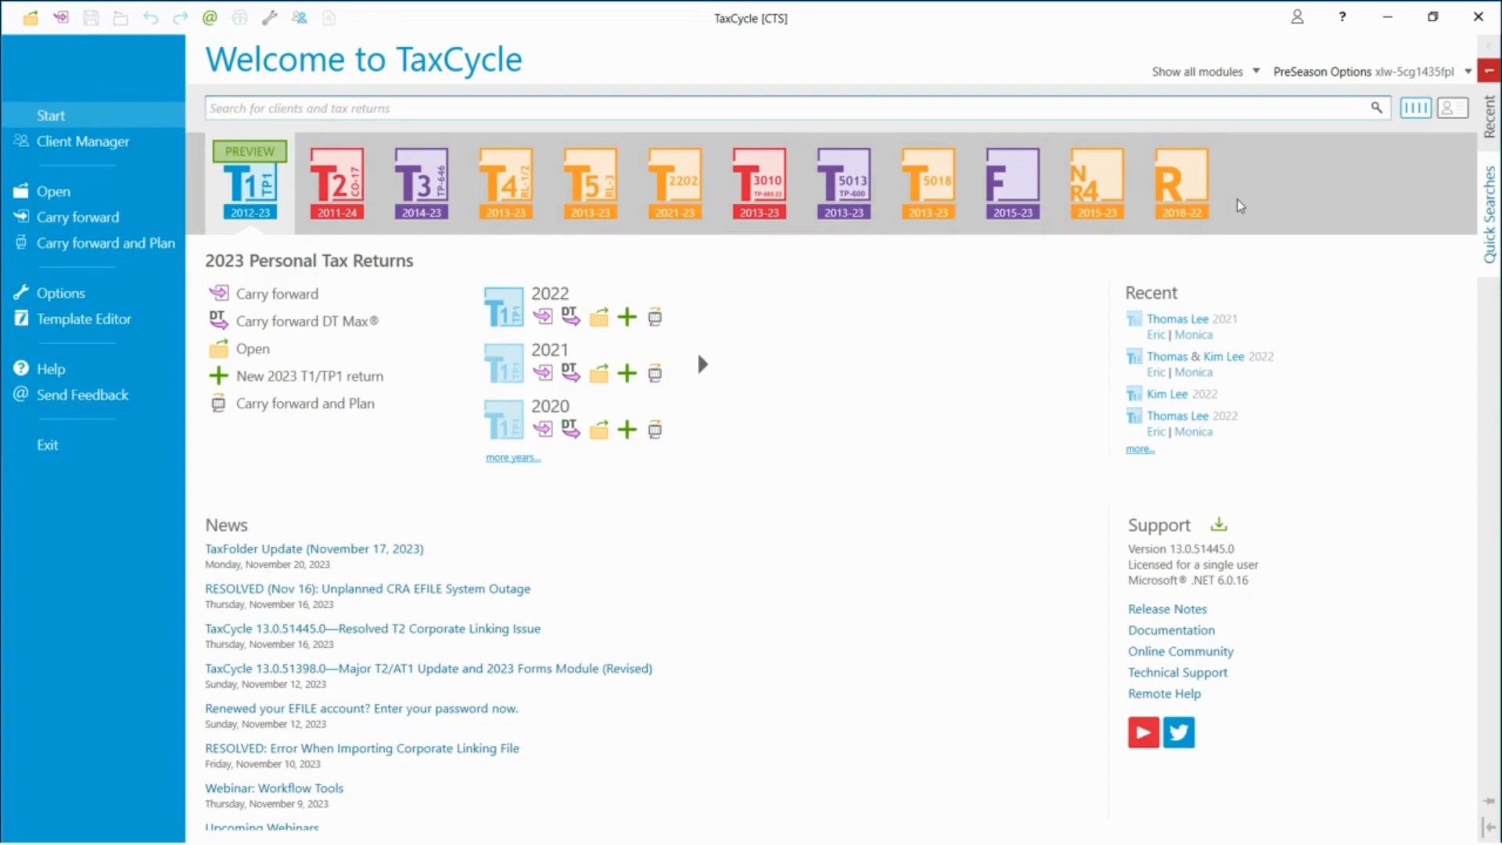
Review the module display choices and look at the T2, T3 and T1 modules' return actions on the start screen.
click(1257, 74)
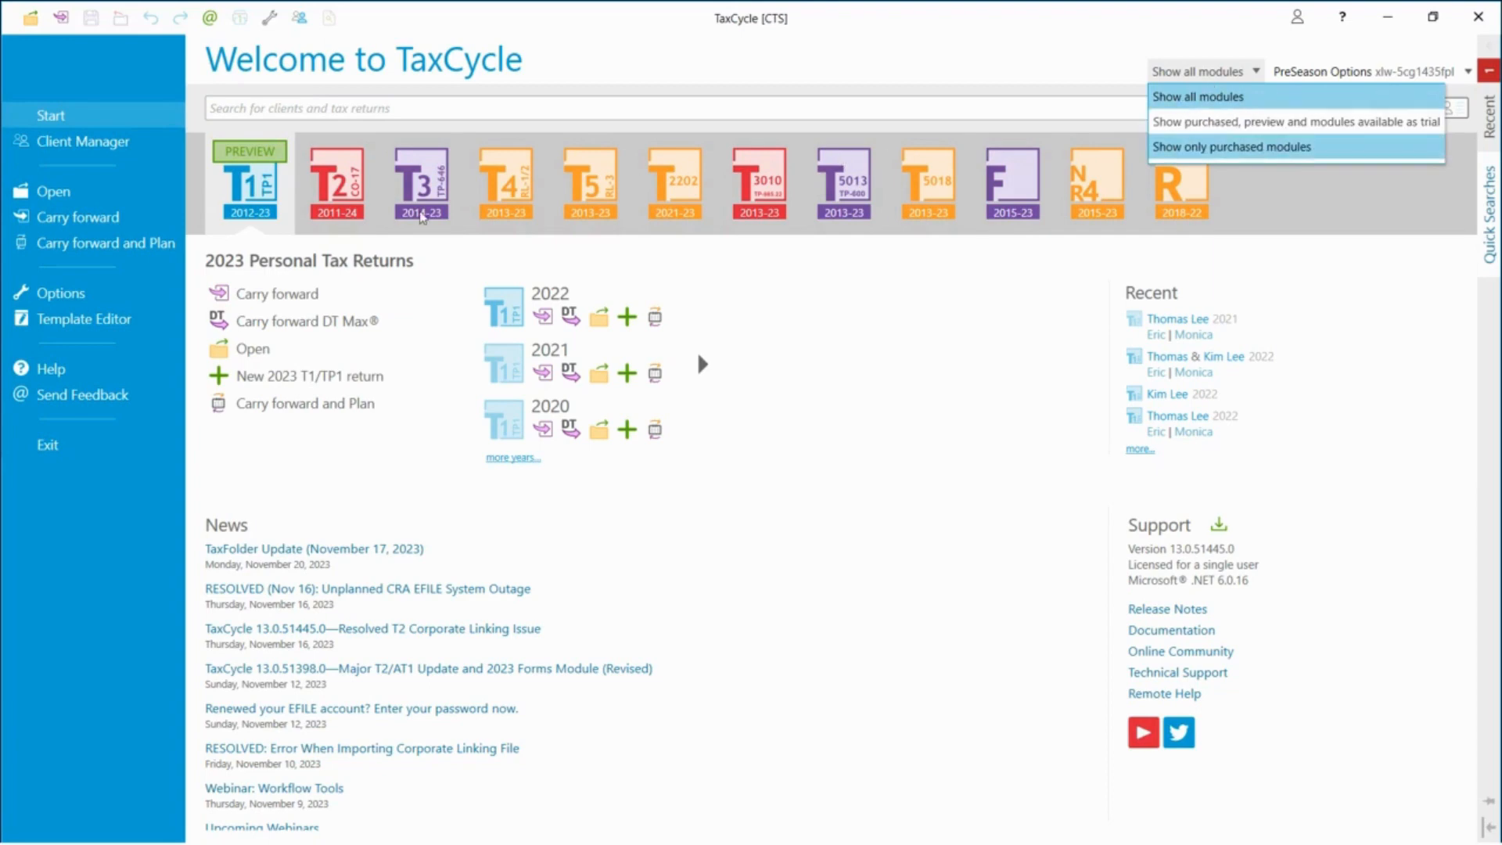
click(907, 263)
click(348, 193)
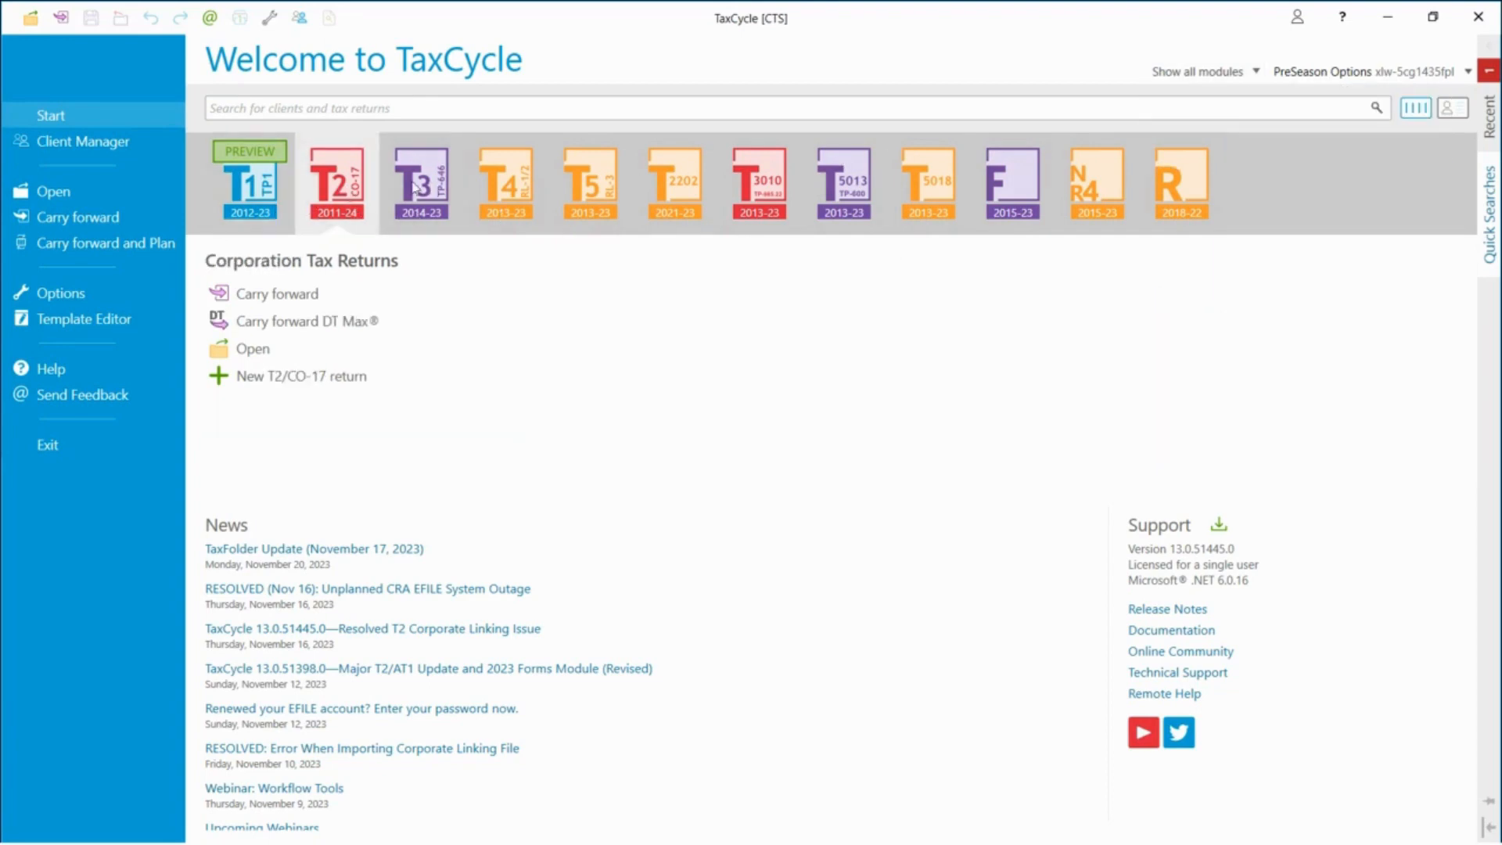
click(437, 187)
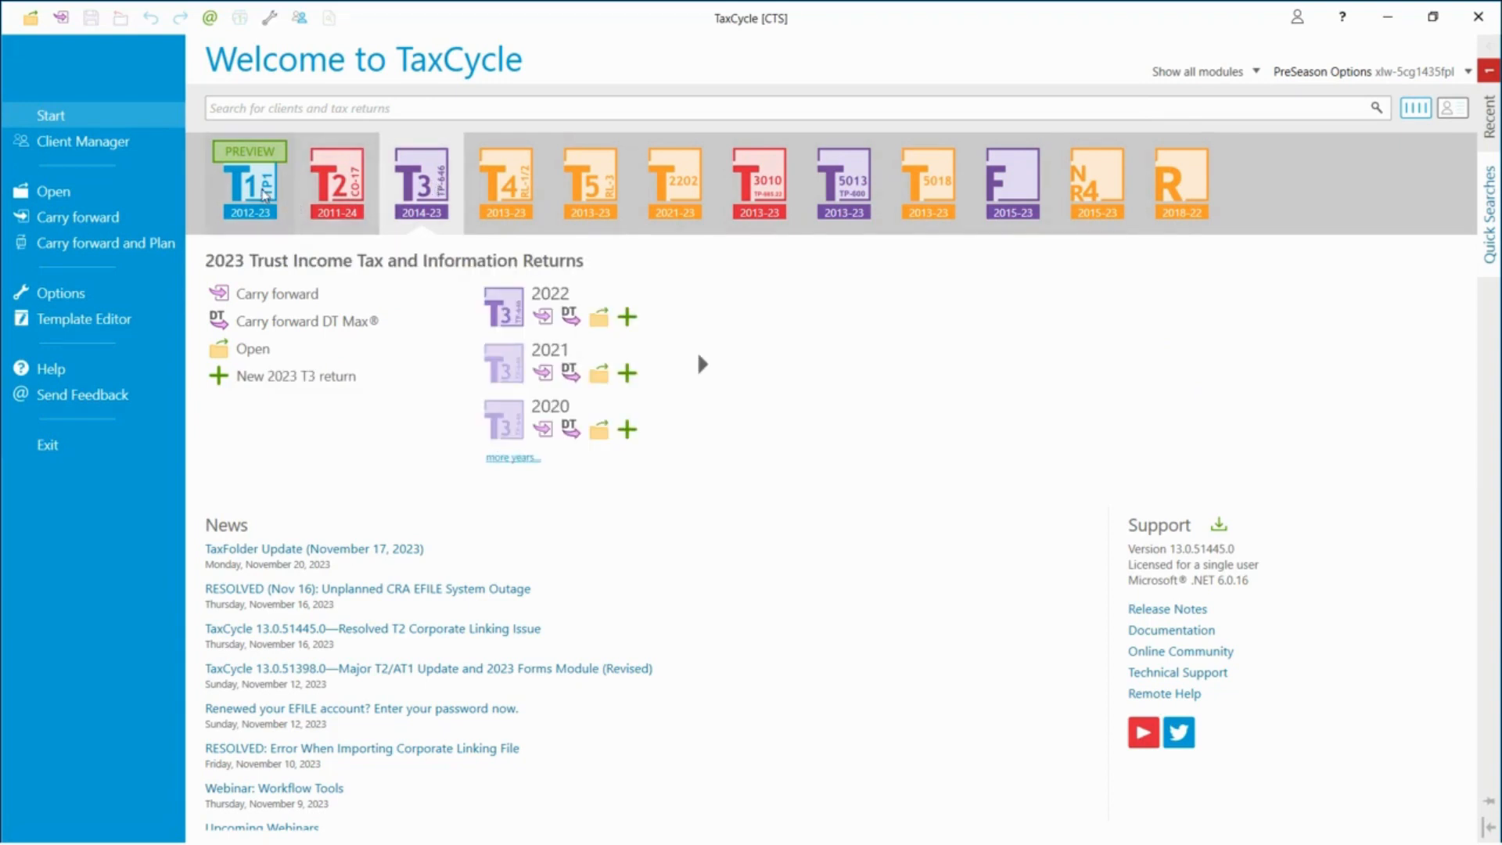
click(265, 195)
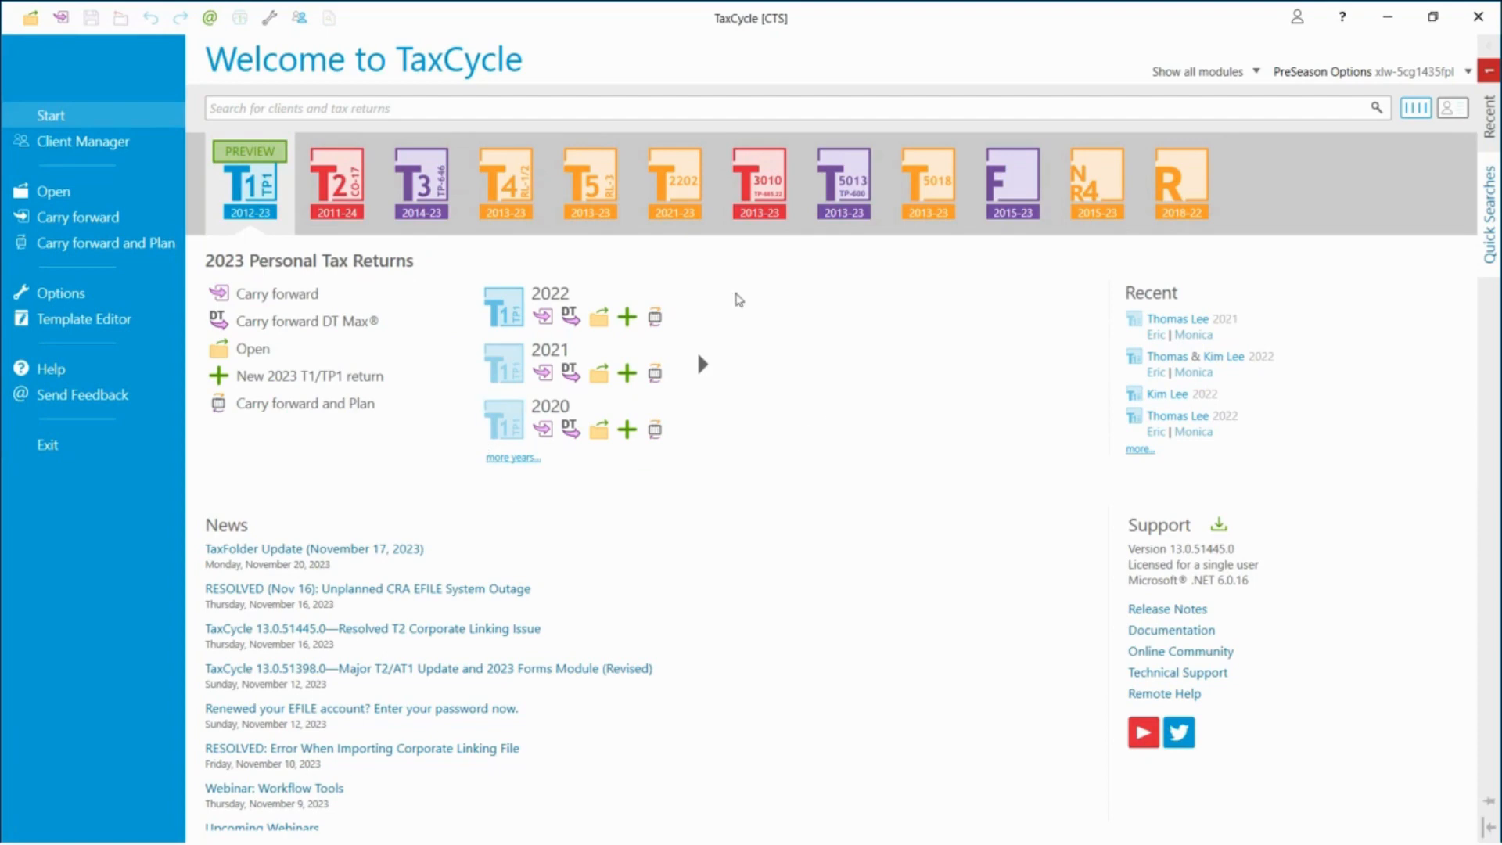
Browse the expanded list of prior-year T1 returns back to 2012 and collapse it again.
click(513, 458)
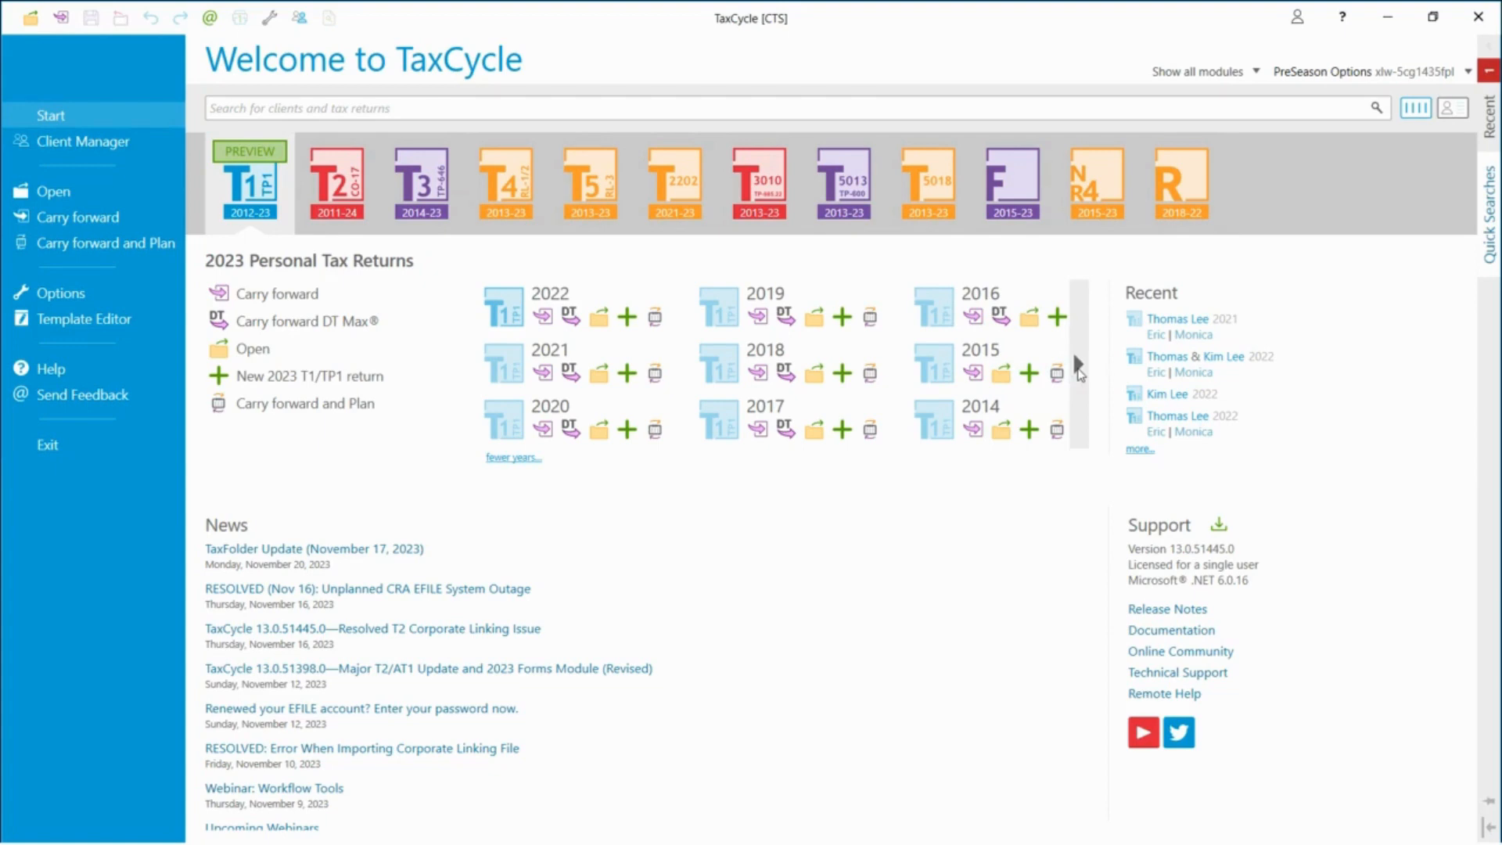
click(1078, 366)
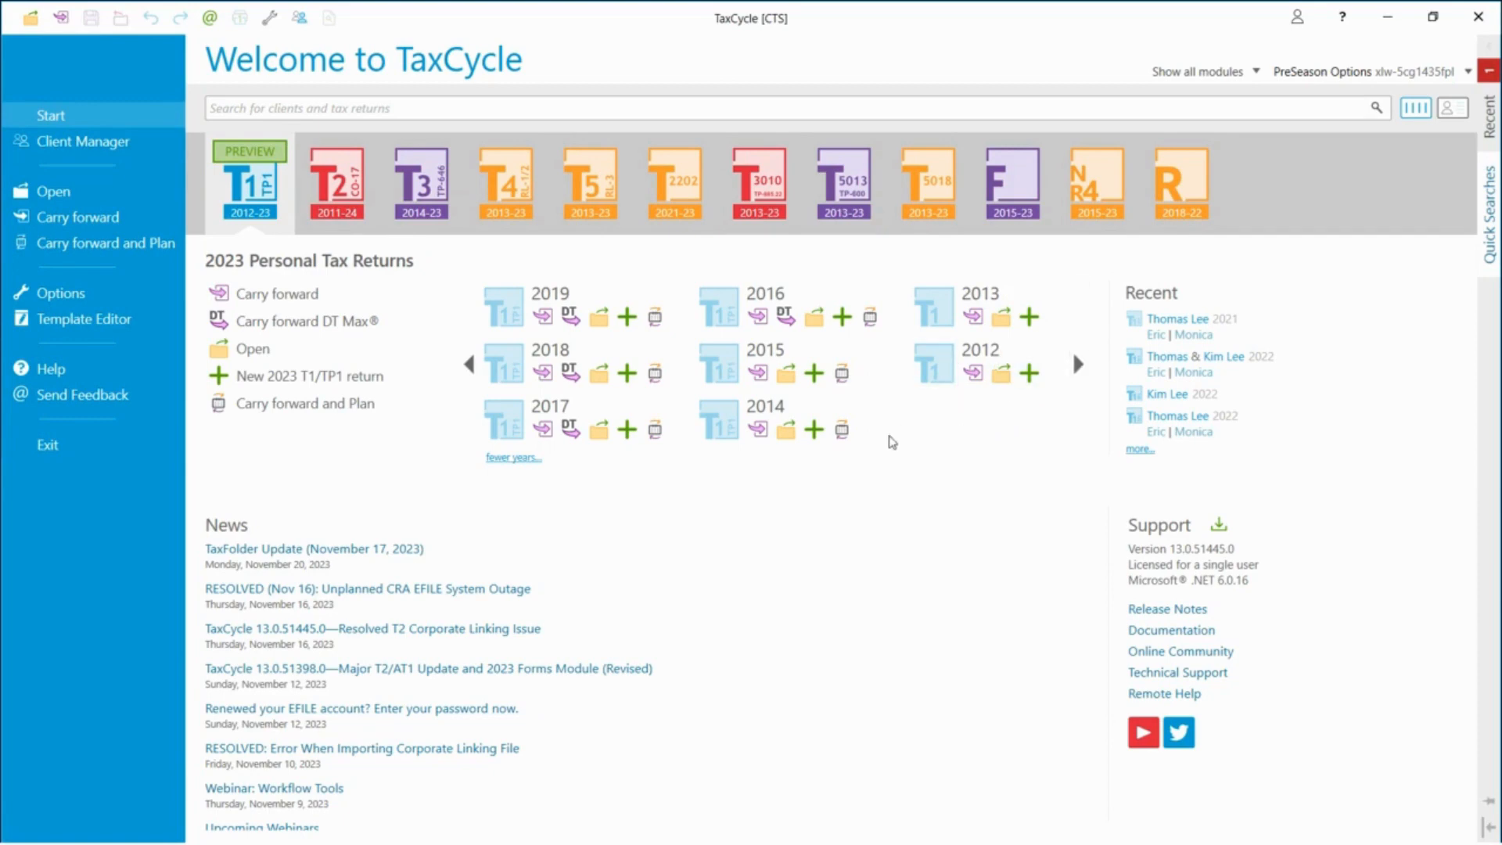
click(517, 459)
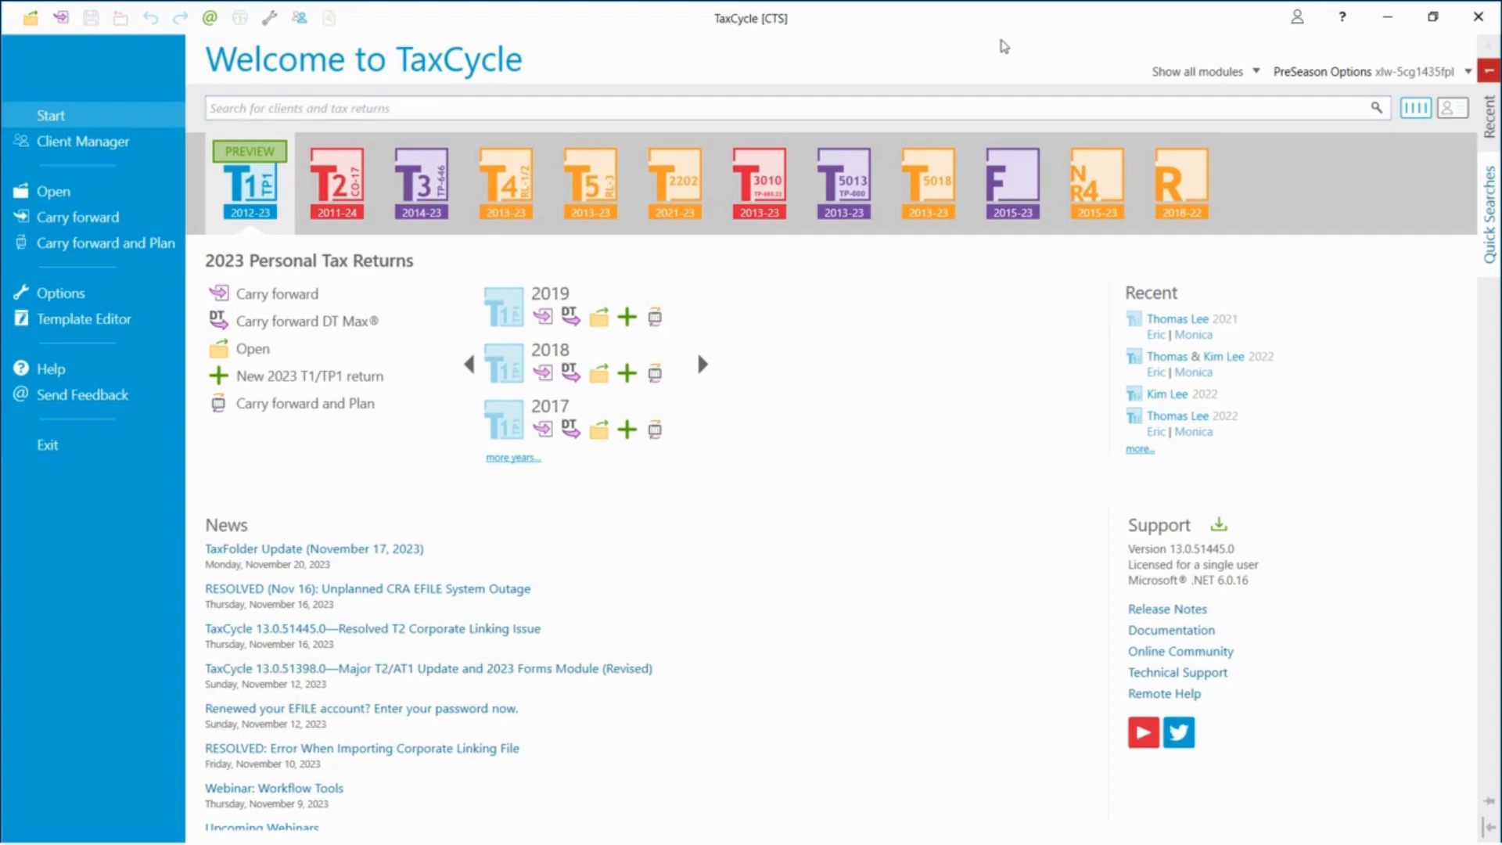
Review the available options profiles and the recently opened returns in the sidebar.
click(1469, 73)
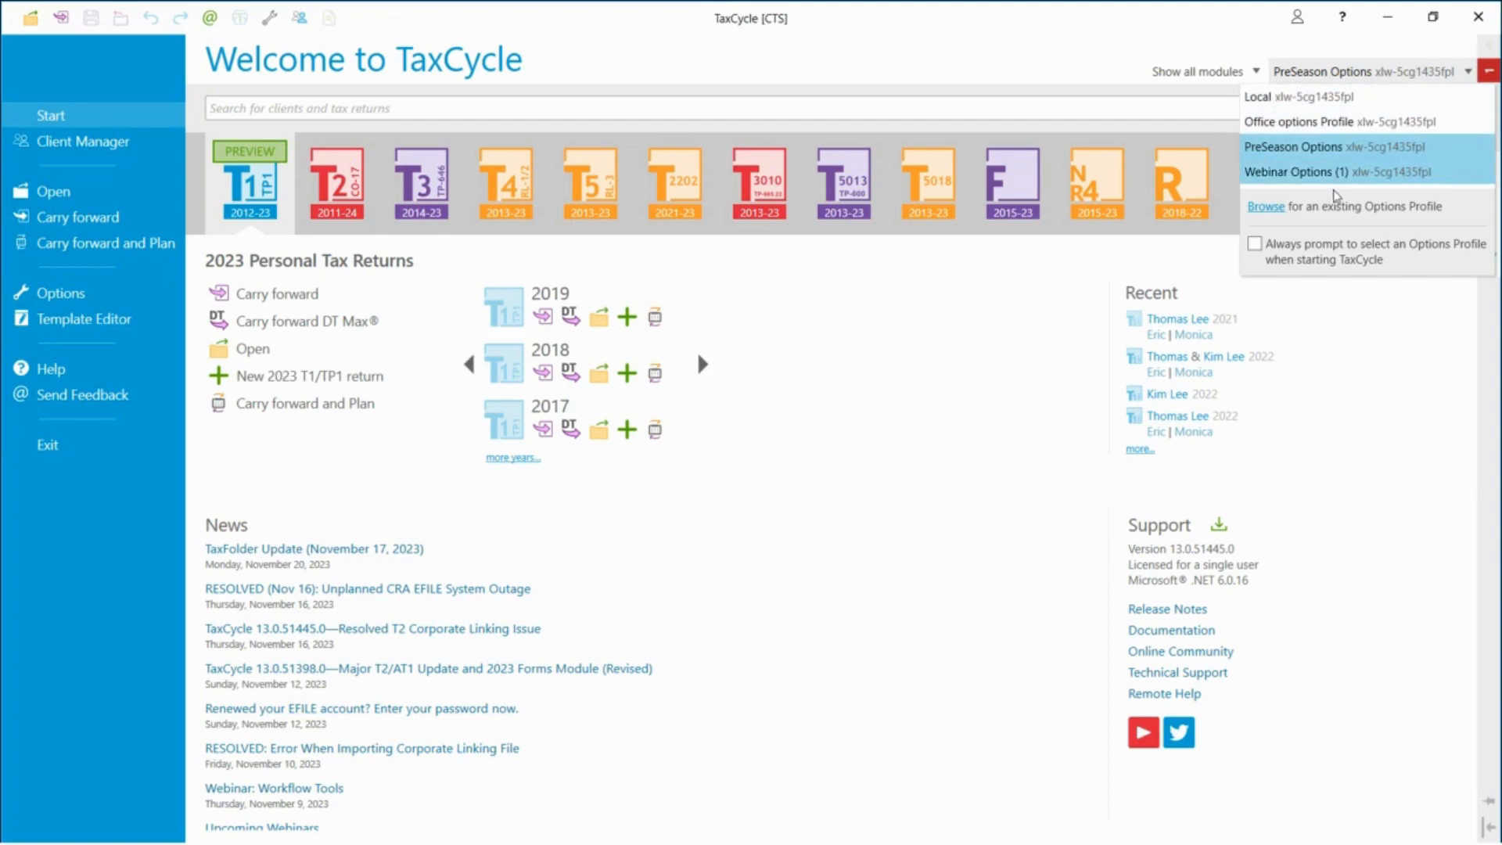
click(1368, 311)
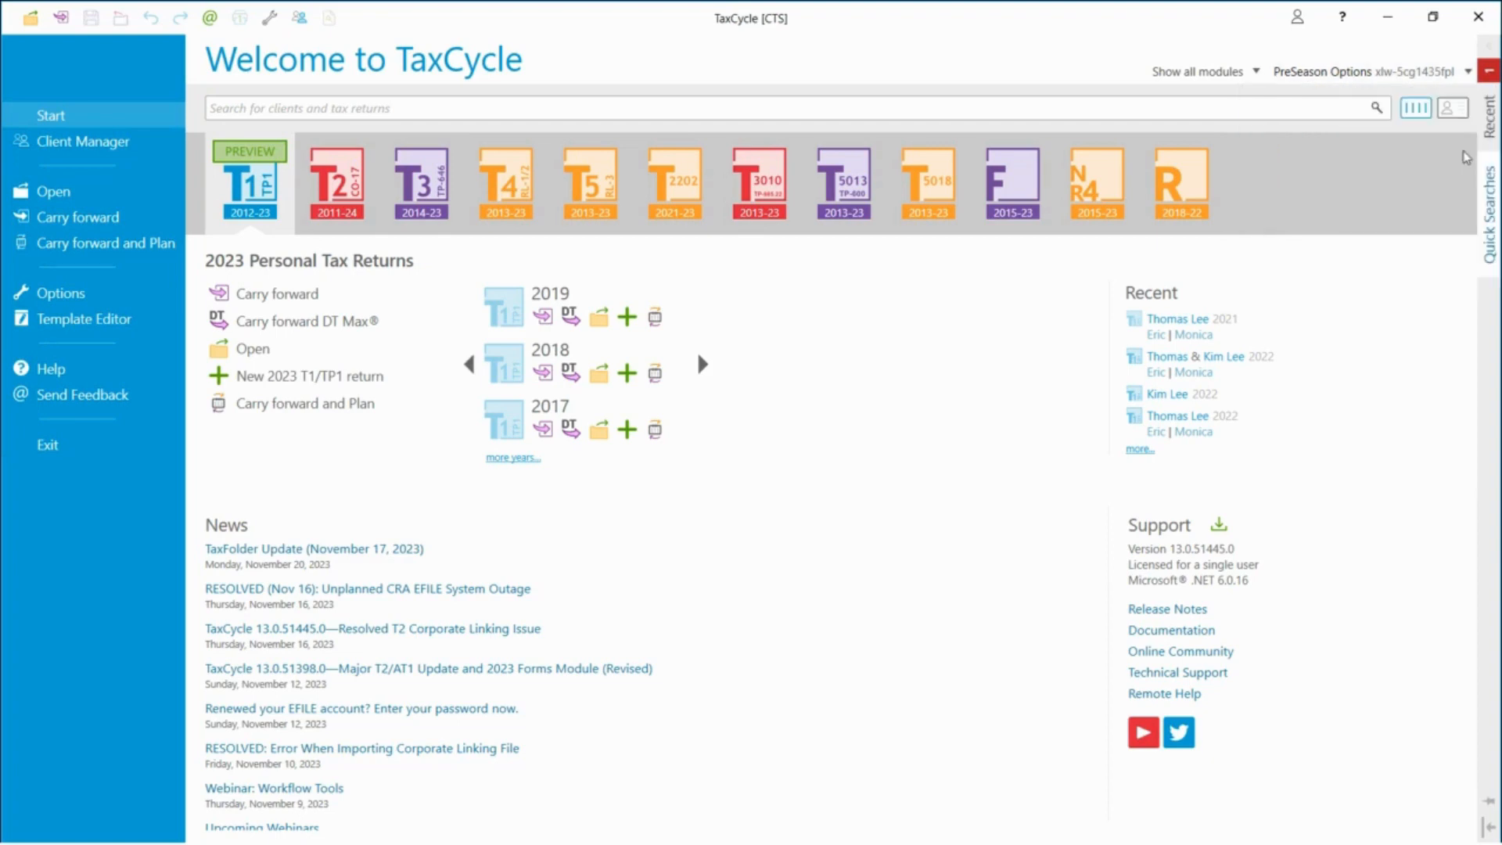
mouse_move(1499, 124)
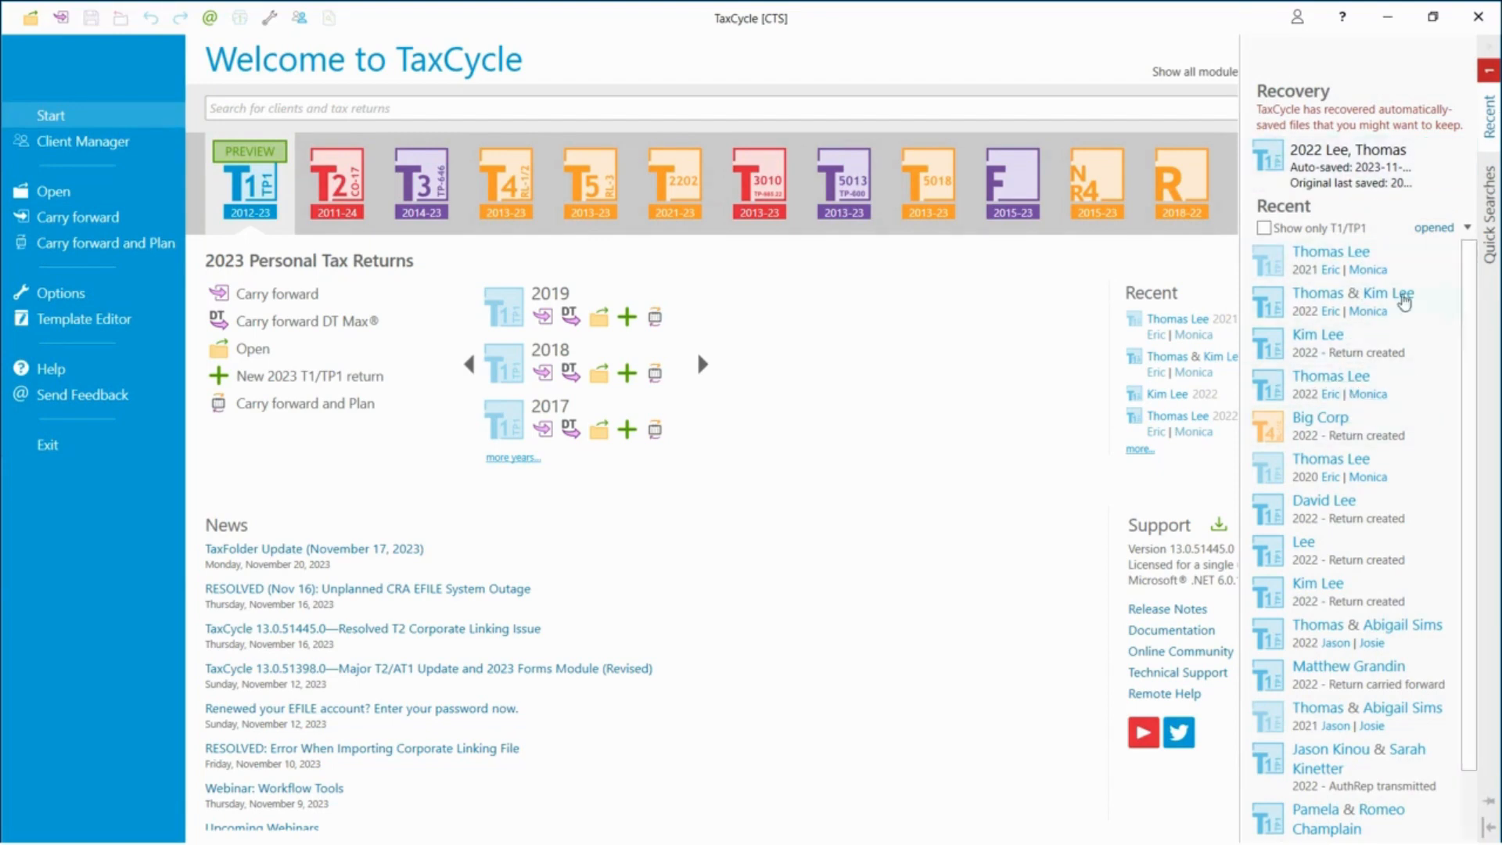
mouse_move(1275, 308)
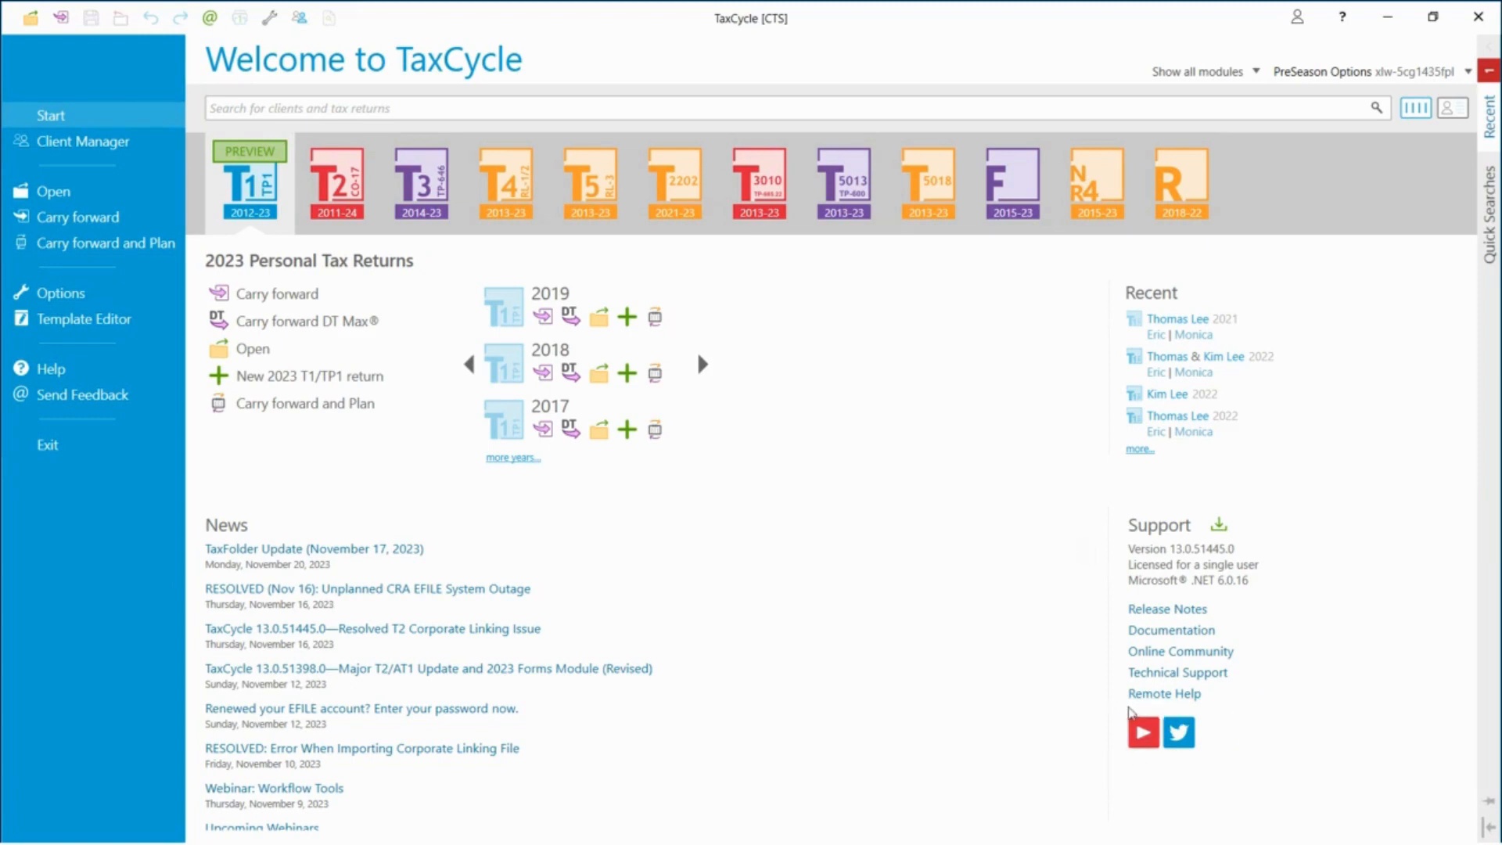
Try pinning the sidebar open and moving it to the opposite side, and restore its original unpinned placement.
mouse_move(1498, 704)
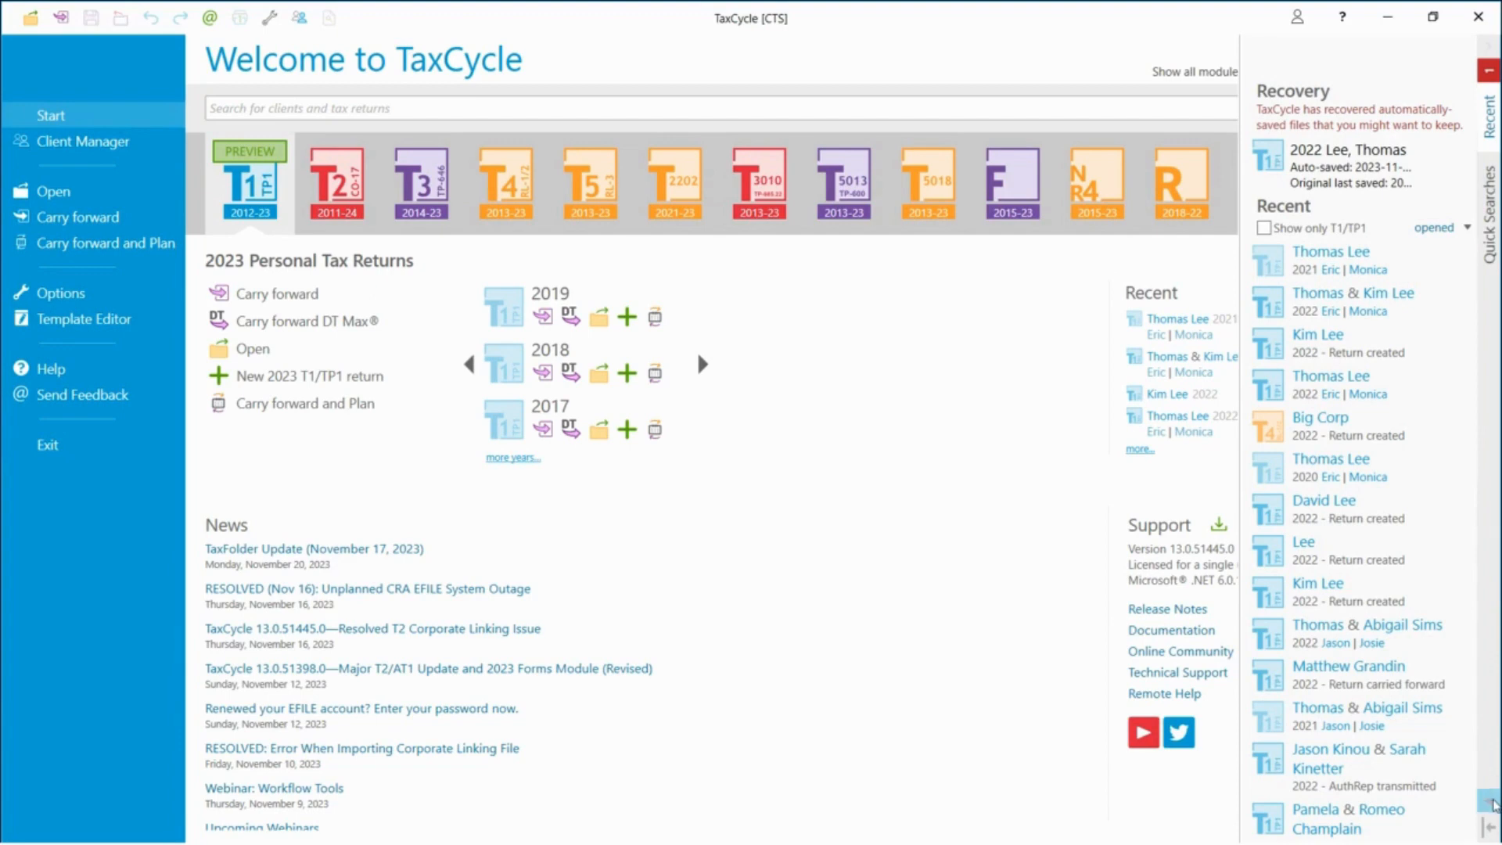
click(1493, 803)
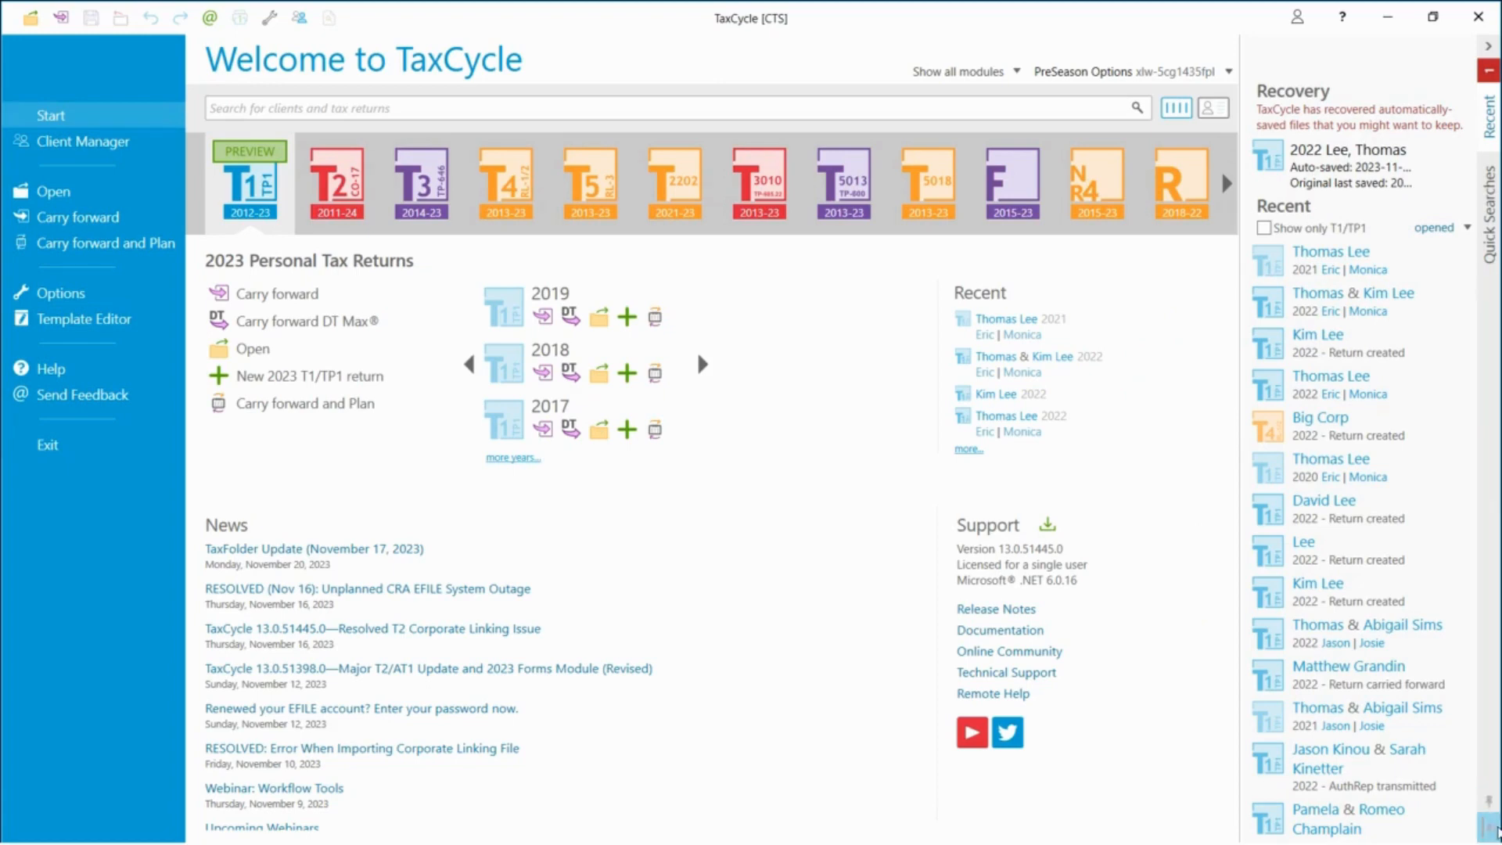
click(1491, 828)
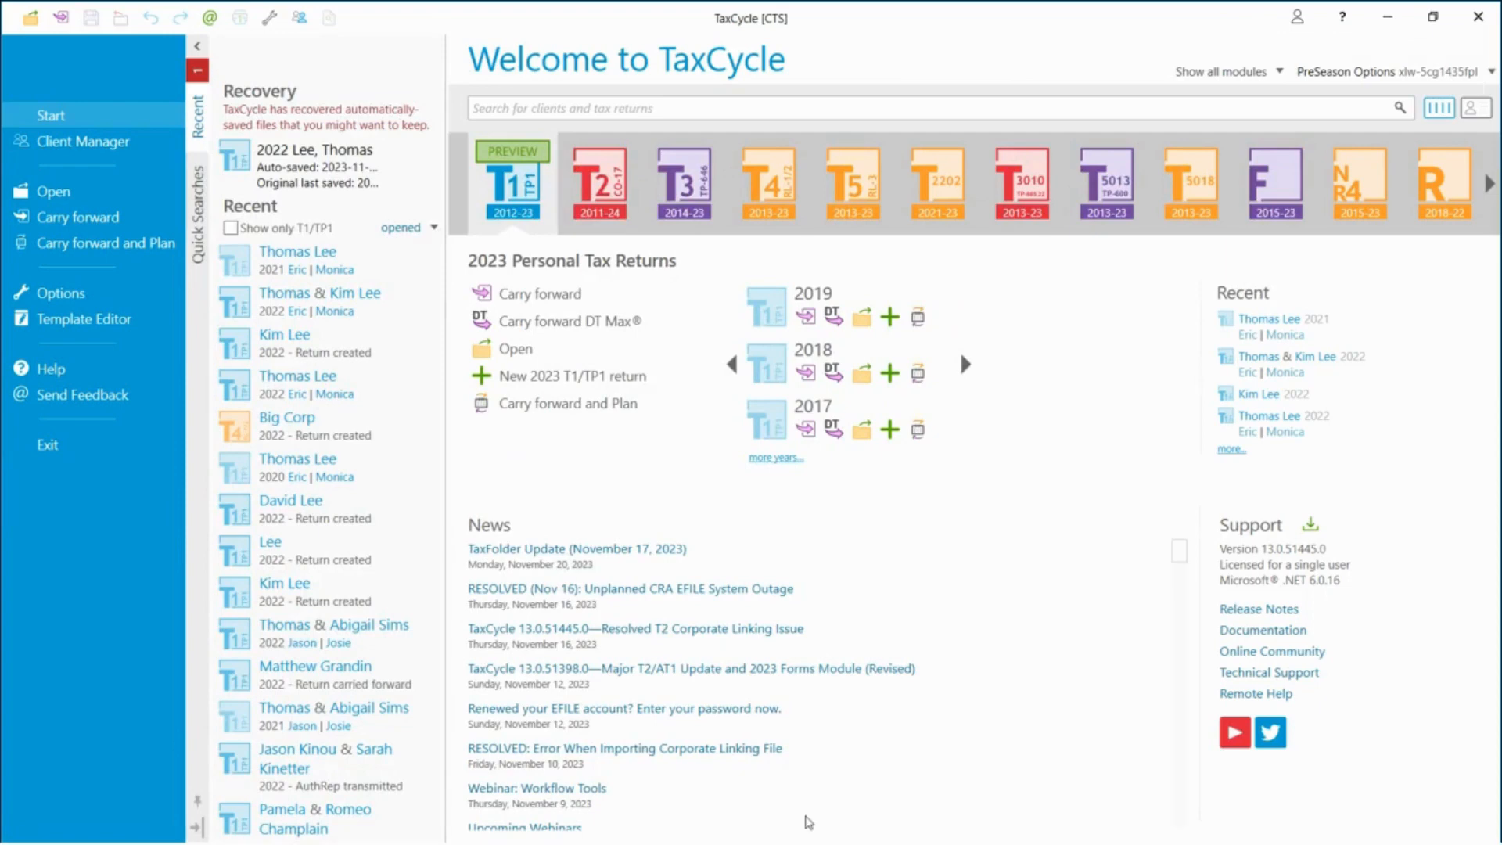
click(197, 827)
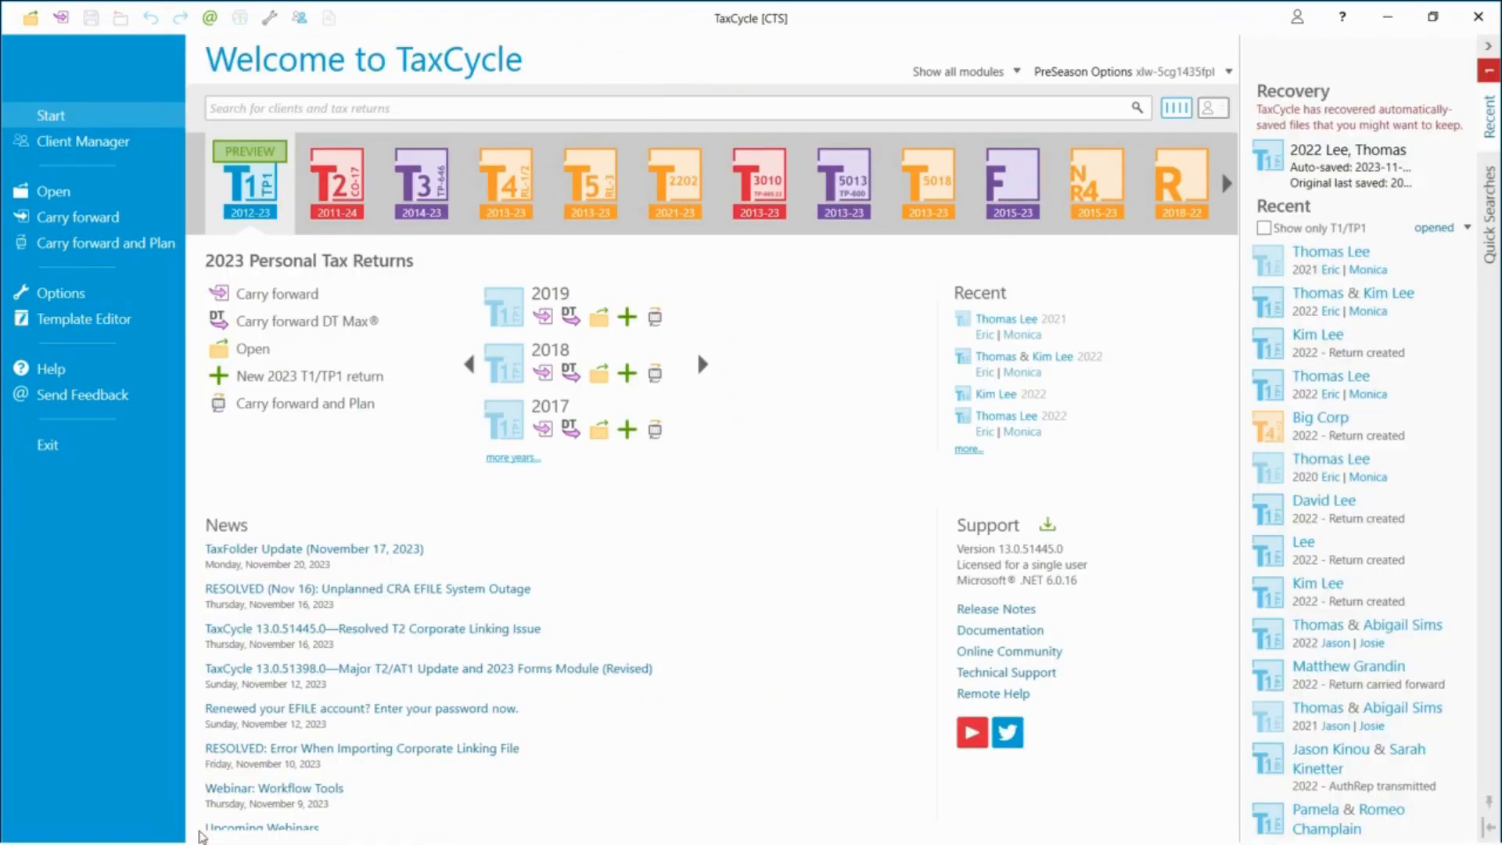
click(1489, 801)
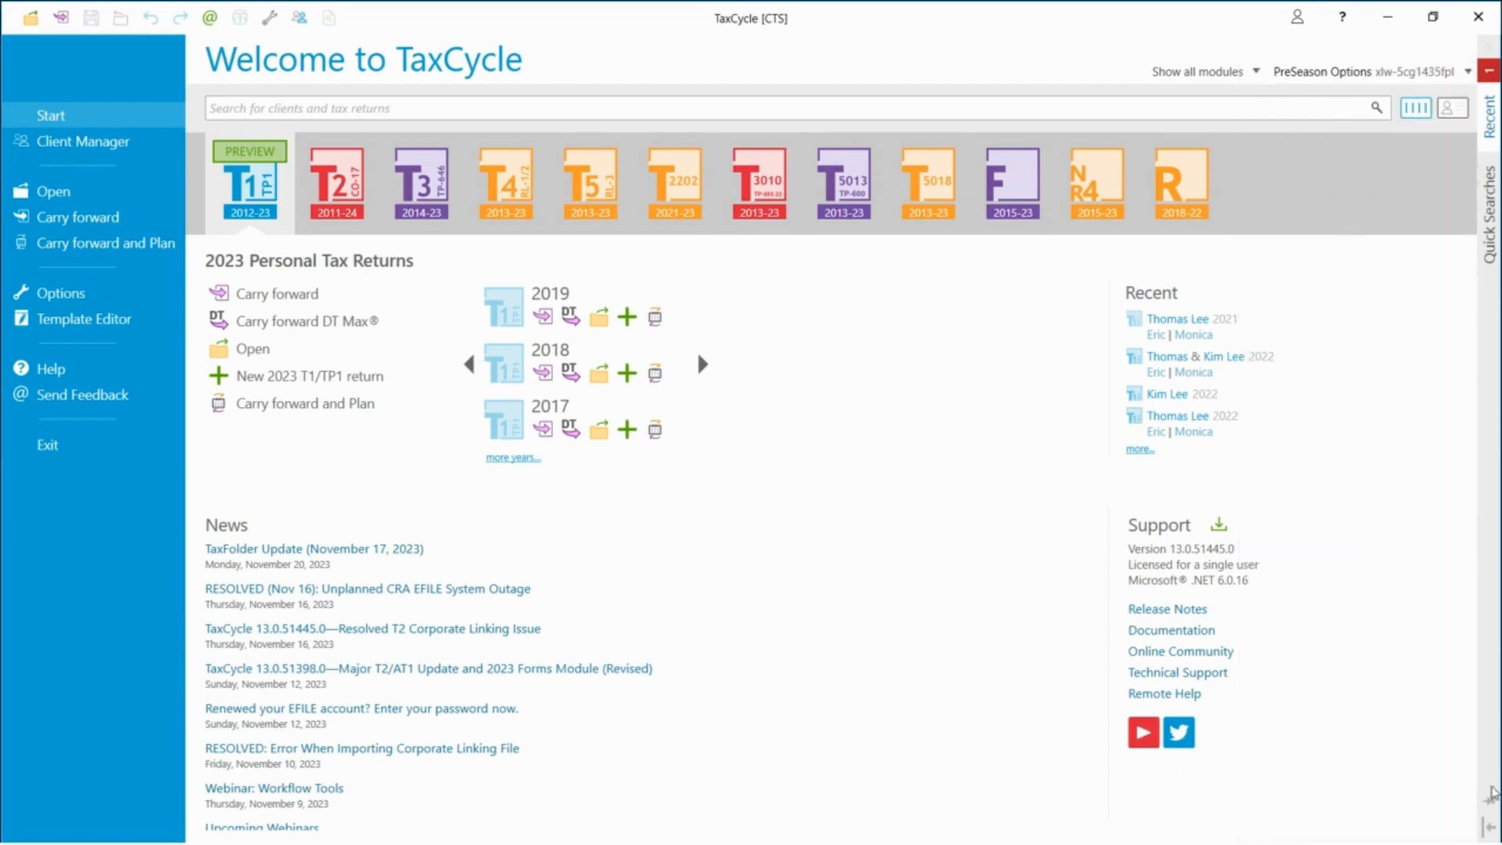
mouse_move(1497, 775)
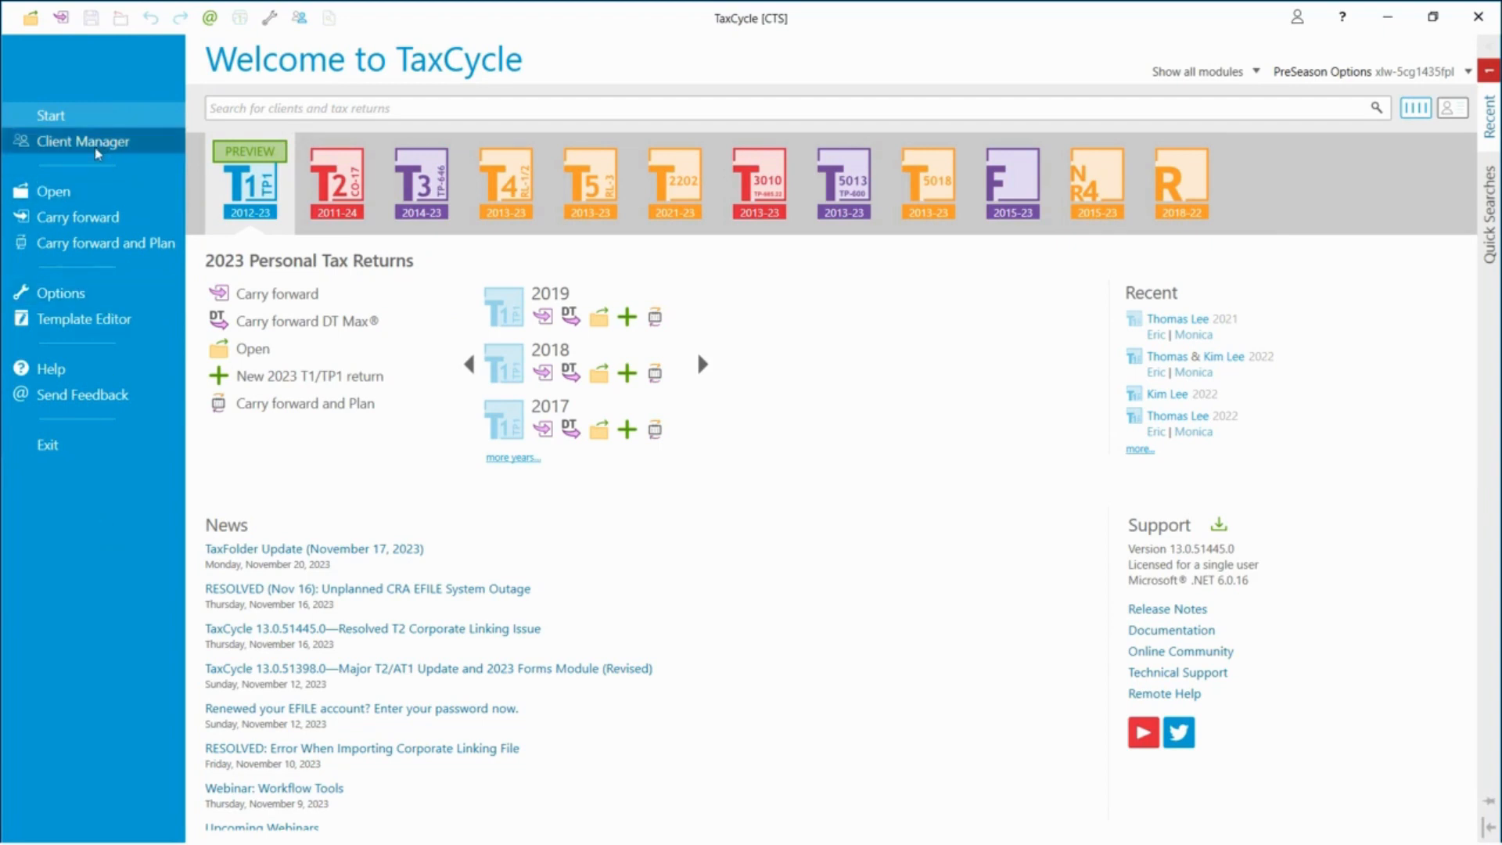
Search the Client Manager for T2125 and clear the search text.
click(97, 152)
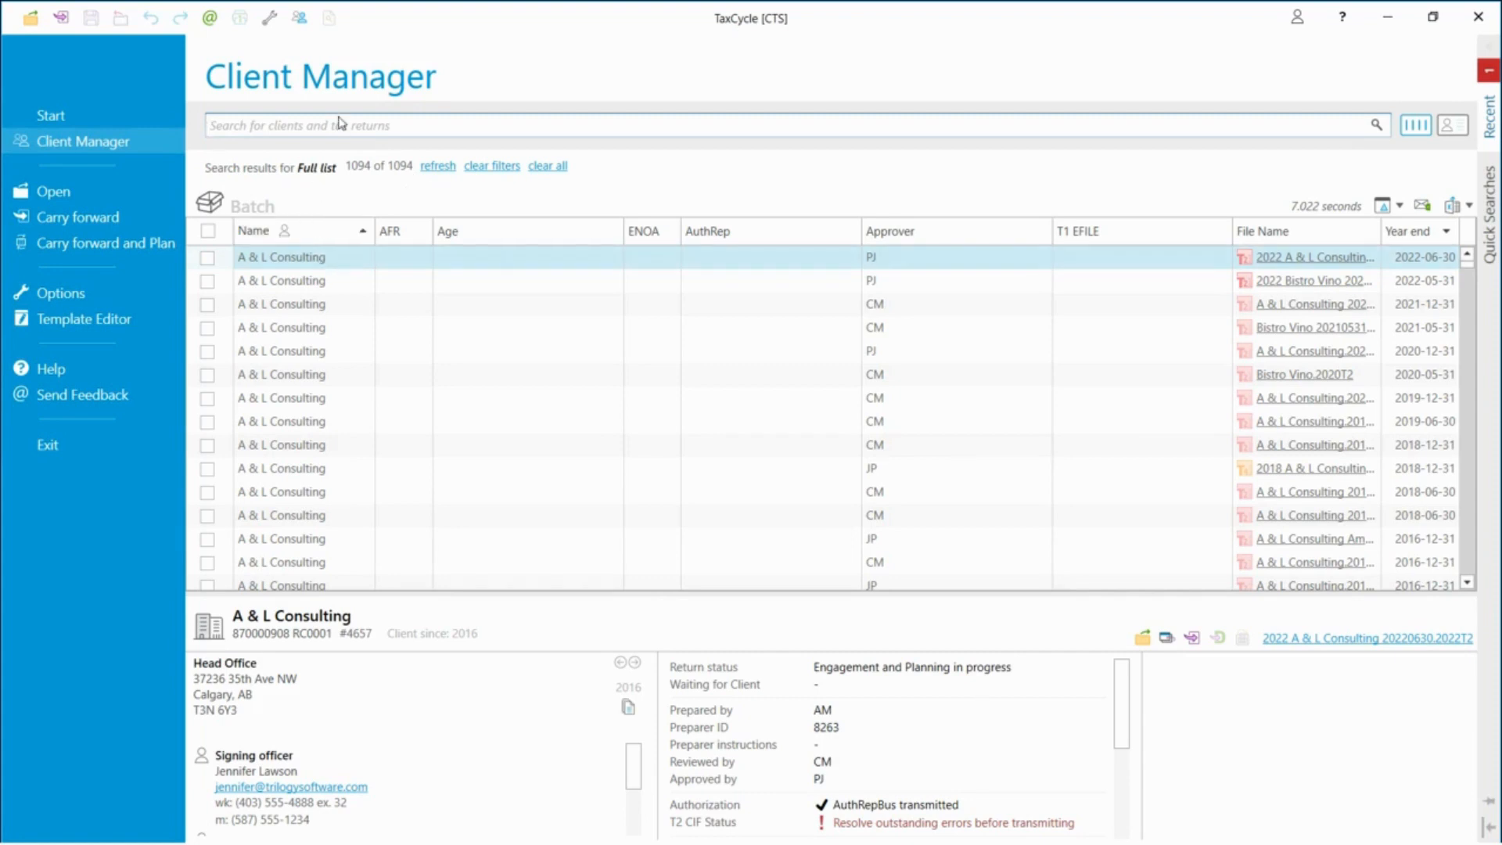
text(T)
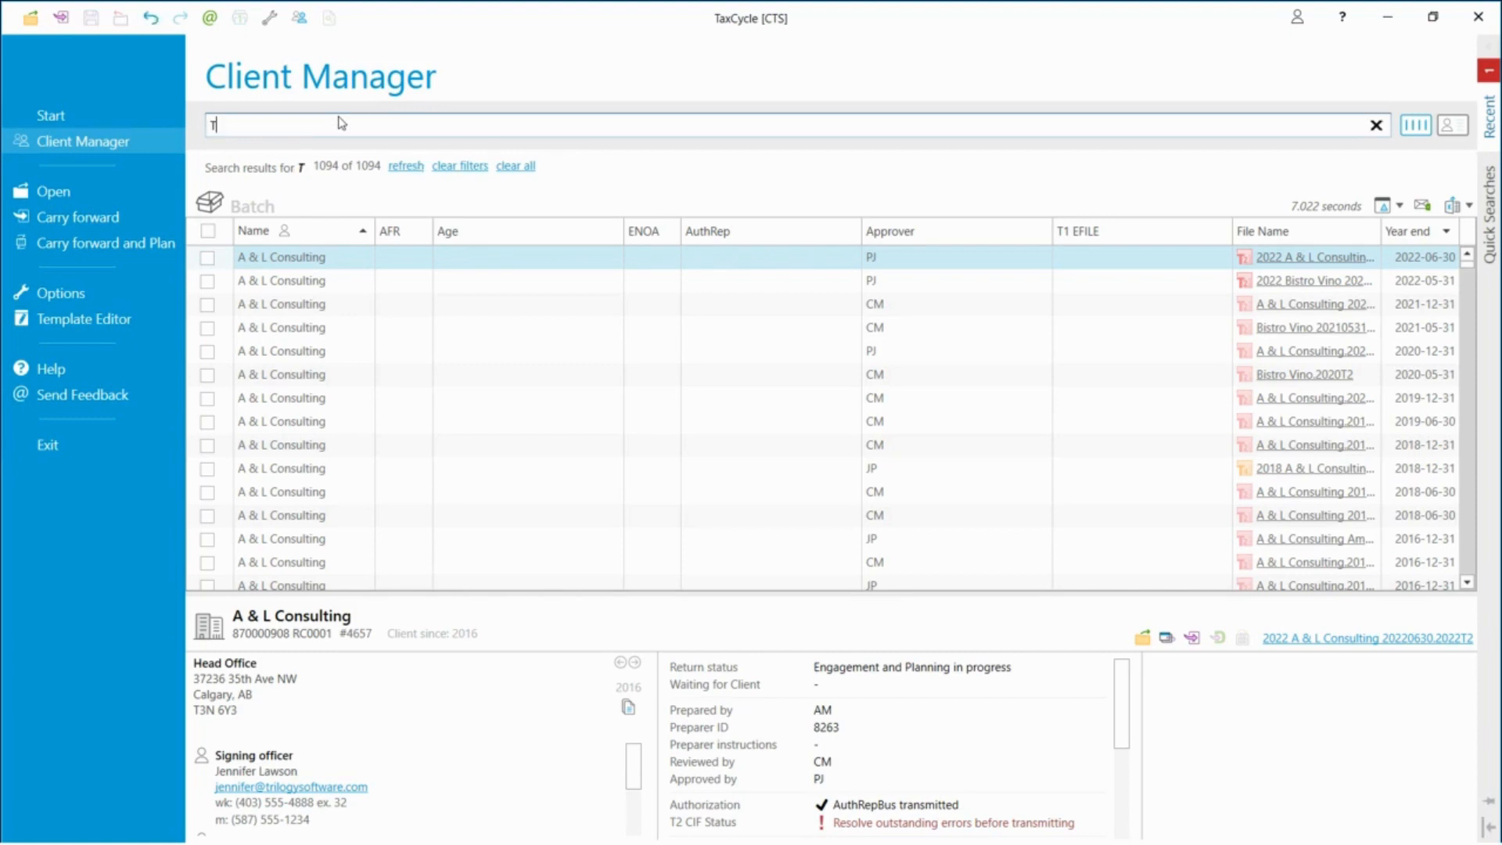
text(1)
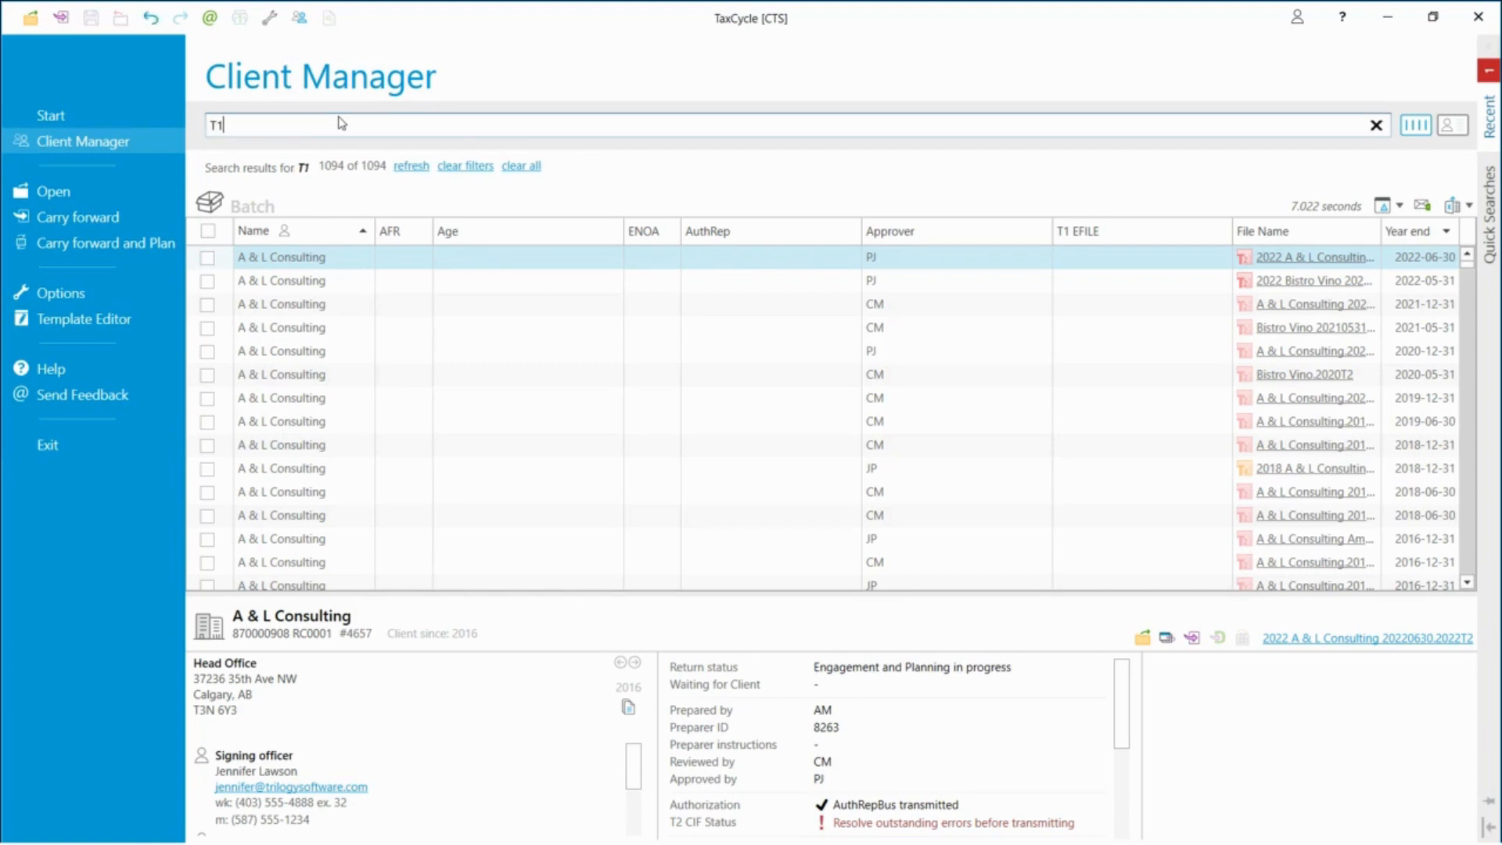
text(2125)
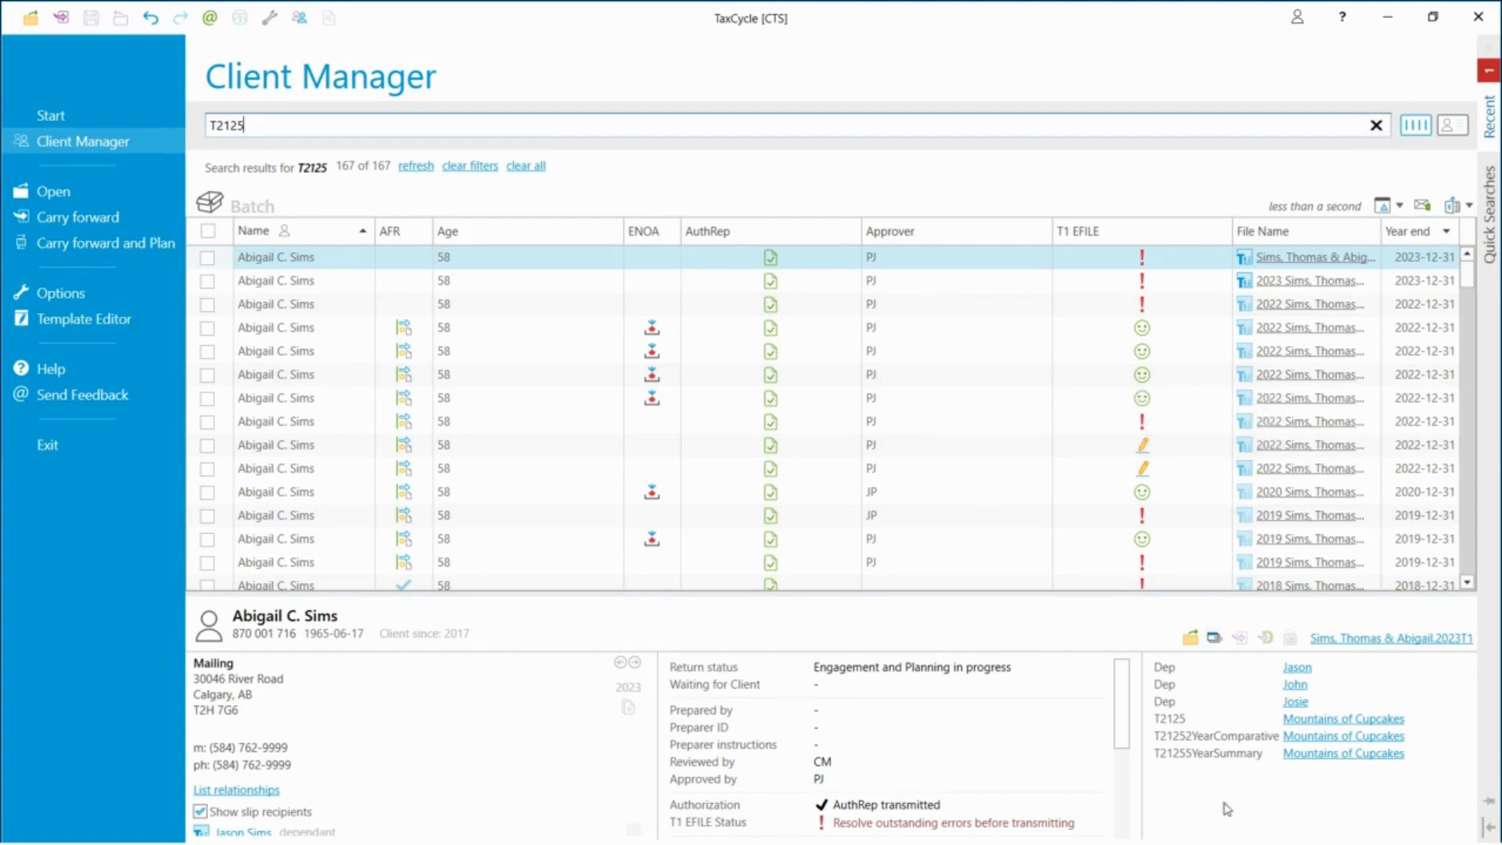
click(889, 121)
click(1376, 126)
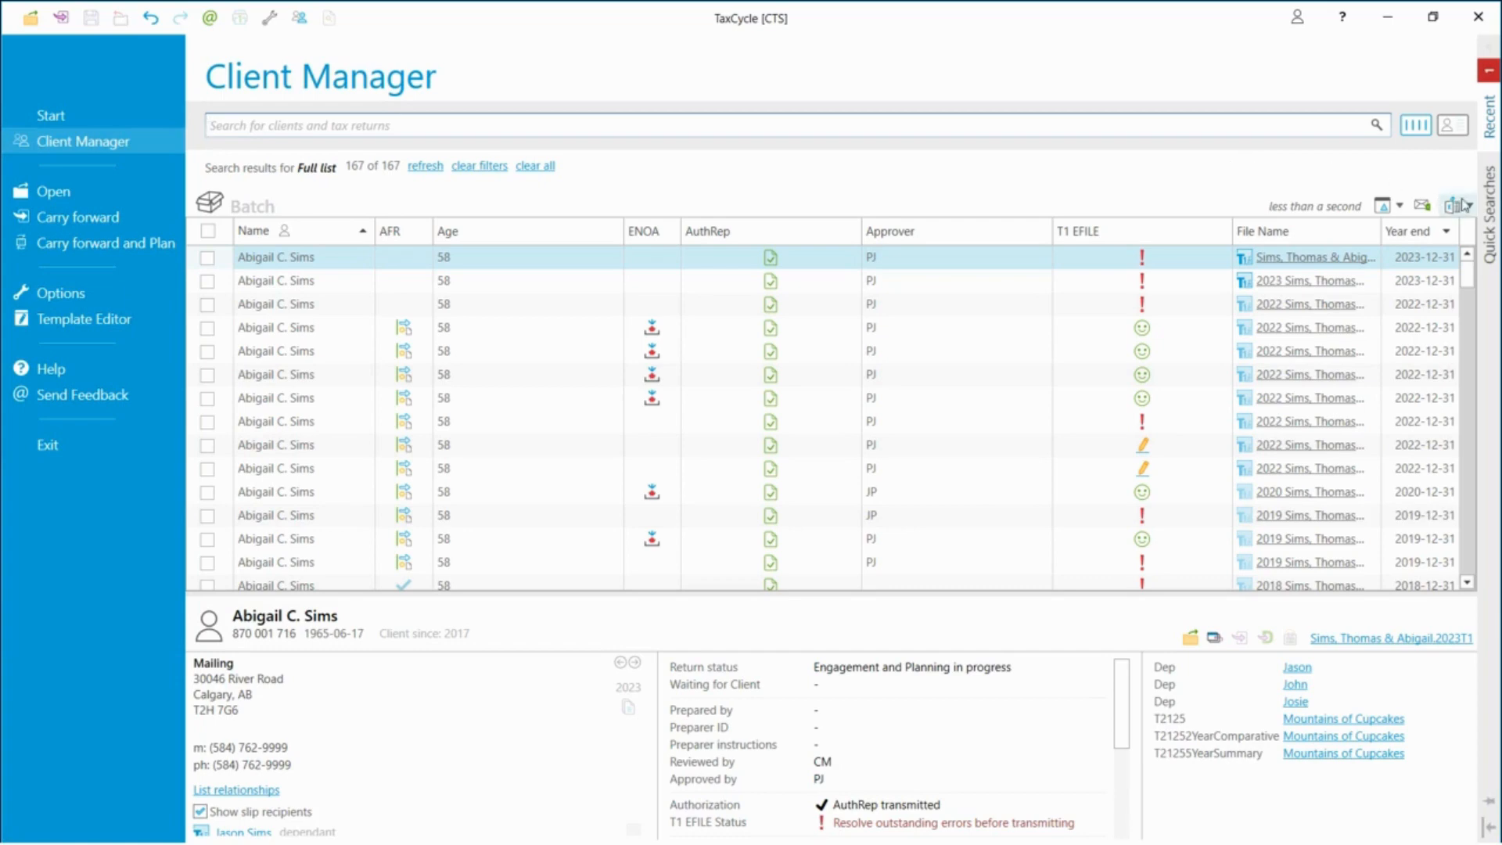
Apply the "T1 not filed" quick search and restrict it to year 2022.
click(1490, 205)
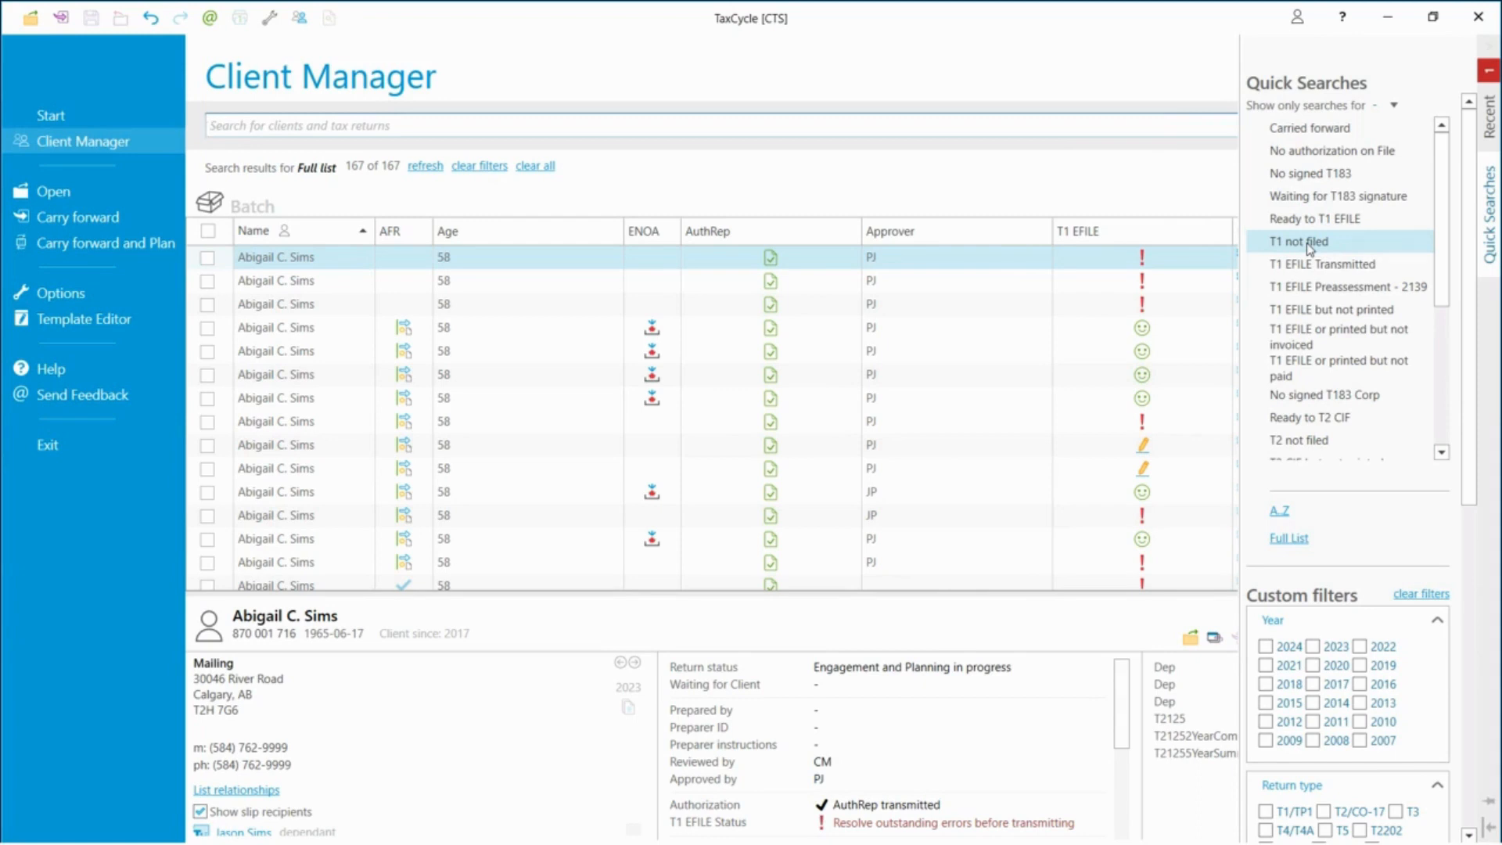
click(1299, 242)
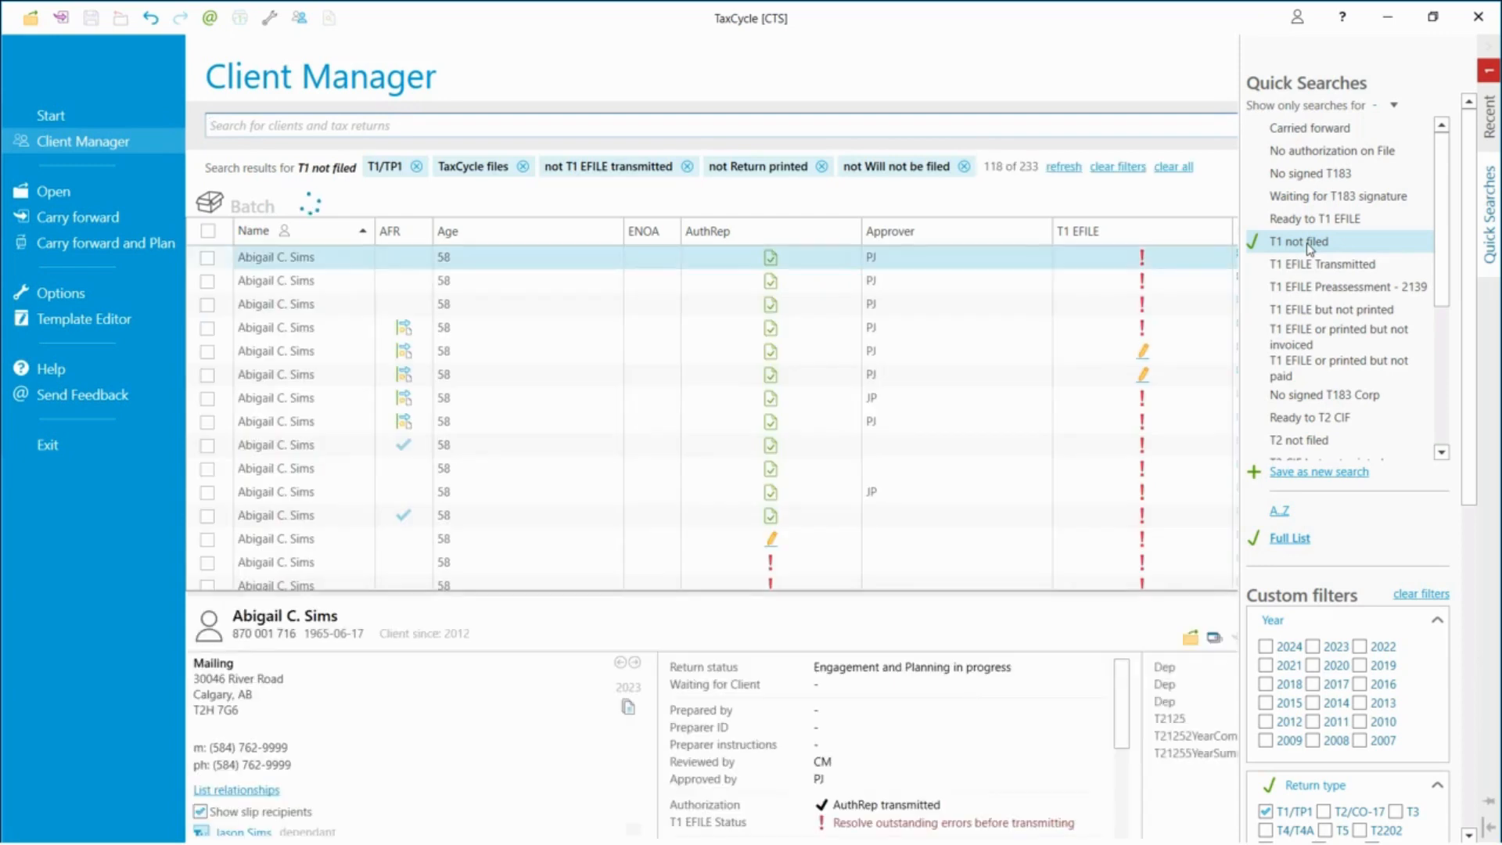
scroll(1470, 243, down, 3)
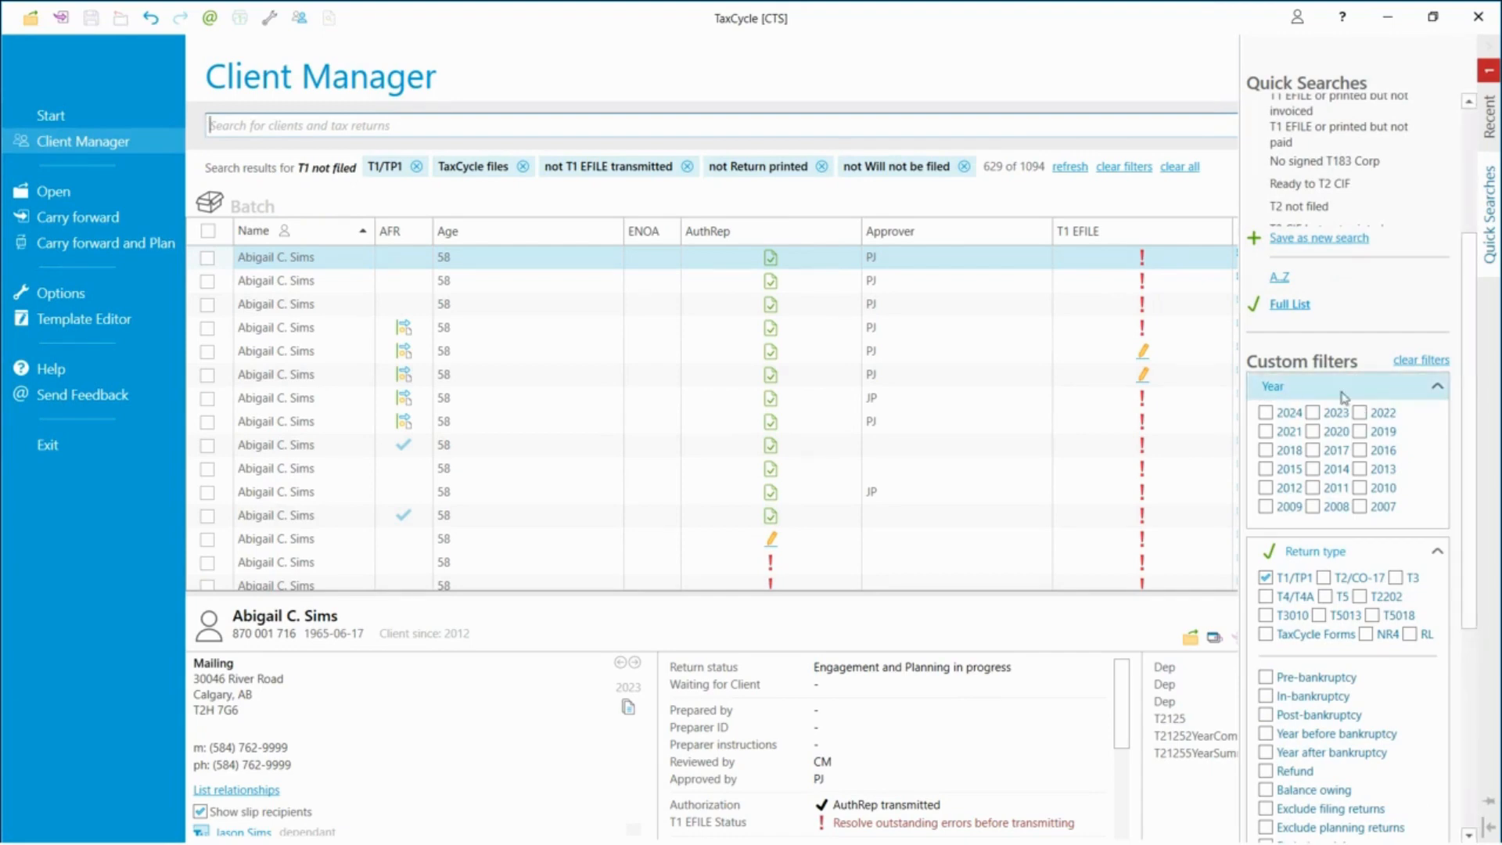
click(1361, 413)
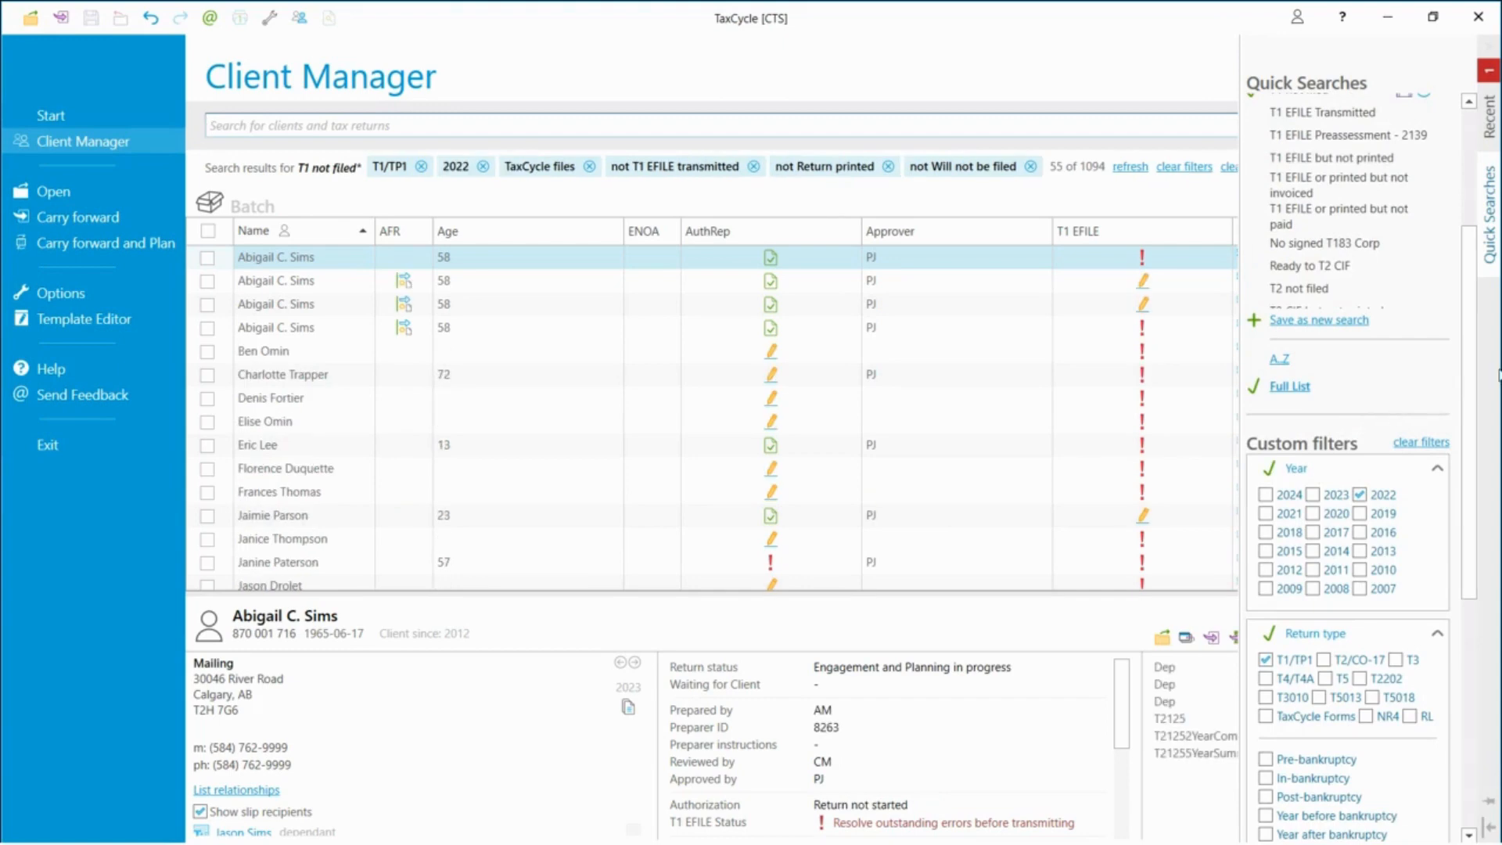
Add the Balance owing filter and save the changes to the "T1 not filed" quick search.
drag(1473, 376, 1470, 525)
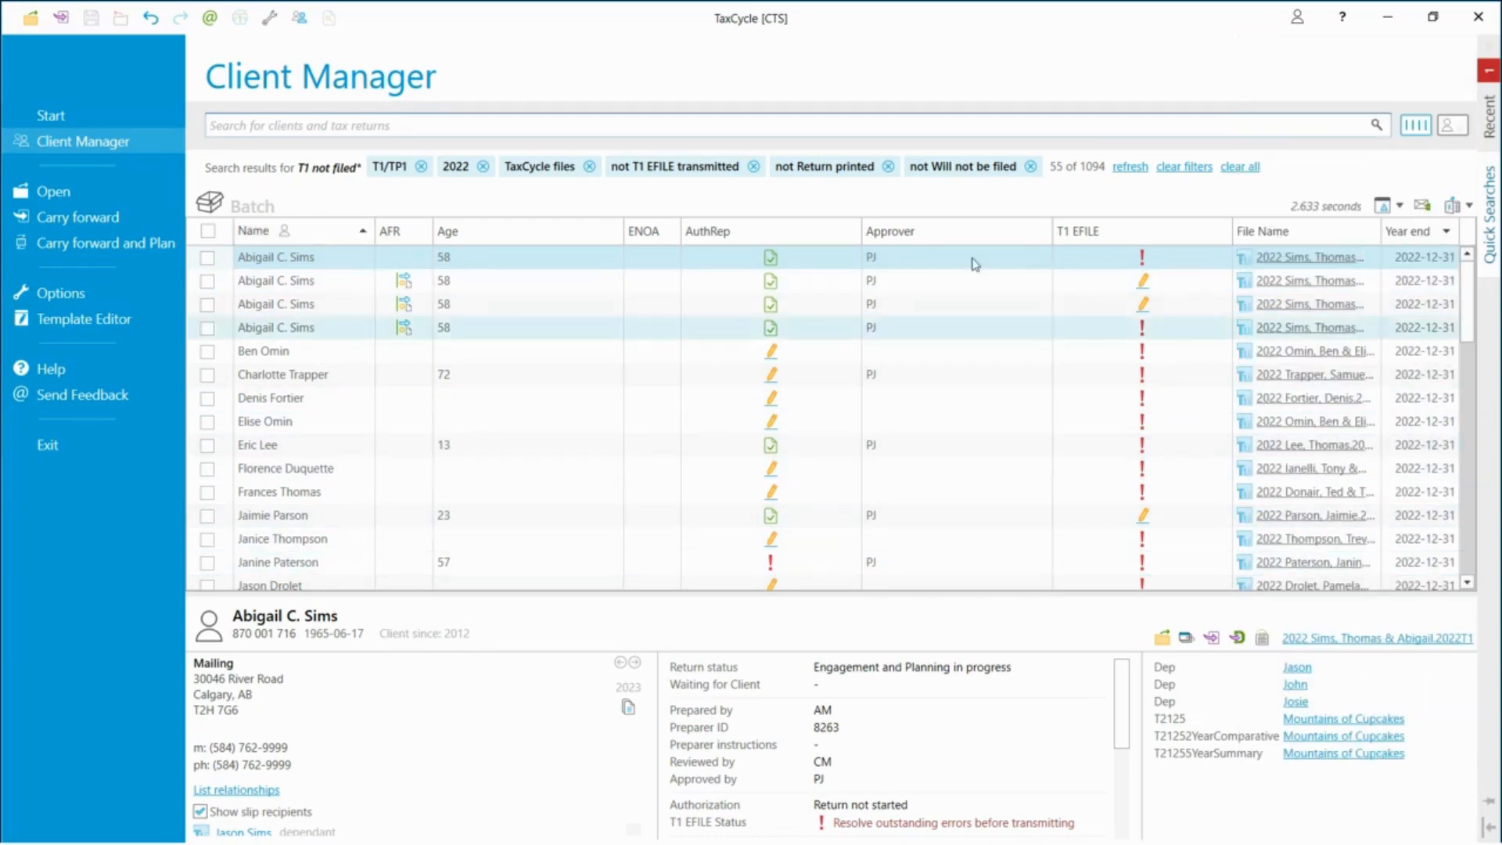
mouse_move(1491, 233)
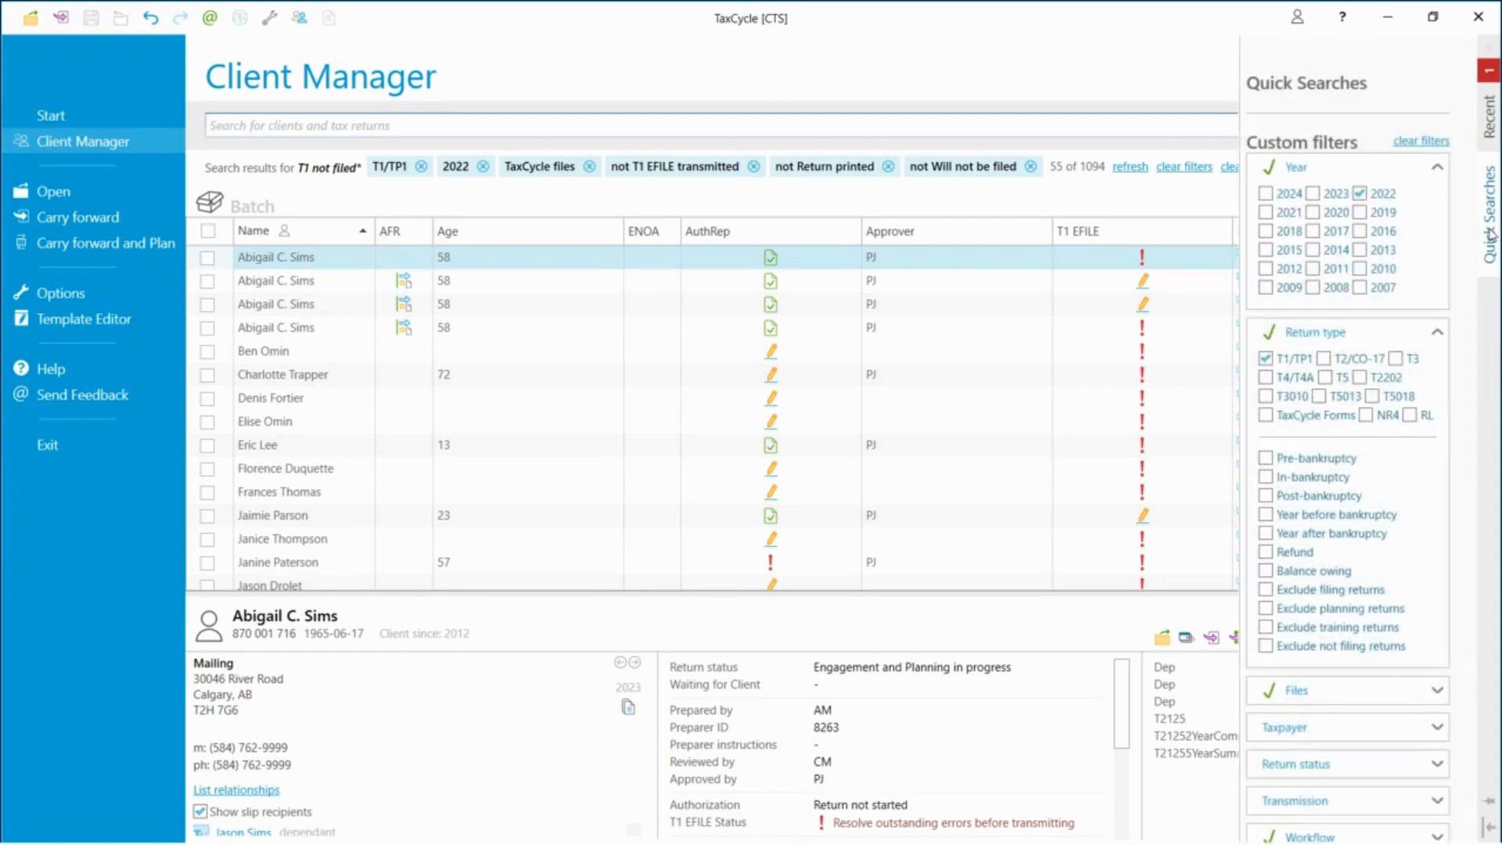
drag(1460, 419, 1459, 456)
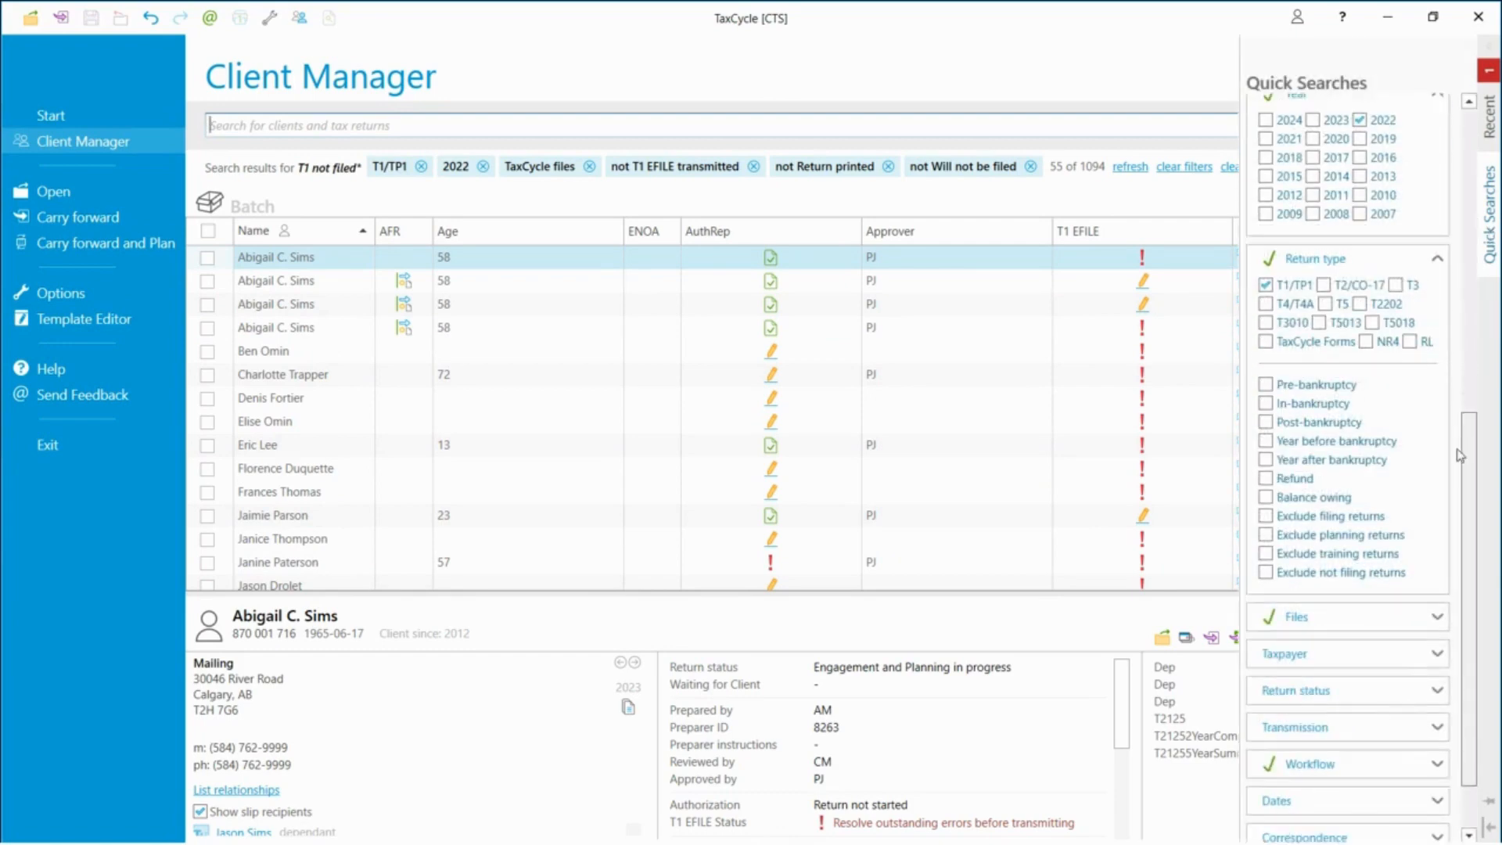
click(1265, 491)
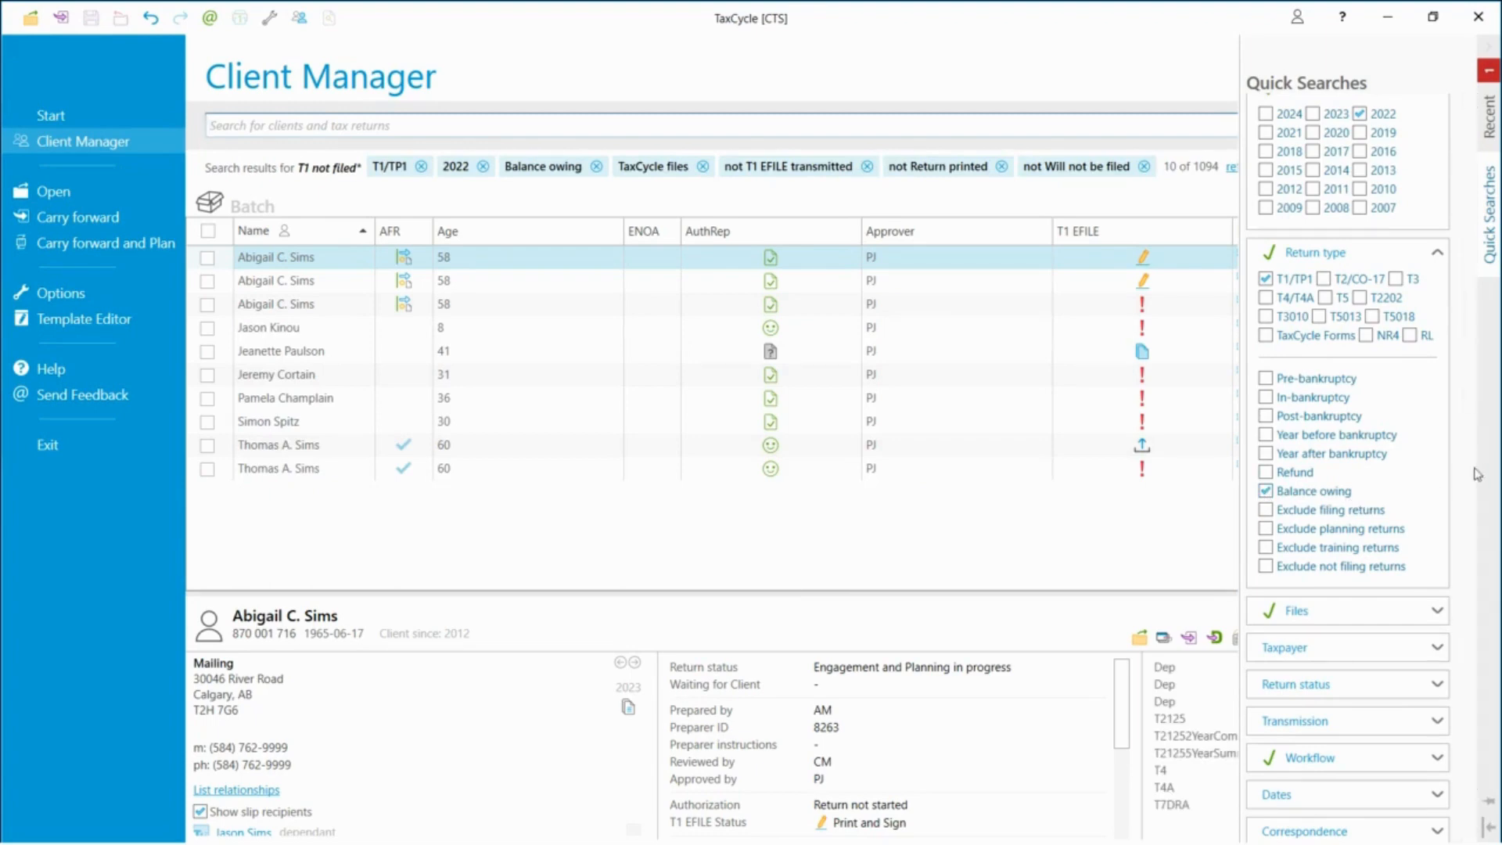
drag(1469, 475, 1474, 218)
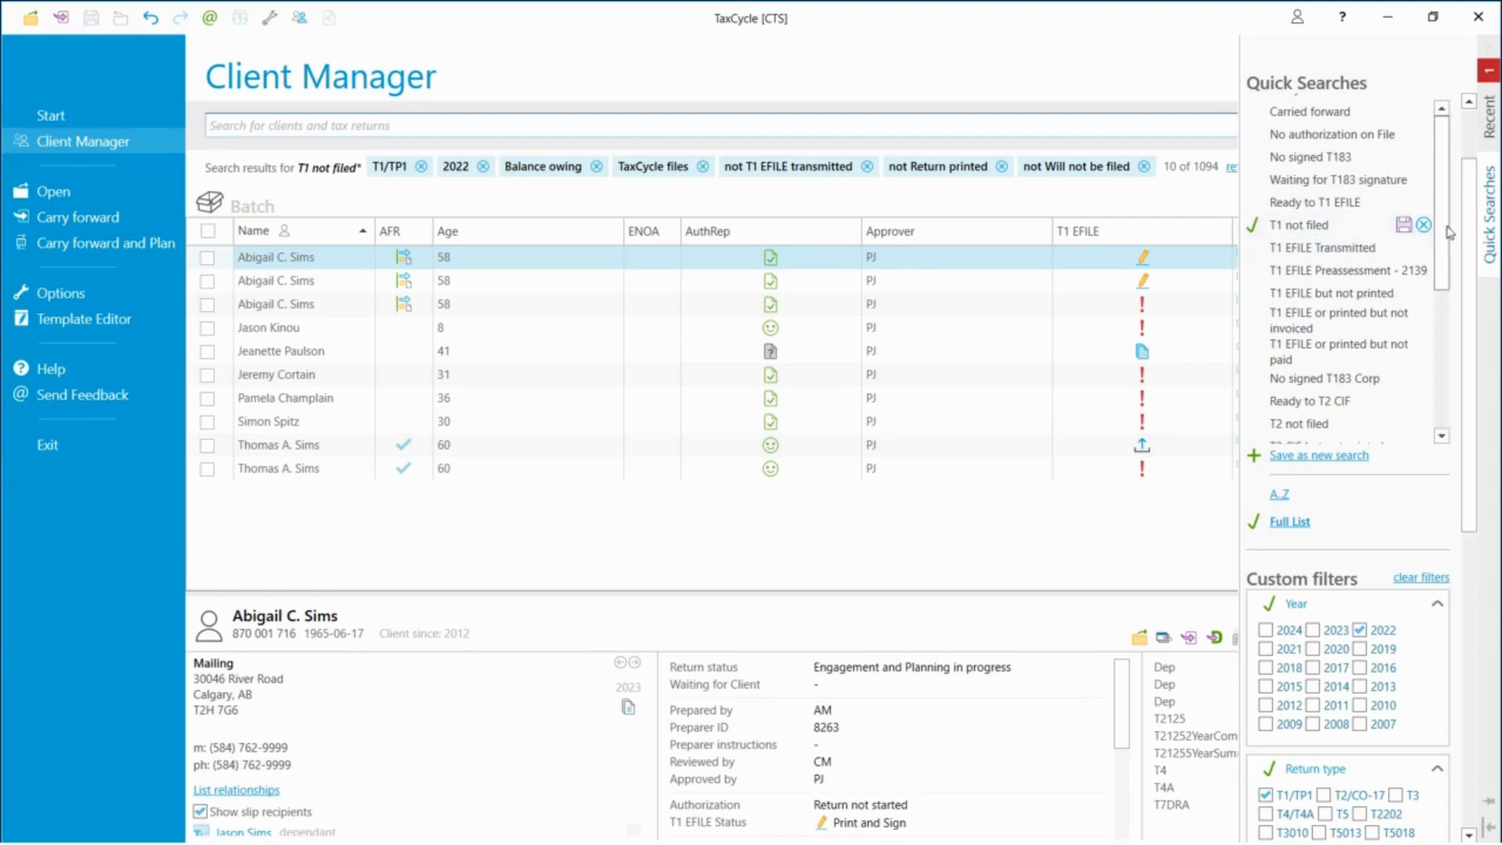
click(1406, 228)
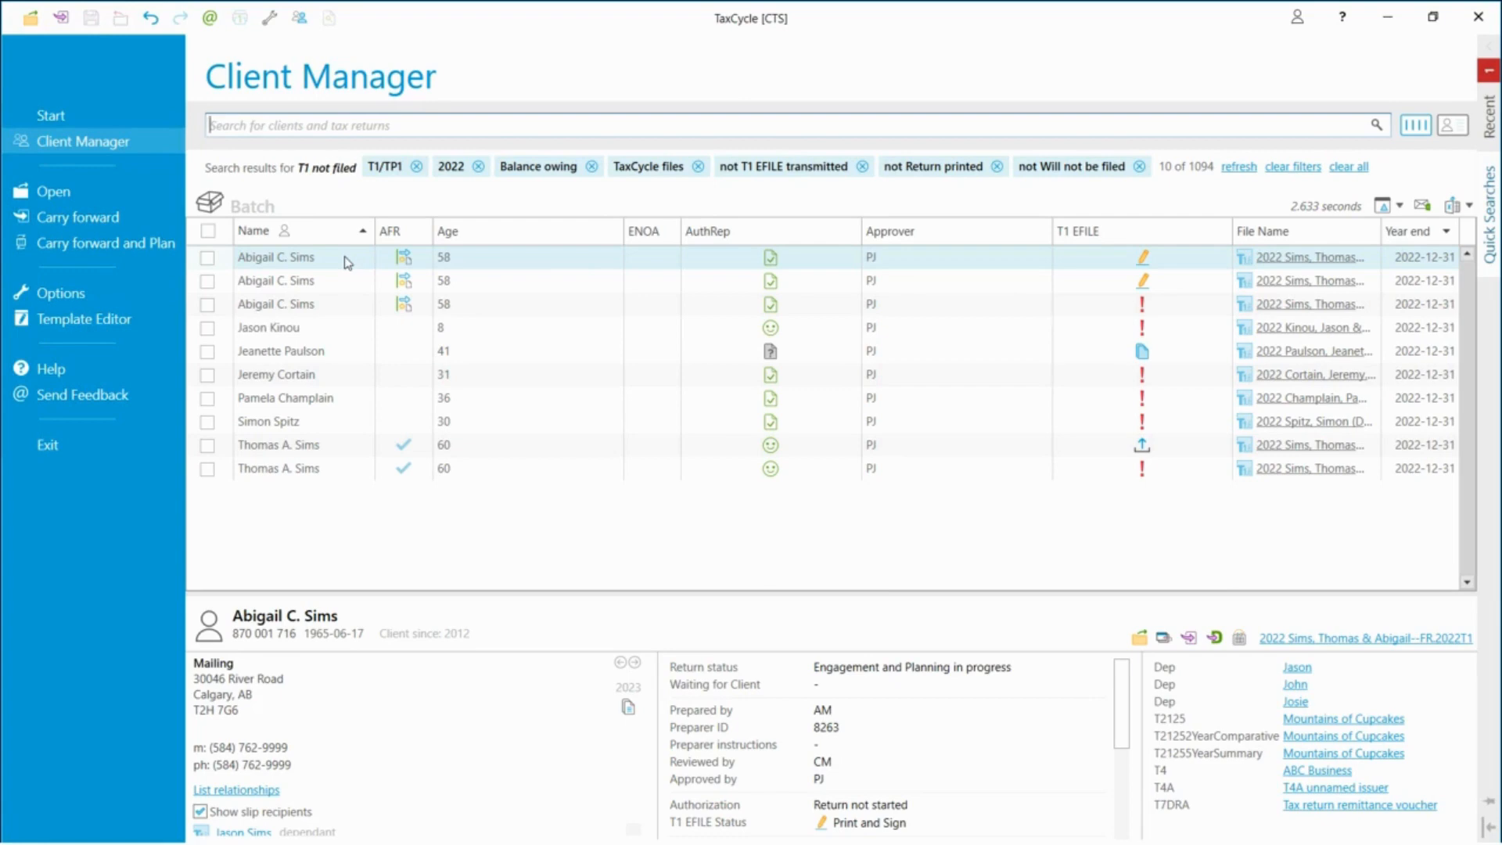
Open the column layout options for the Client Manager's client list.
right_click(346, 263)
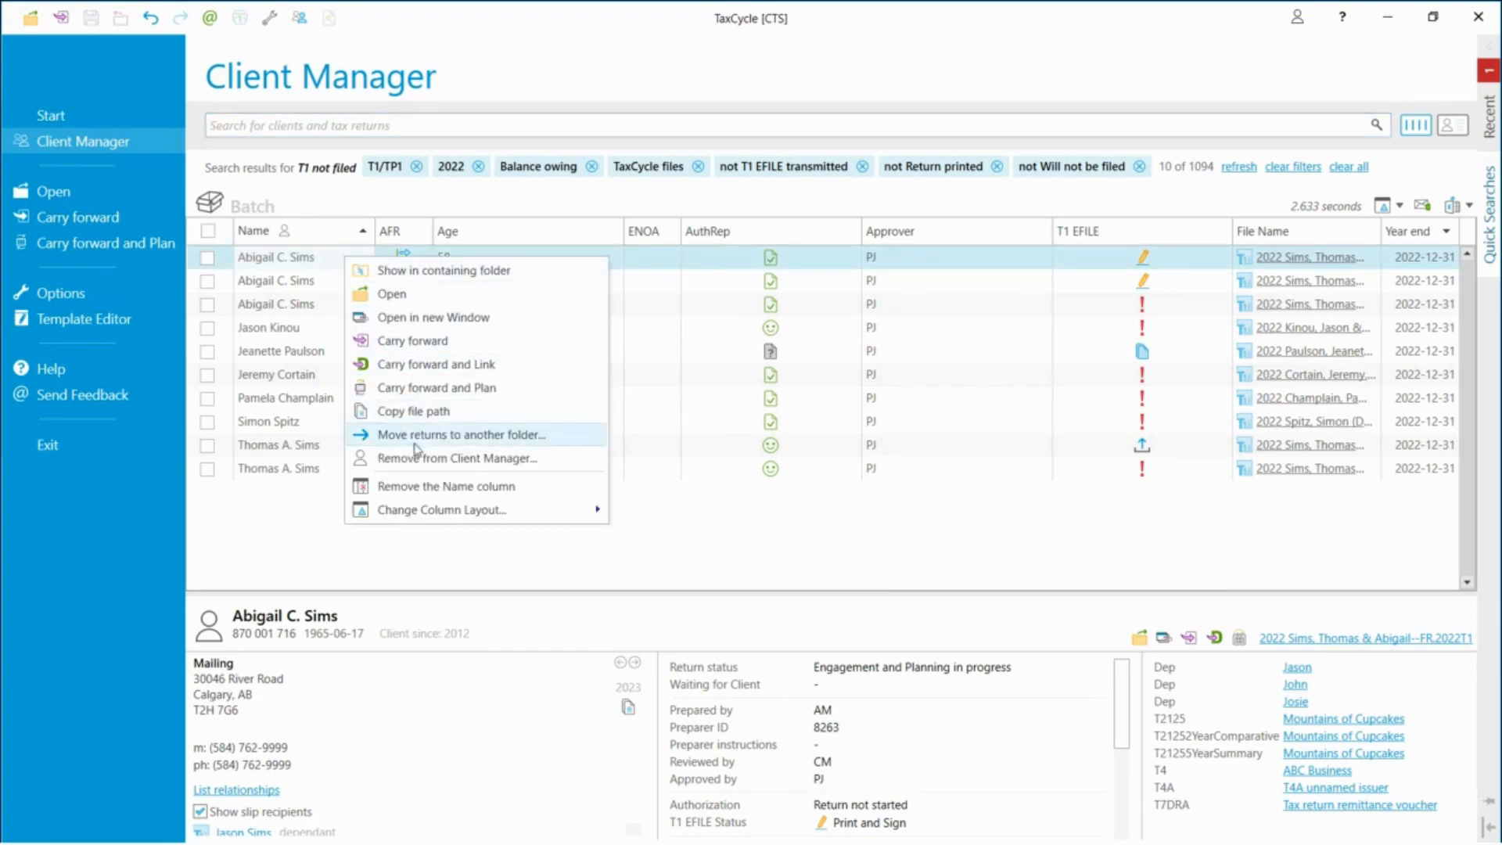
mouse_move(423, 511)
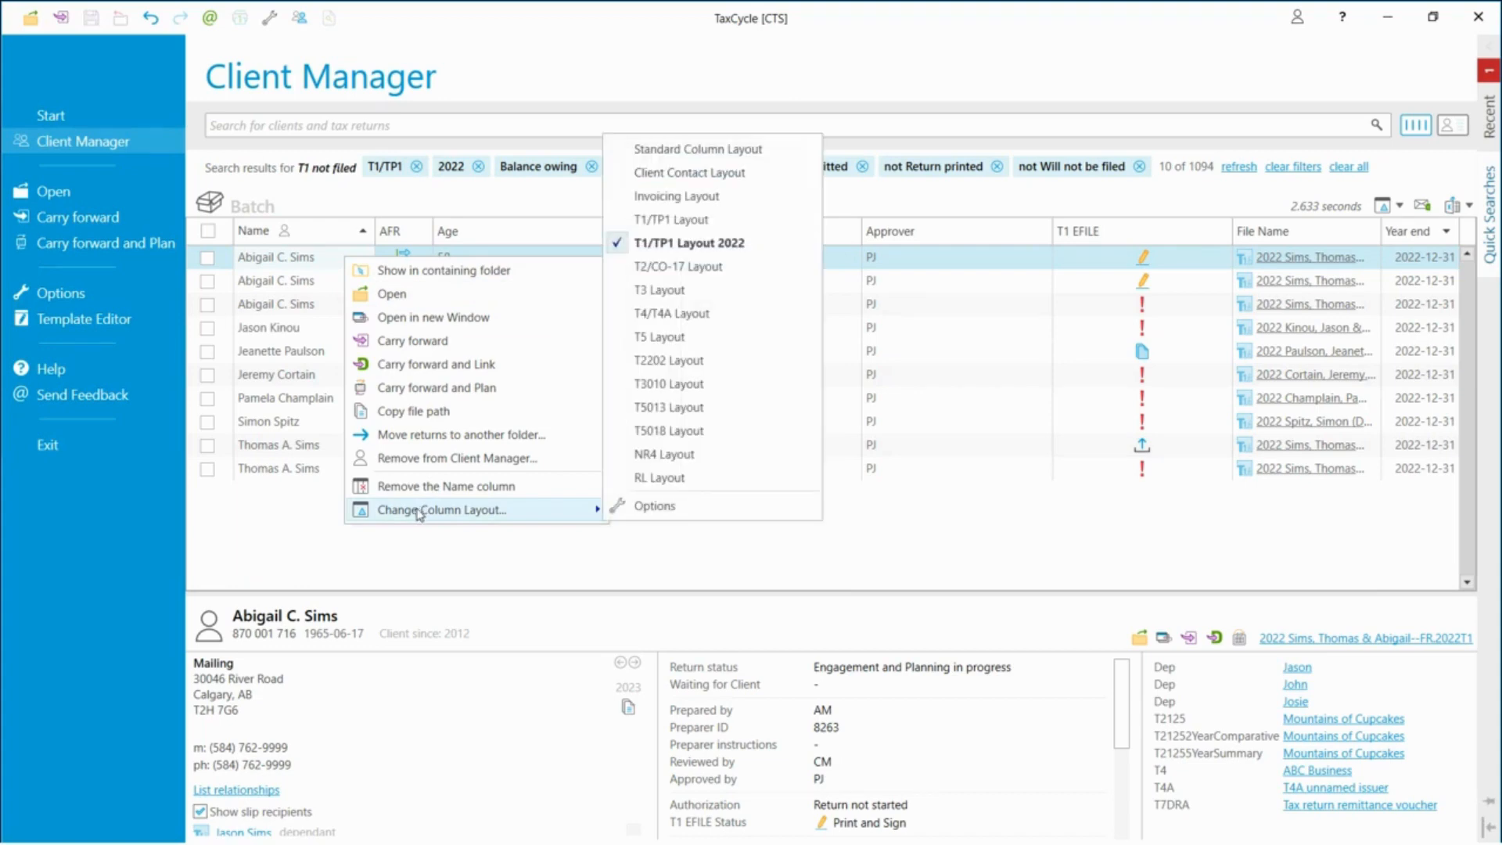
click(661, 507)
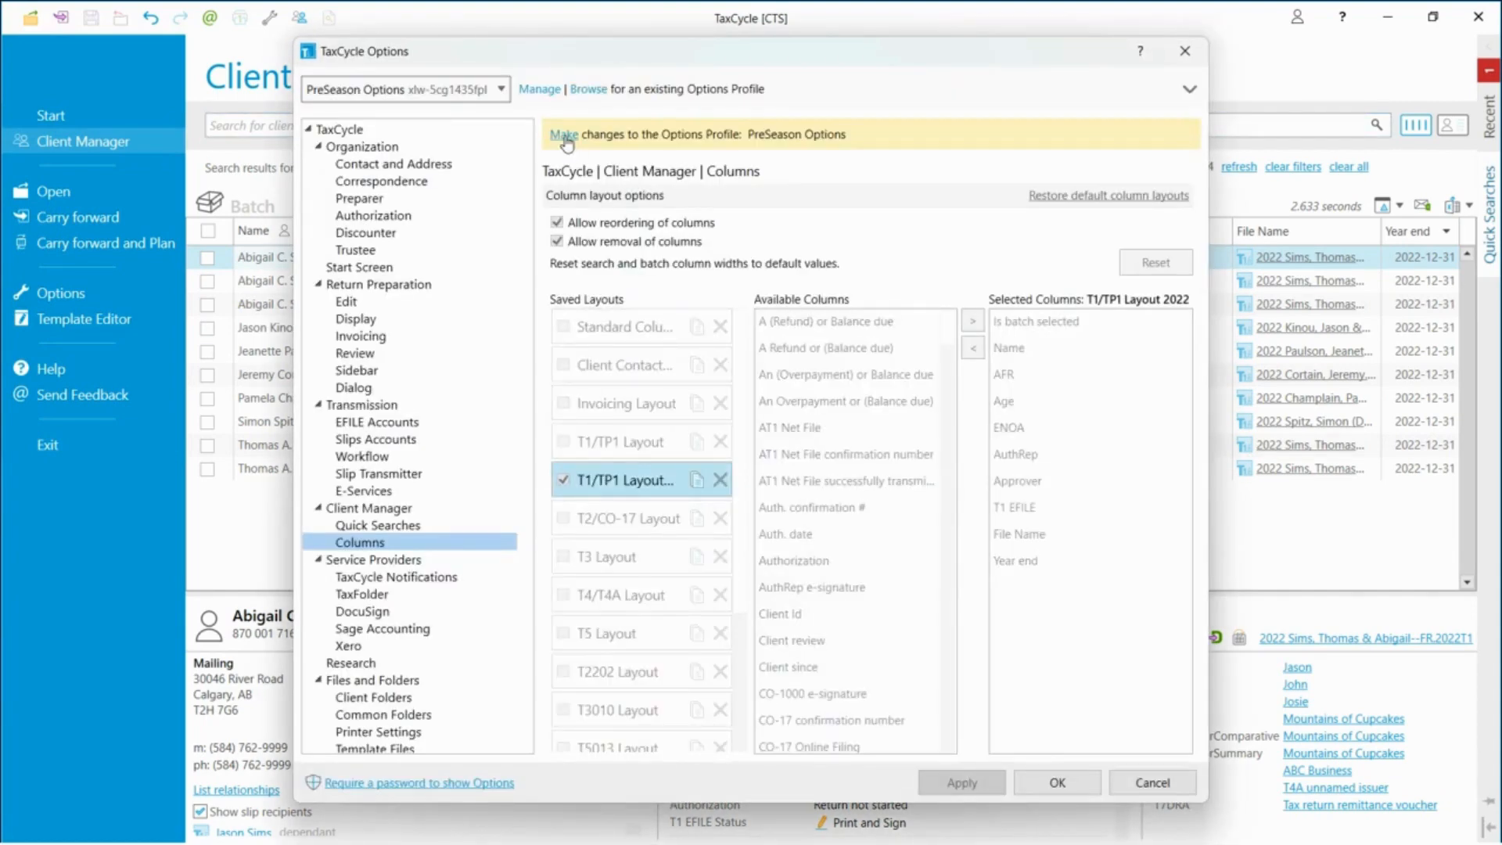
Enable editing of the PreSeason Options profile, duplicate the T1/TP1 Layout and make the copy the checked column layout.
click(563, 135)
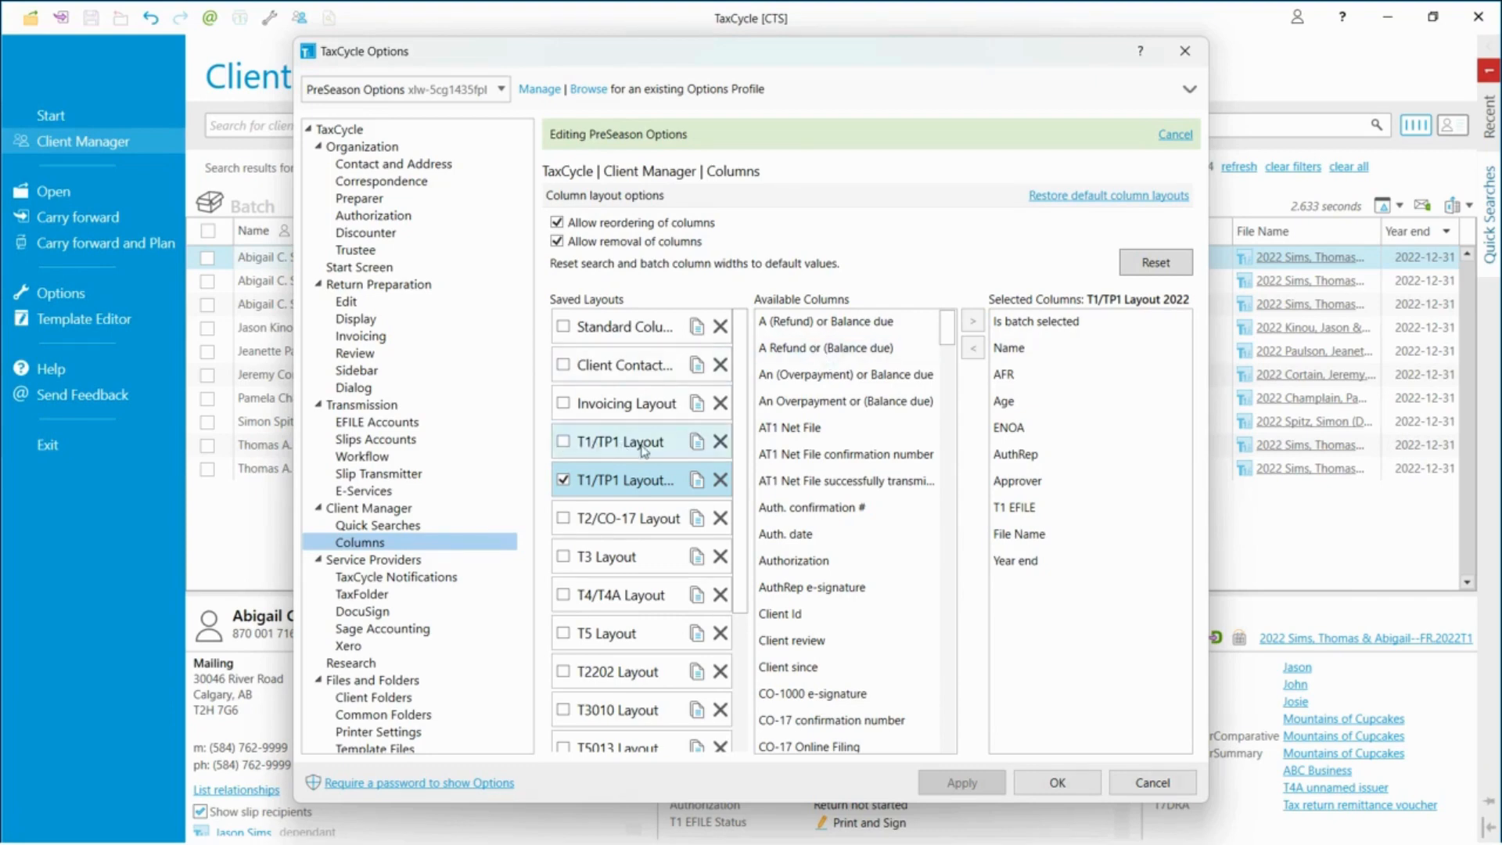
click(698, 444)
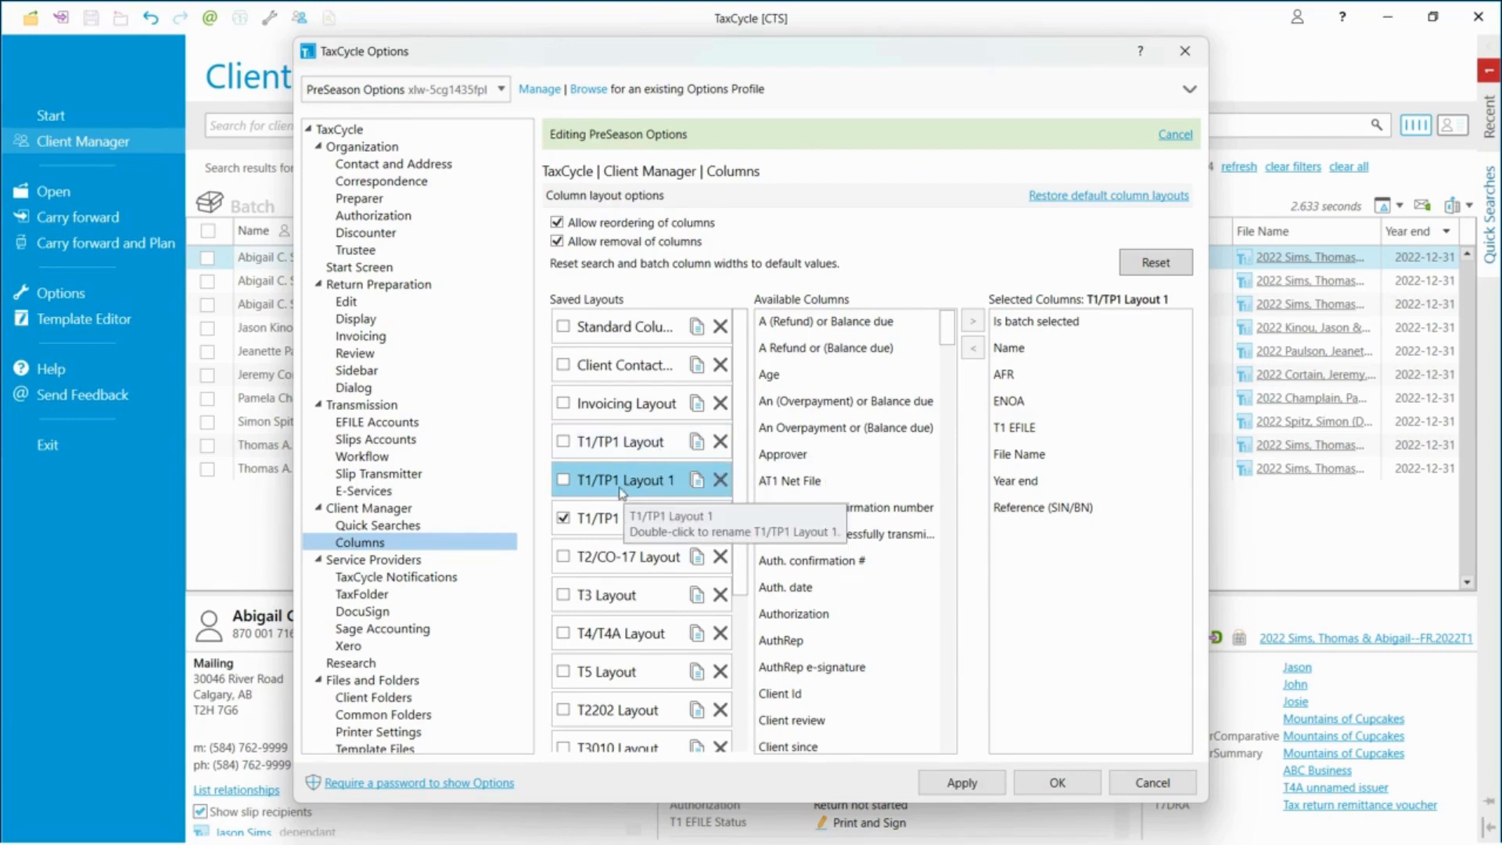
double_click(647, 485)
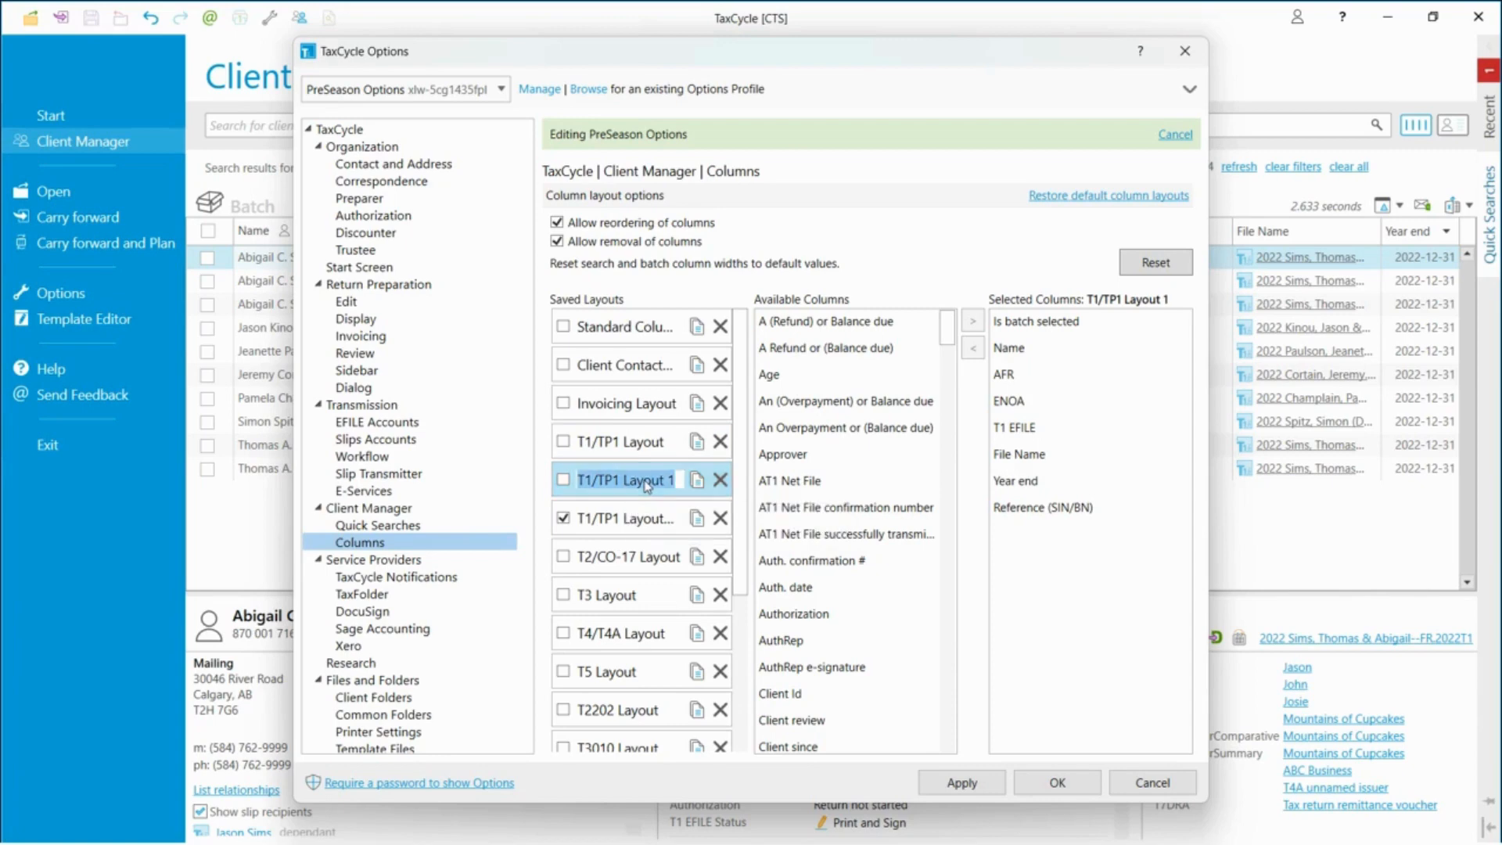
click(564, 480)
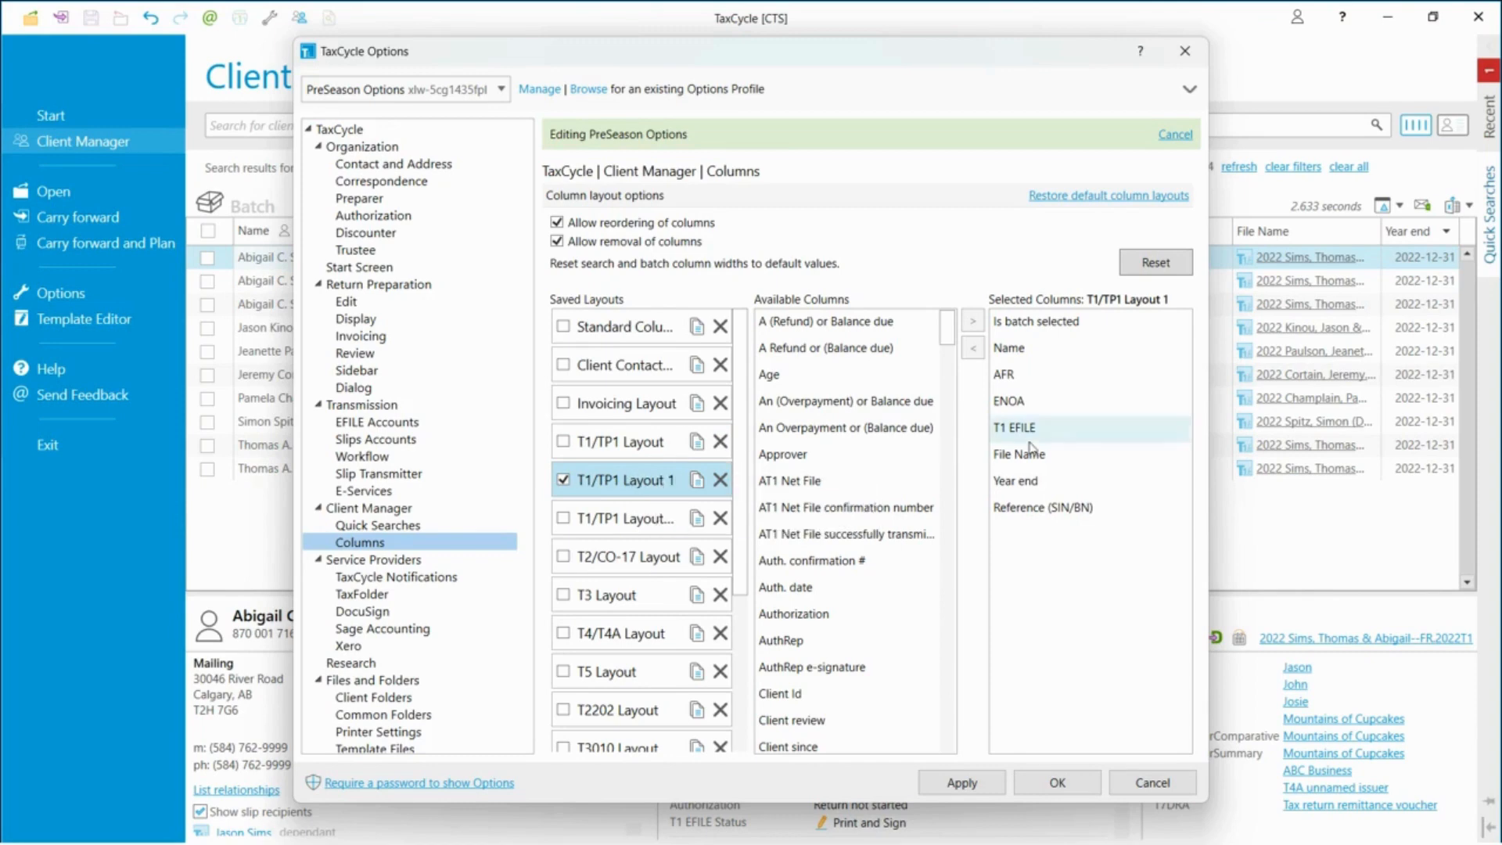
Remove Year end from T1/TP1 Layout 1, add Age after AFR and Approver after ENOA, and save the options.
click(1027, 489)
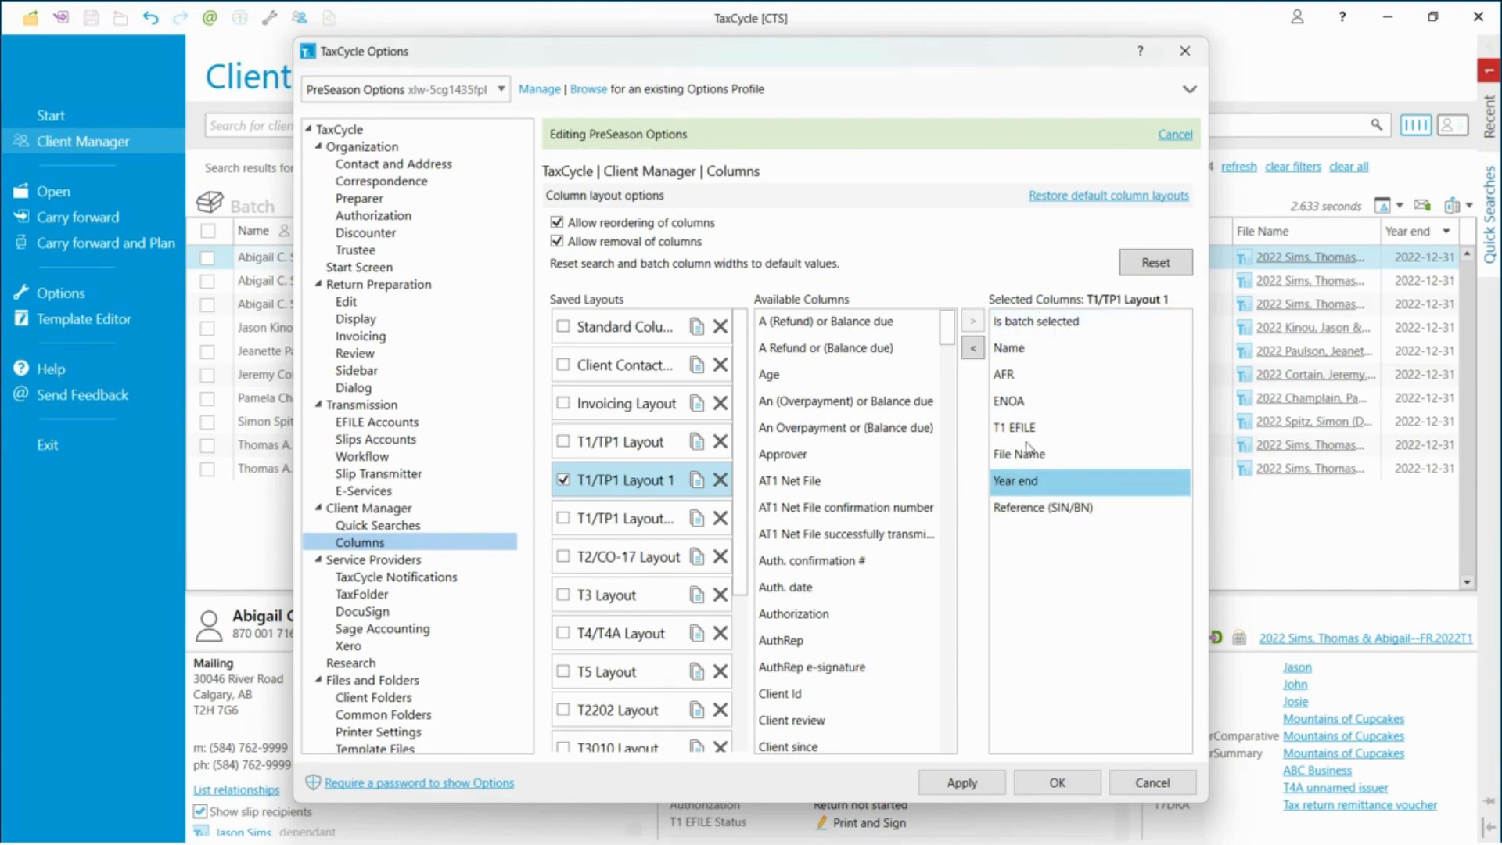
click(972, 354)
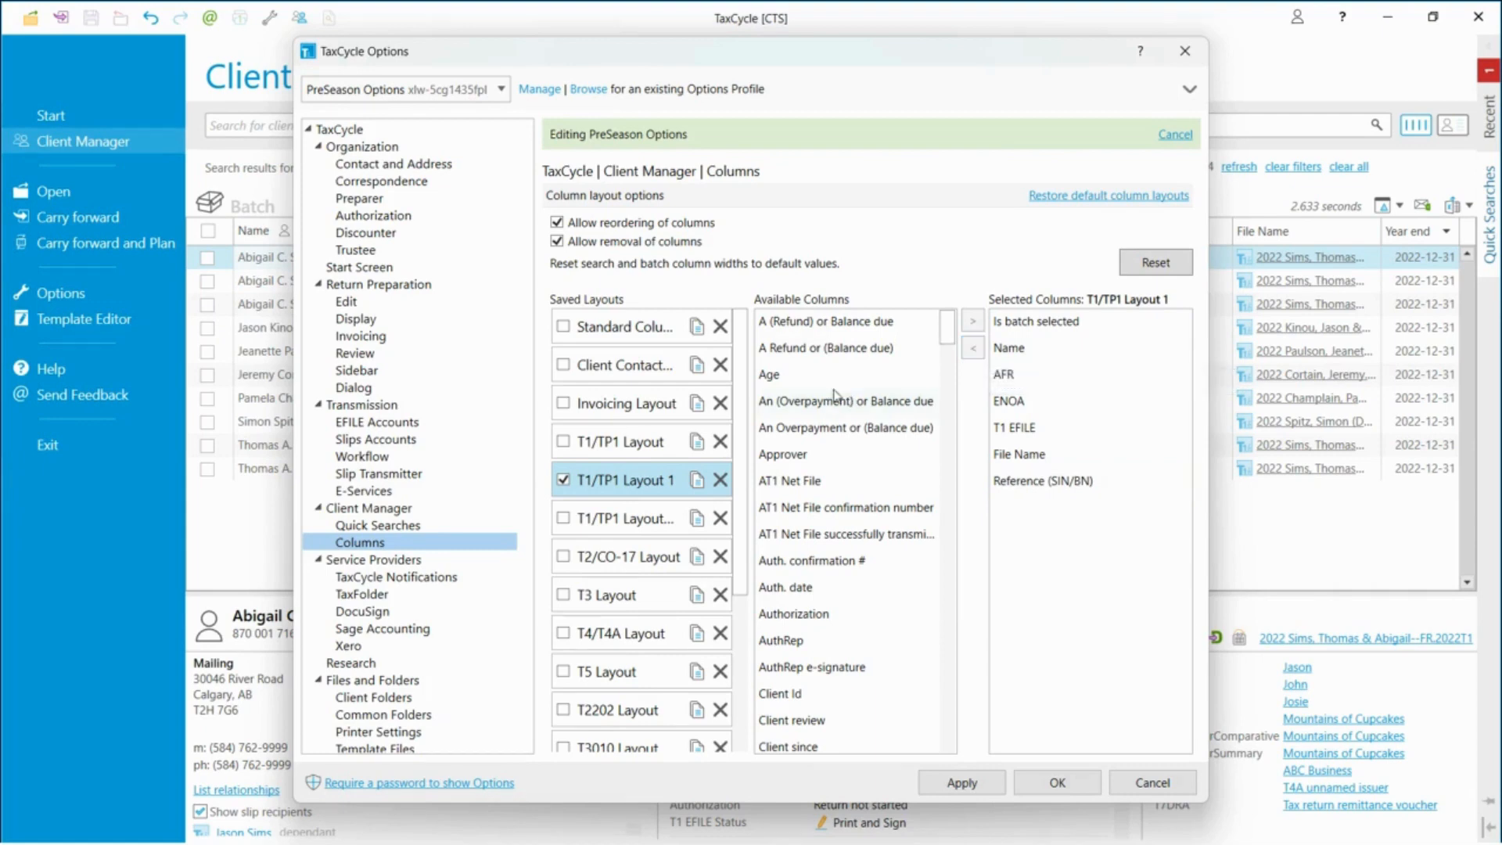
click(768, 378)
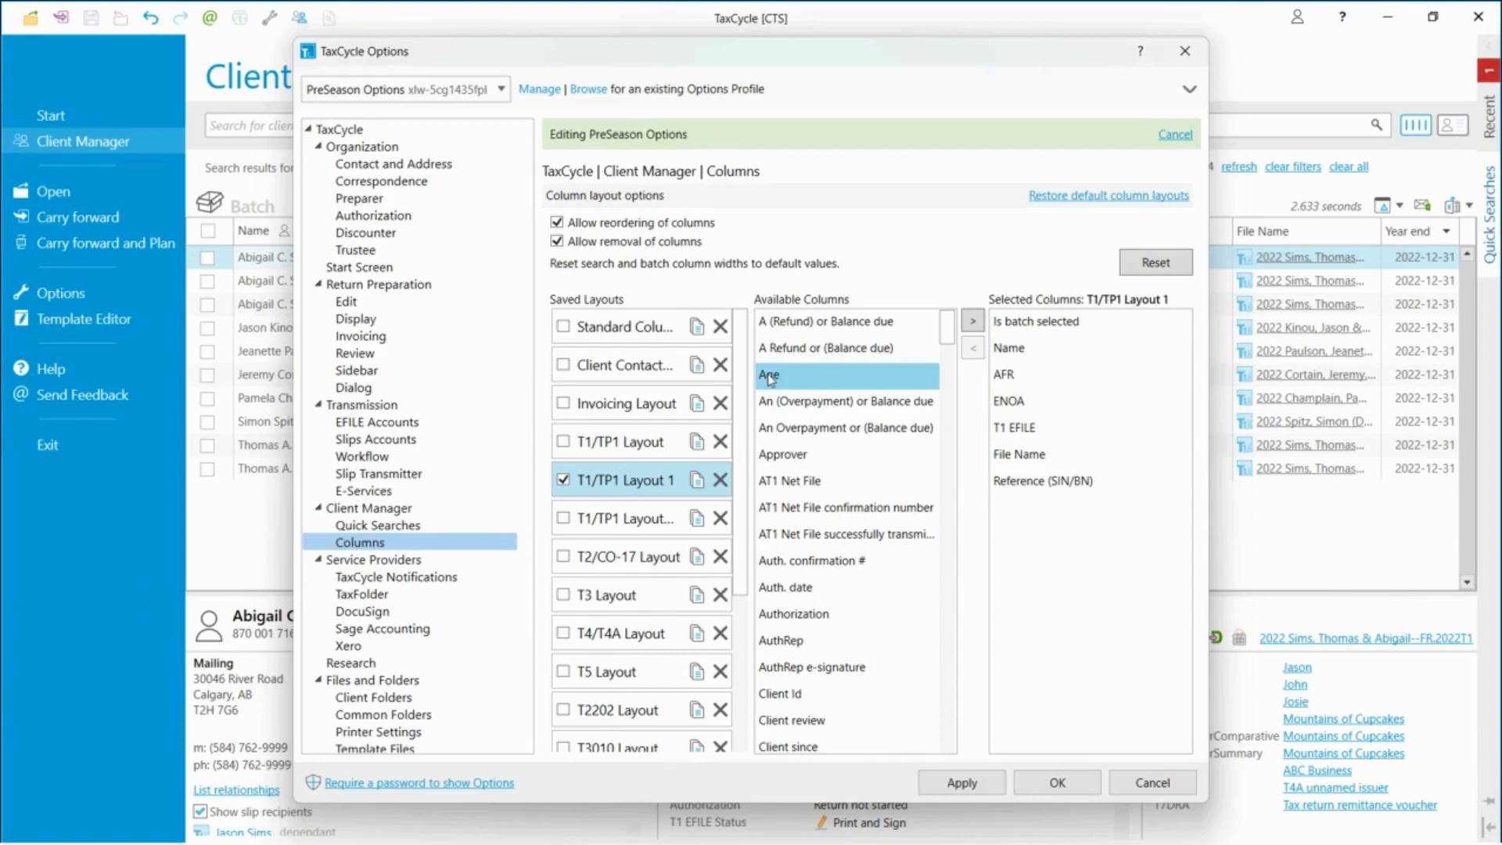
drag(768, 379, 1024, 400)
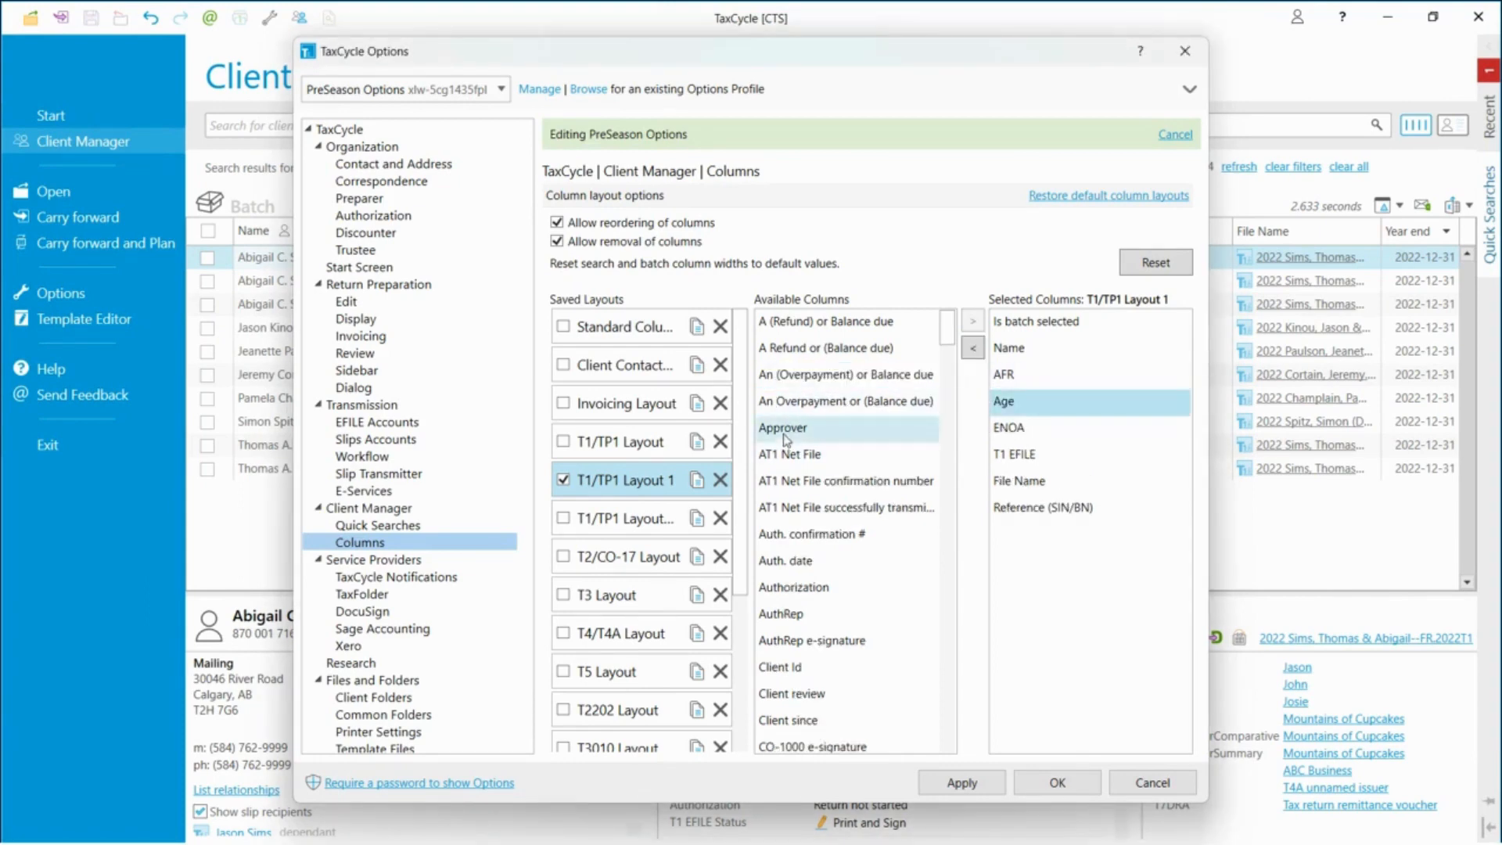
drag(786, 440, 1047, 447)
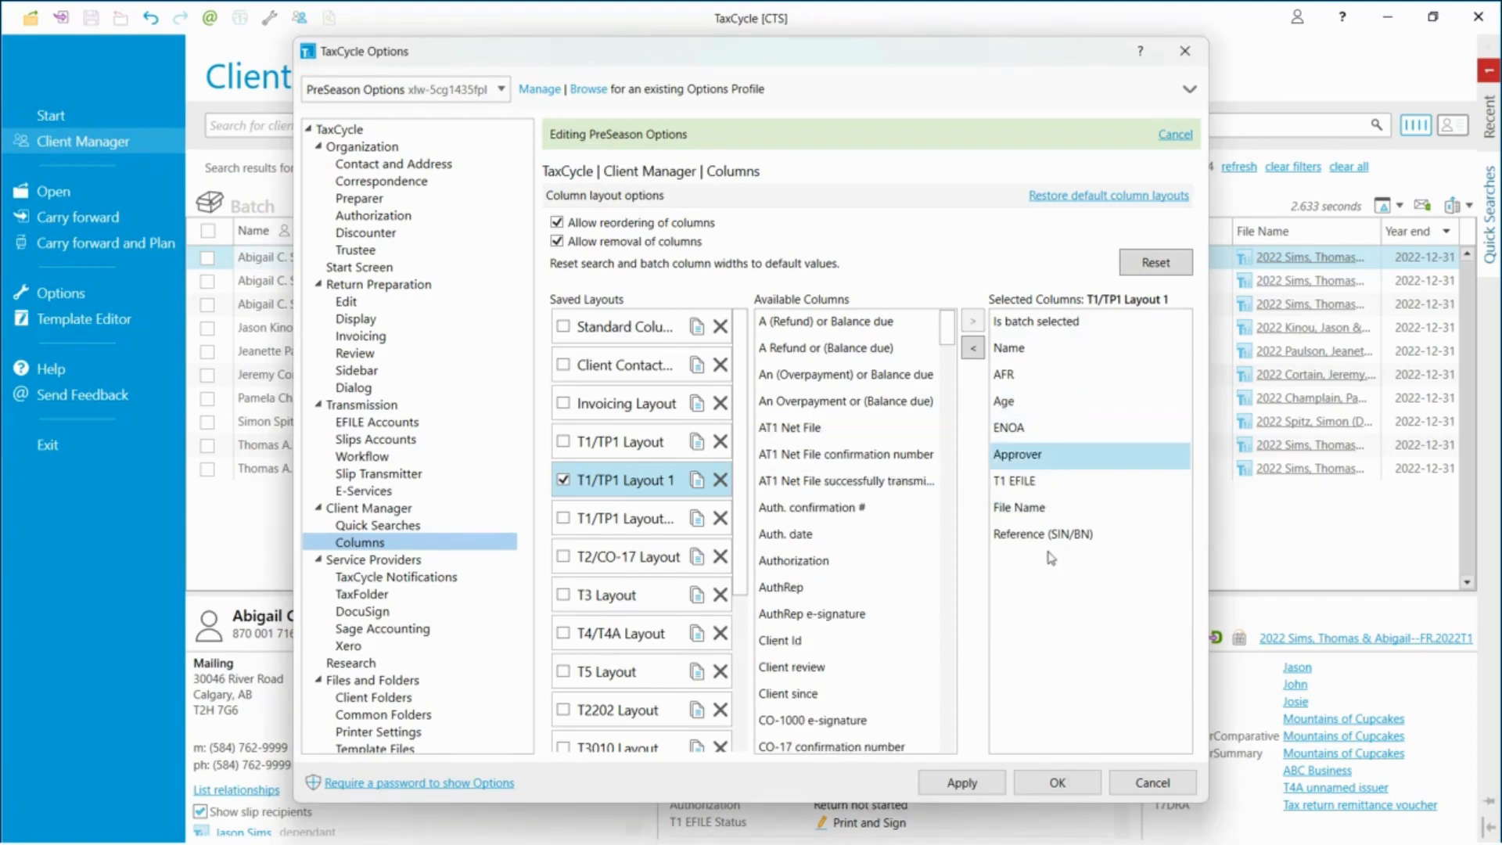
click(1050, 790)
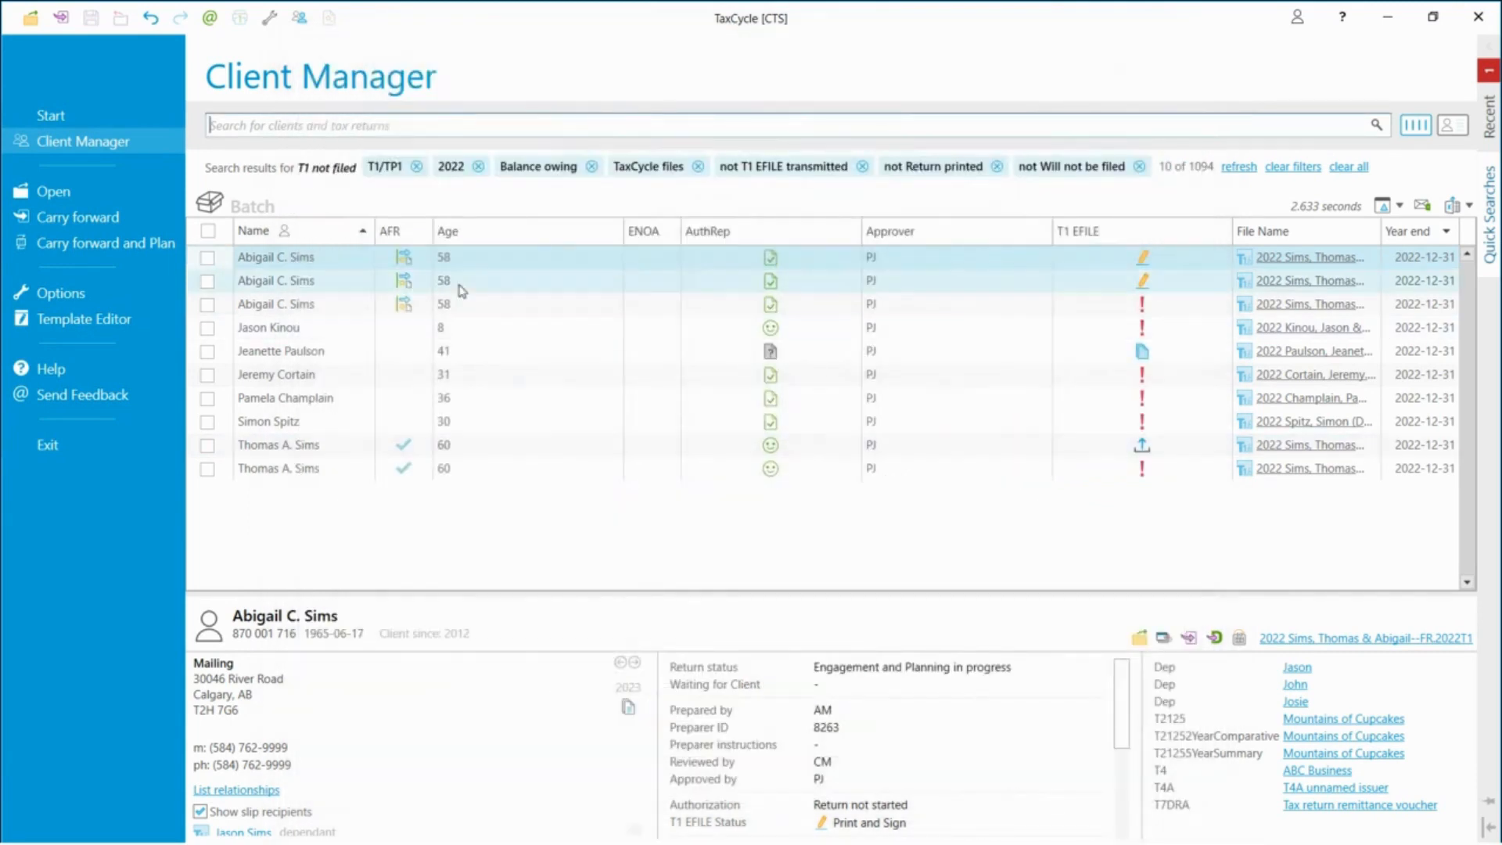
Apply T1/TP1 Layout 1 to the client list and save it with the "T1 not filed" quick search.
right_click(494, 262)
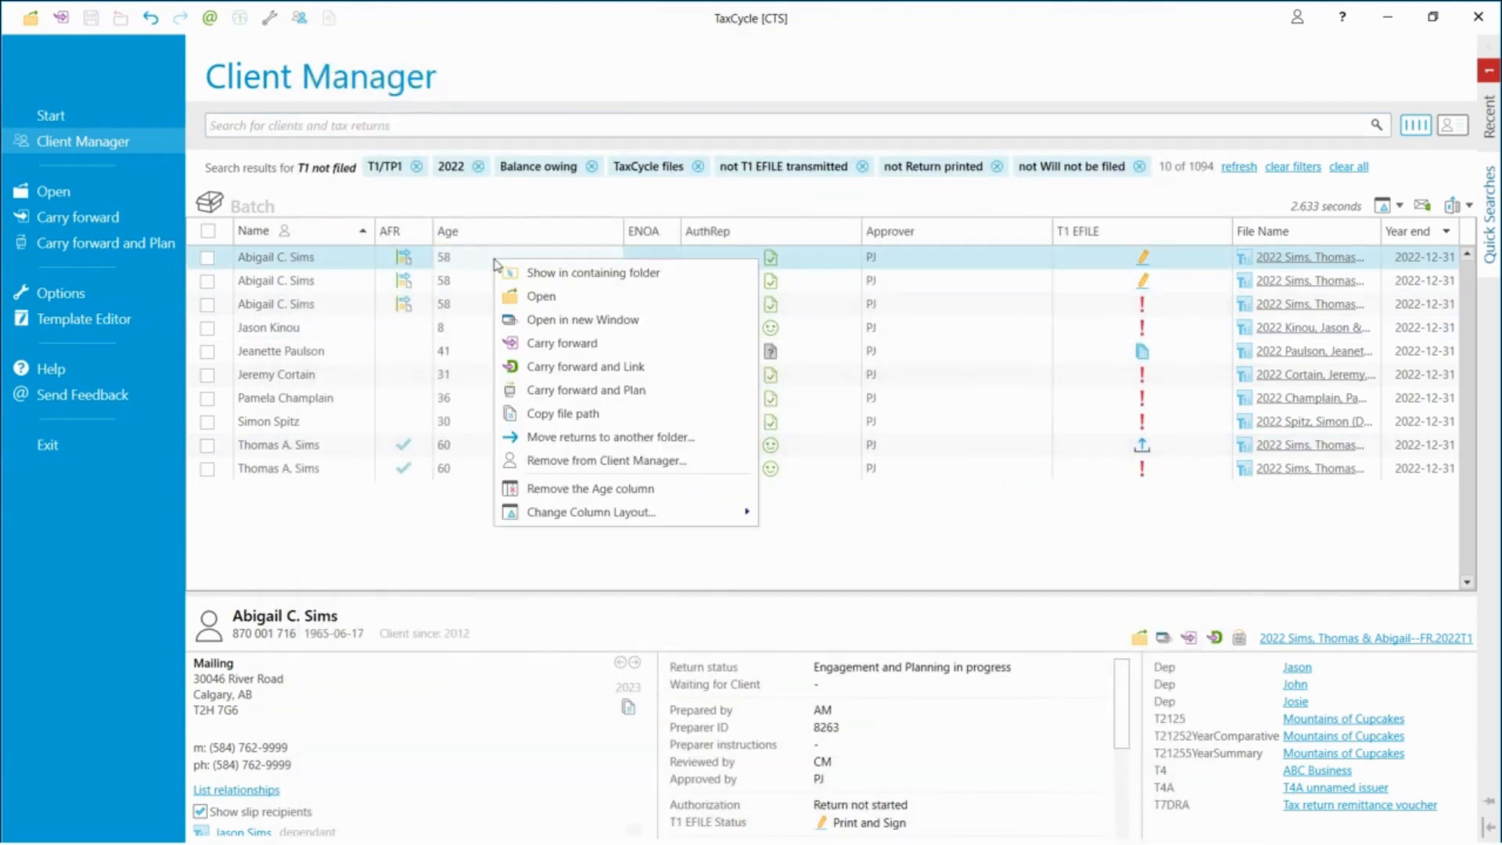
mouse_move(563, 513)
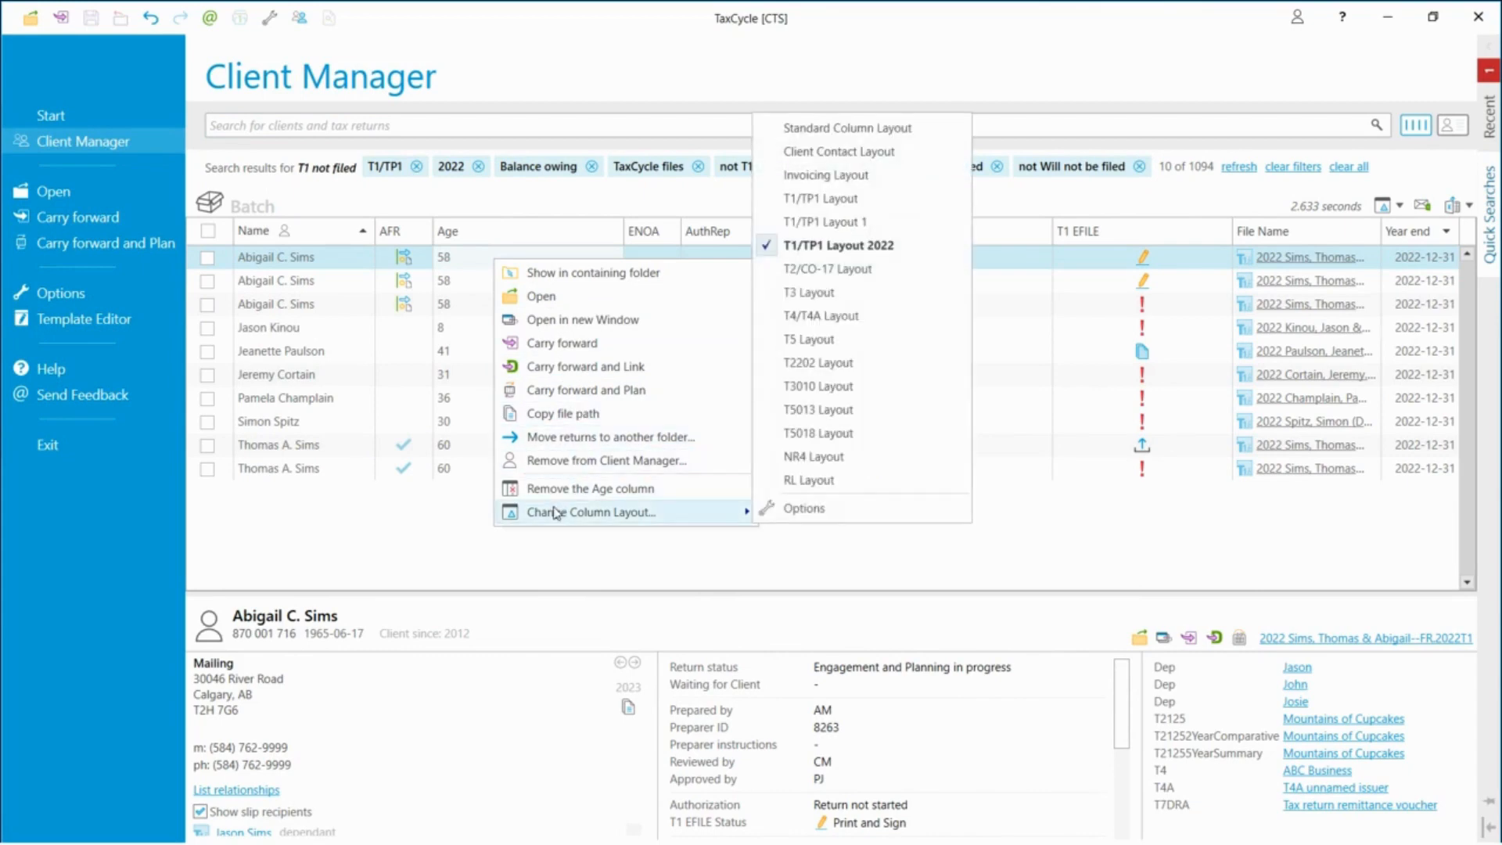
click(823, 227)
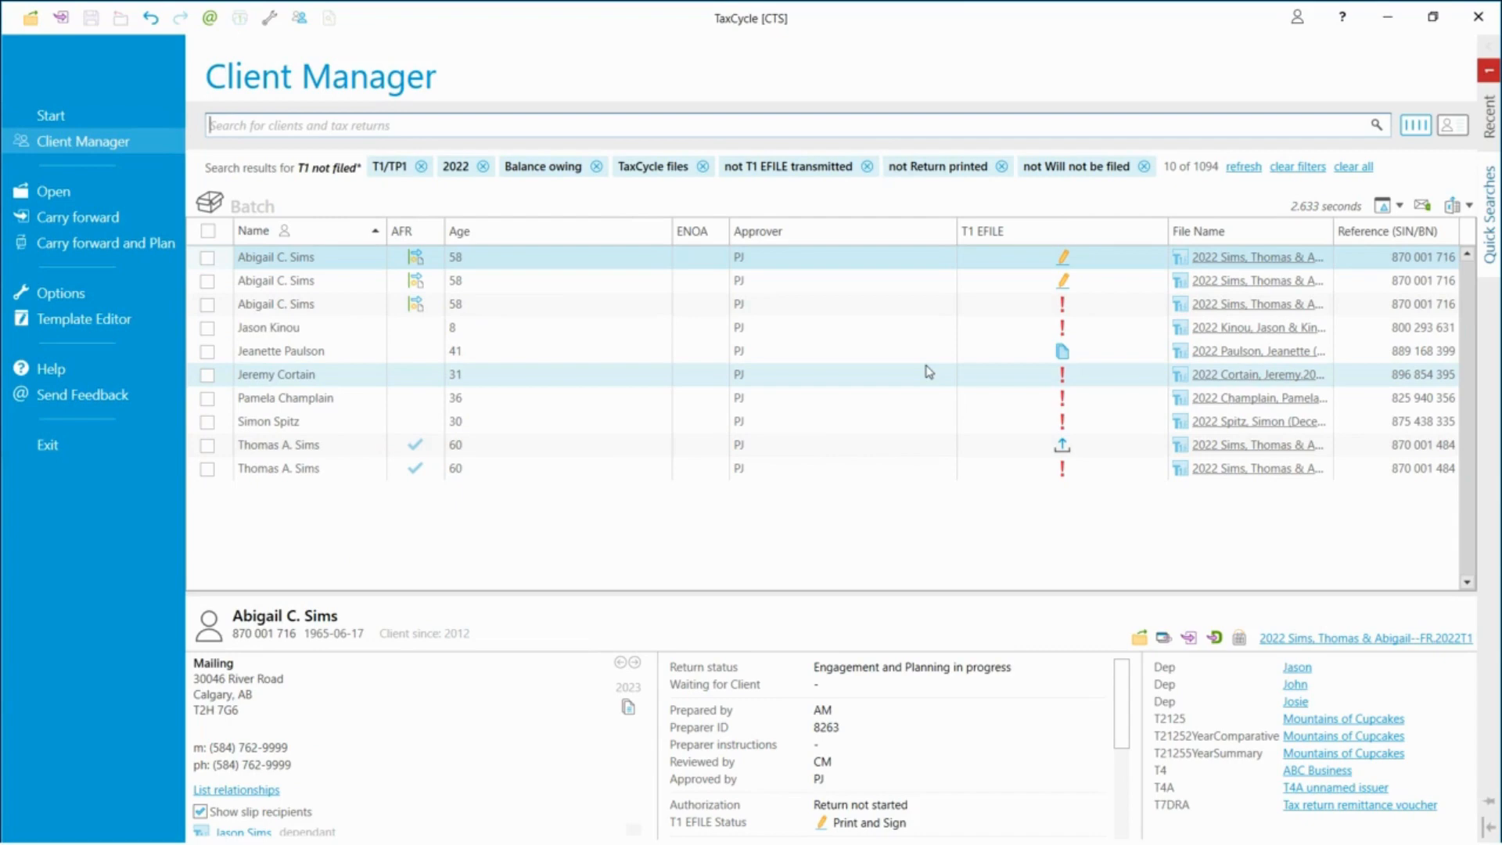
click(1491, 227)
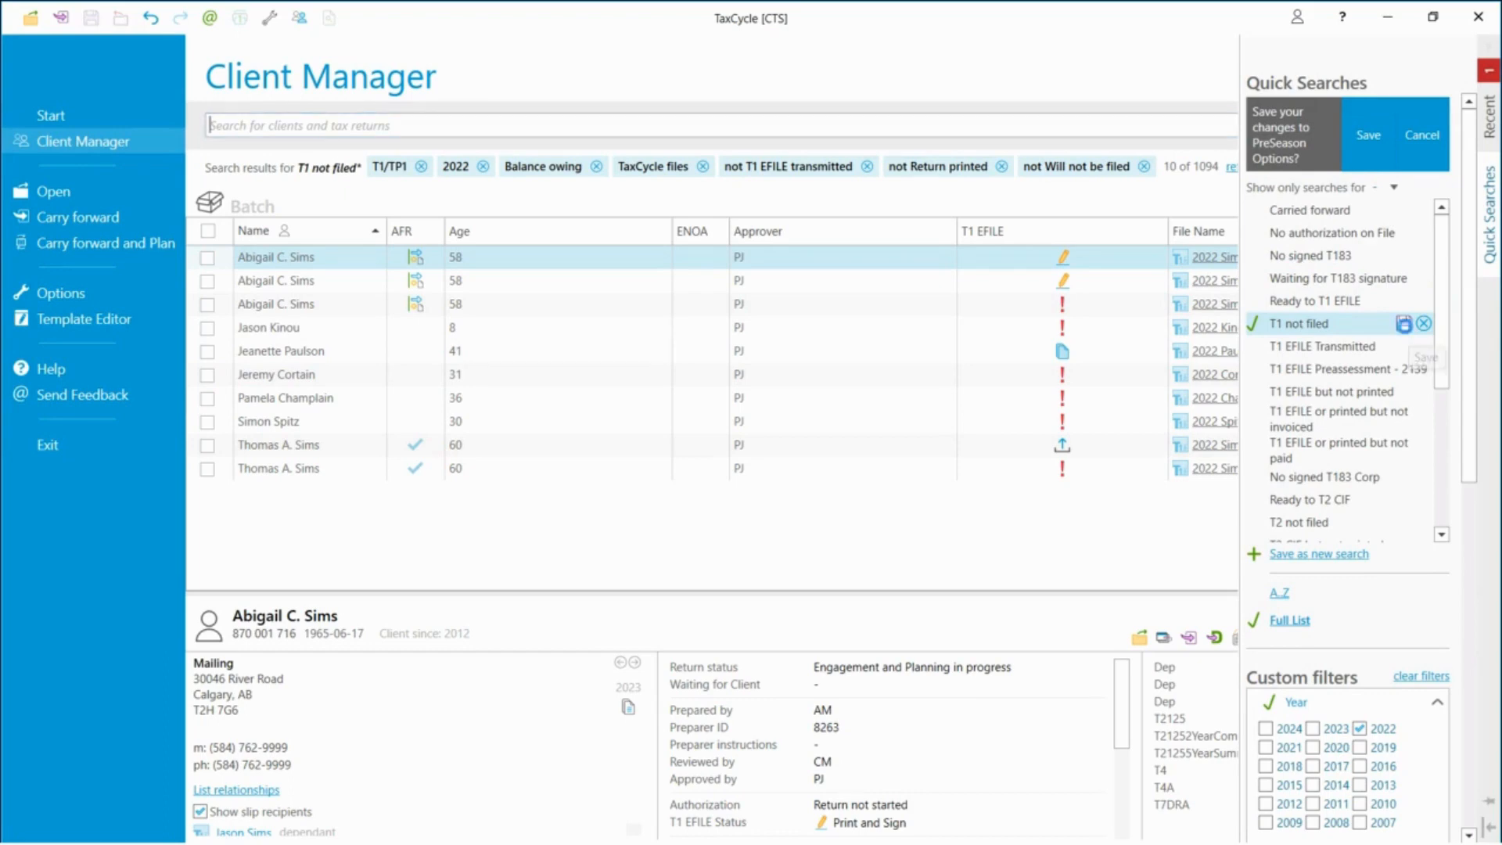
click(1404, 323)
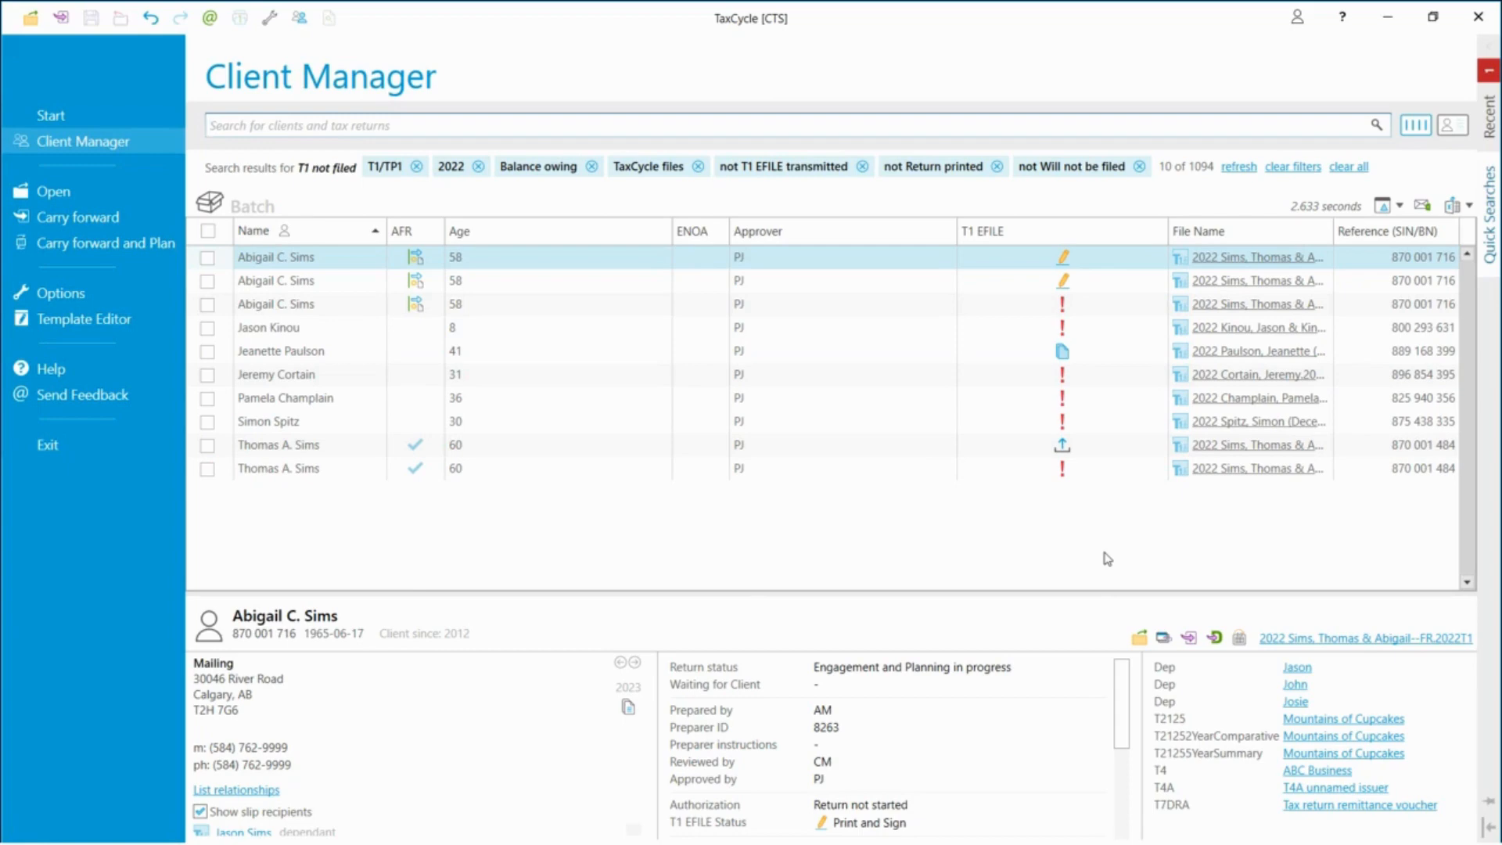
Apply the "T1 EFILE Transmitted" quick search and restrict it to year 2022.
mouse_move(1494, 220)
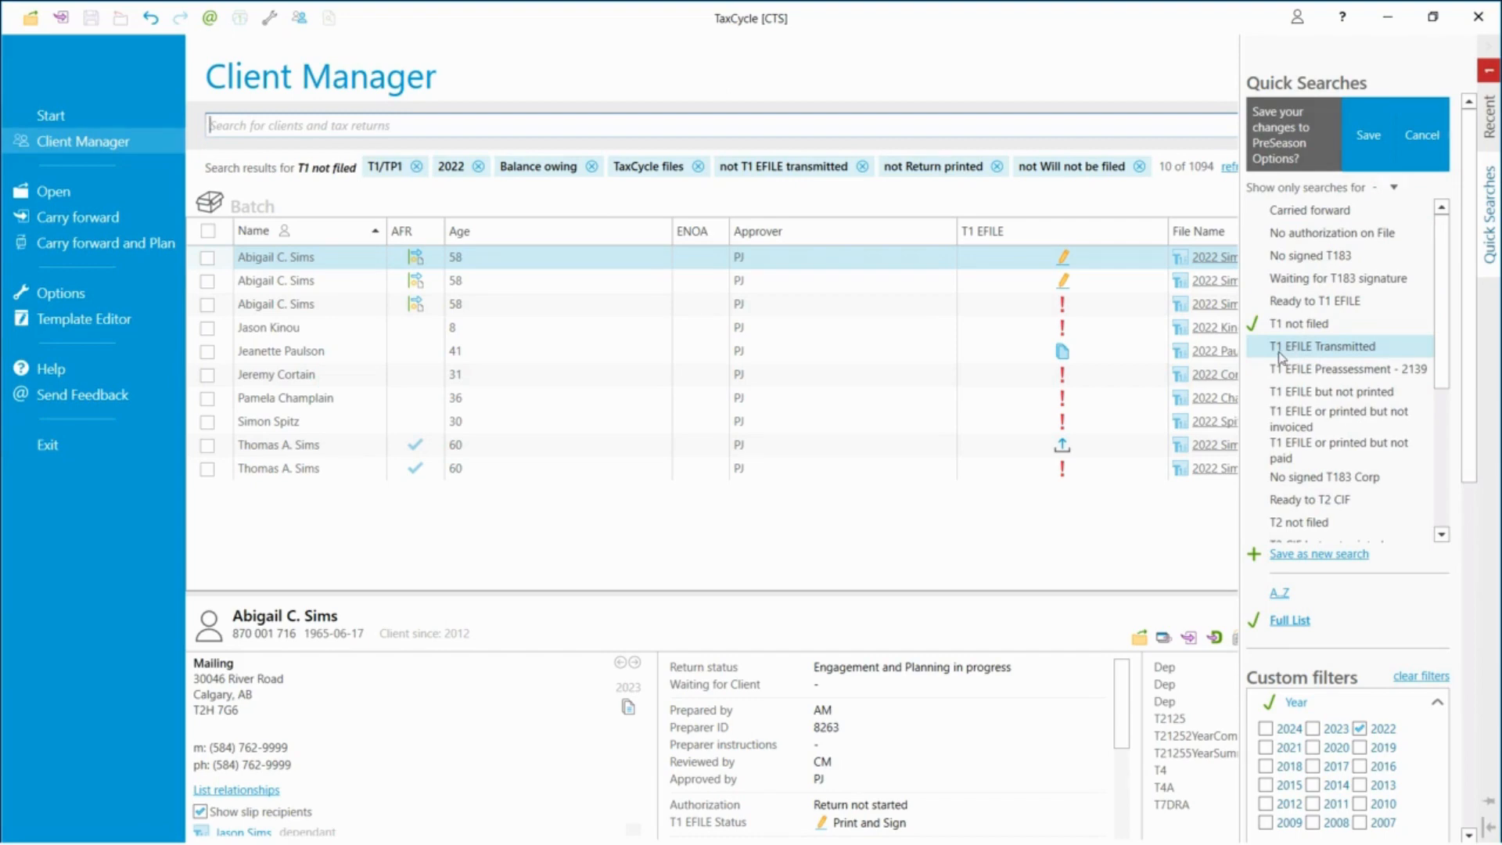
click(1337, 354)
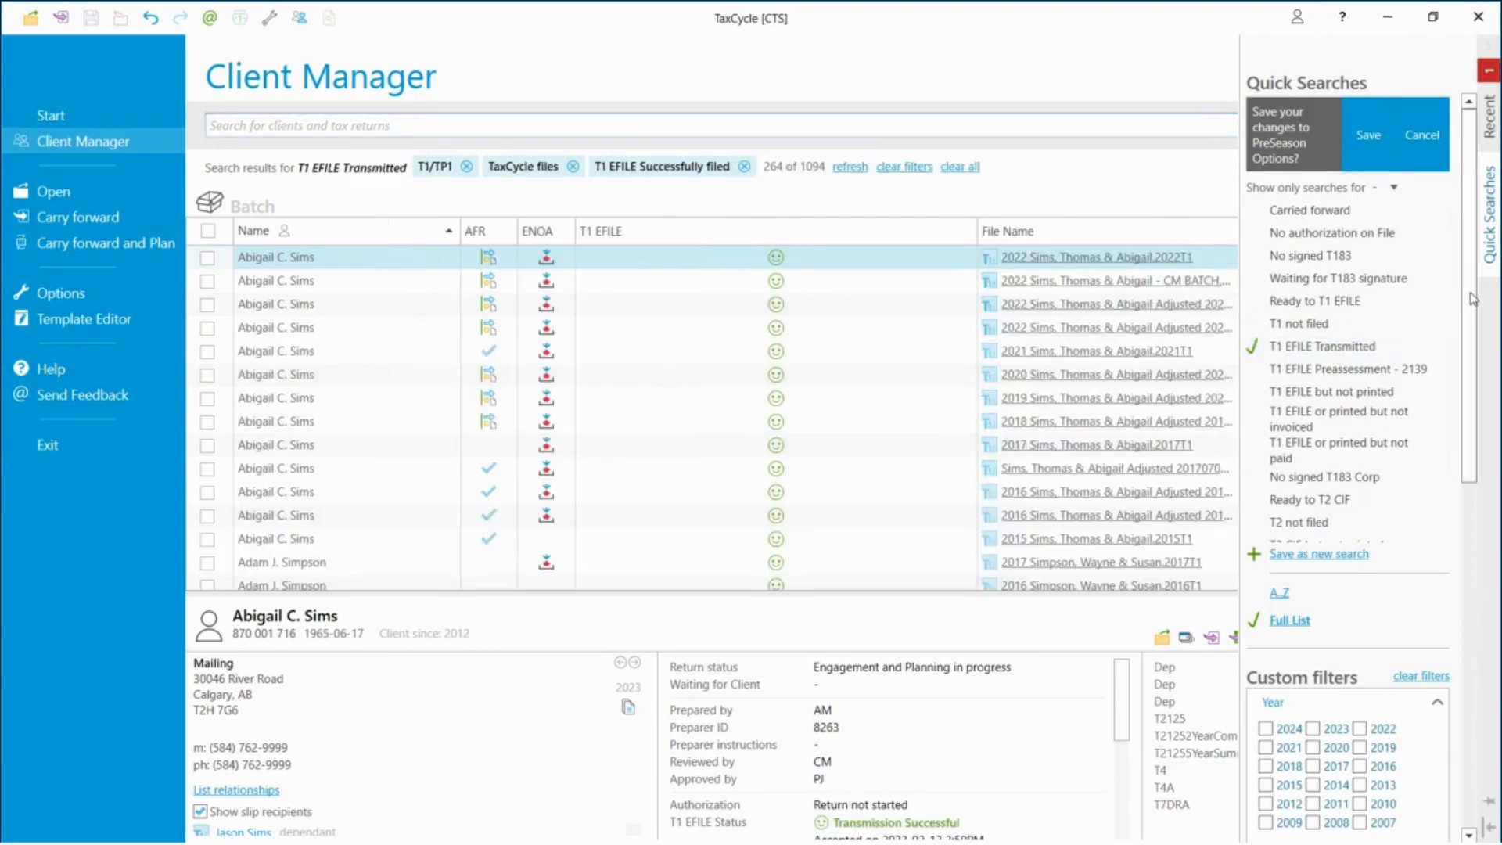
drag(1465, 310, 1460, 380)
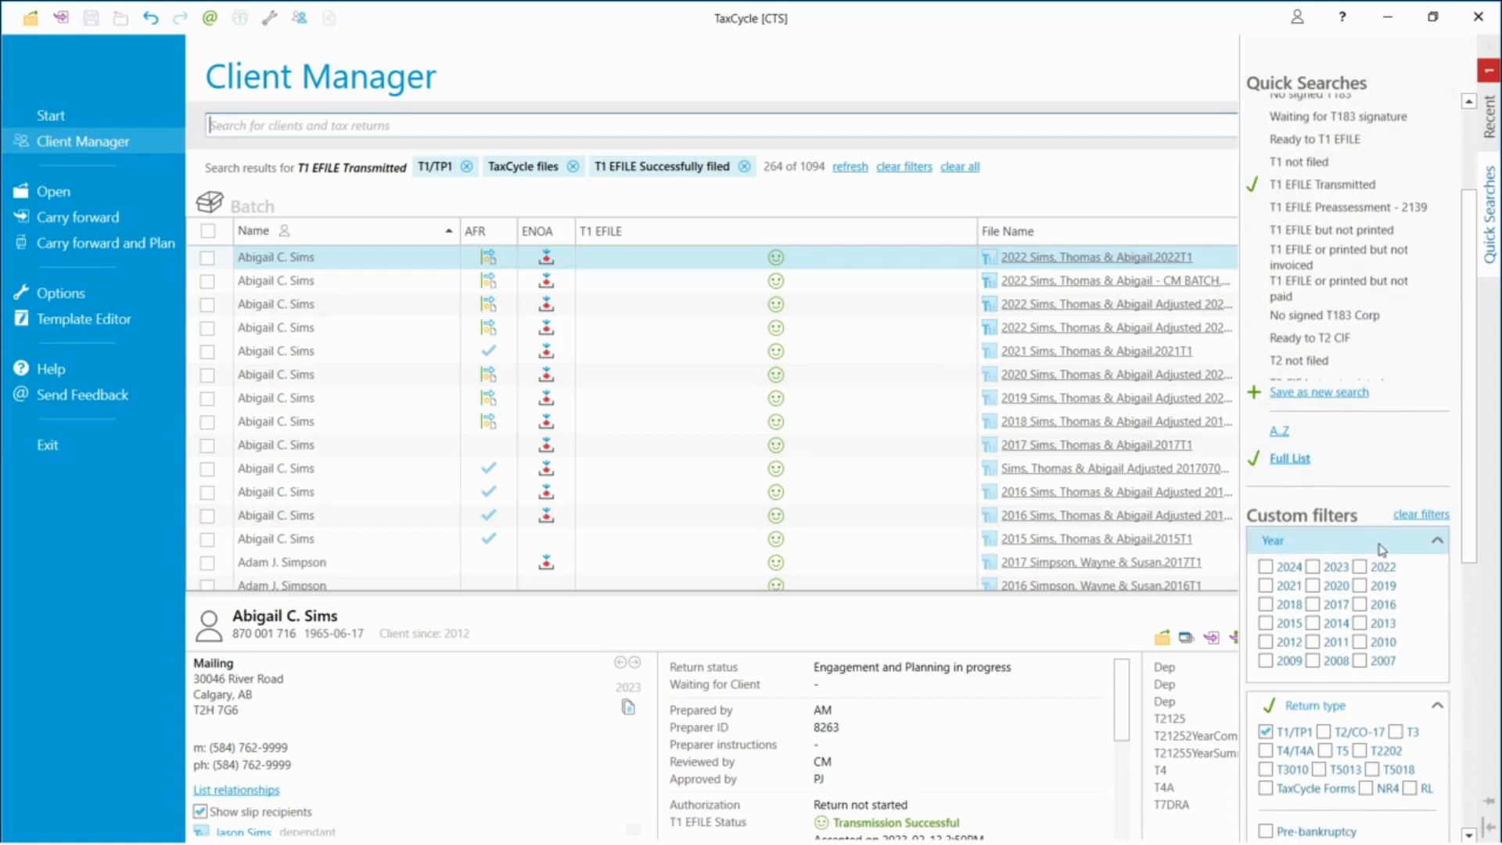
click(1360, 567)
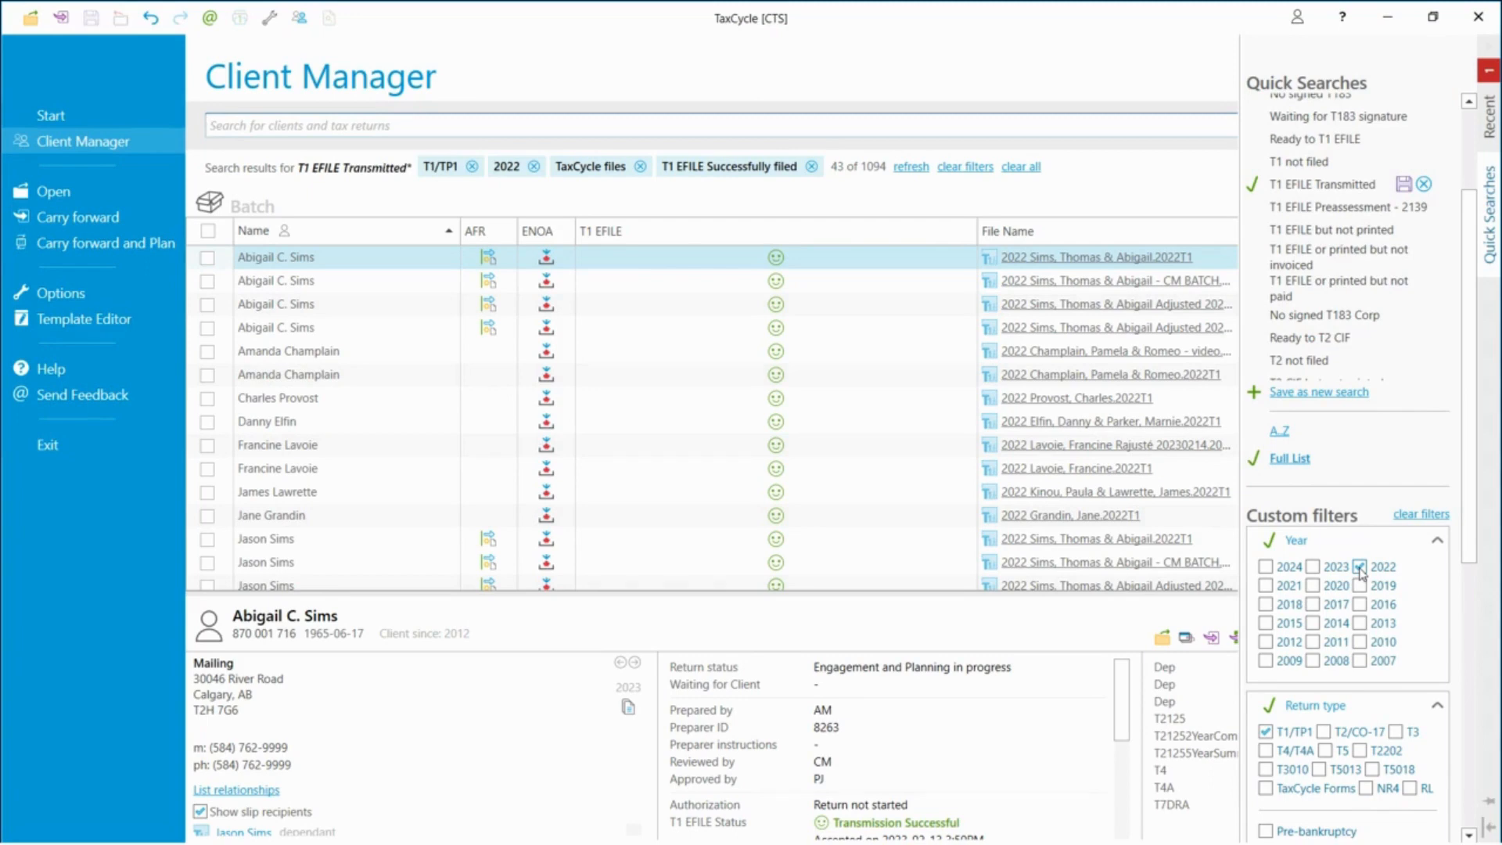
mouse_move(1469, 430)
mouse_down()
mouse_move(1484, 345)
mouse_move(1468, 414)
mouse_up()
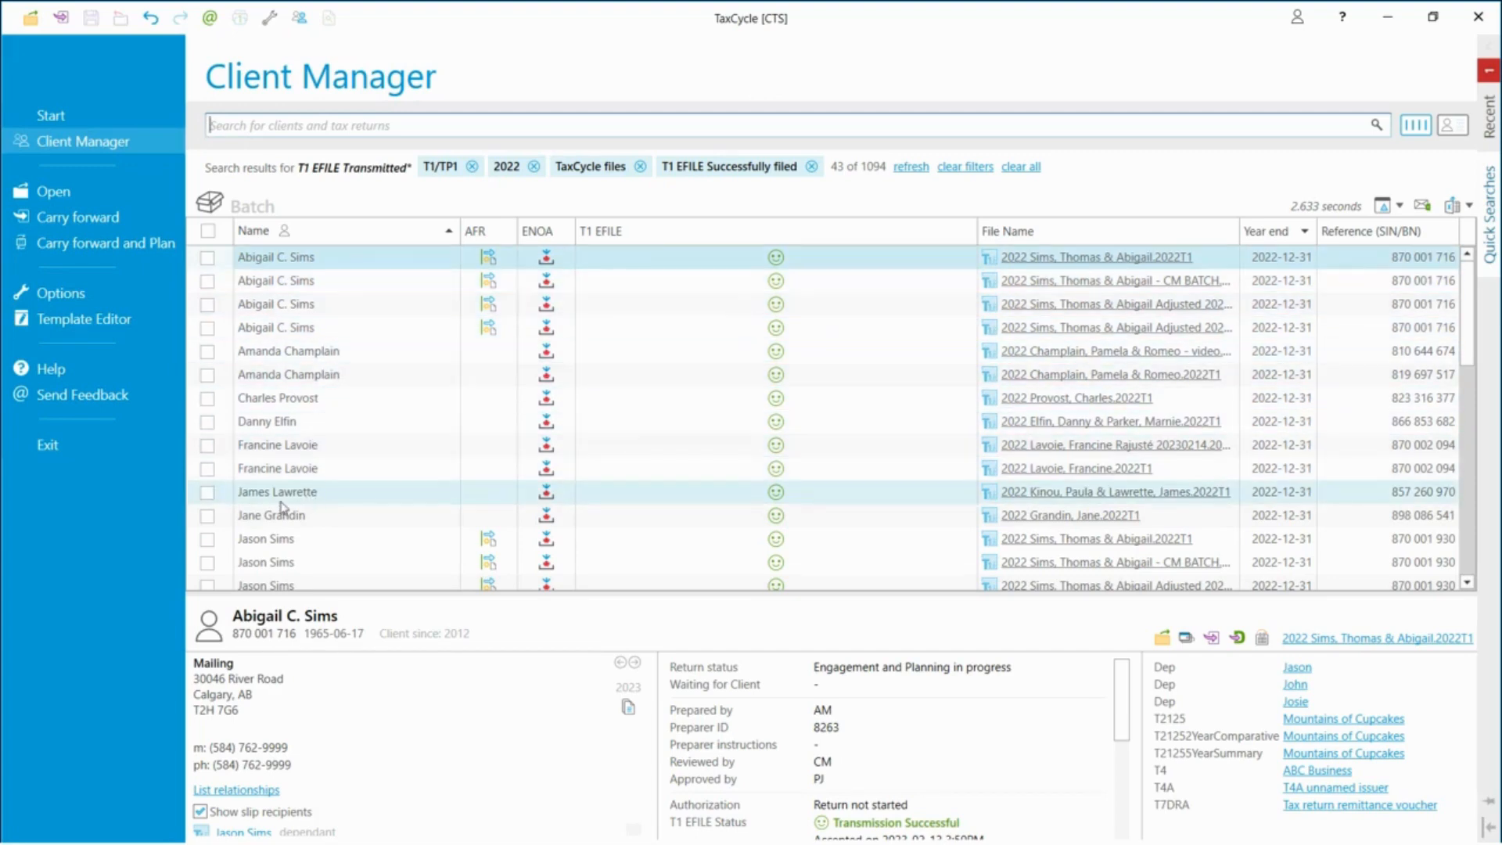
Select the second through sixth returns in the client list as batch items, leaving all others unselected.
click(208, 231)
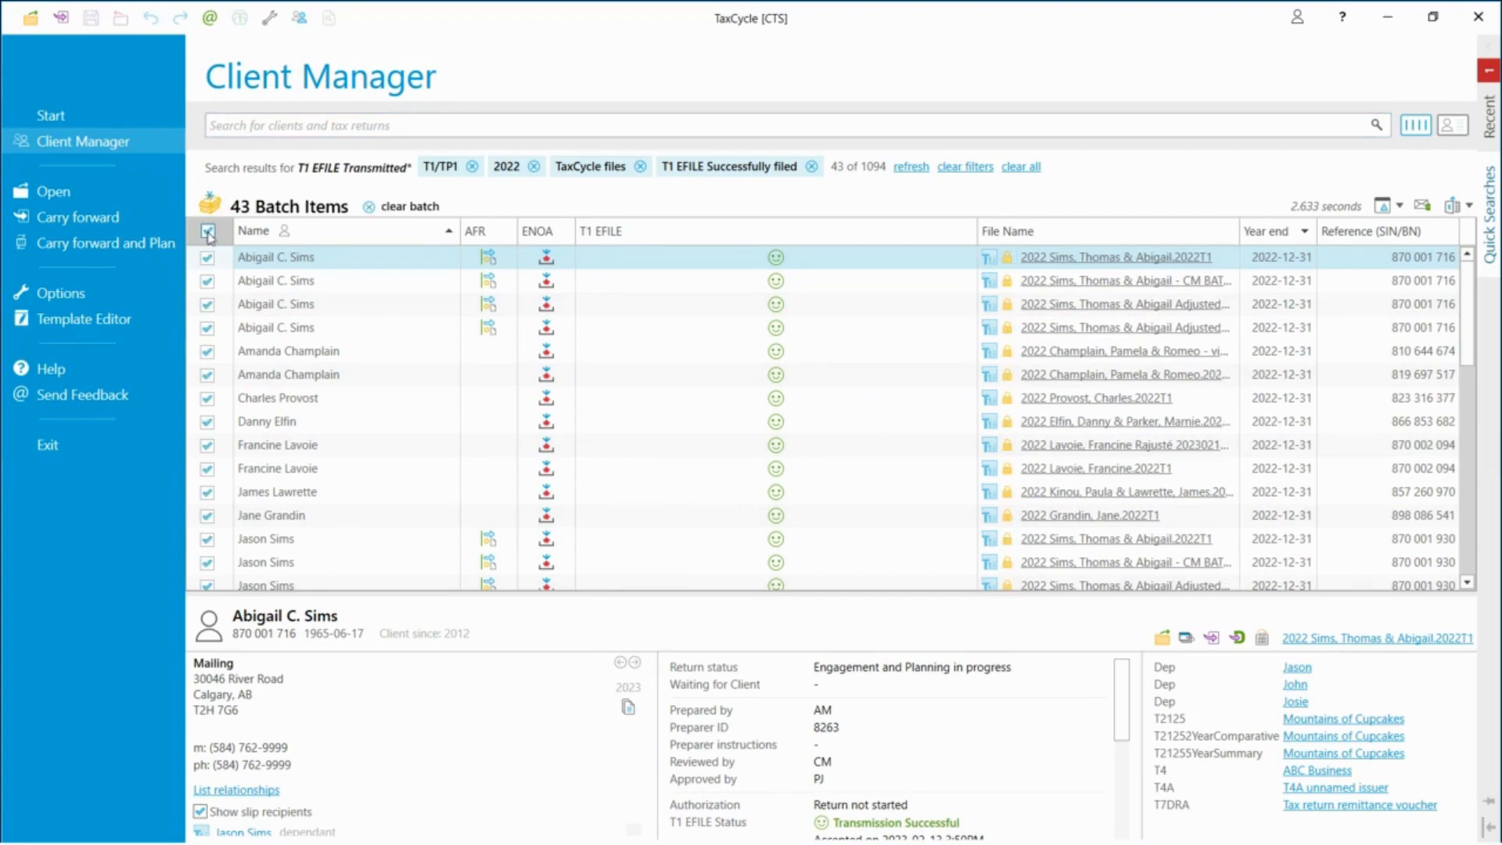
click(208, 232)
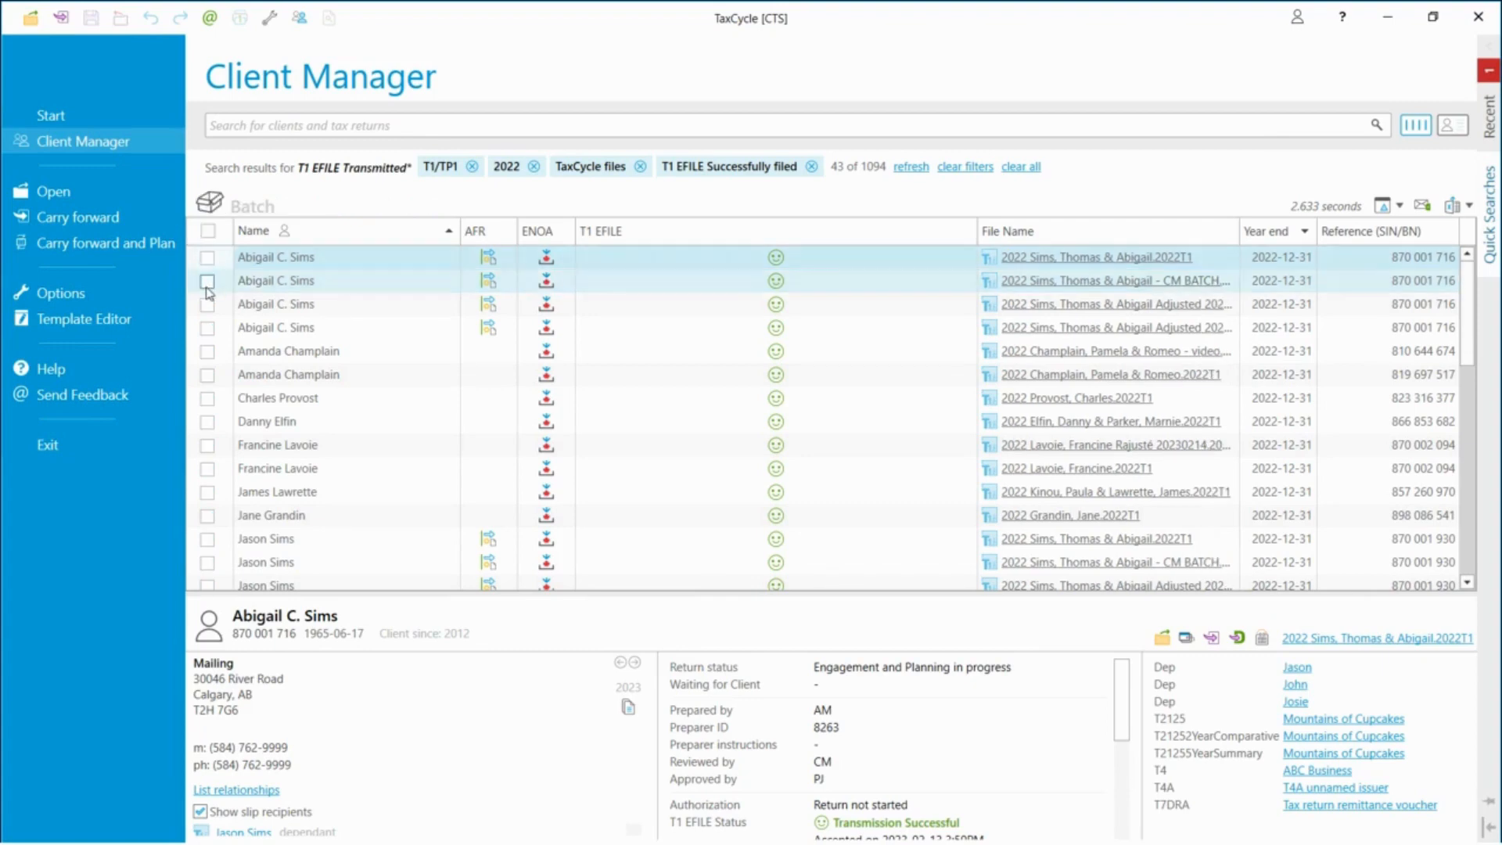
click(207, 283)
click(207, 305)
click(208, 328)
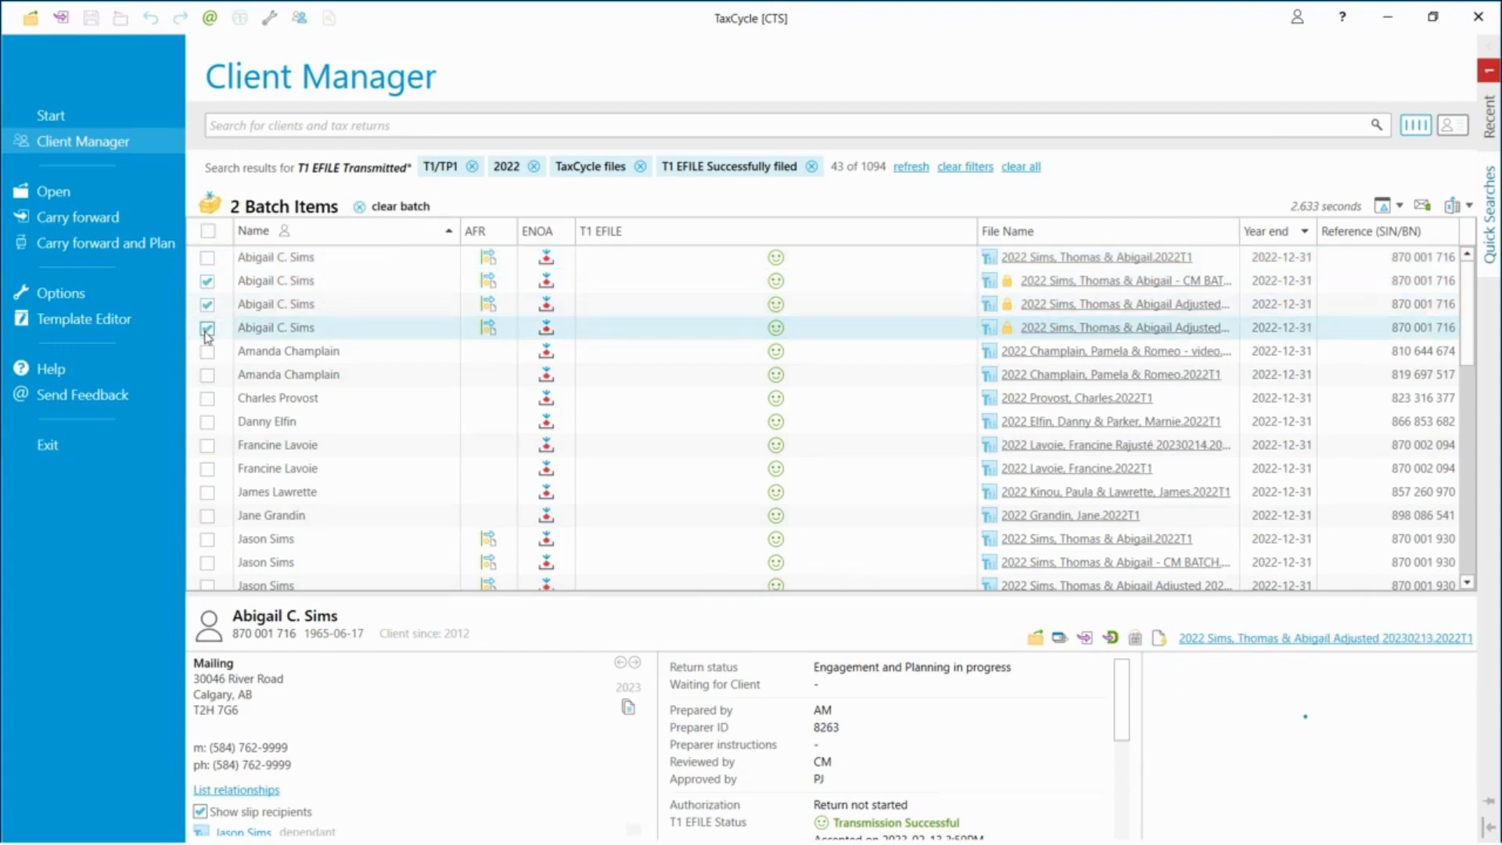
click(207, 352)
click(207, 375)
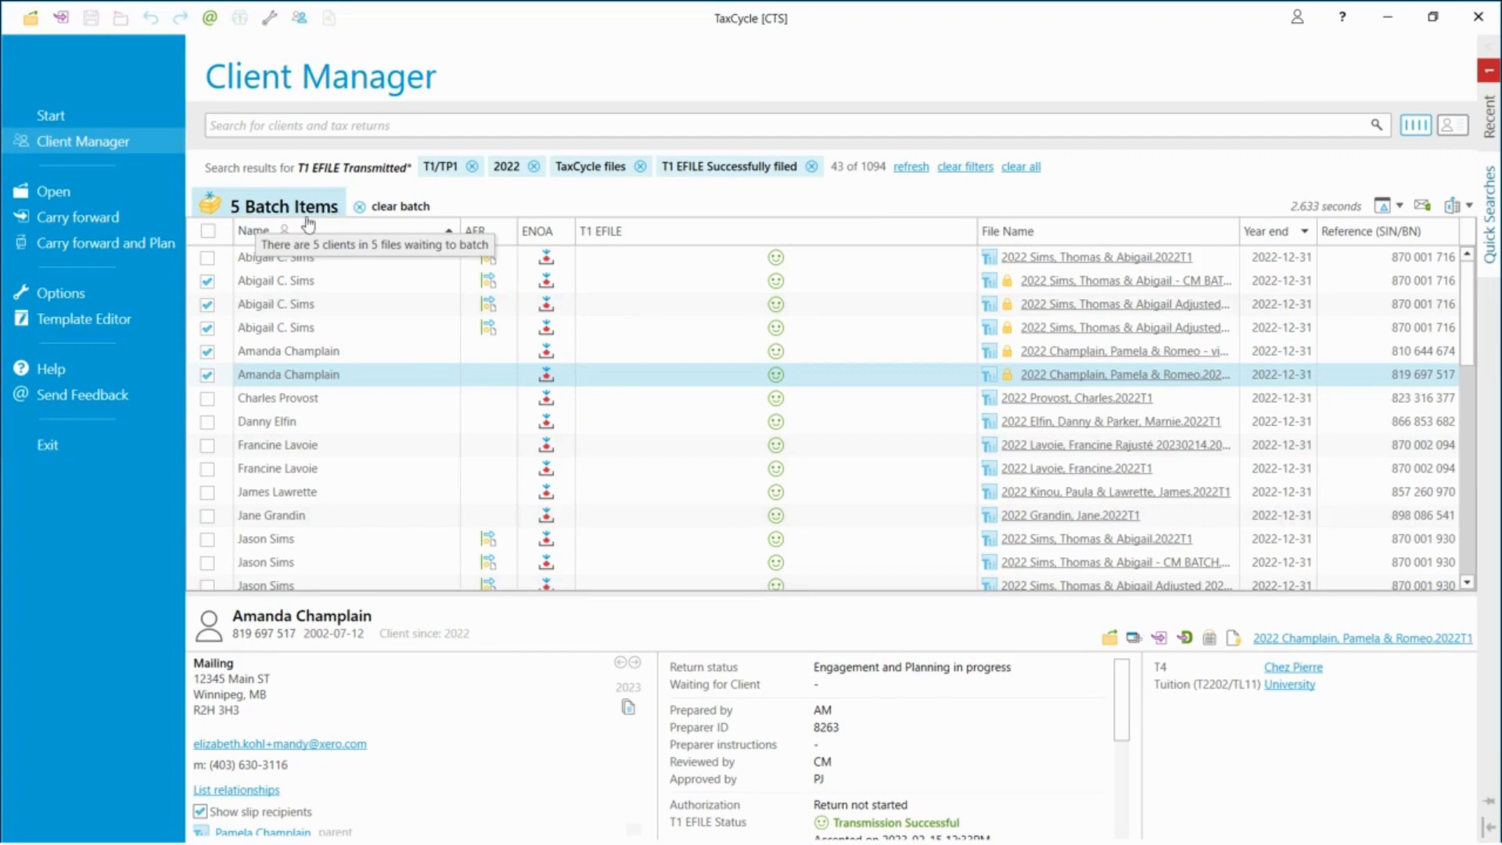
Run the Carry forward batch operation on the batch items with the Filing return purpose, hiding ineligible returns.
click(210, 215)
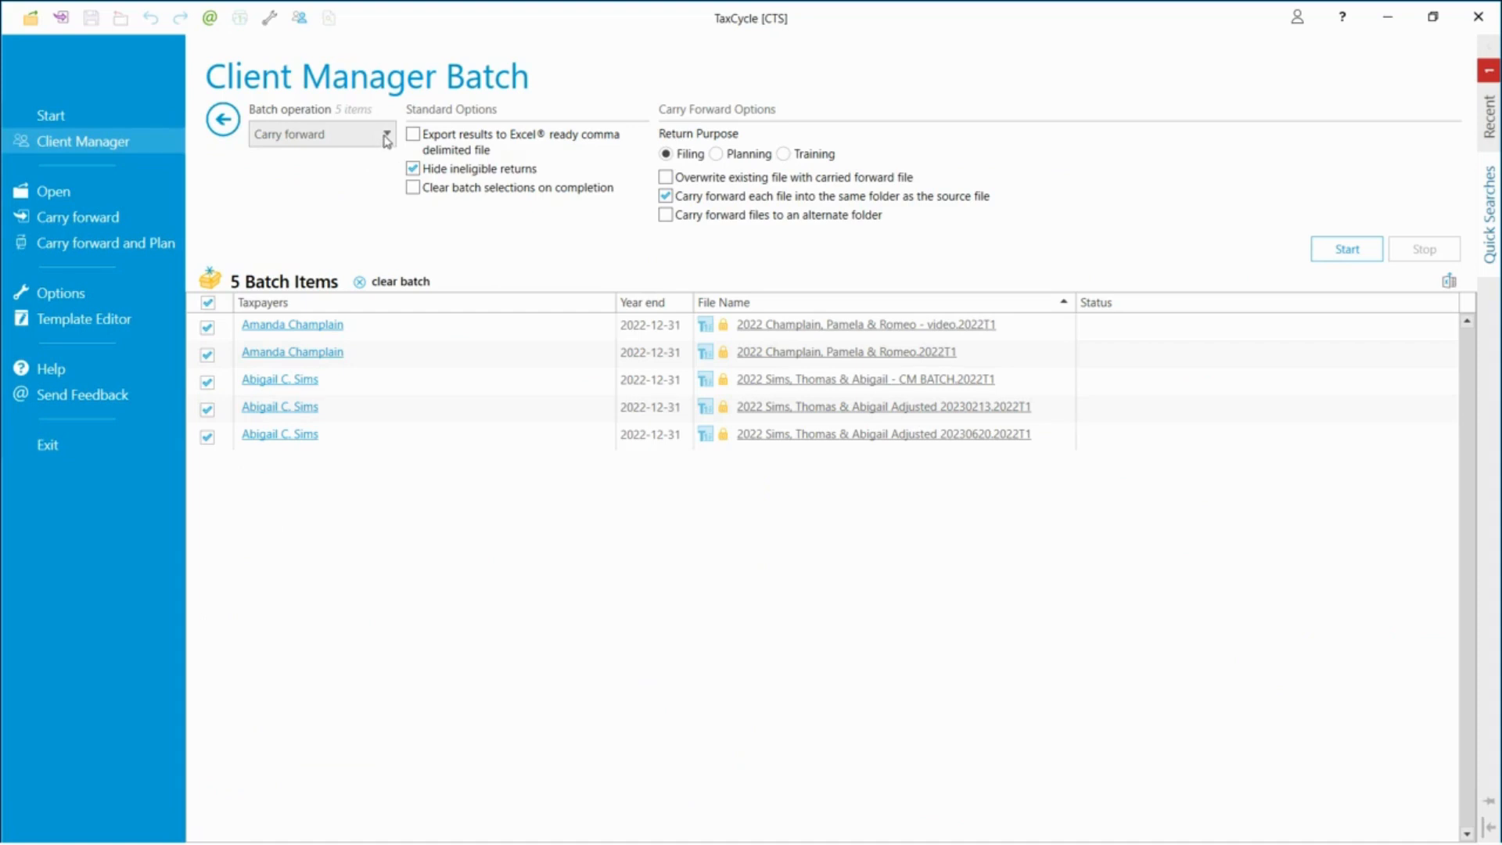
click(386, 138)
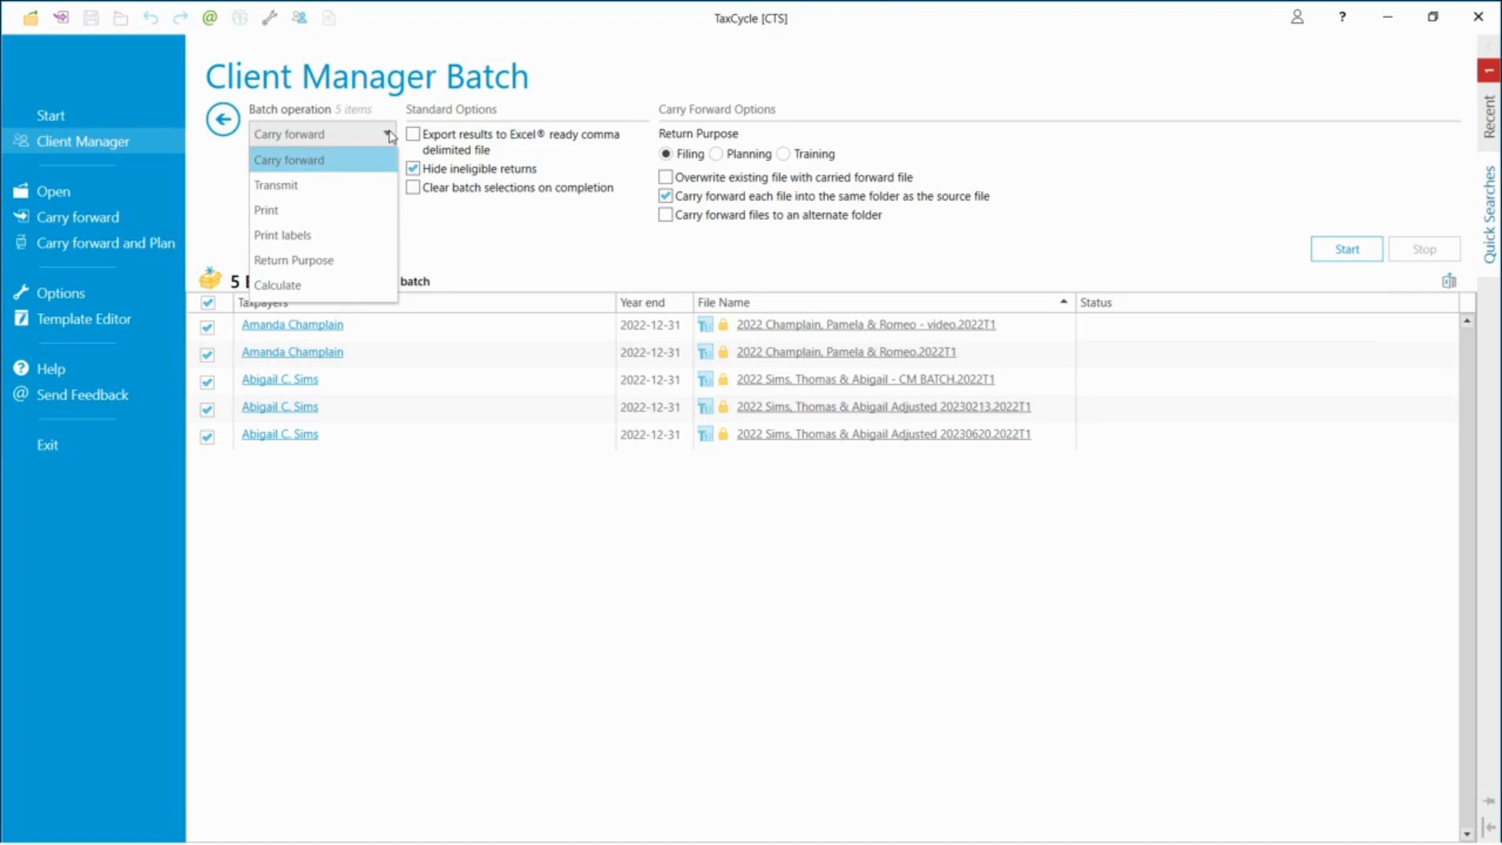
click(325, 161)
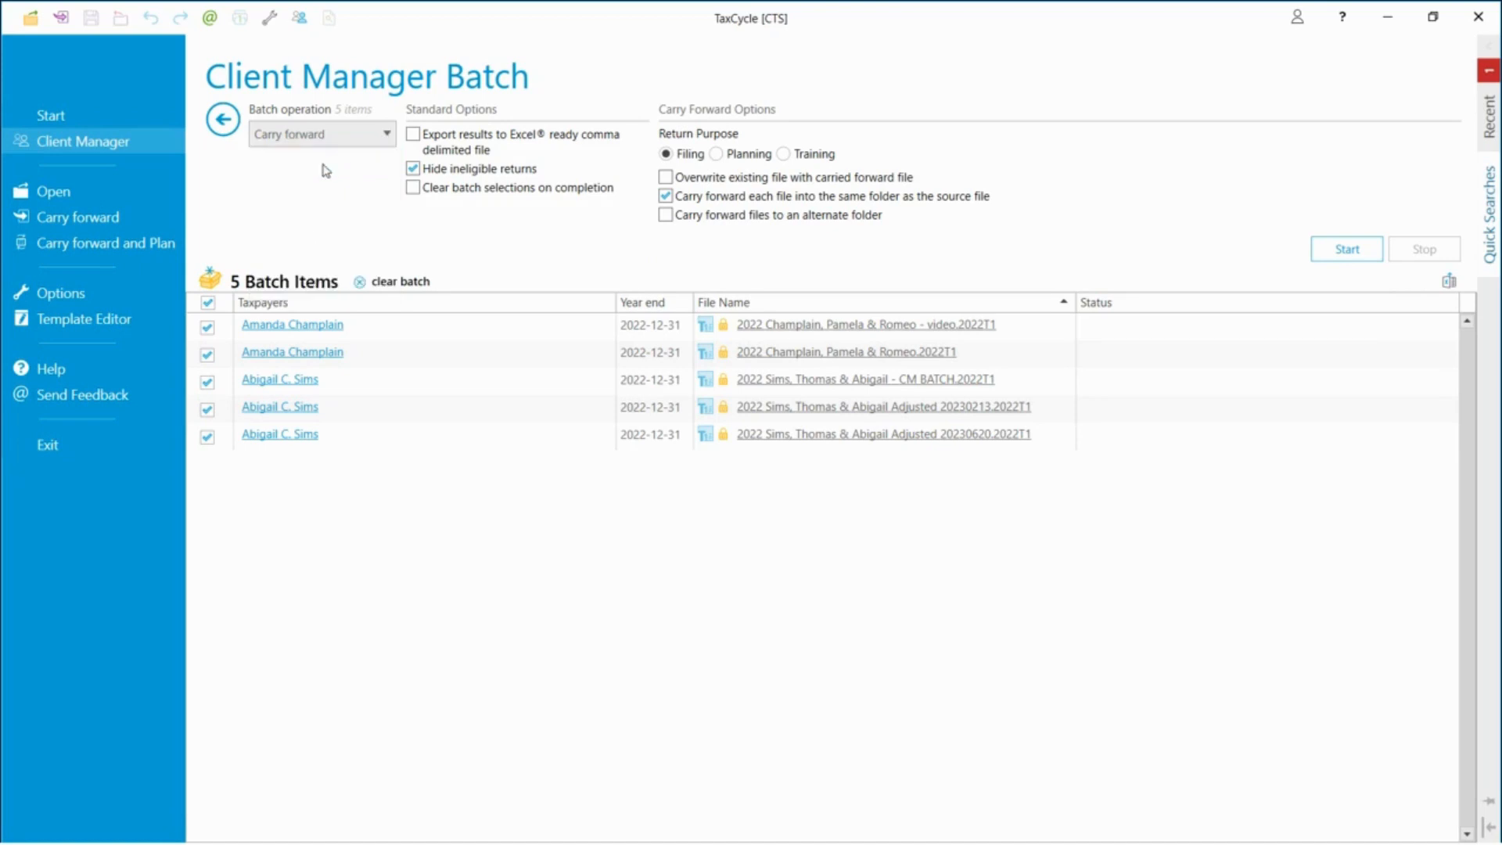
click(412, 169)
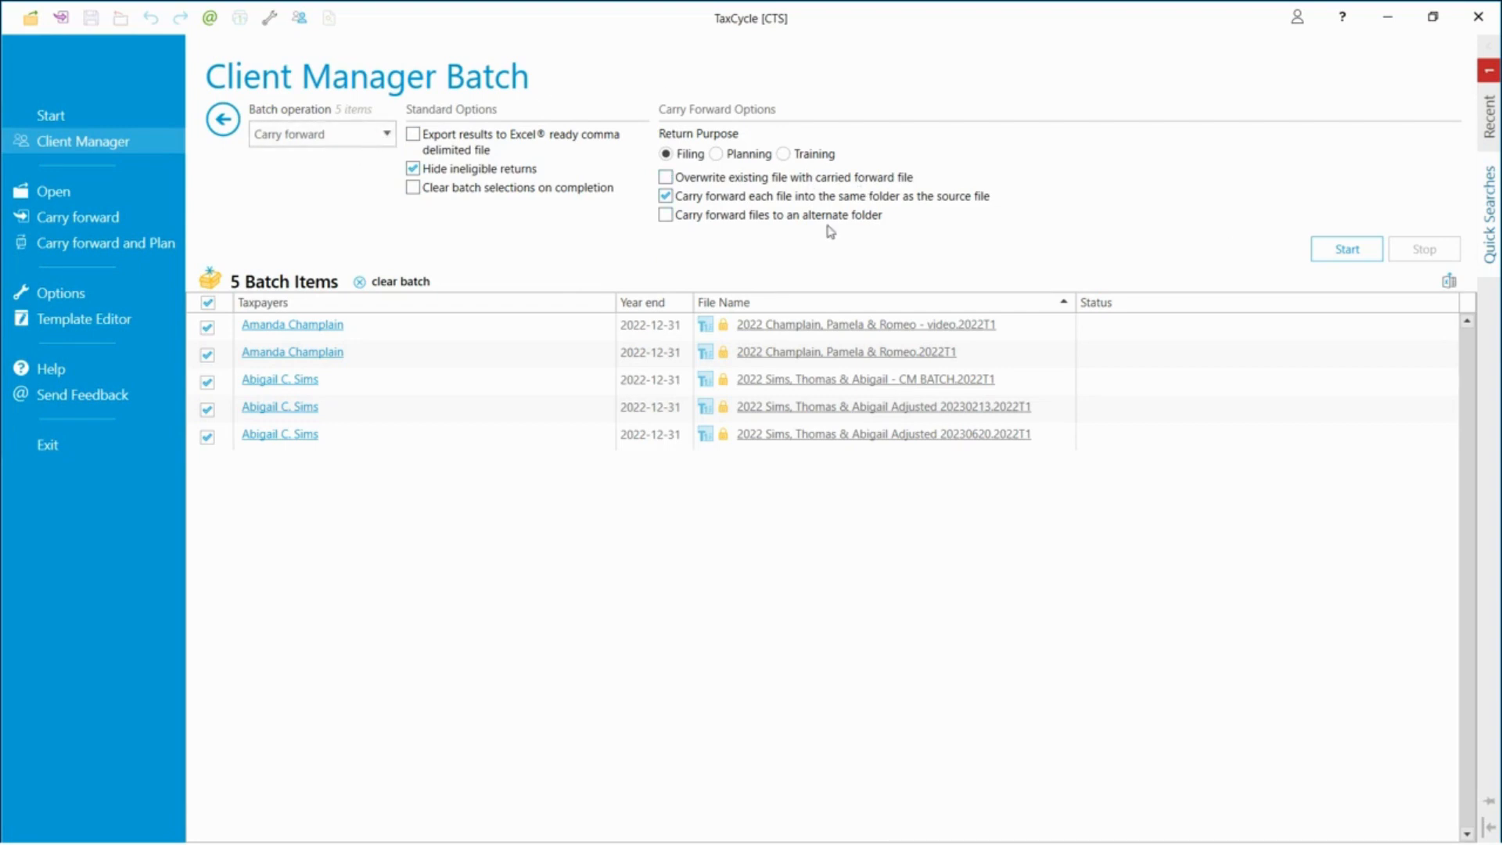
click(1347, 250)
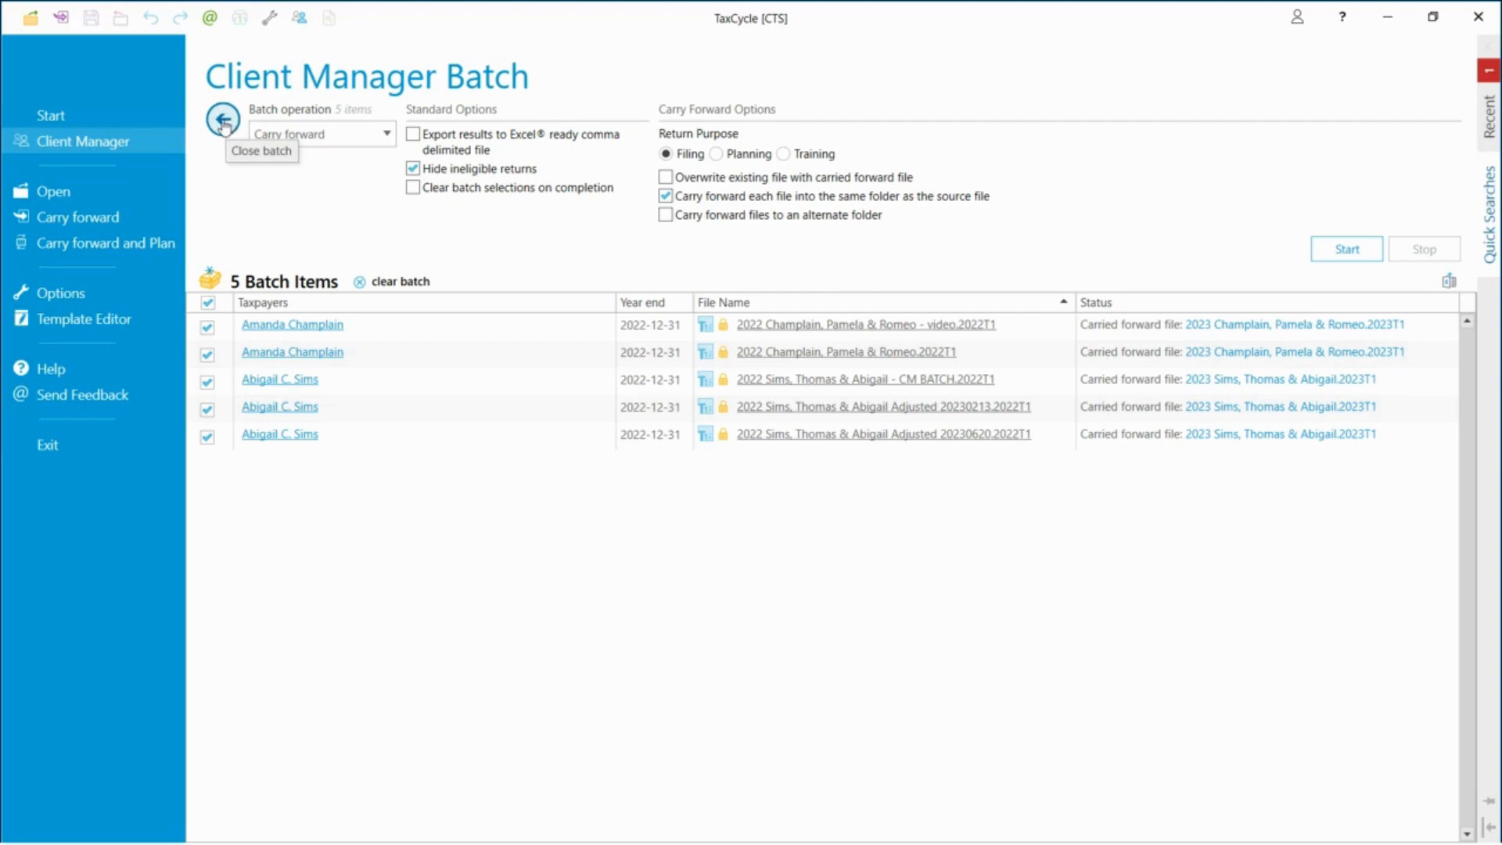
Open the couple's 2022 T1 return from the start screen's recent files and display its Info form.
click(102, 119)
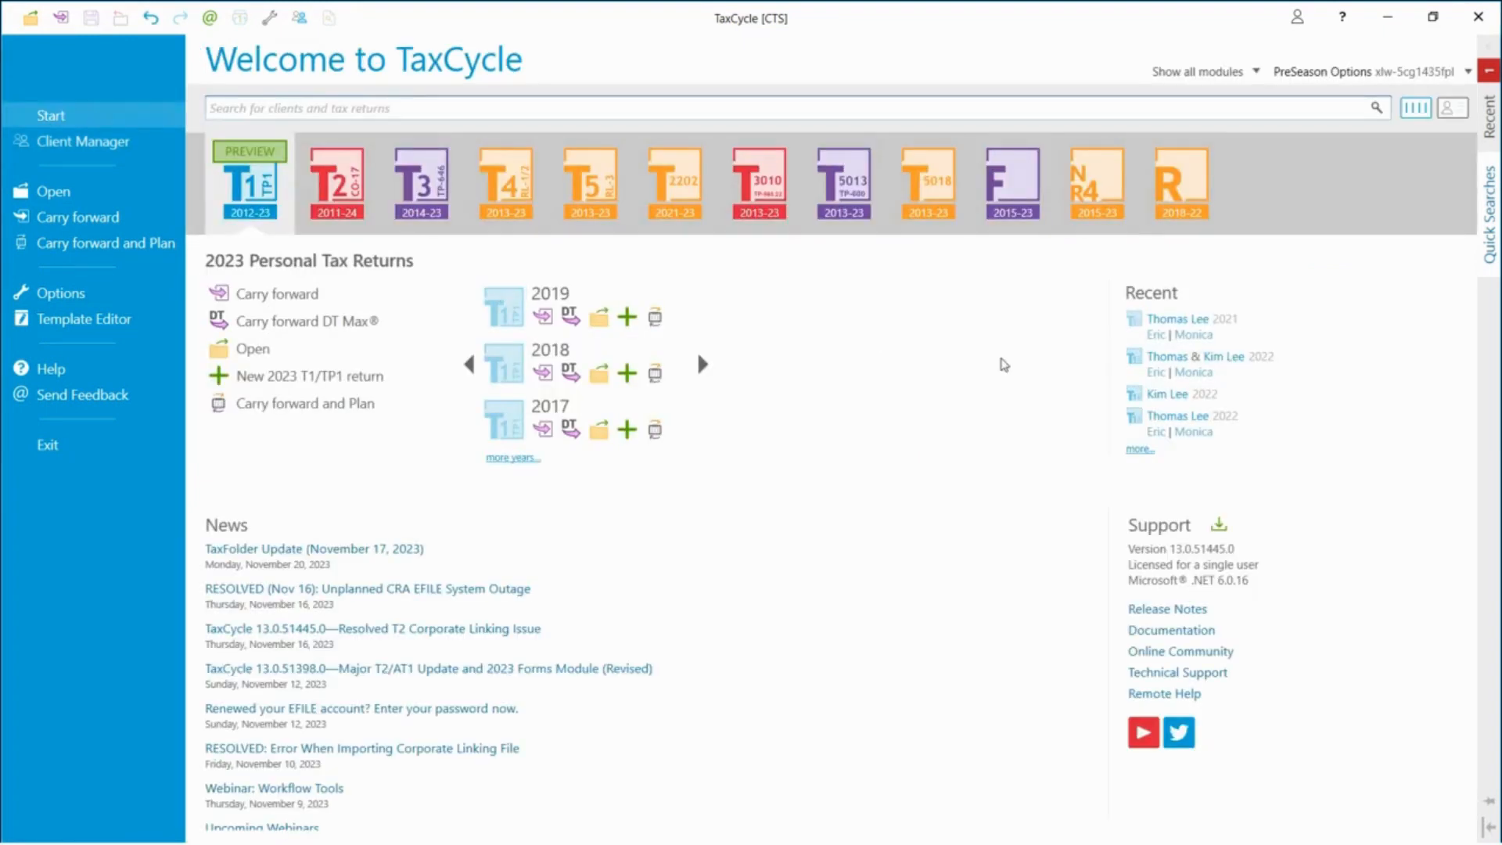
click(1136, 363)
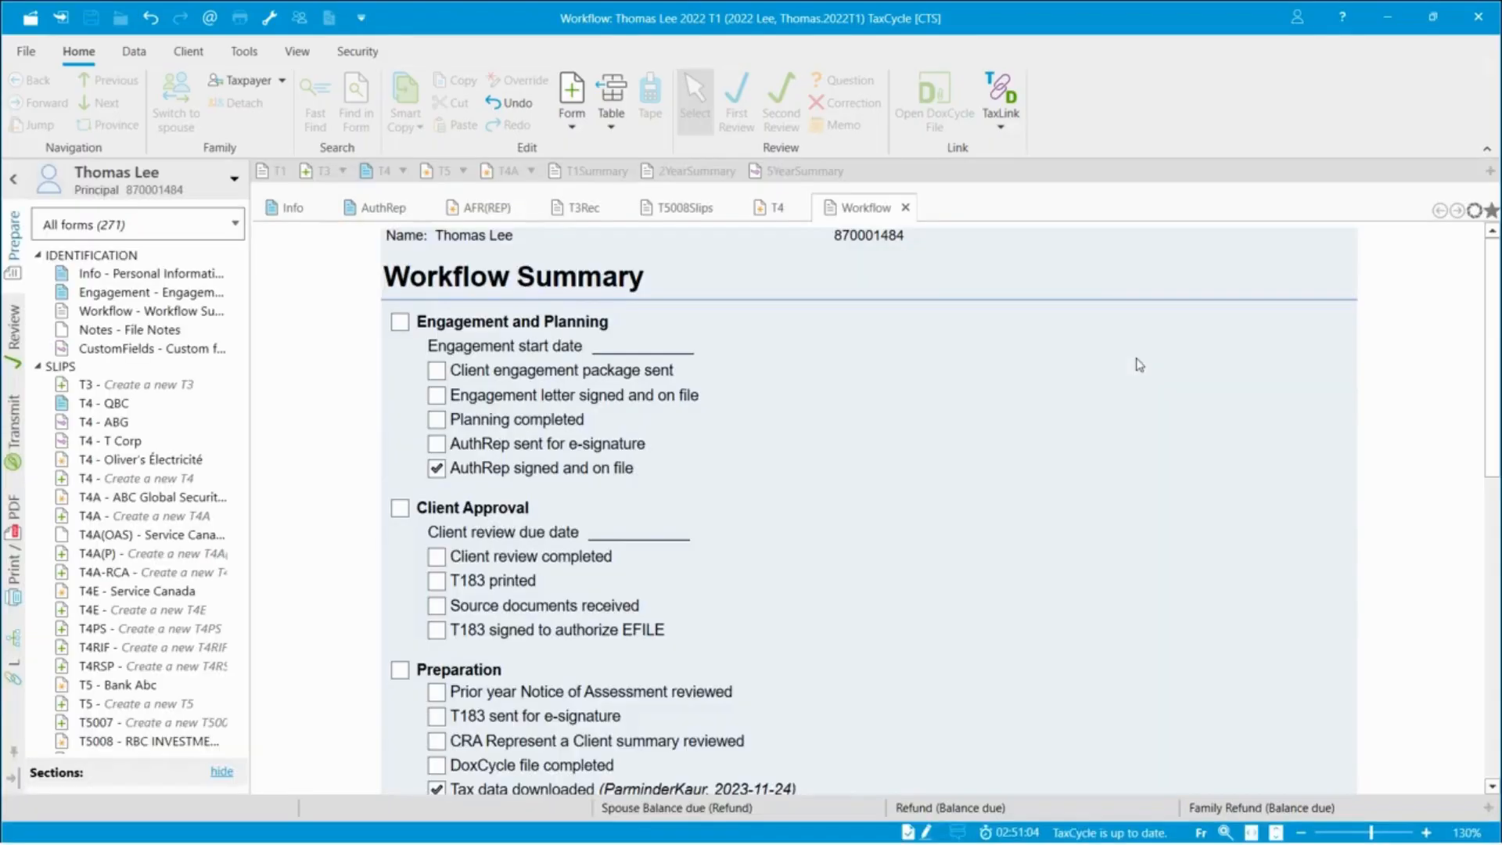
click(294, 207)
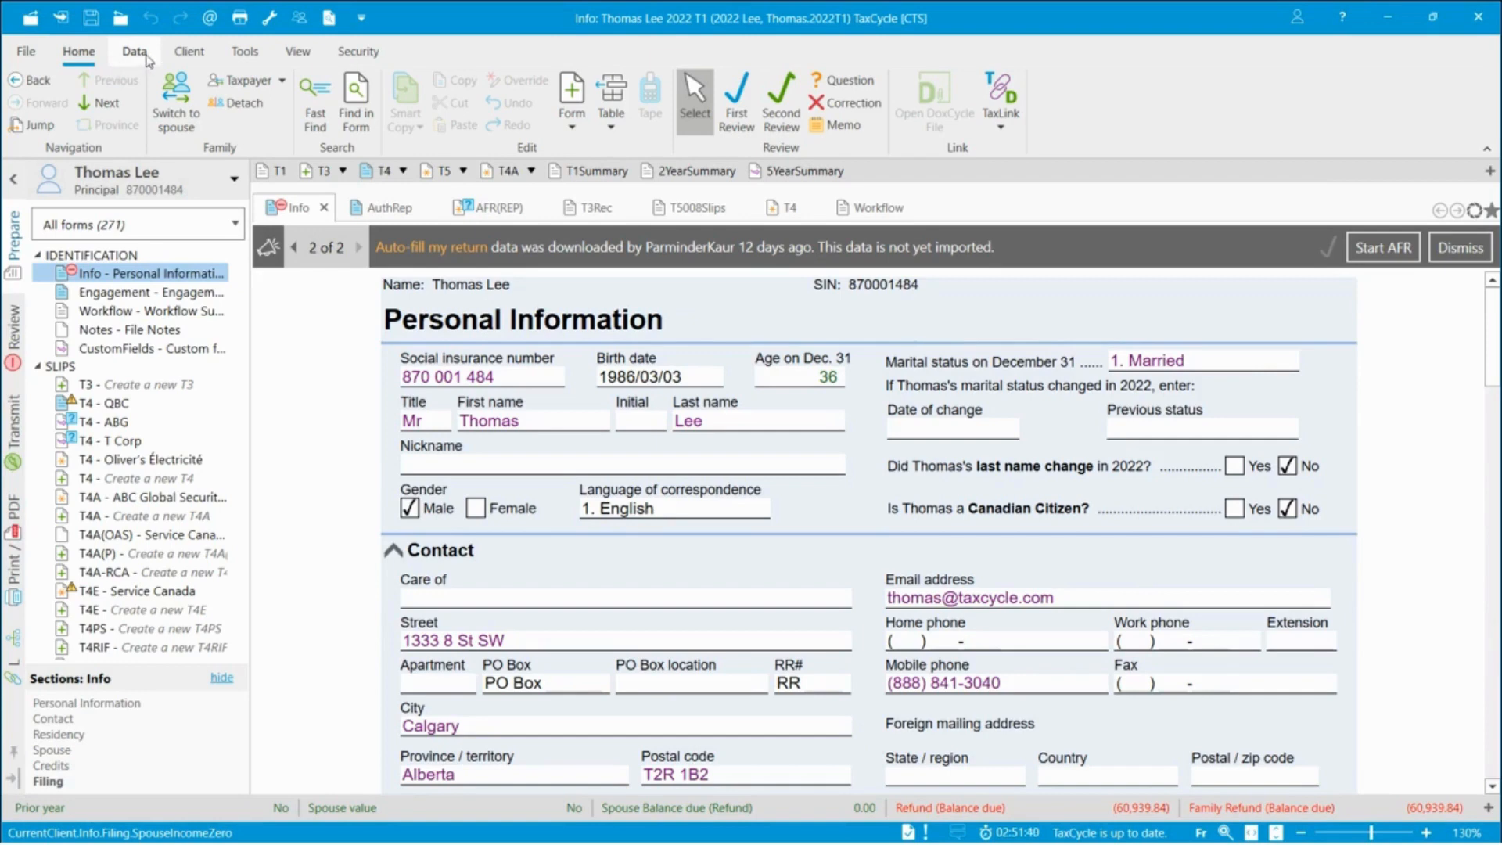
Start Auto-fill my return for the four listed family members using the existing download.
click(135, 52)
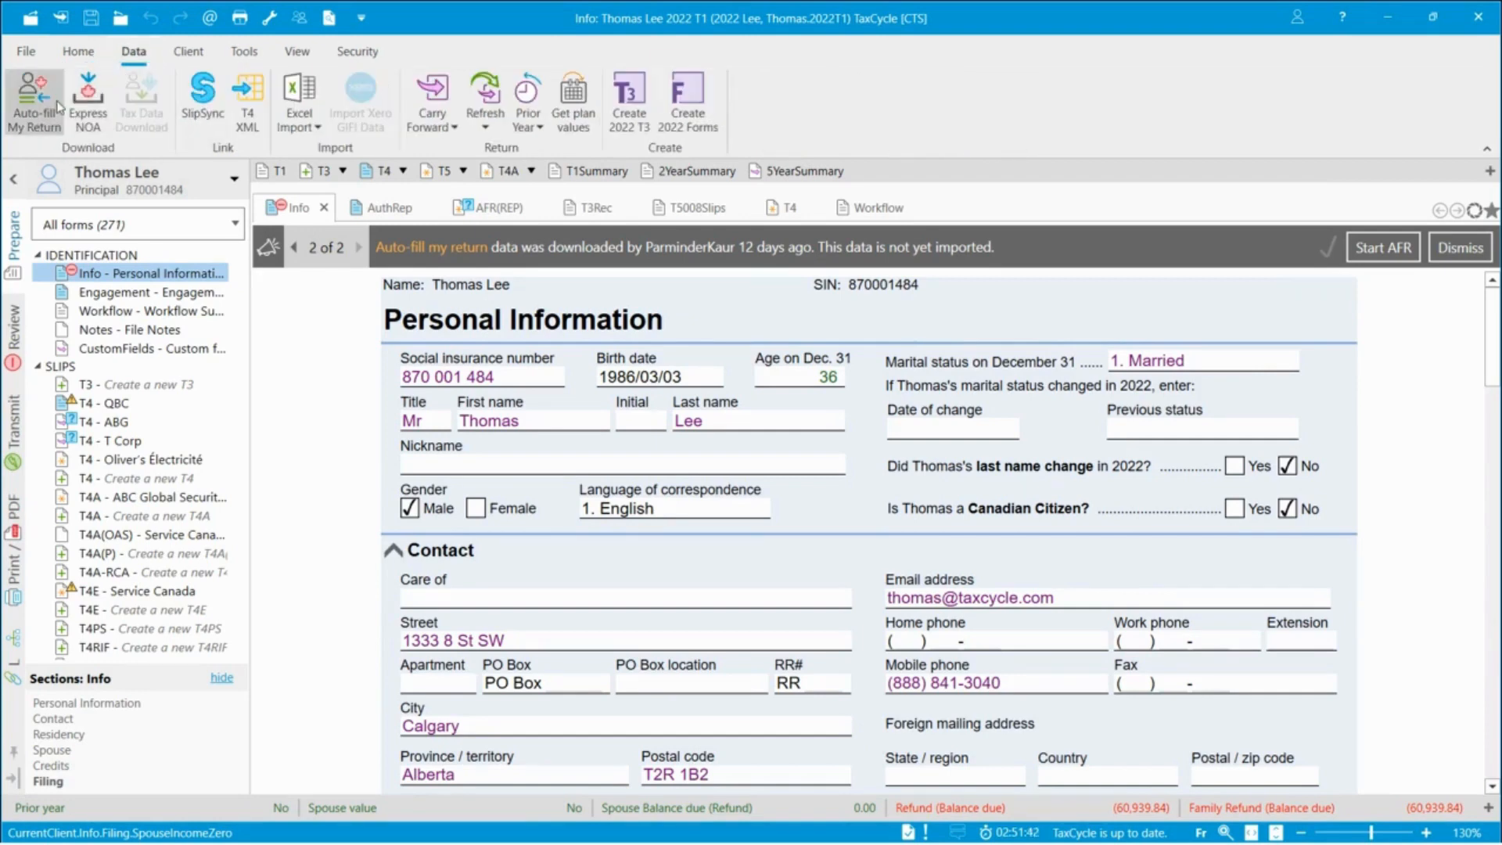
click(33, 117)
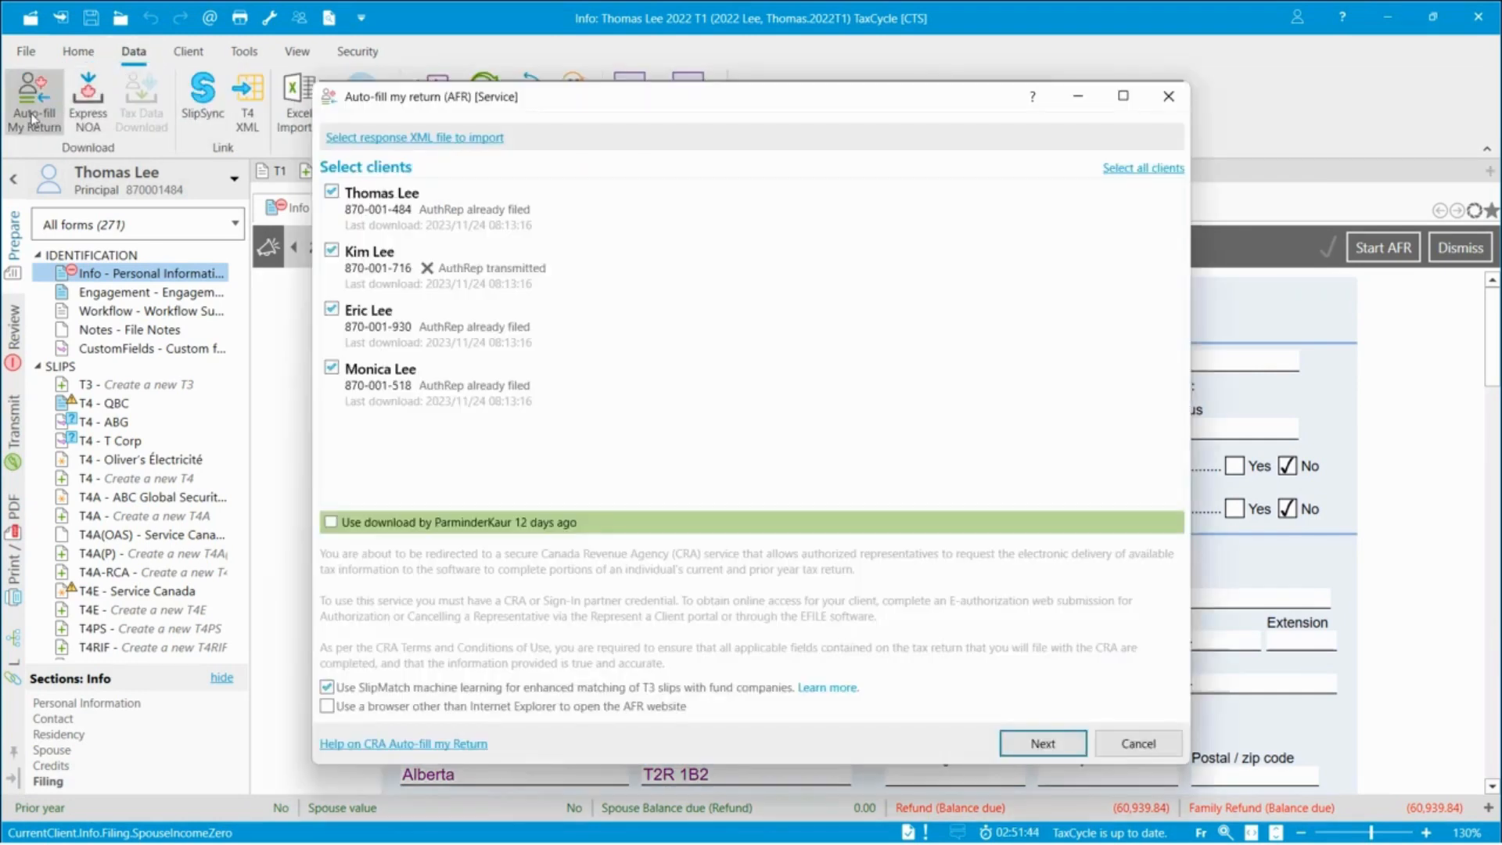
click(330, 524)
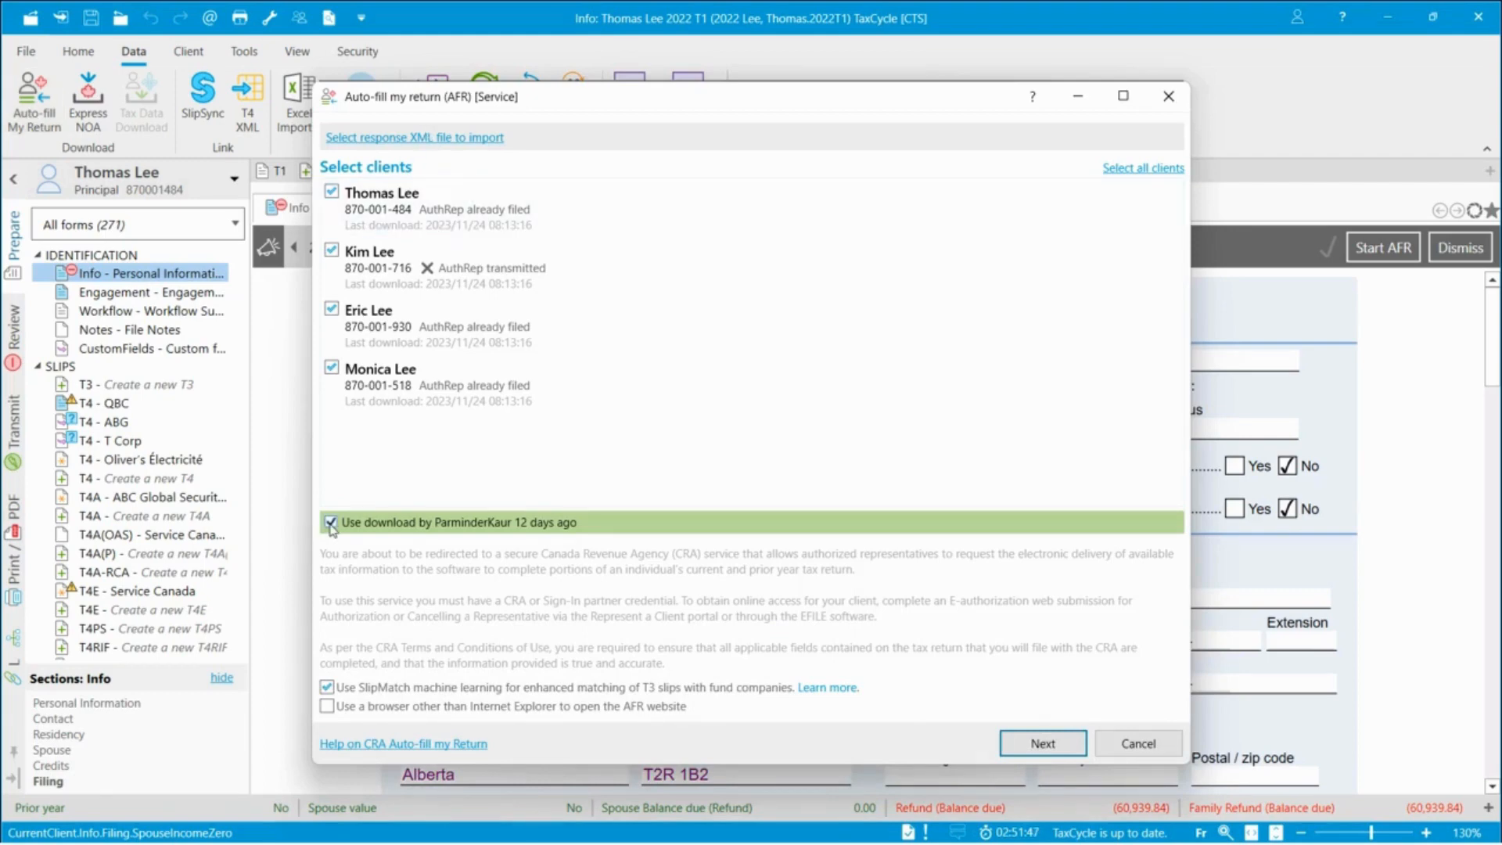
click(1049, 748)
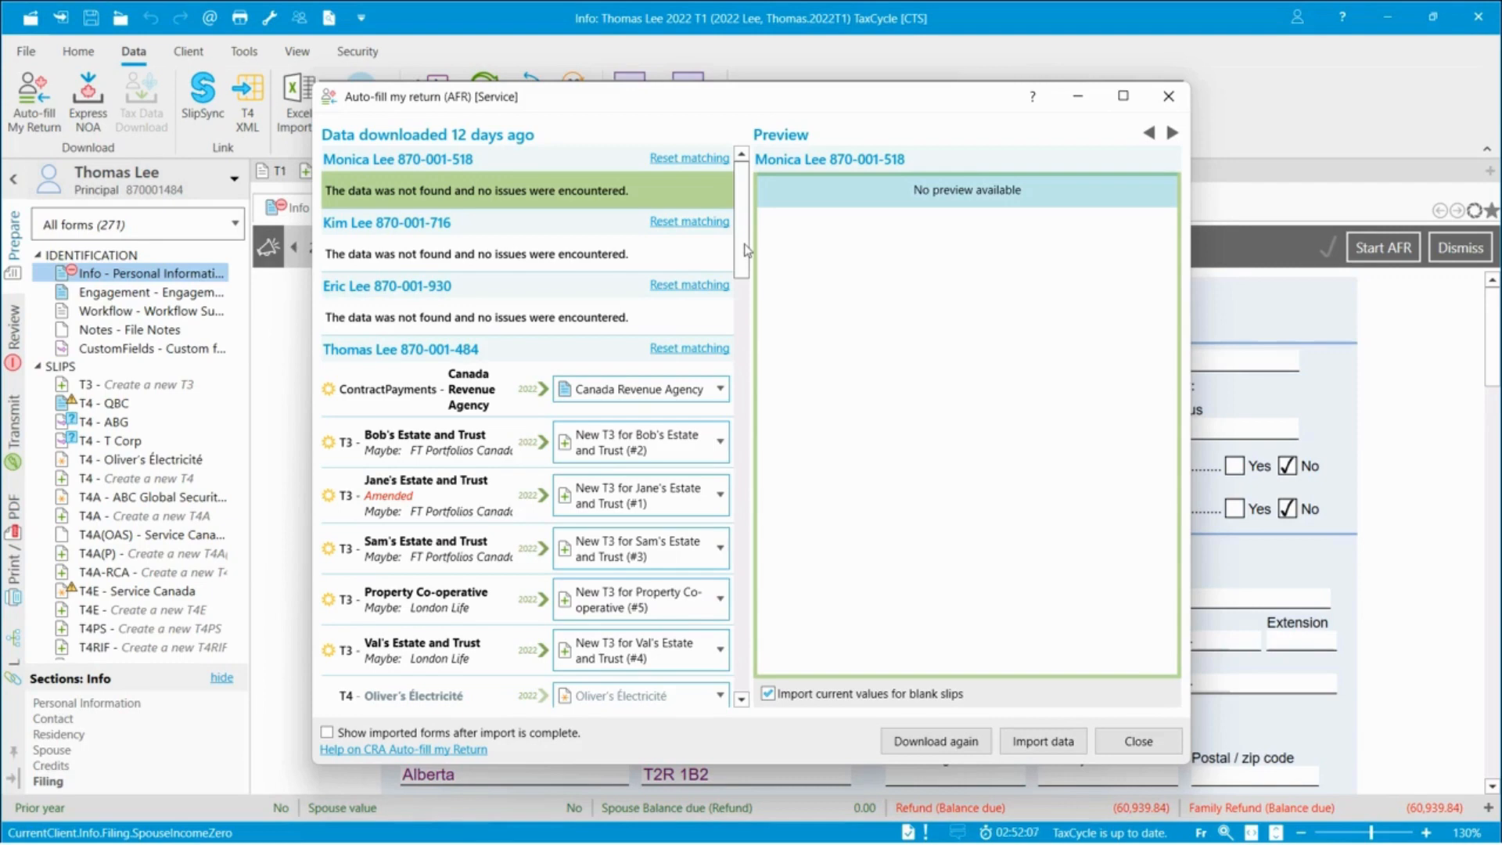
Examine the downloaded AFR data, including the contract payments preview, the first T3 slip's matching choices, and the RBC Investments City Inc T5008 slip.
drag(745, 249, 745, 287)
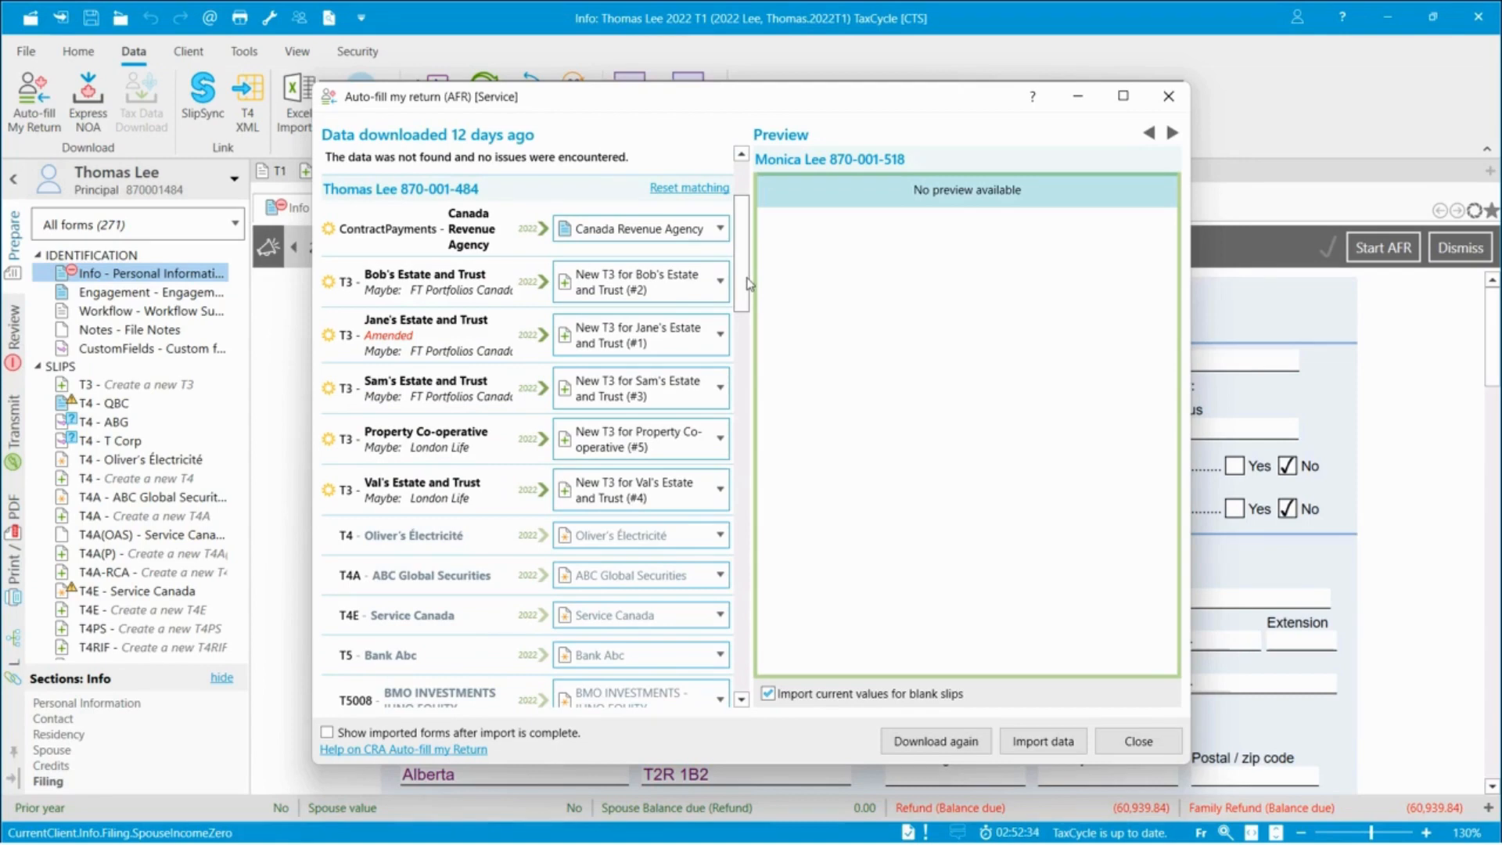
click(421, 225)
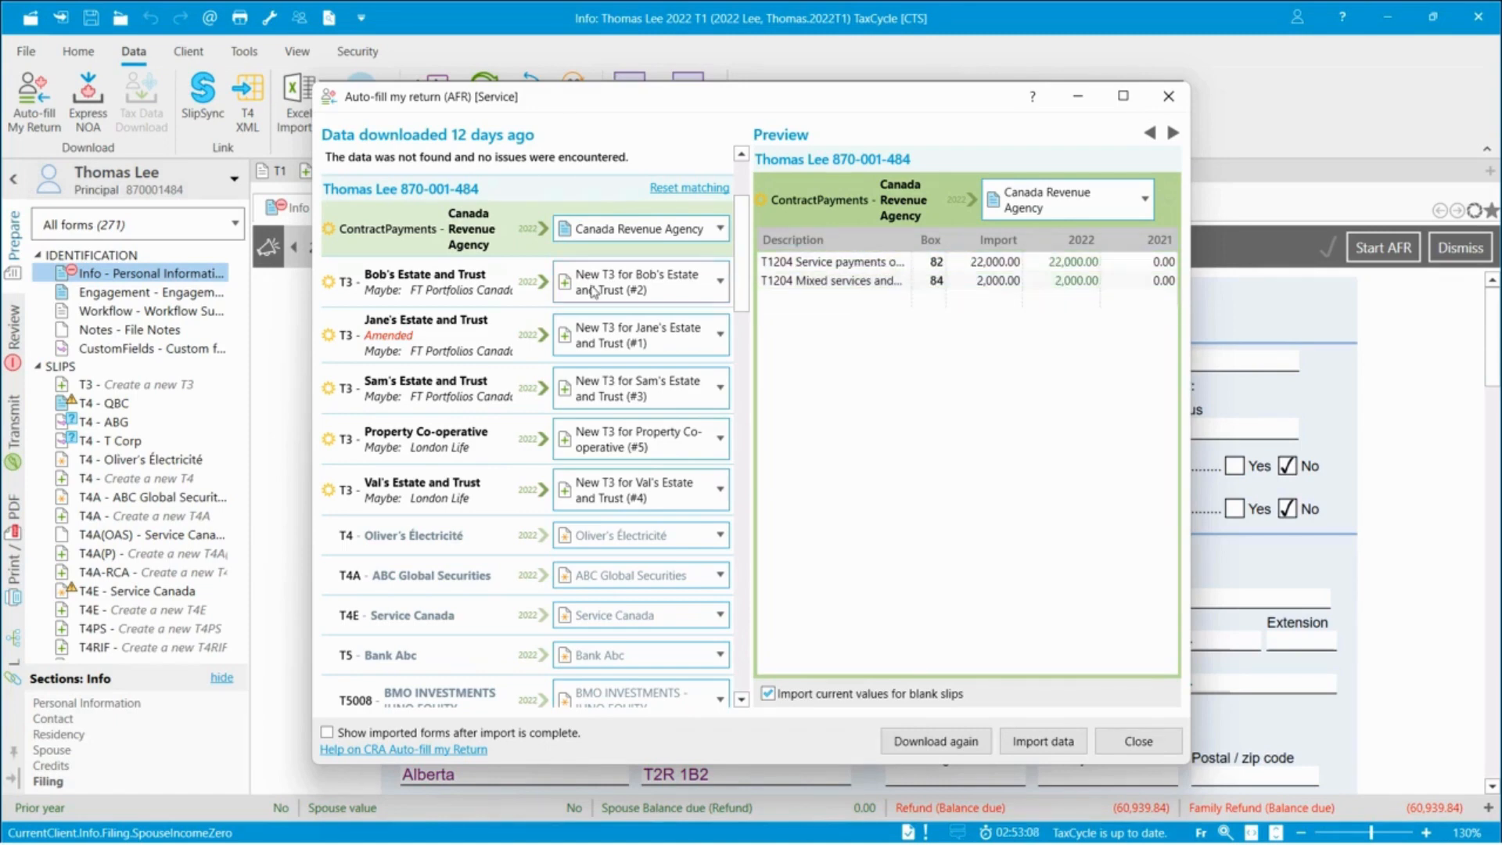
mouse_move(454, 291)
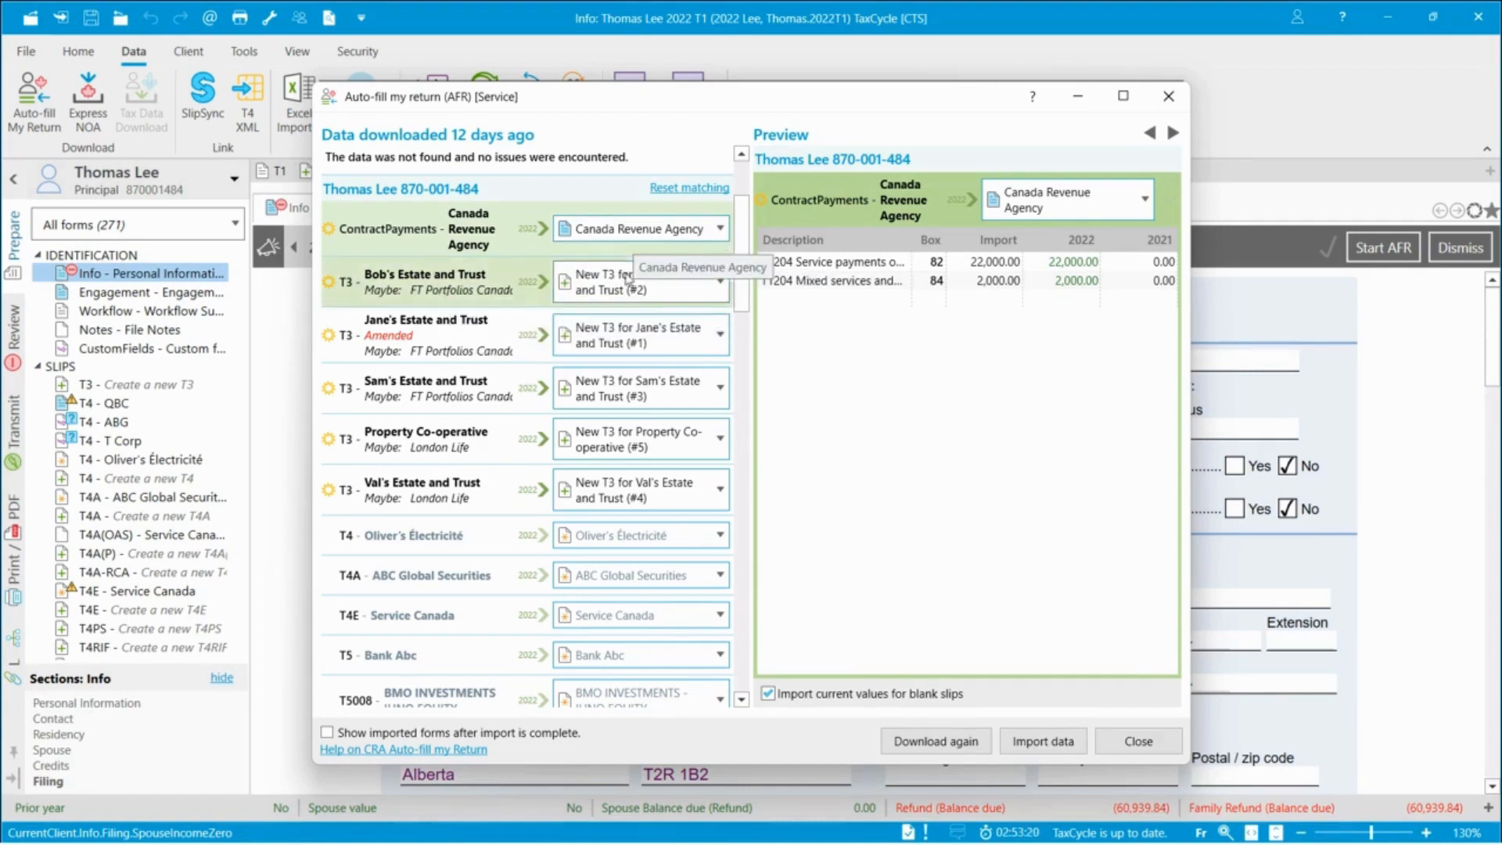
click(721, 282)
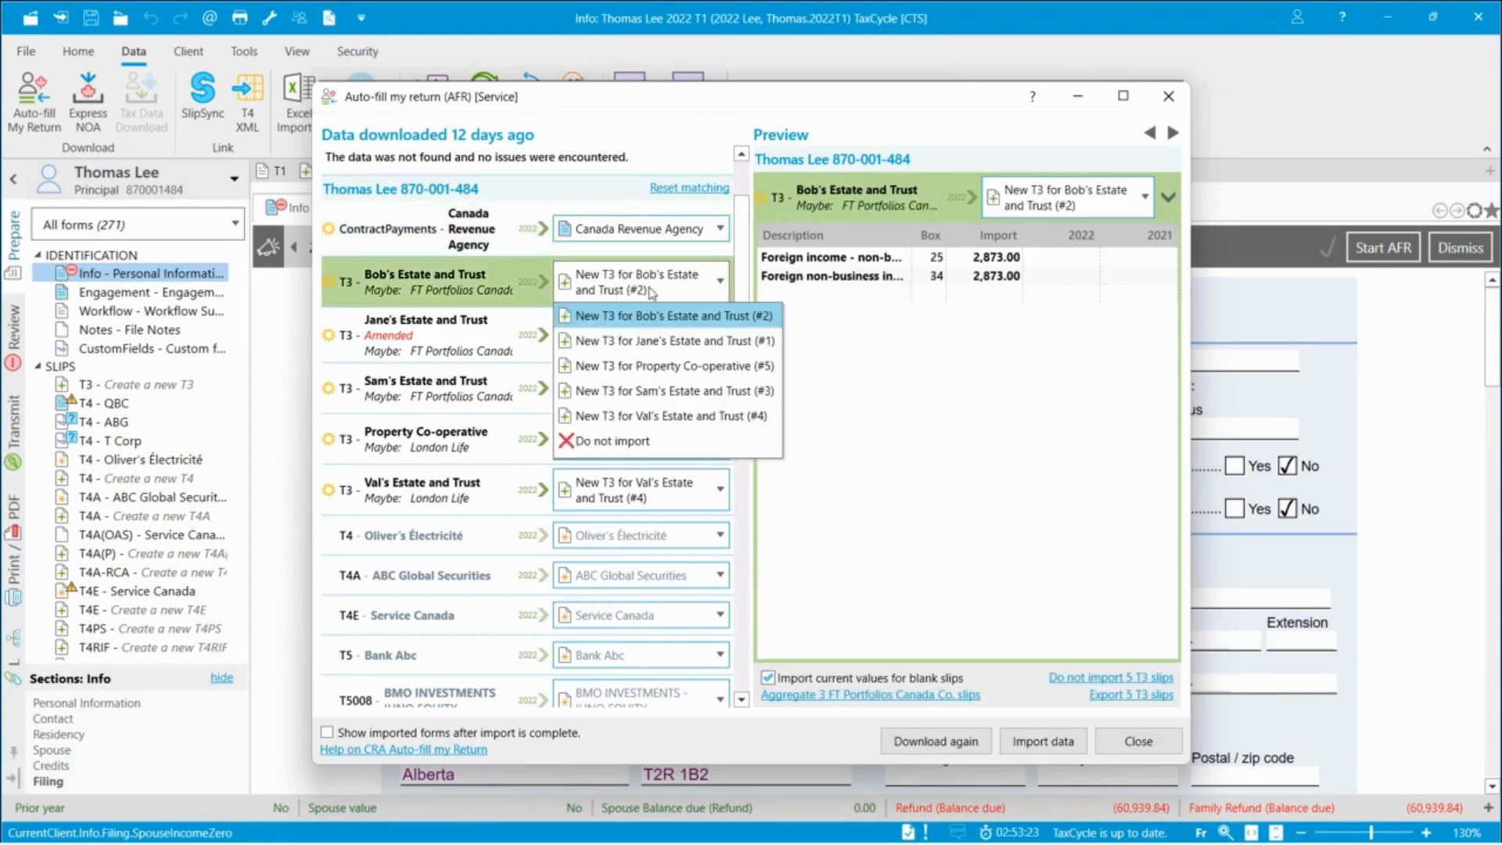
click(722, 285)
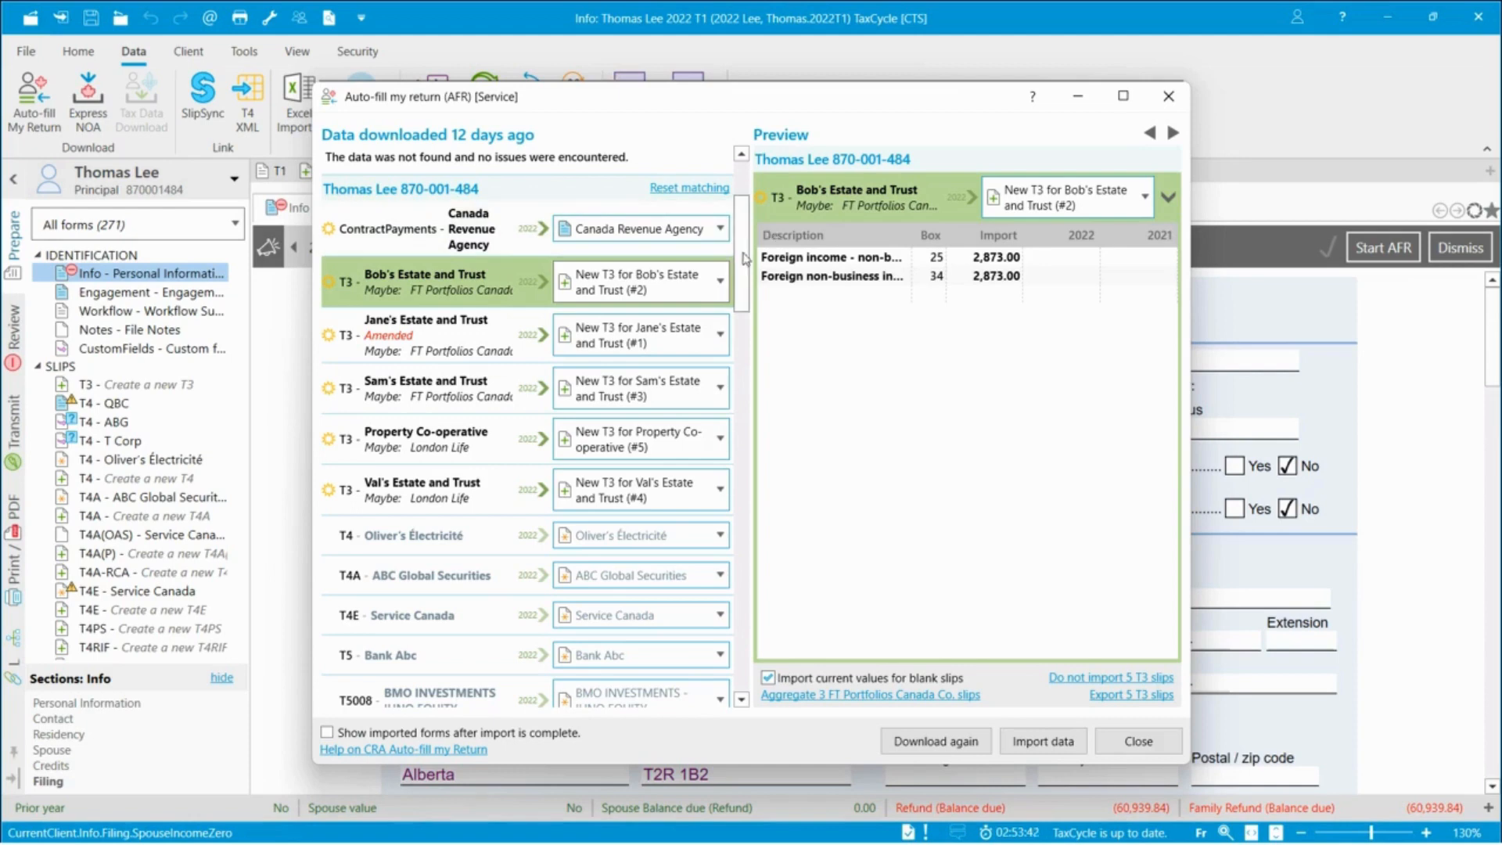
drag(742, 261, 730, 410)
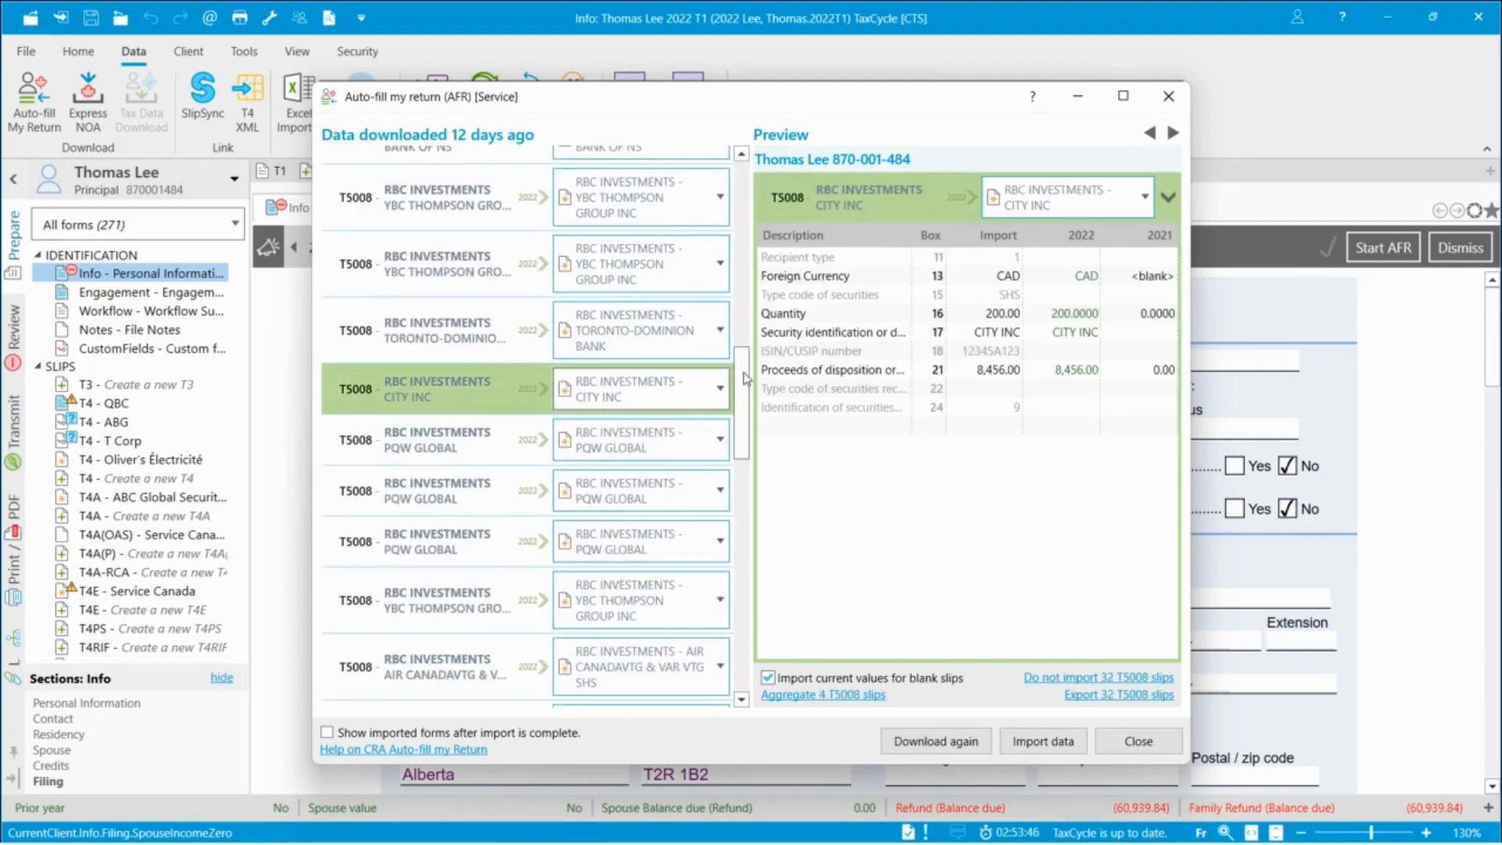
drag(746, 379, 763, 207)
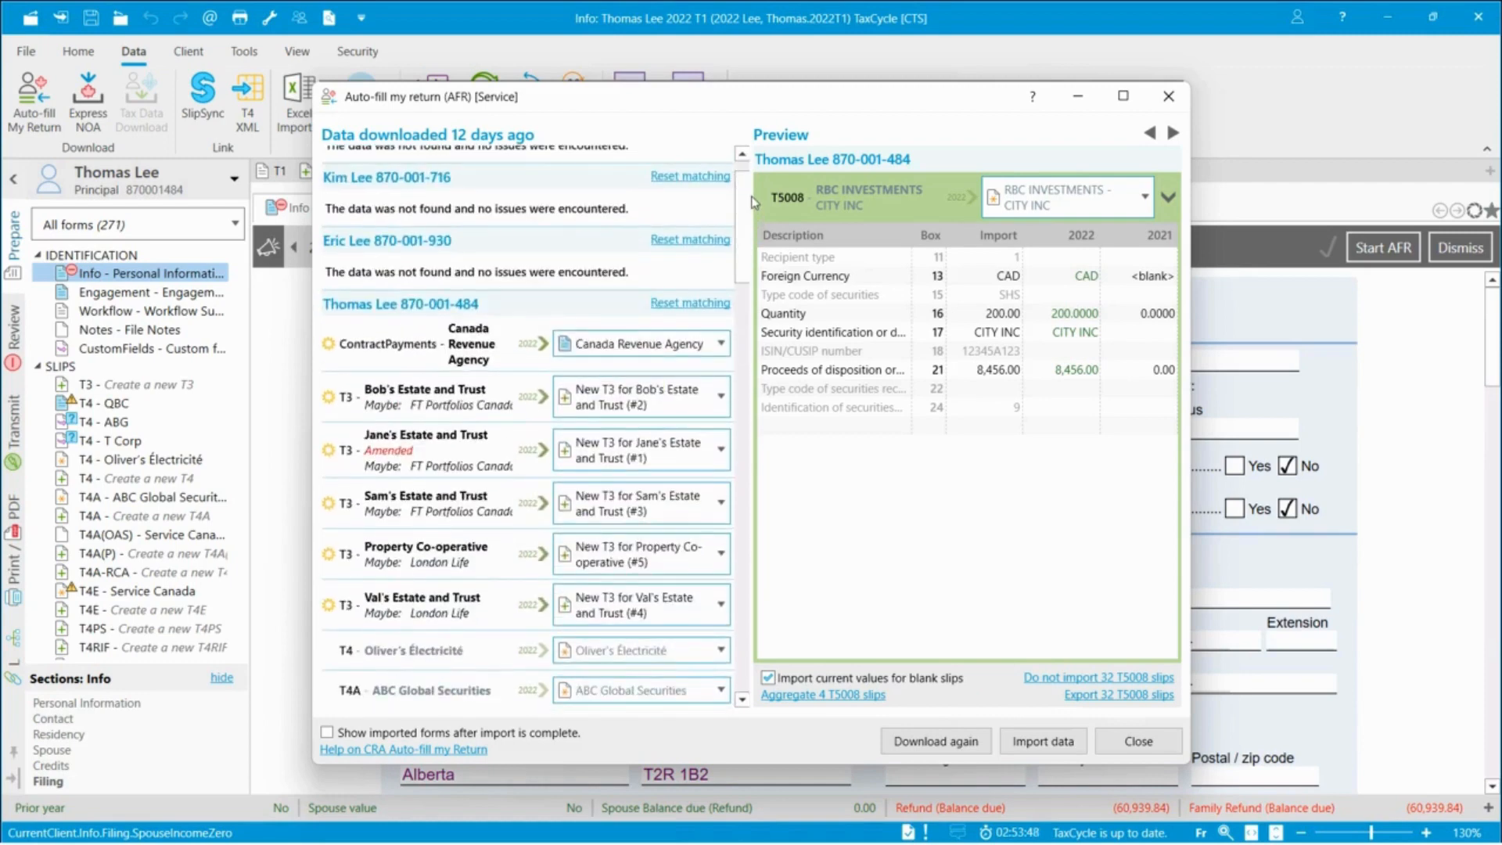
Export the T5008 slips as an Excel spreadsheet in the AFR folder and preview aggregating the four RBC Investments City Inc slips.
click(1106, 695)
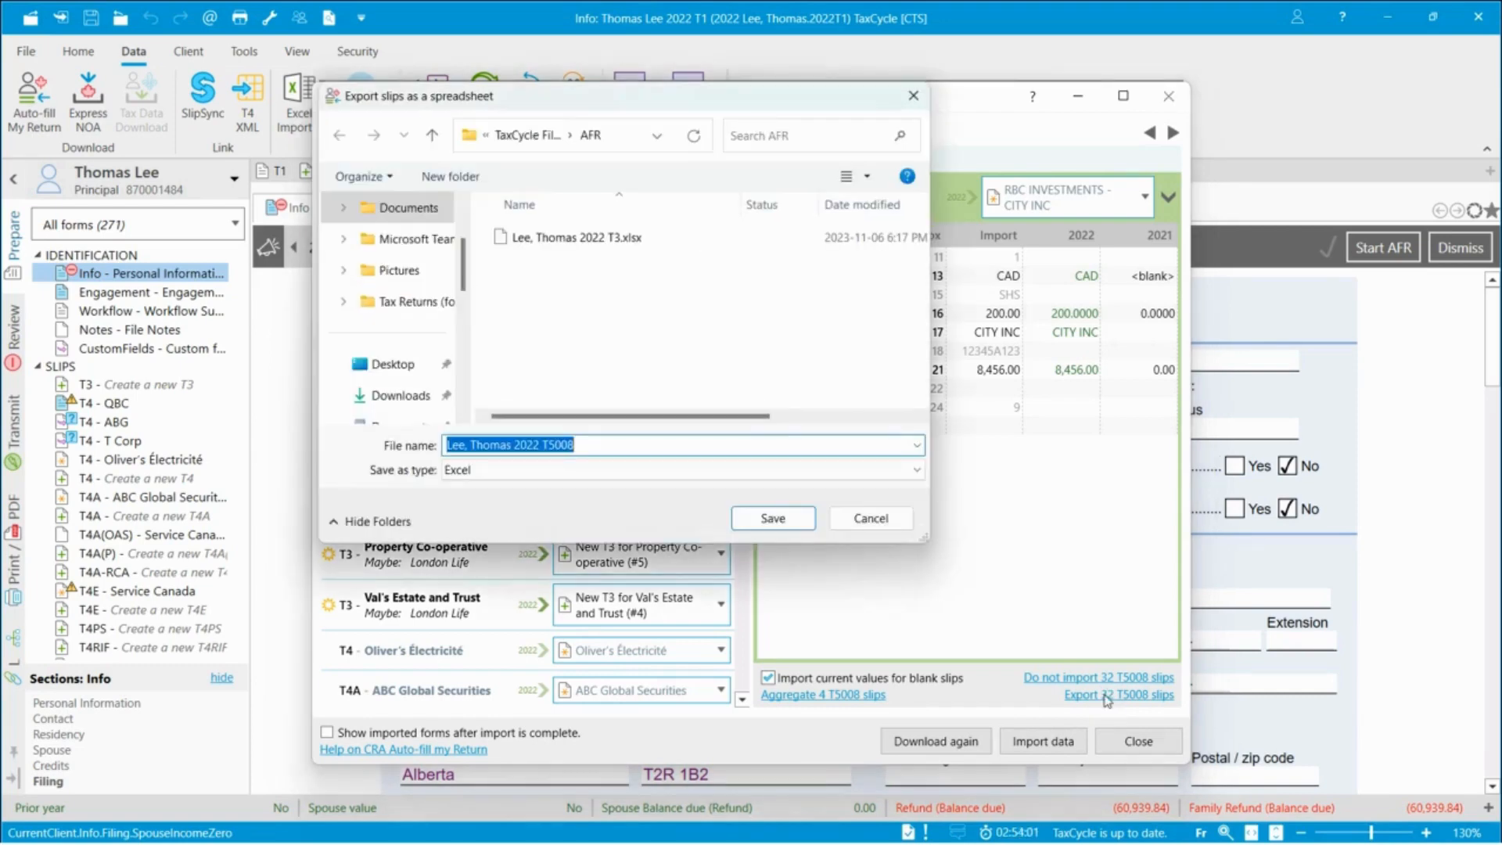
click(773, 519)
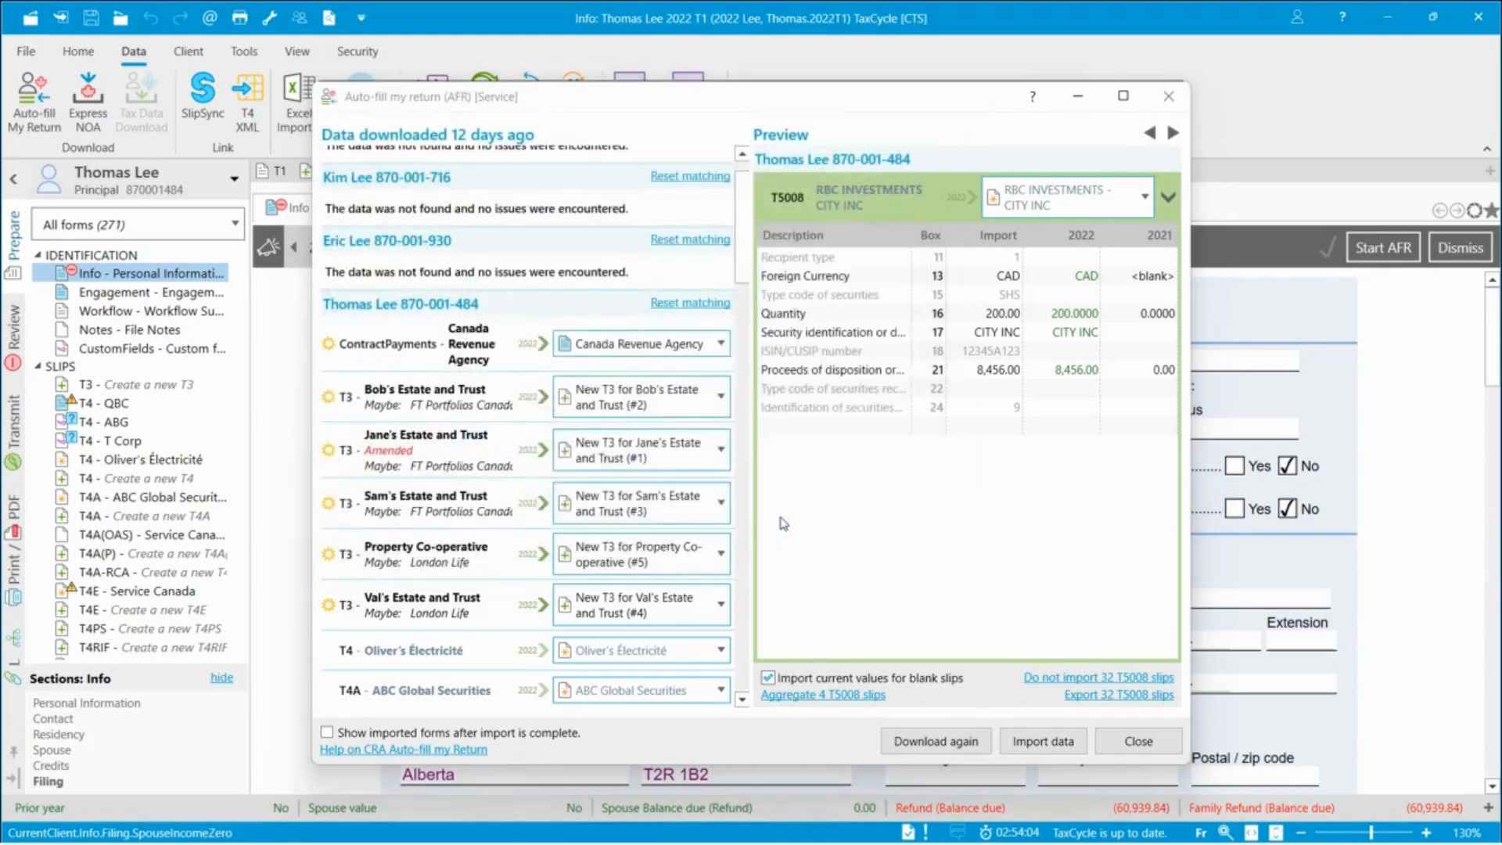
click(744, 506)
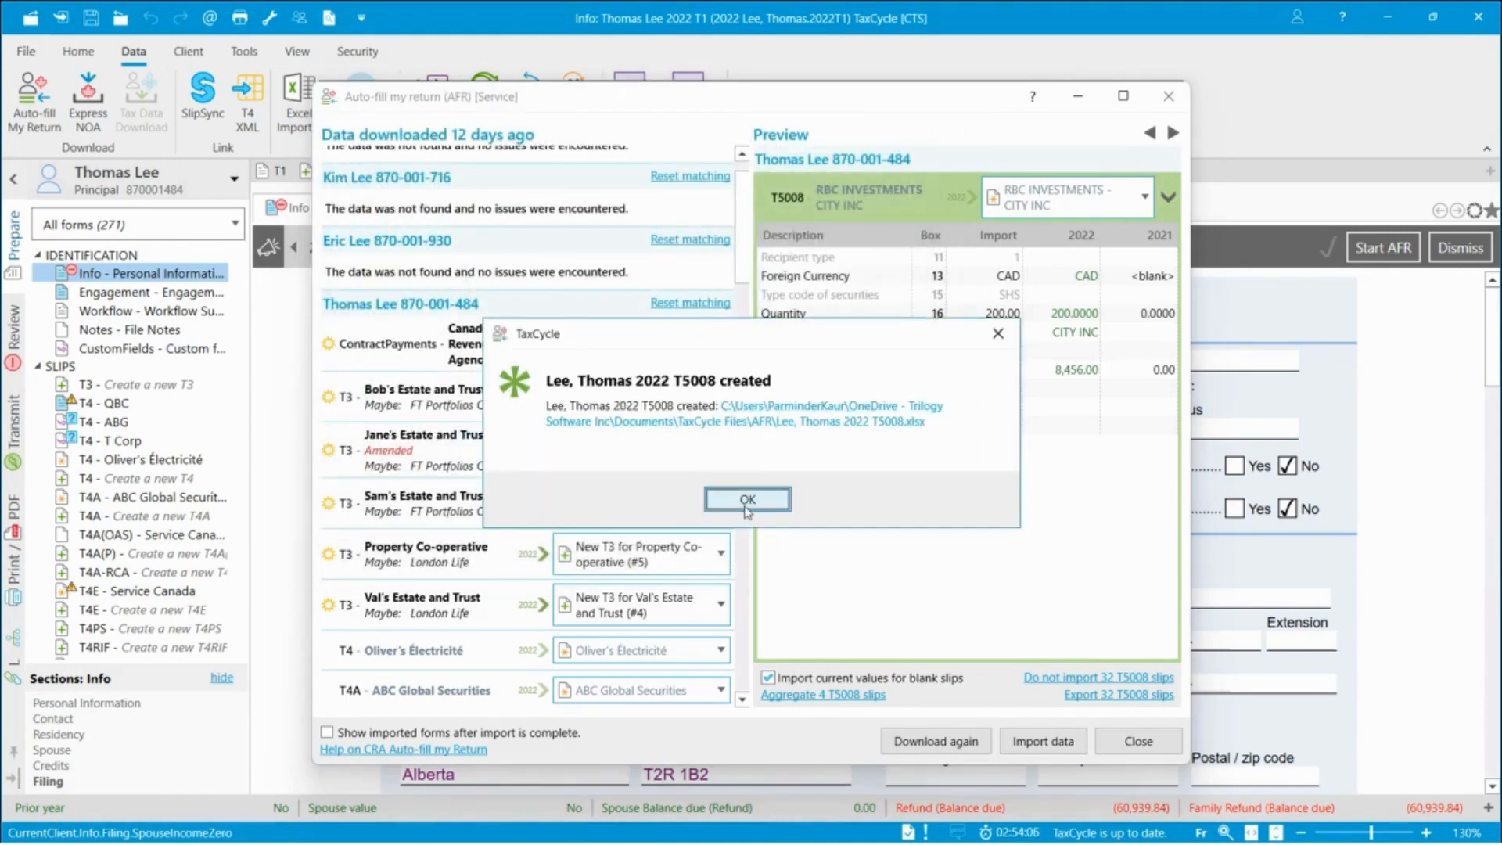
click(814, 698)
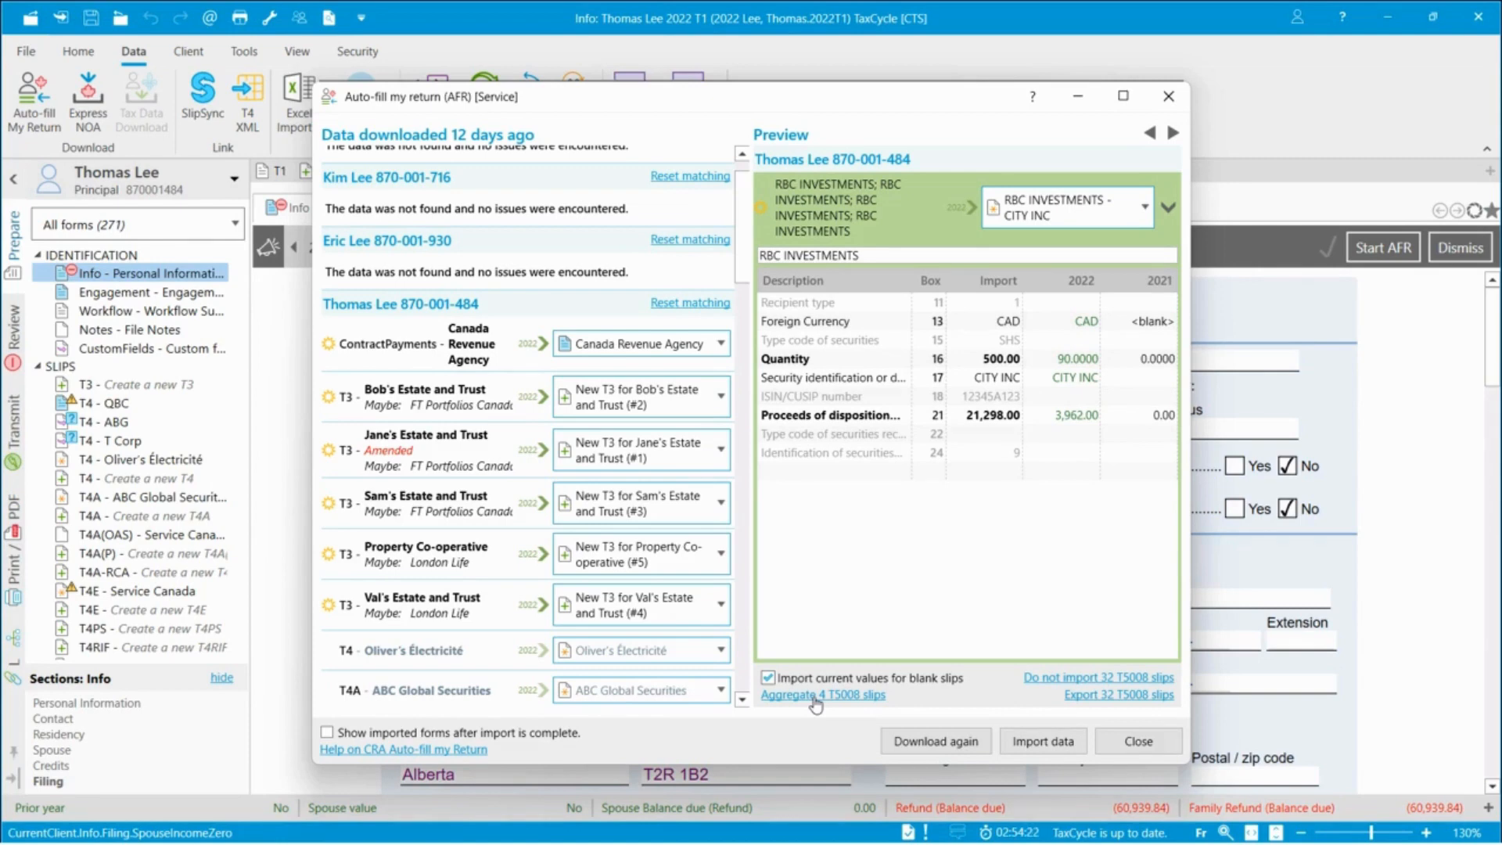
Mark the first T3 slip as "Do not import" and import the rest of the AFR data into the return.
click(721, 398)
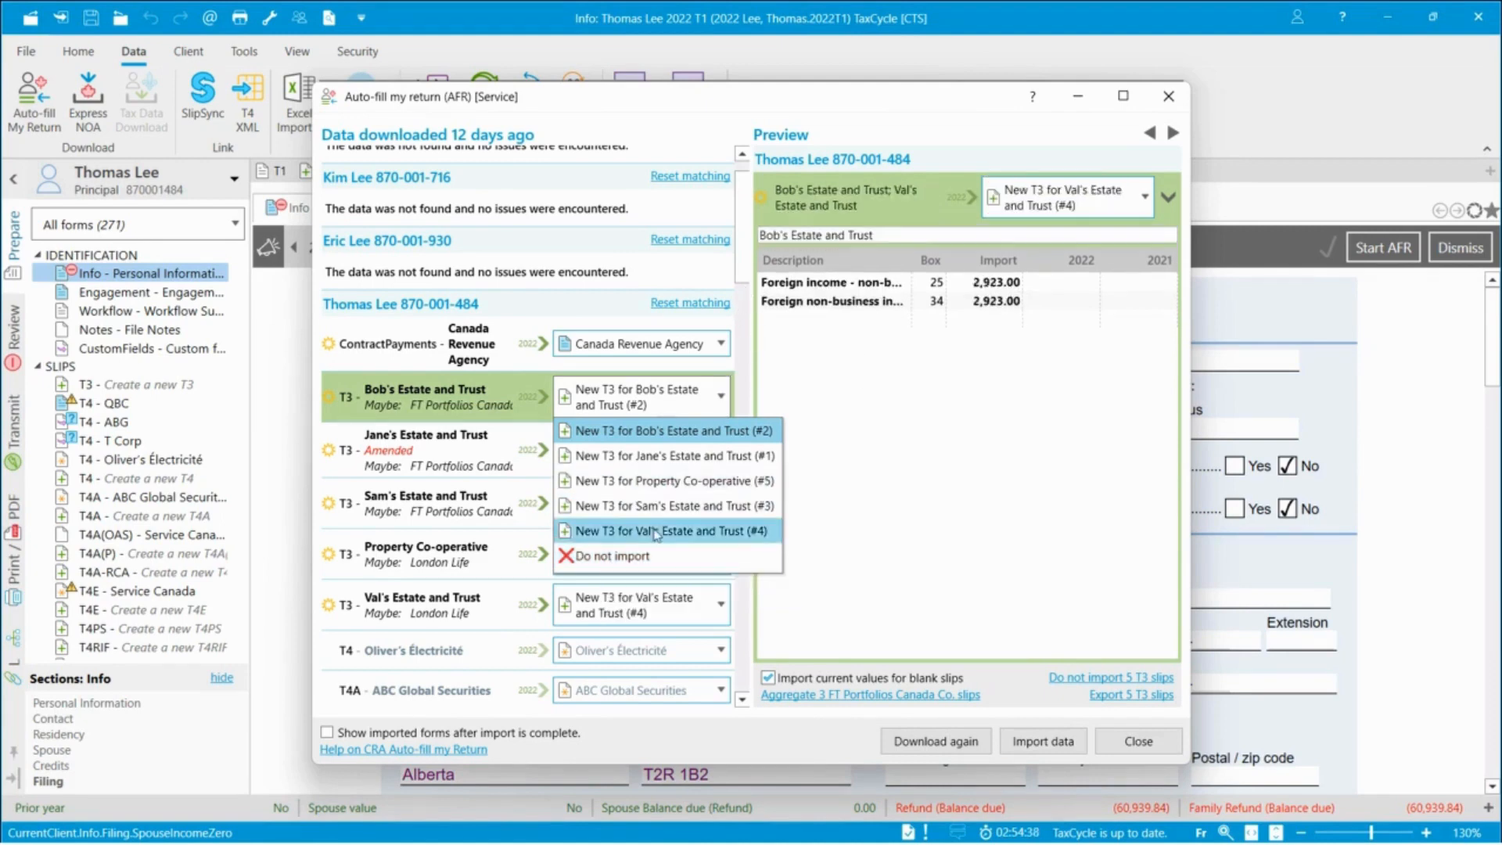
click(632, 557)
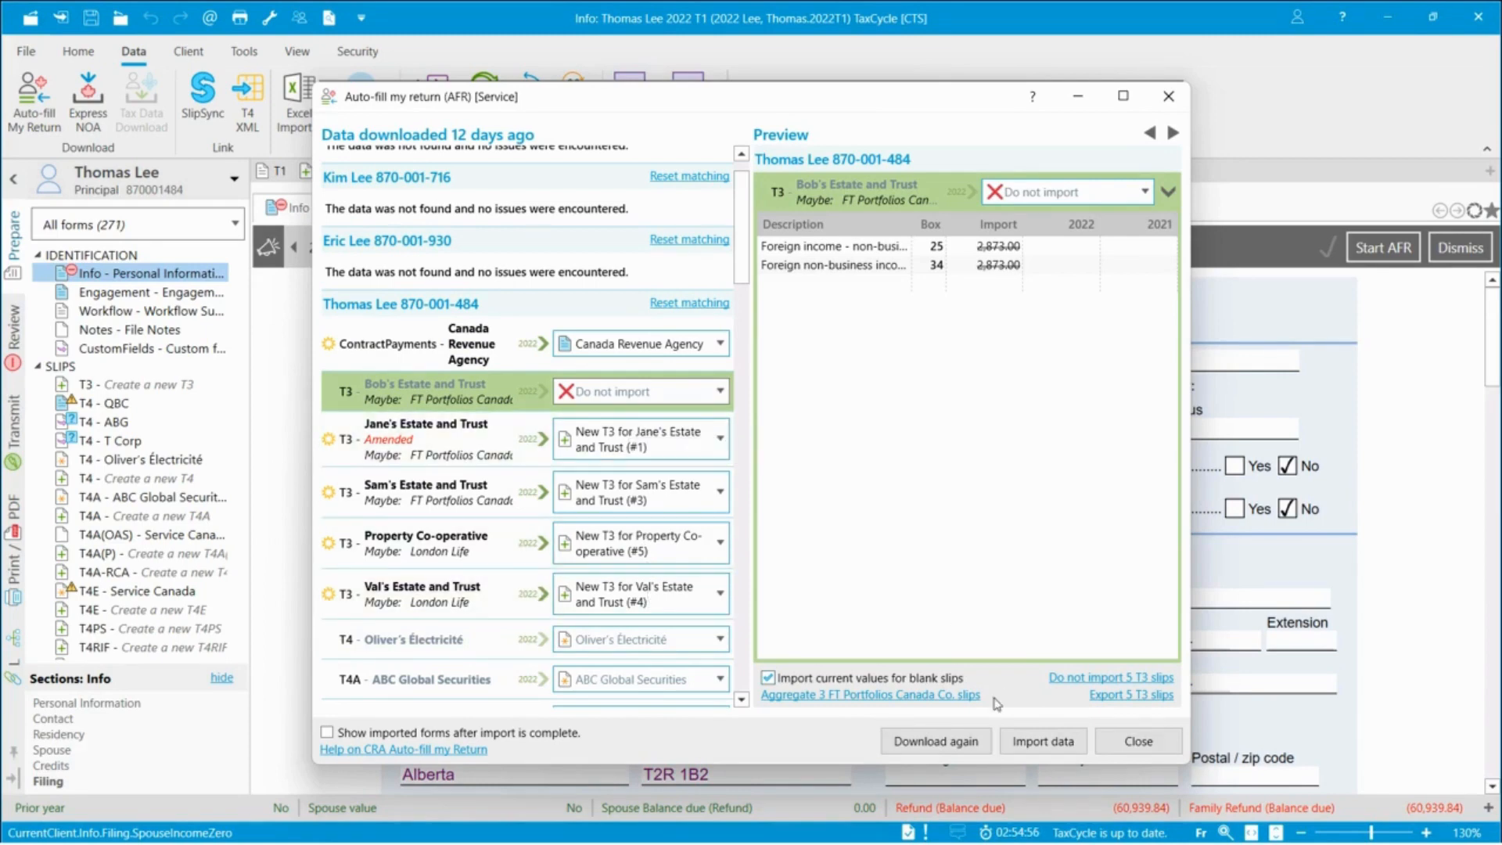
click(1049, 743)
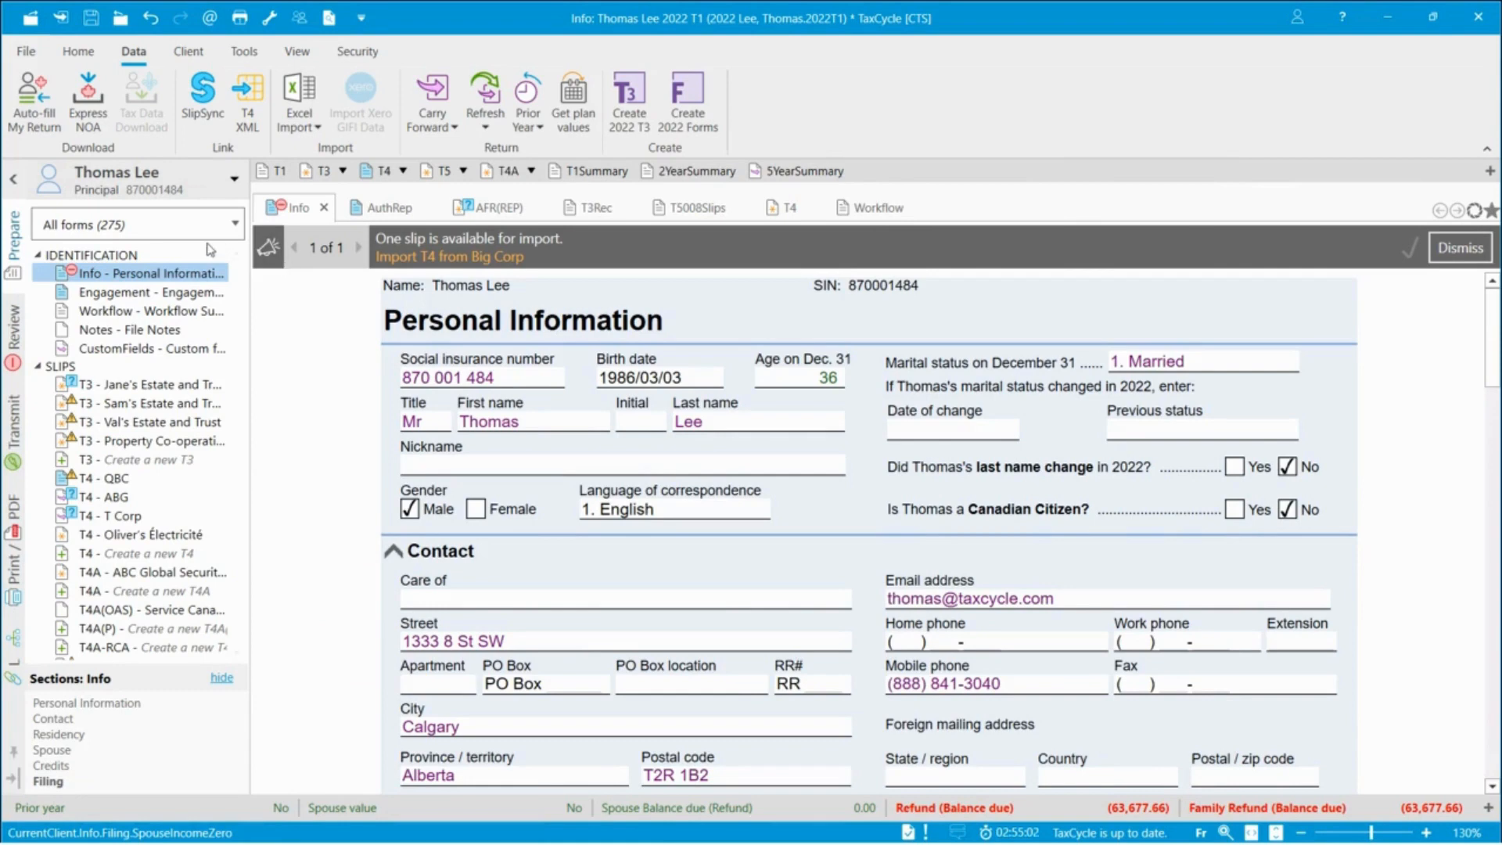
Filter the forms list to "Imported (including AFR)", look over the imported slips, and restore the list to "All forms".
click(232, 232)
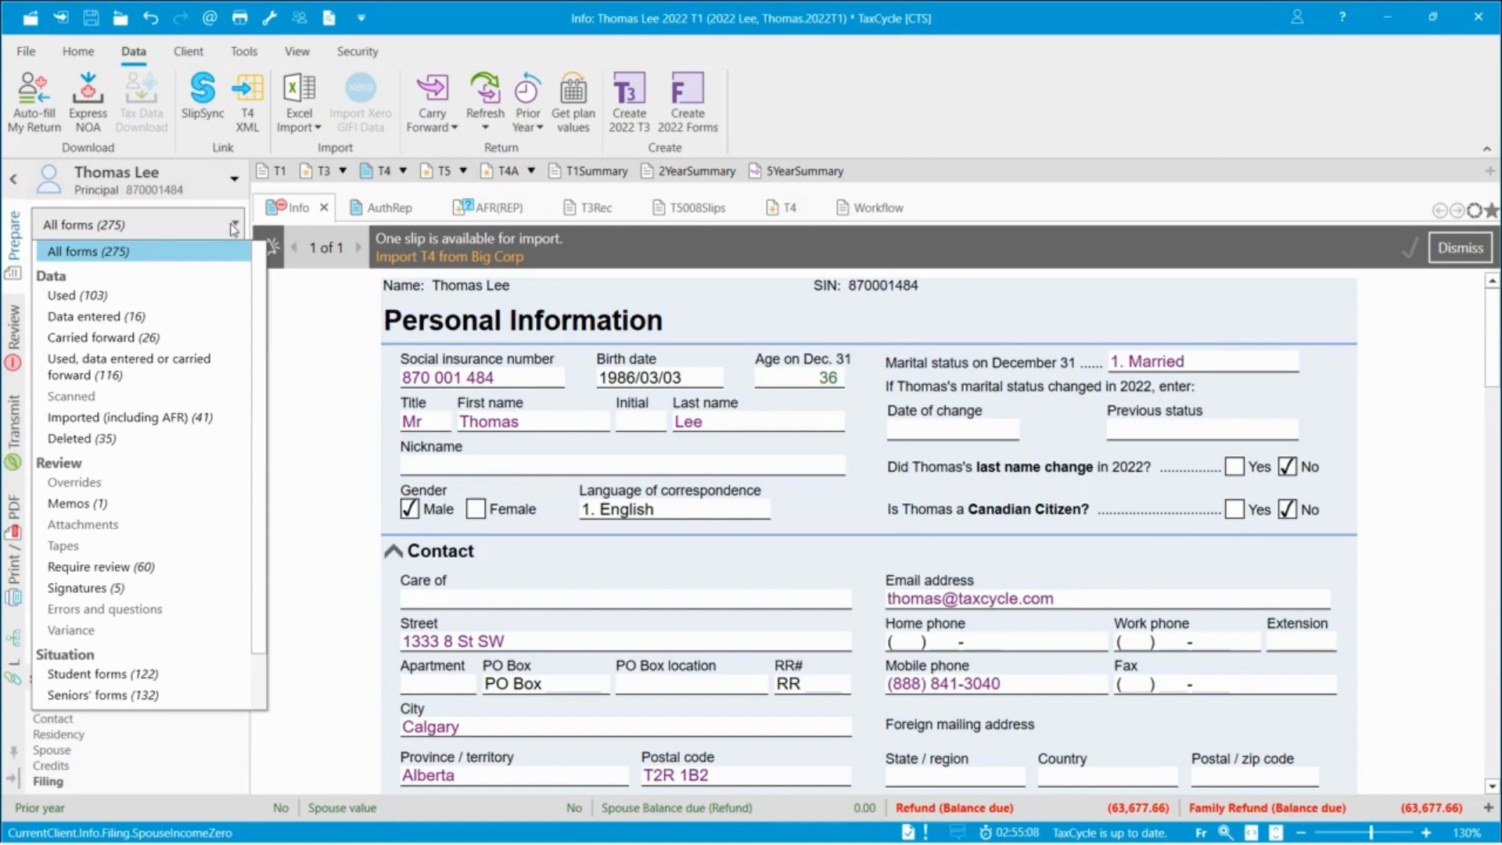
click(113, 422)
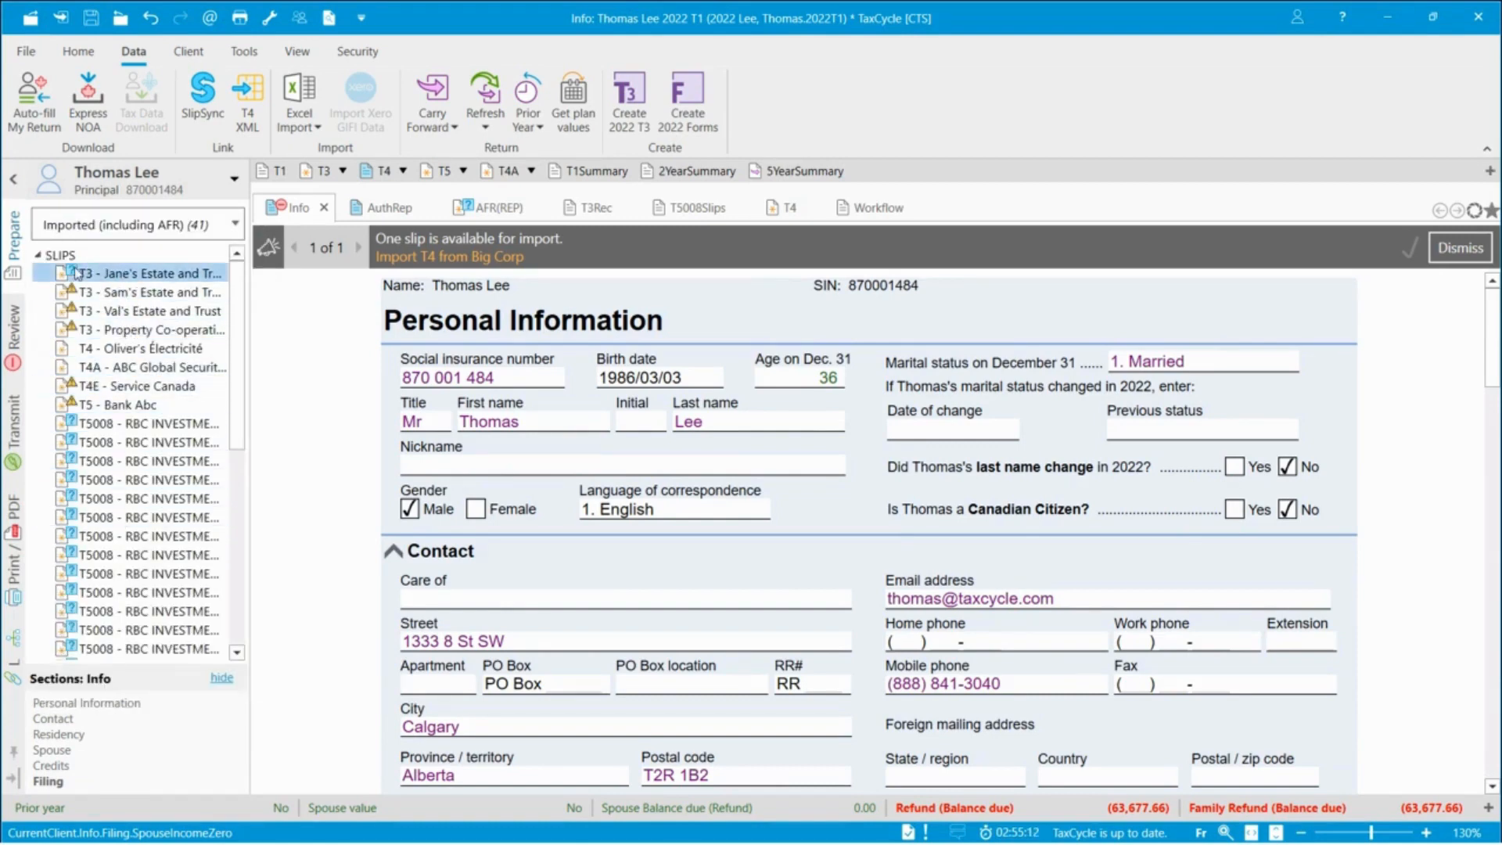
mouse_move(75, 282)
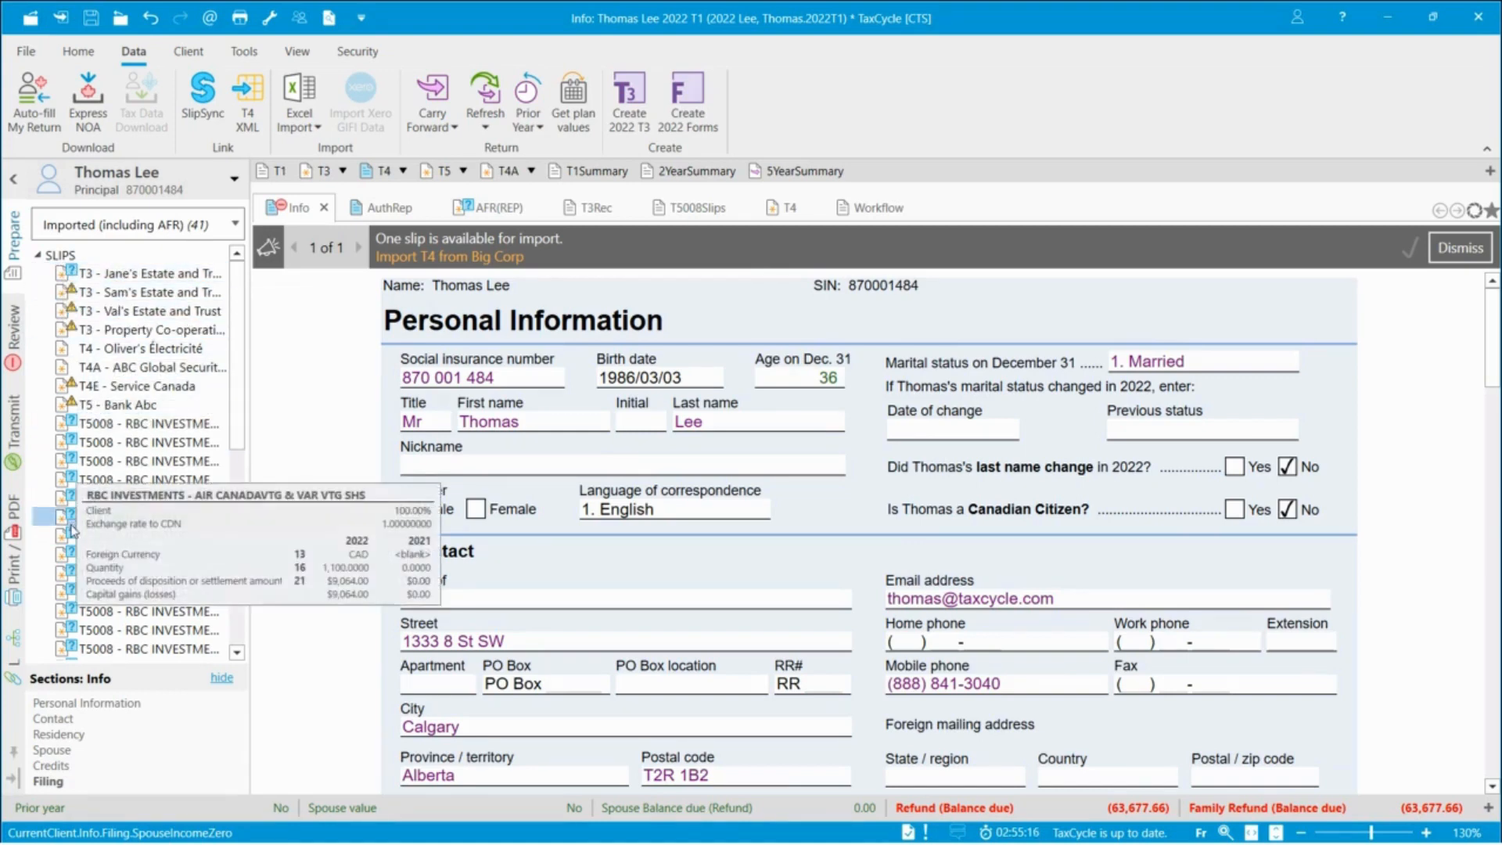
click(237, 228)
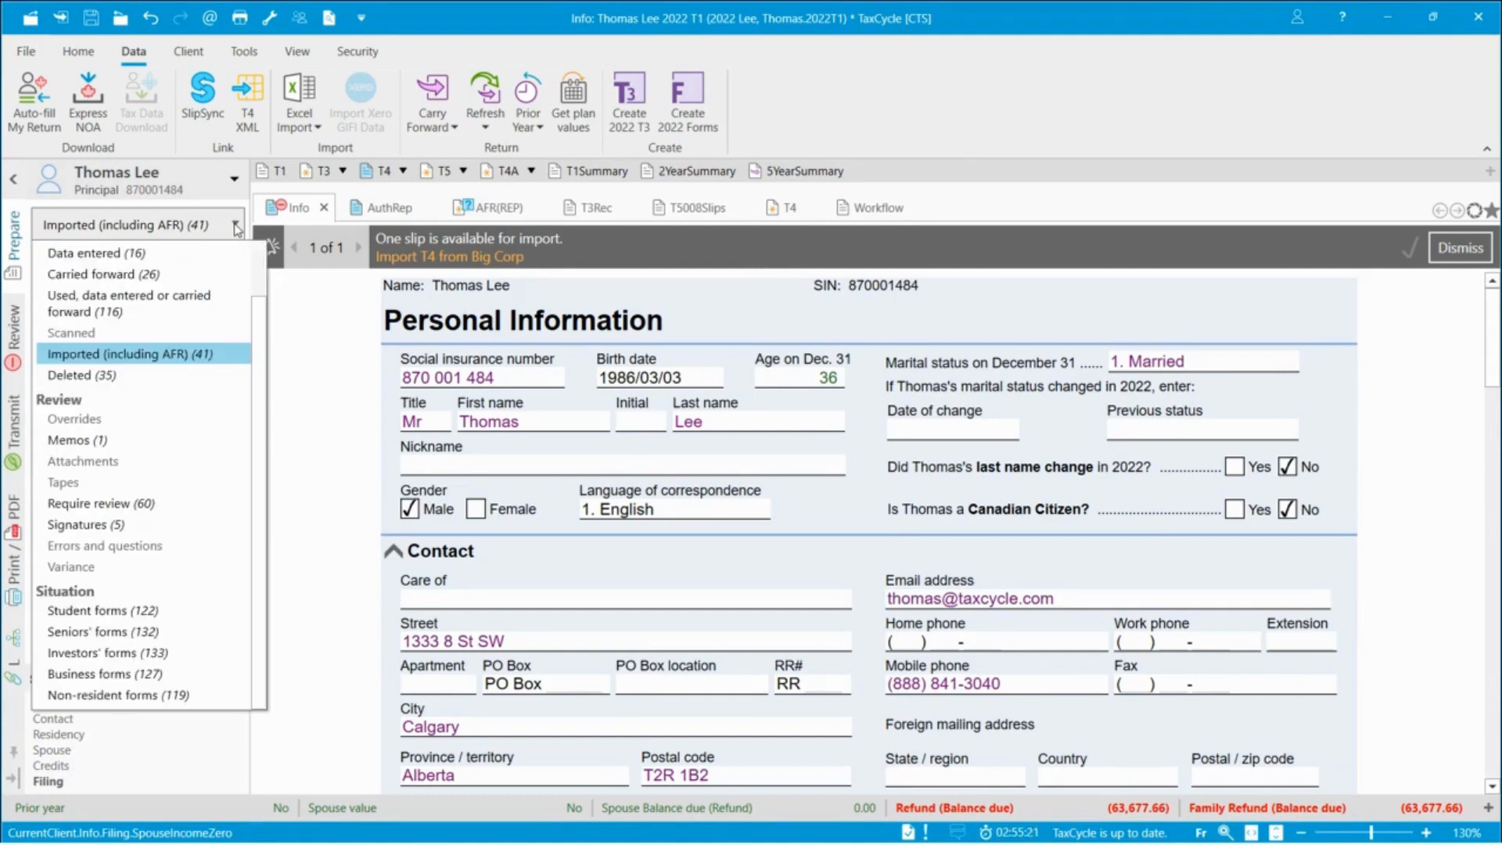
scroll(263, 261, up, 1)
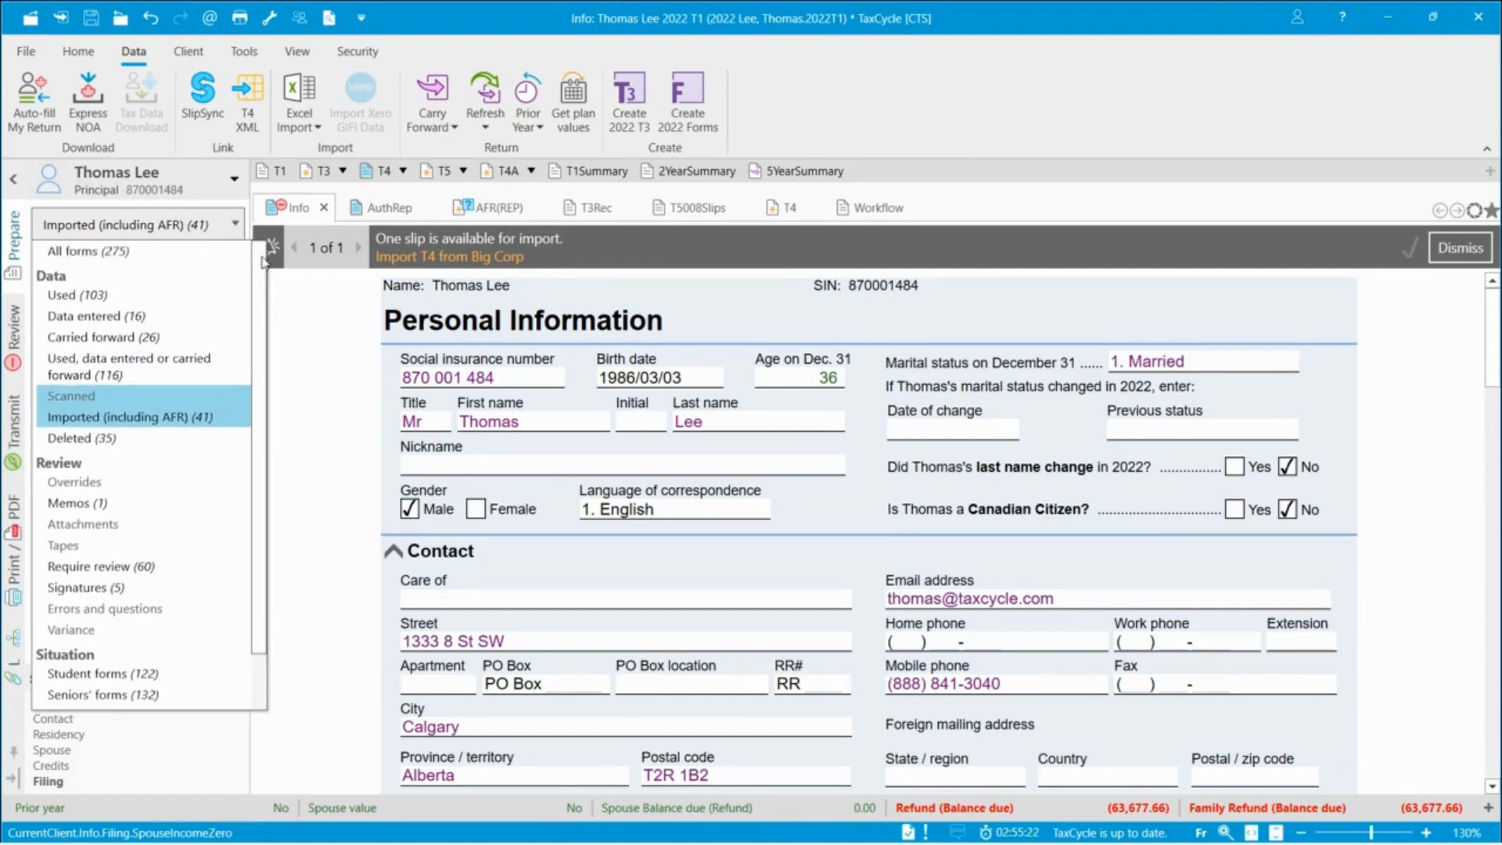
click(130, 252)
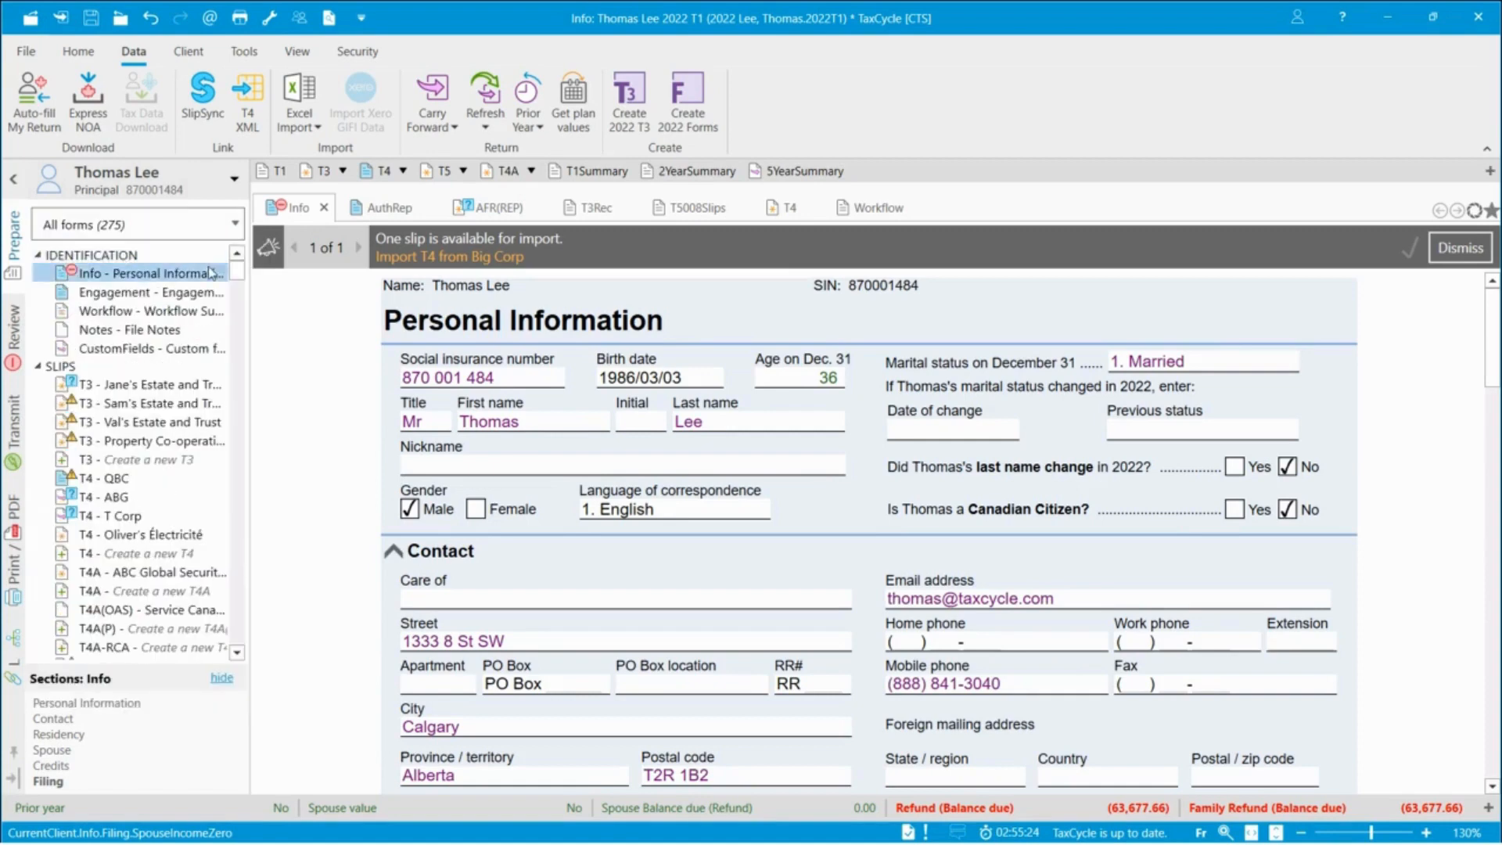
On the AFR(REP) form, examine the review message for the 2022 RRSP deduction limit and its option to use the AFR value.
click(512, 208)
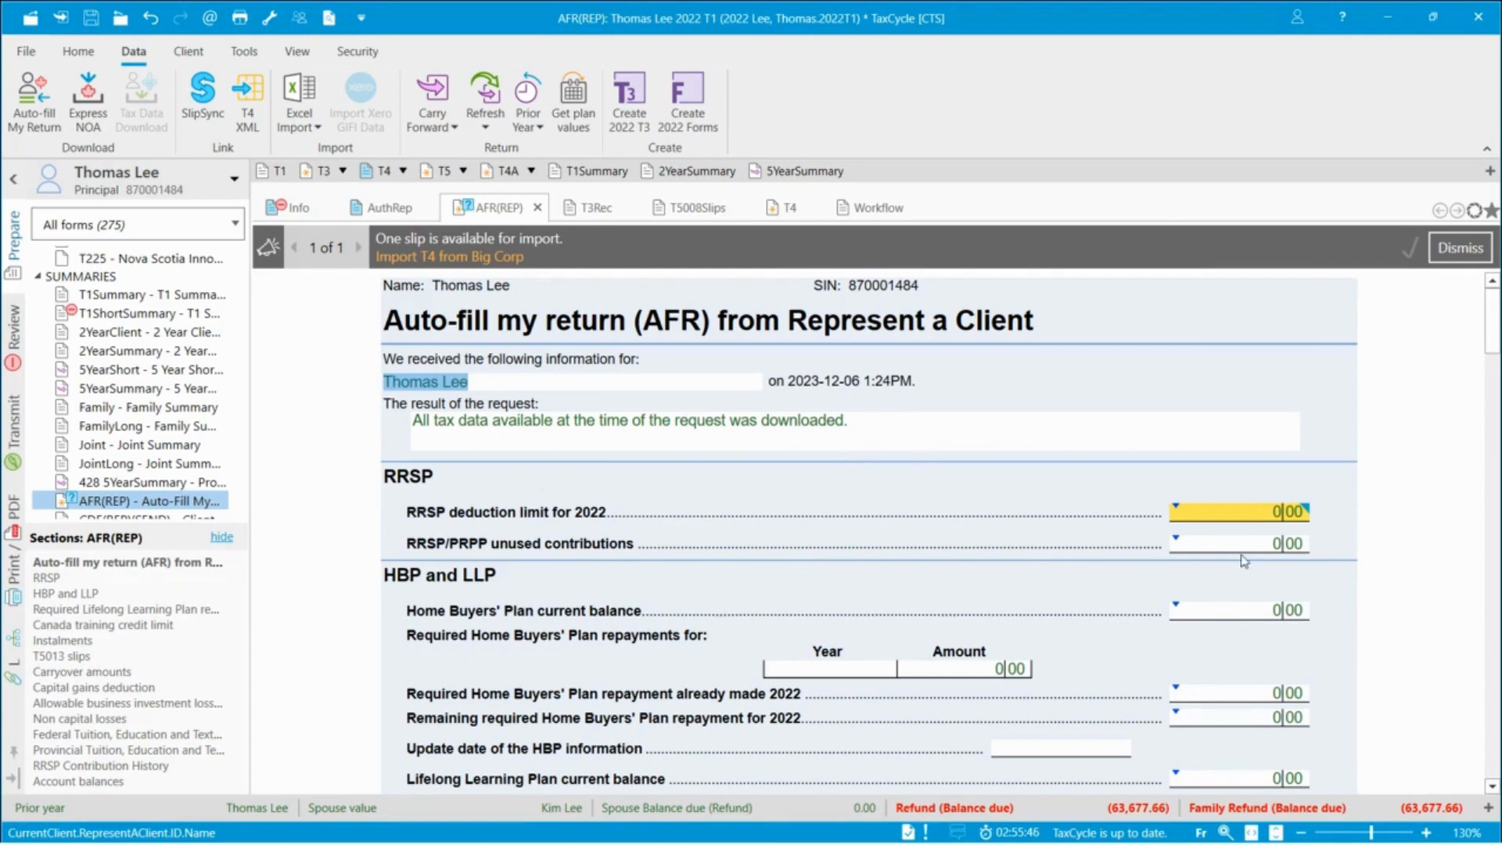
mouse_move(1246, 536)
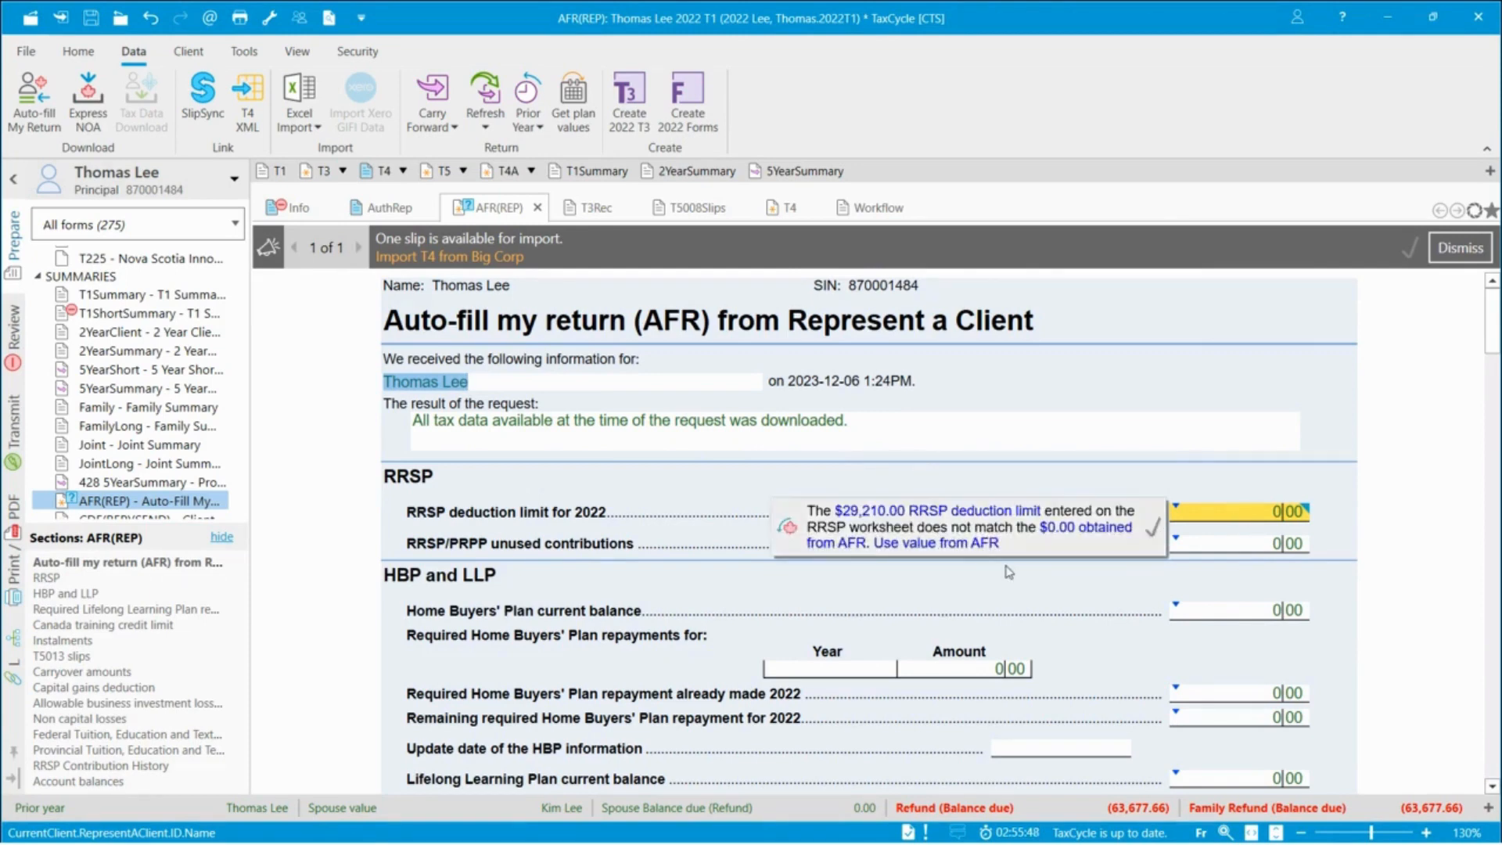
click(961, 550)
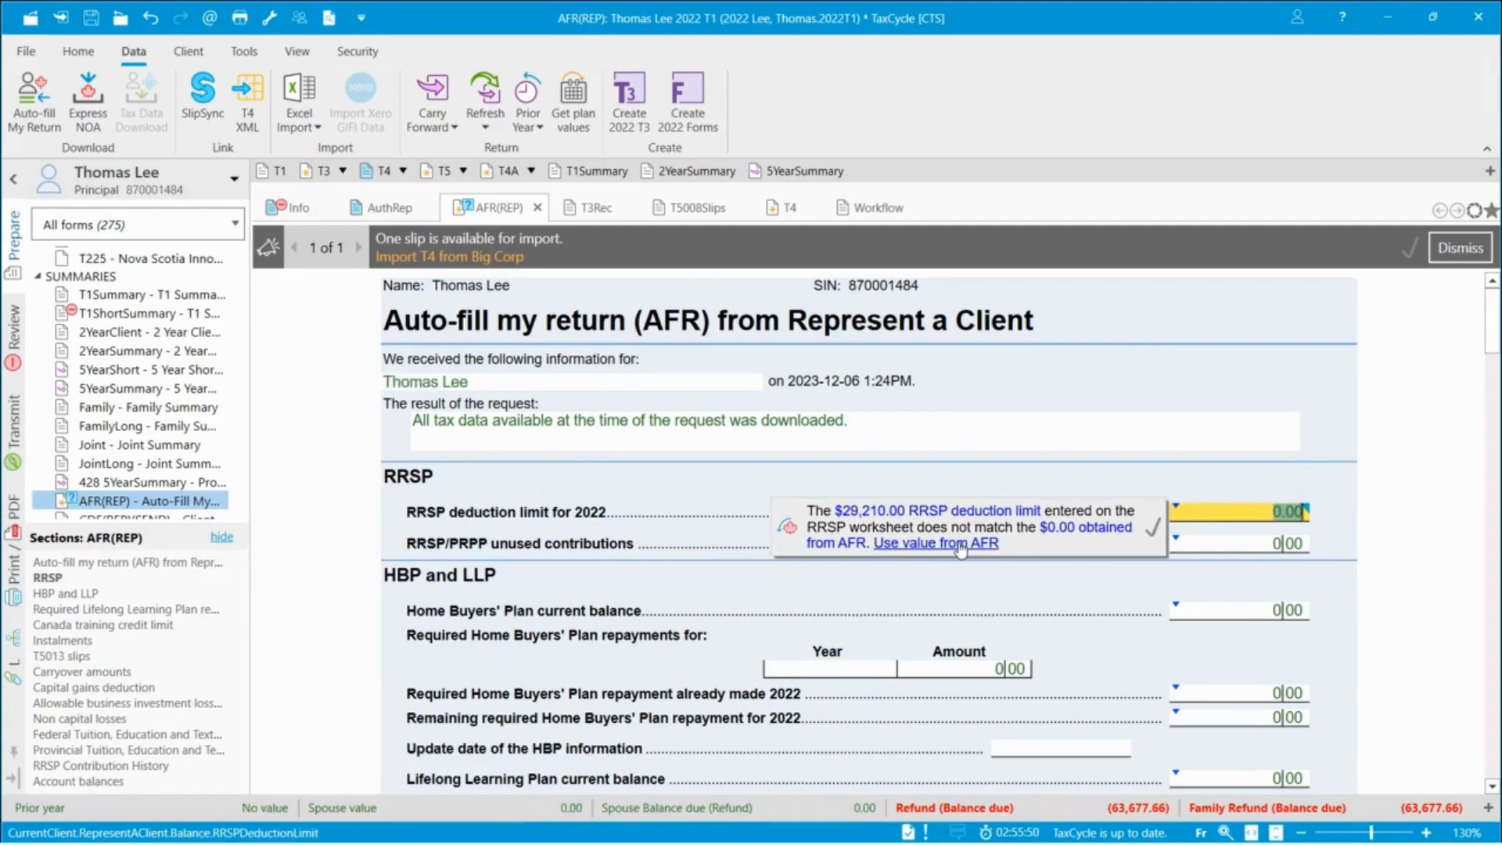
On the Oliver's Électricité T4 slip, clear the box 14 employment income amount and restore it using the values from AFR.
click(788, 208)
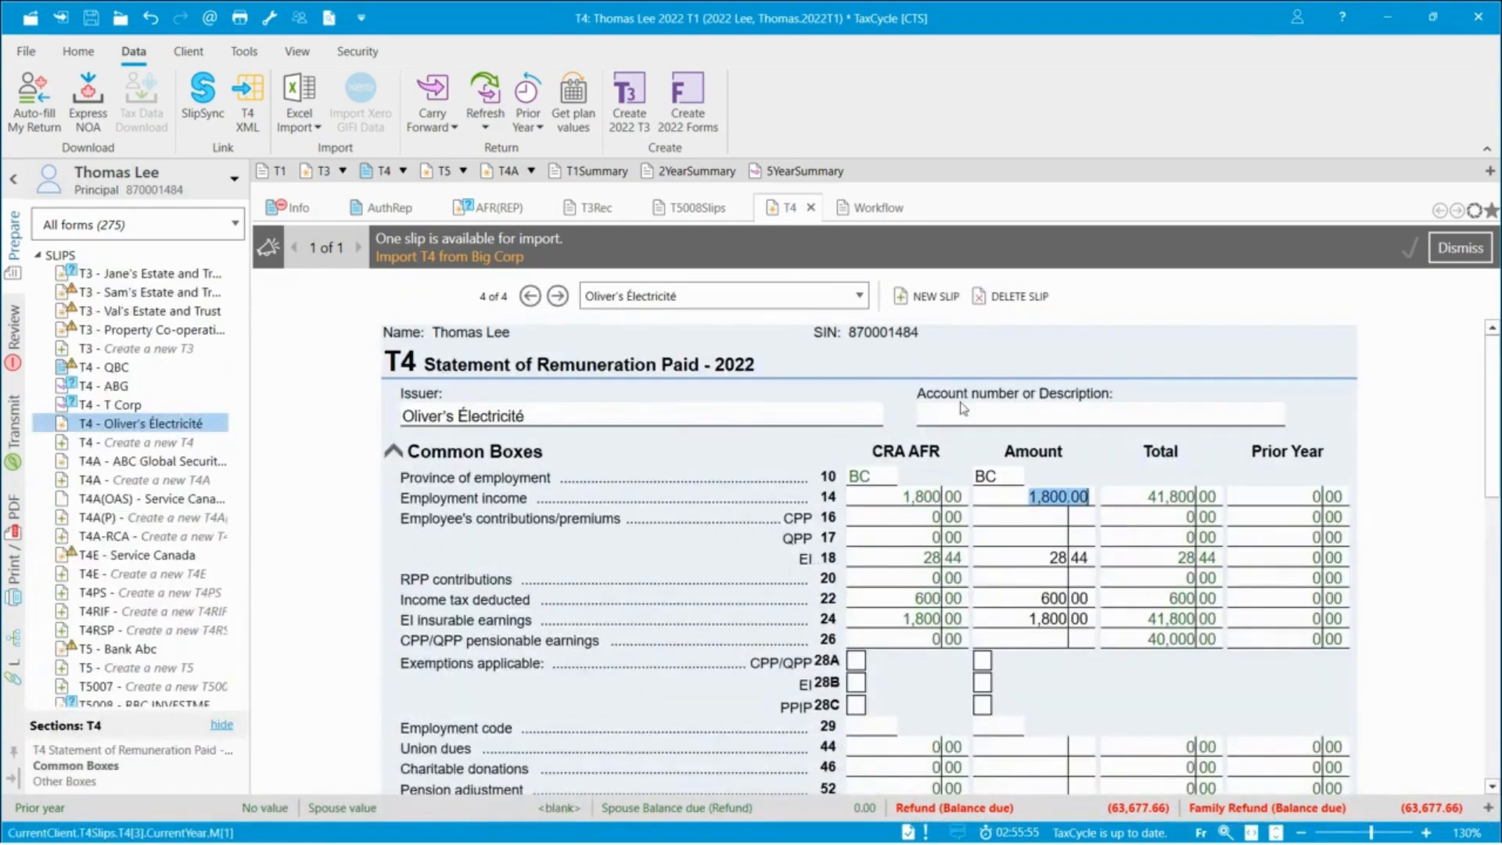
key(Delete)
key(Tab)
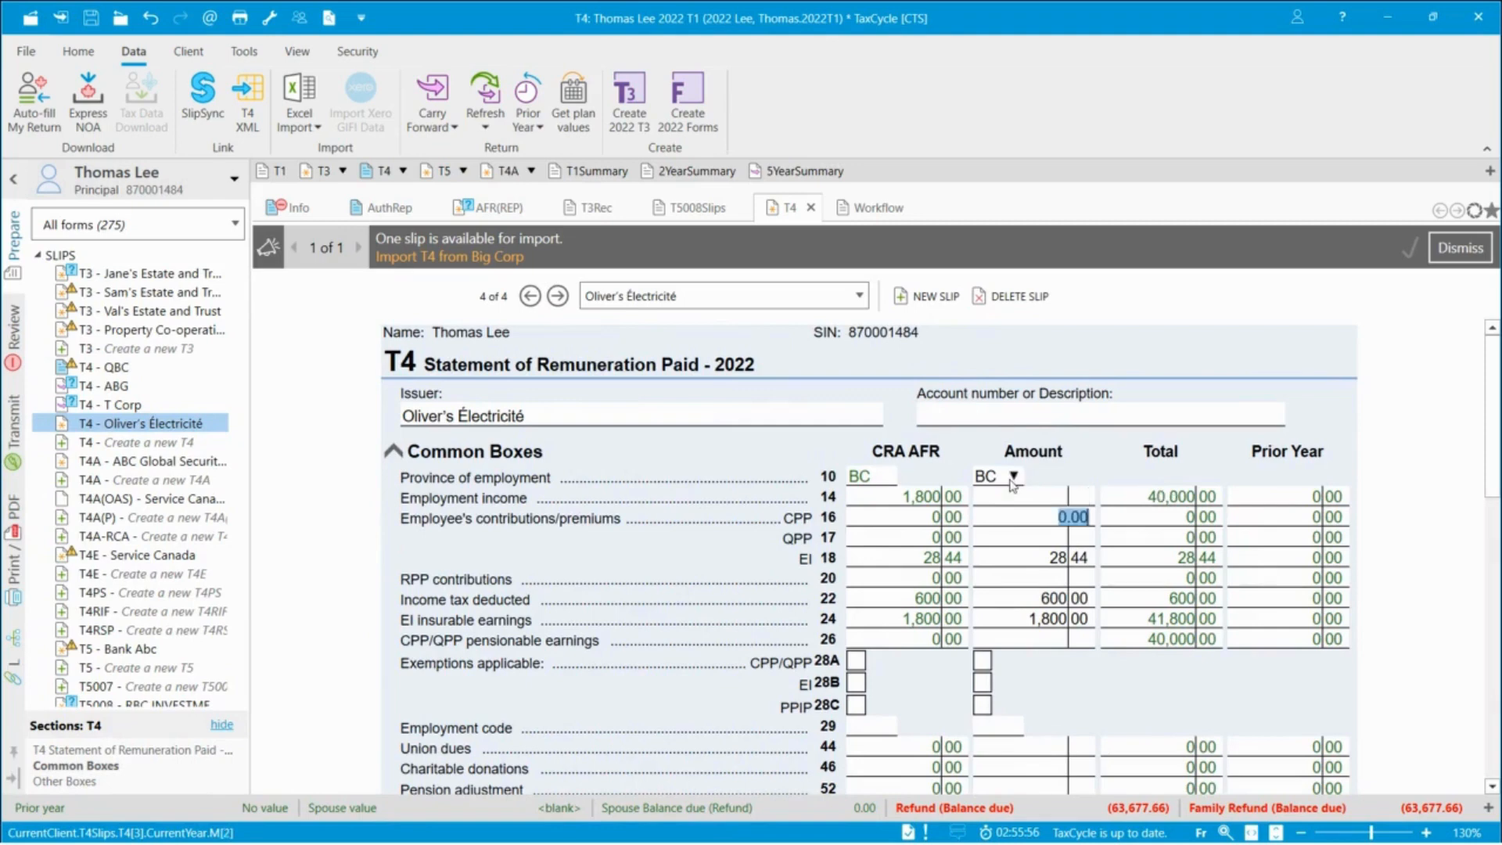
mouse_move(1053, 500)
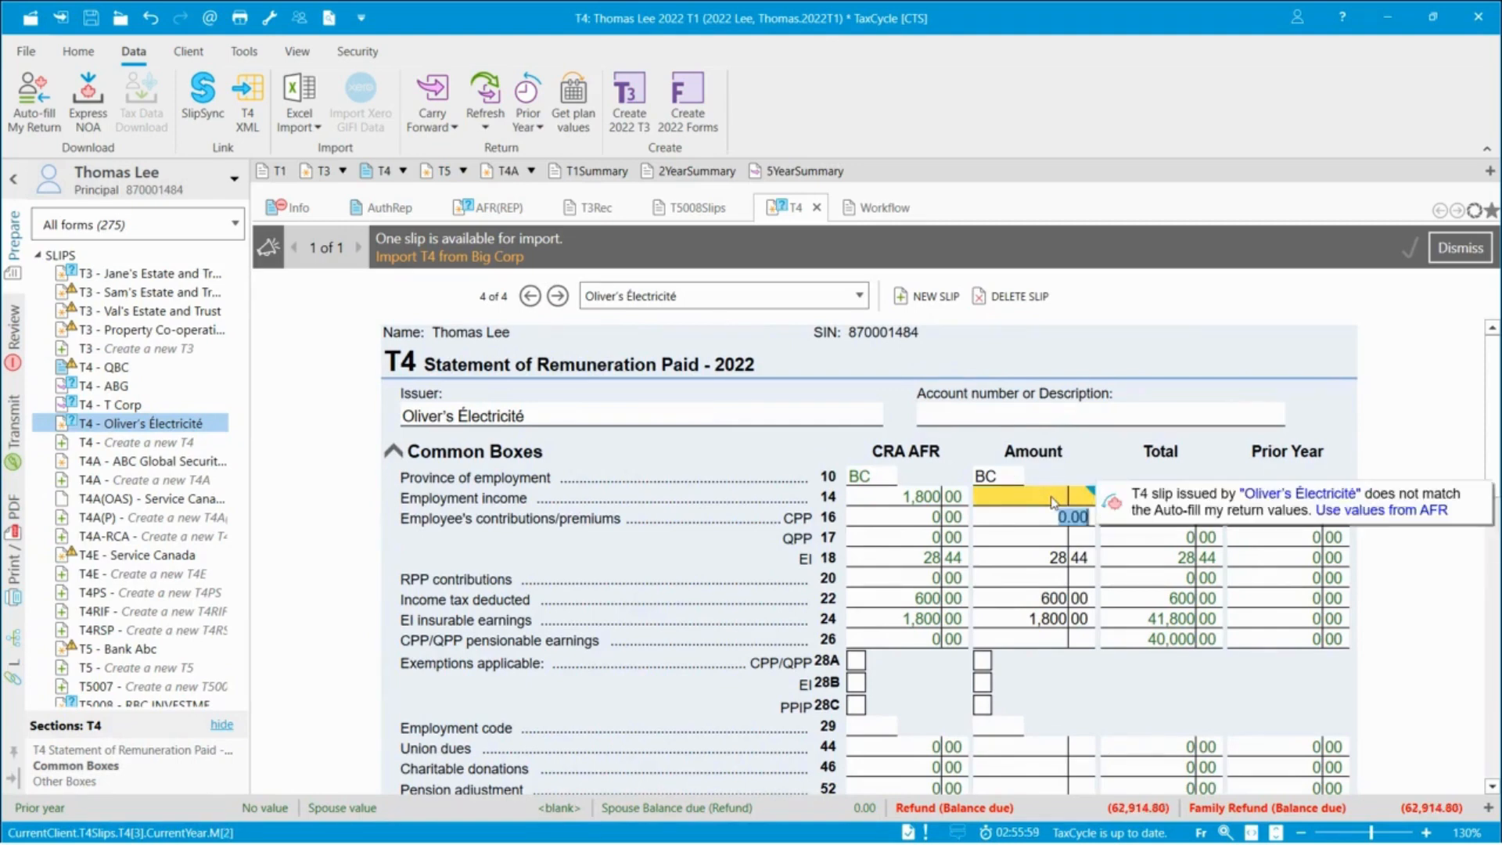
click(1373, 511)
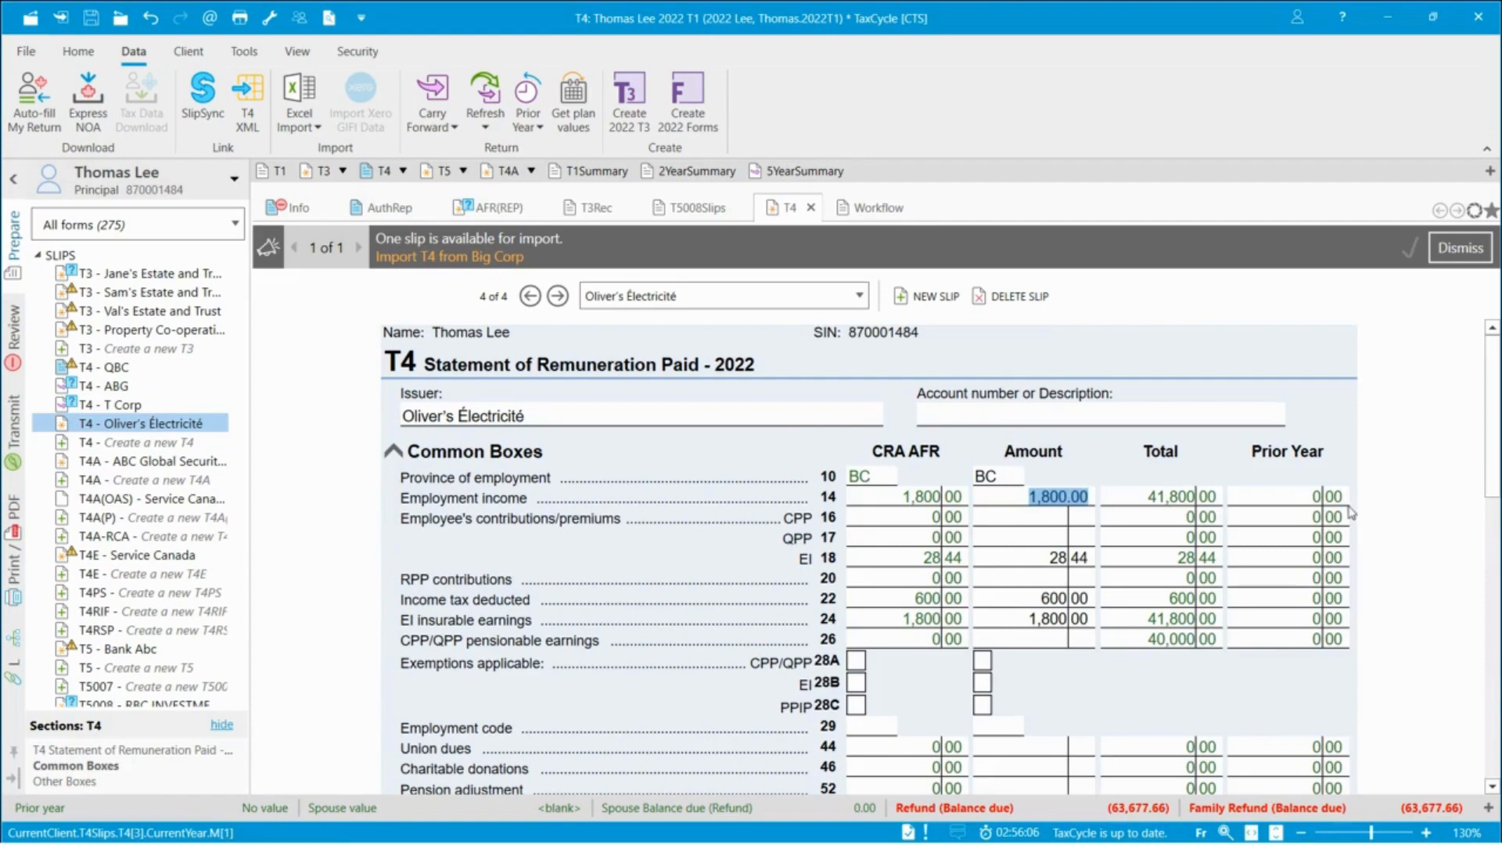
Open the T3Rec form and examine the T3 AFR Reconciliation of issuers and box totals.
click(591, 205)
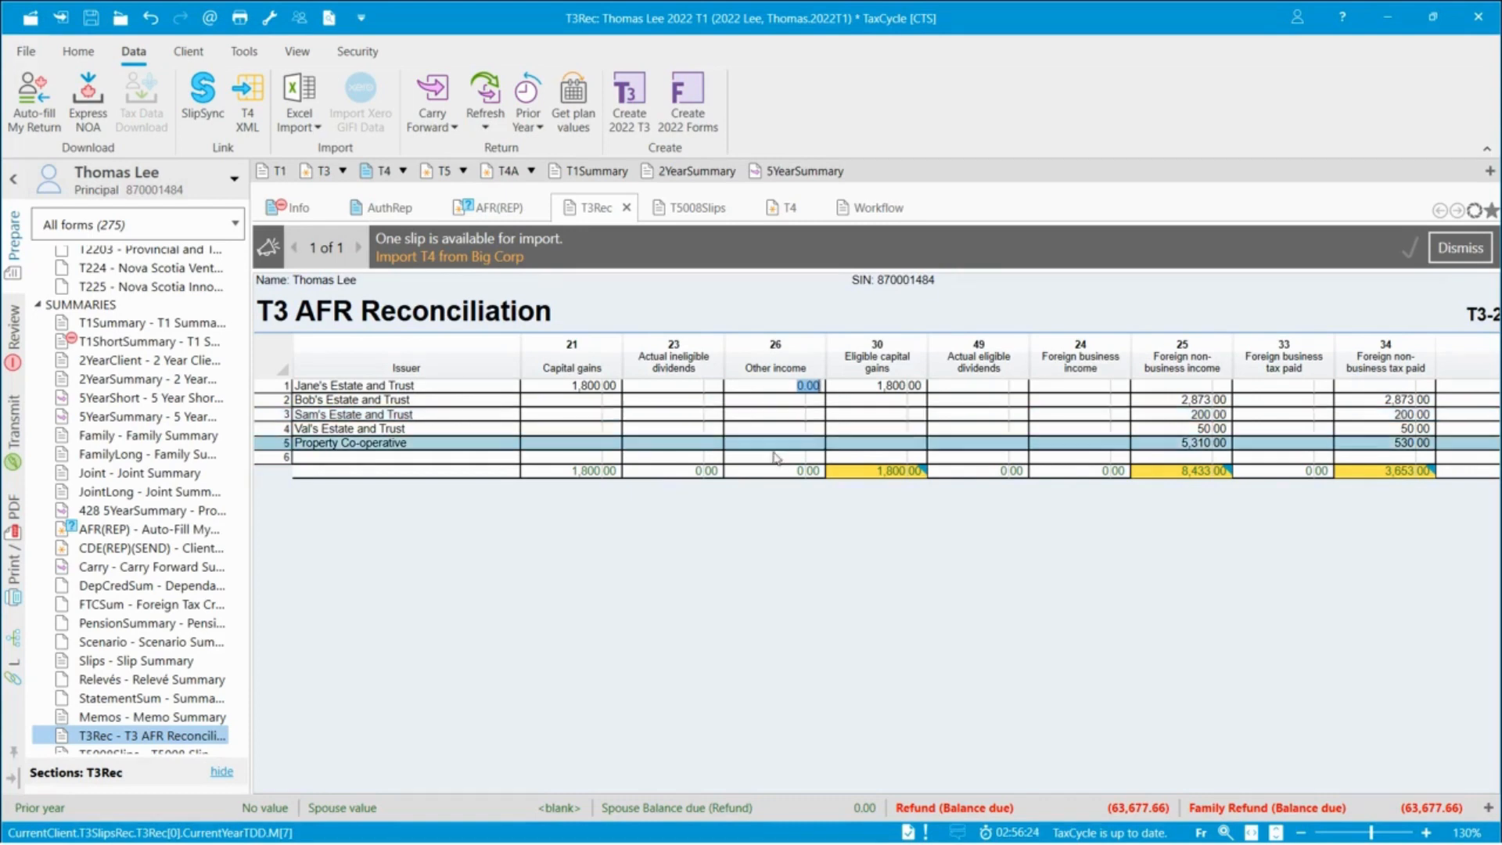
mouse_move(851, 469)
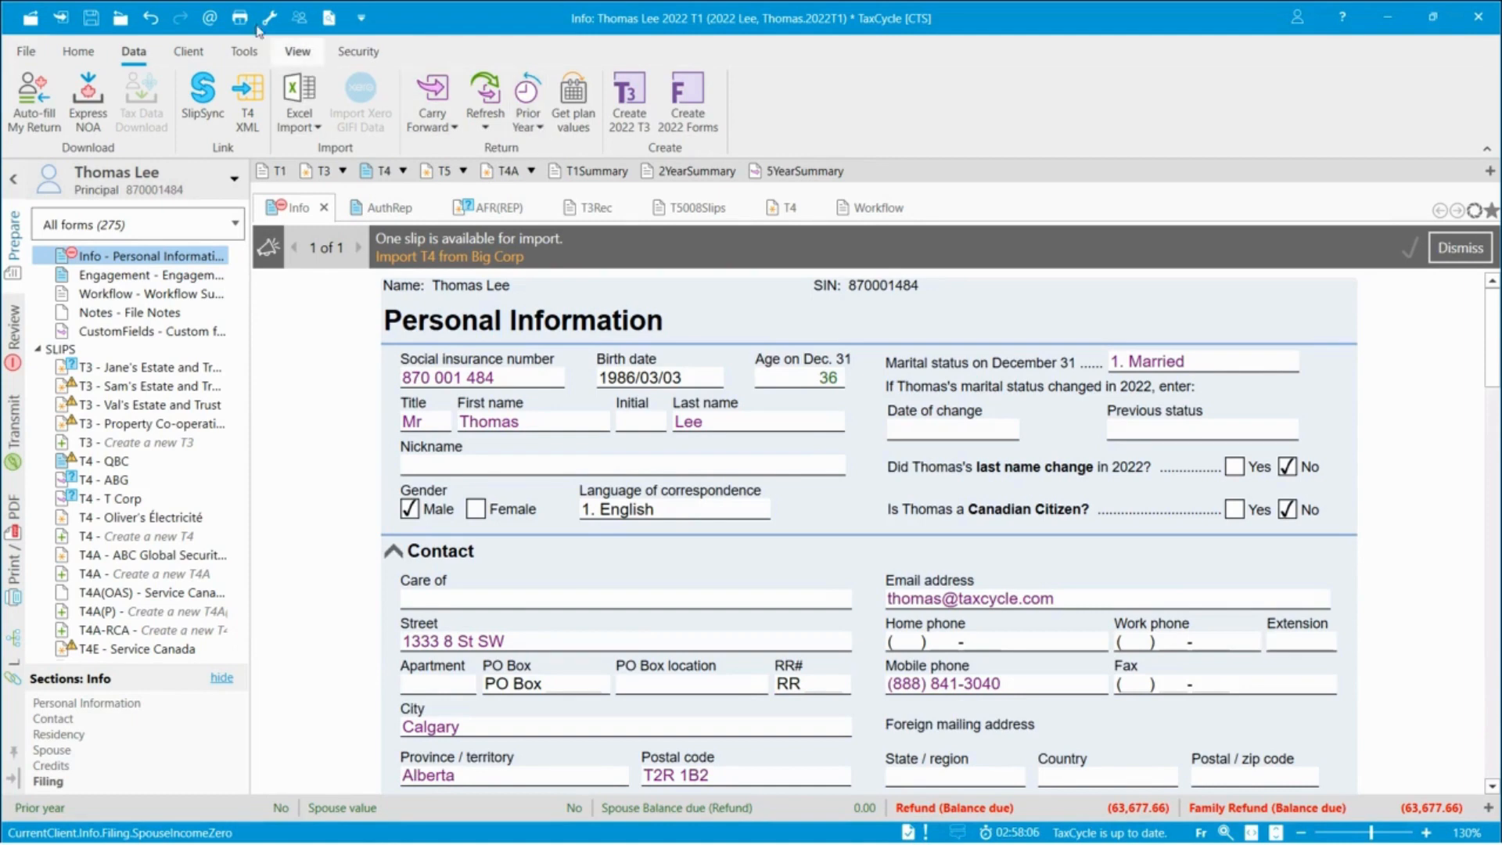
Display the prior-year and carryforward commands available for the return from its Info form.
click(540, 128)
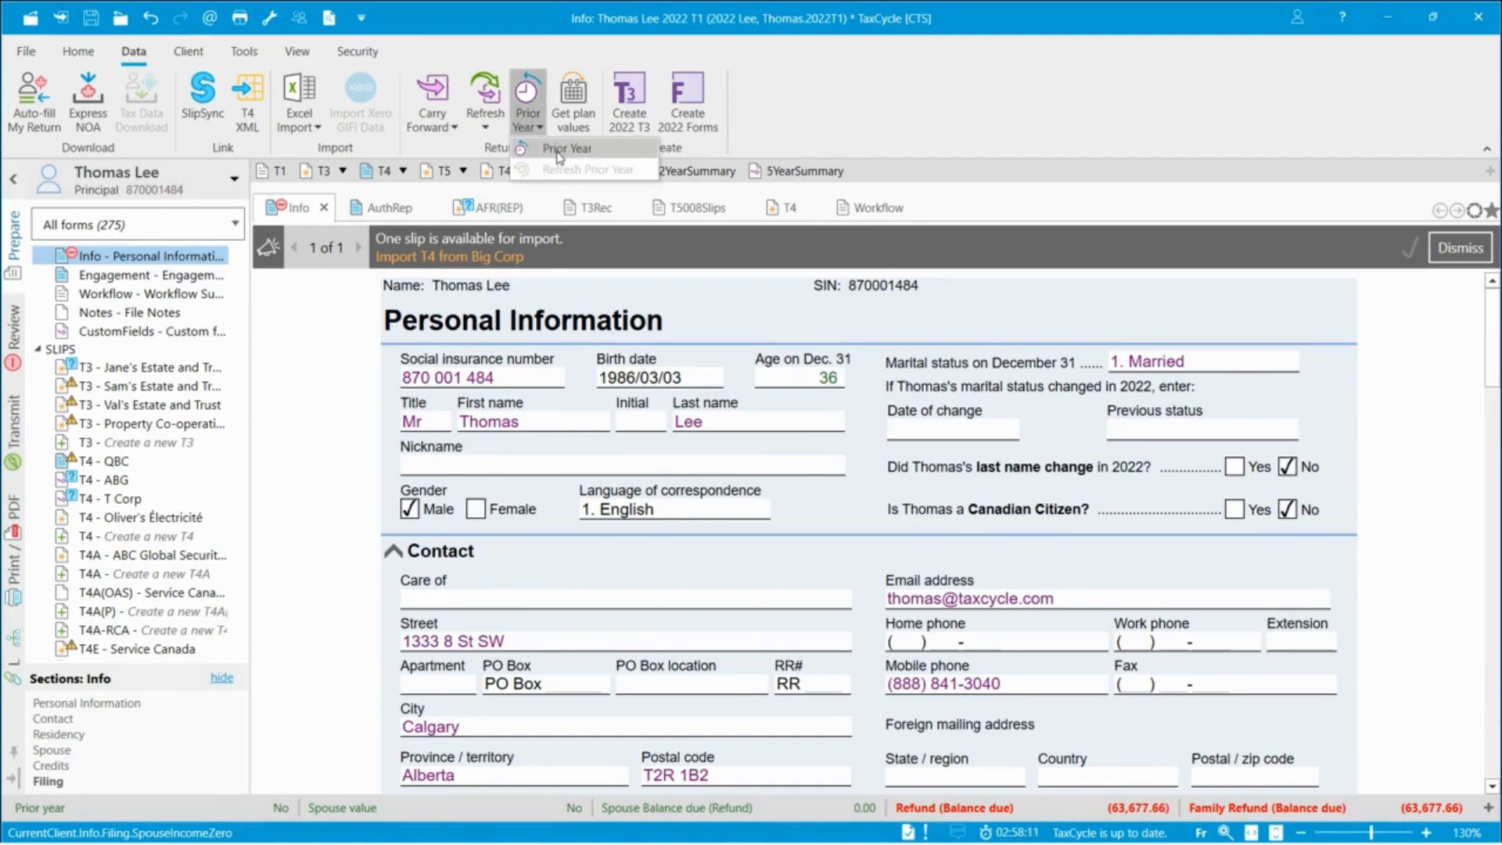
click(349, 337)
right_click(349, 336)
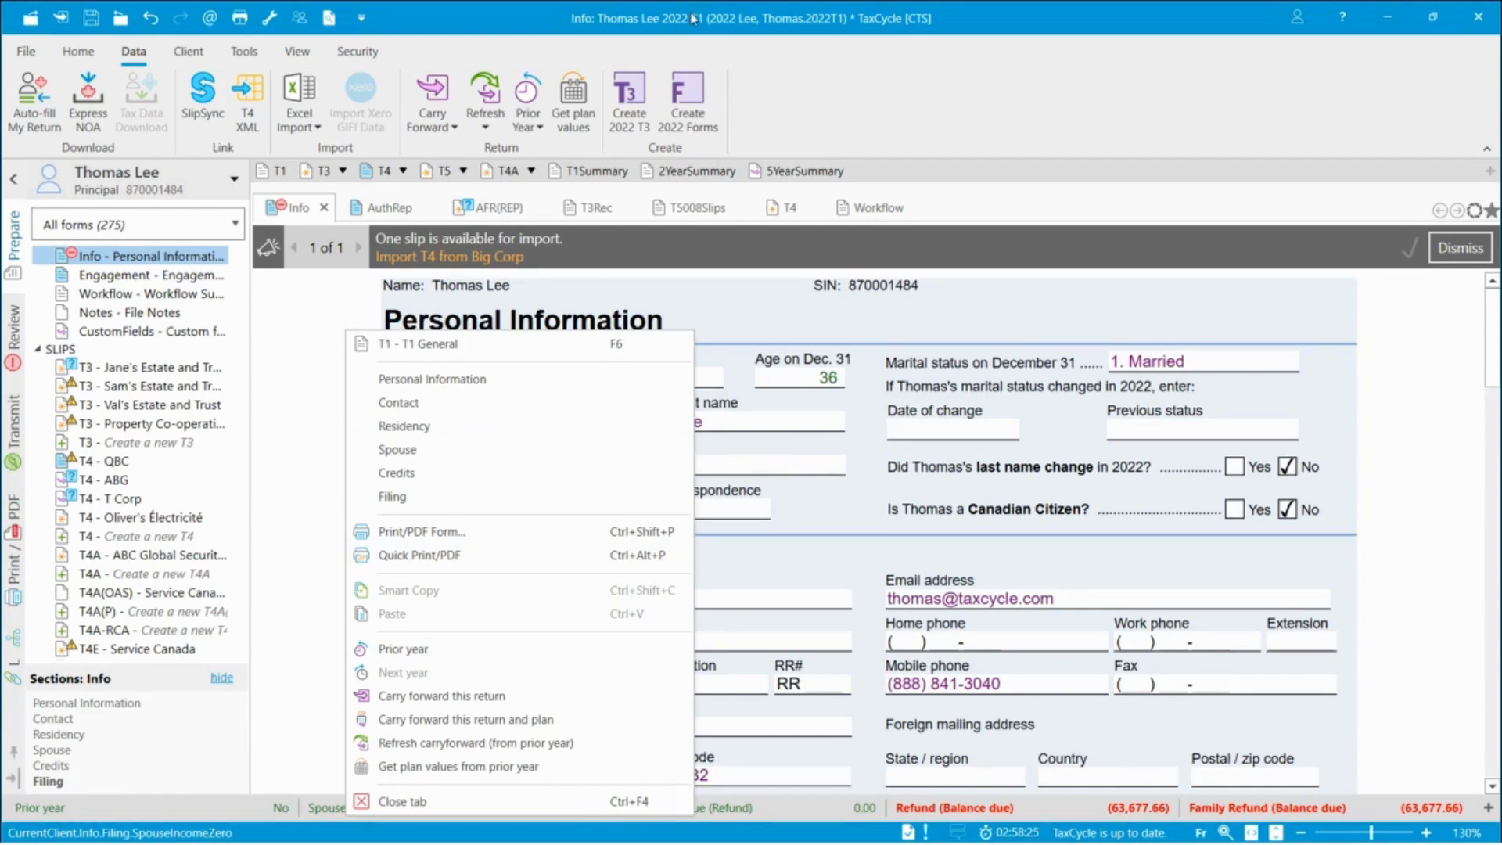
Open the client's prior-year returns one after another, going back from 2022 to 2021 and 2020.
click(403, 649)
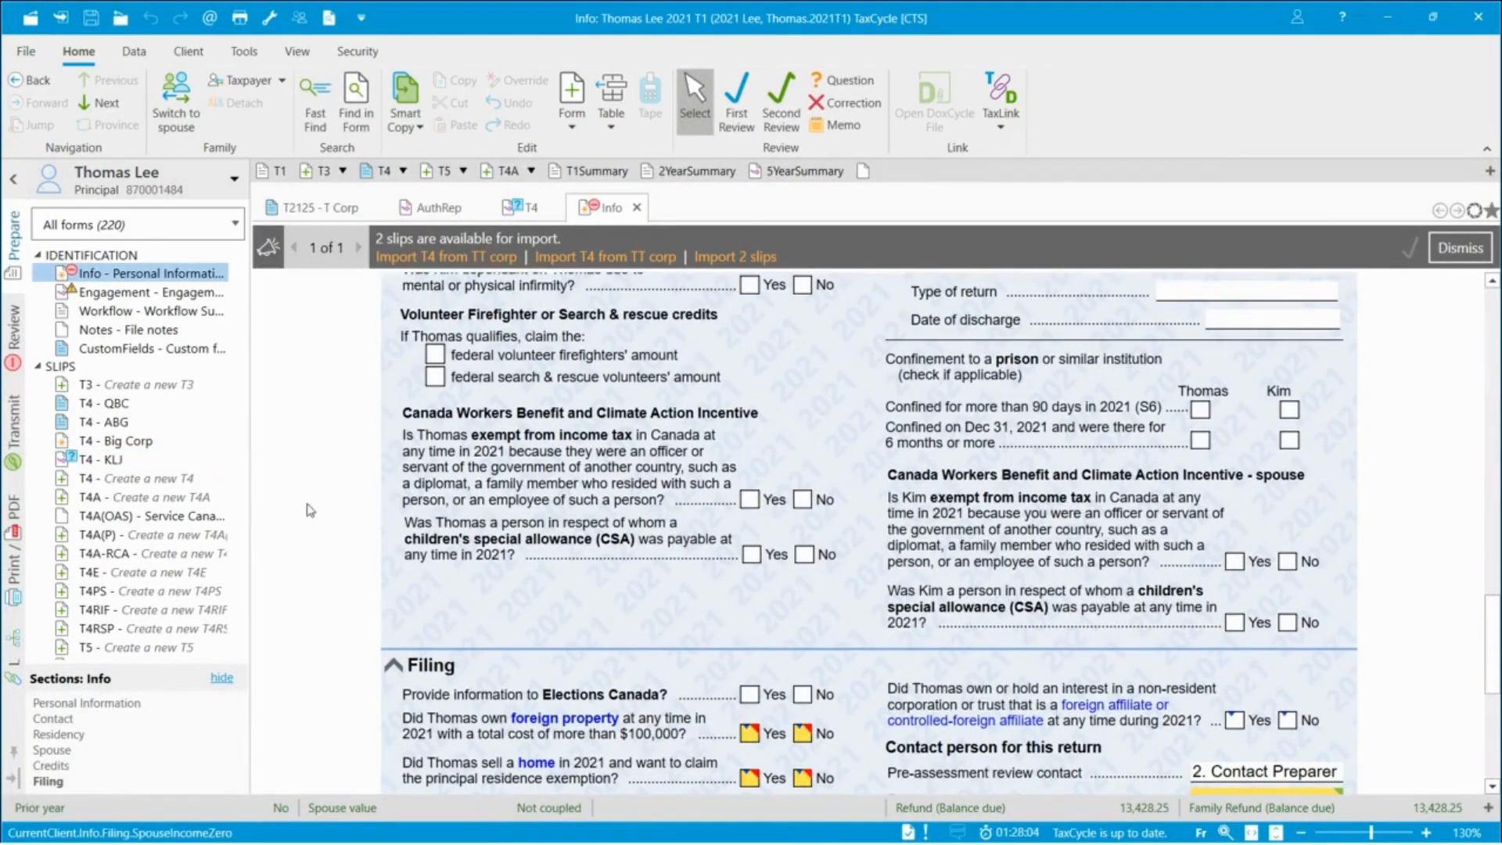
right_click(321, 496)
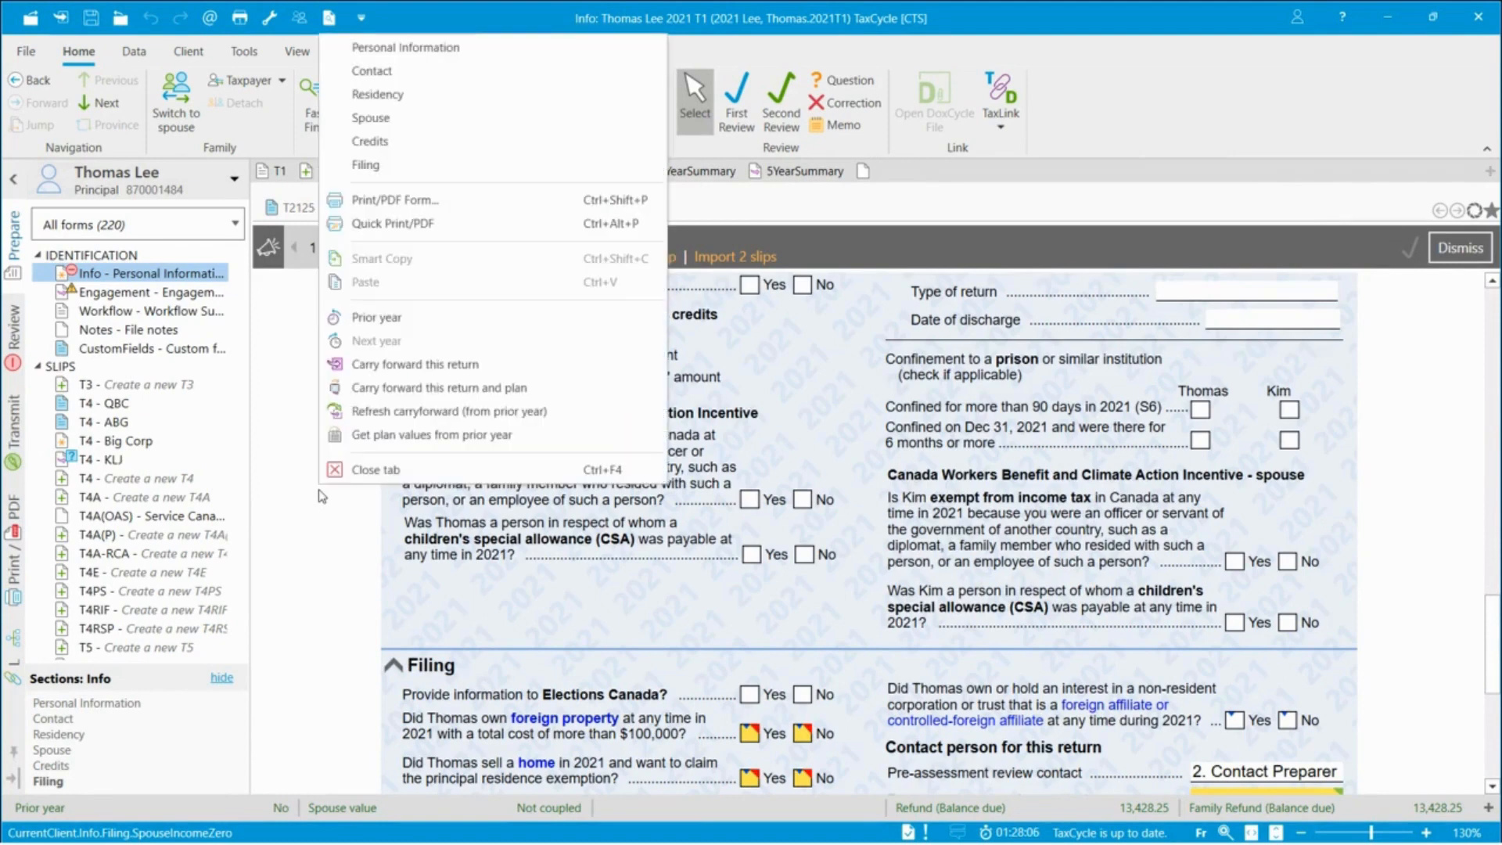
click(412, 321)
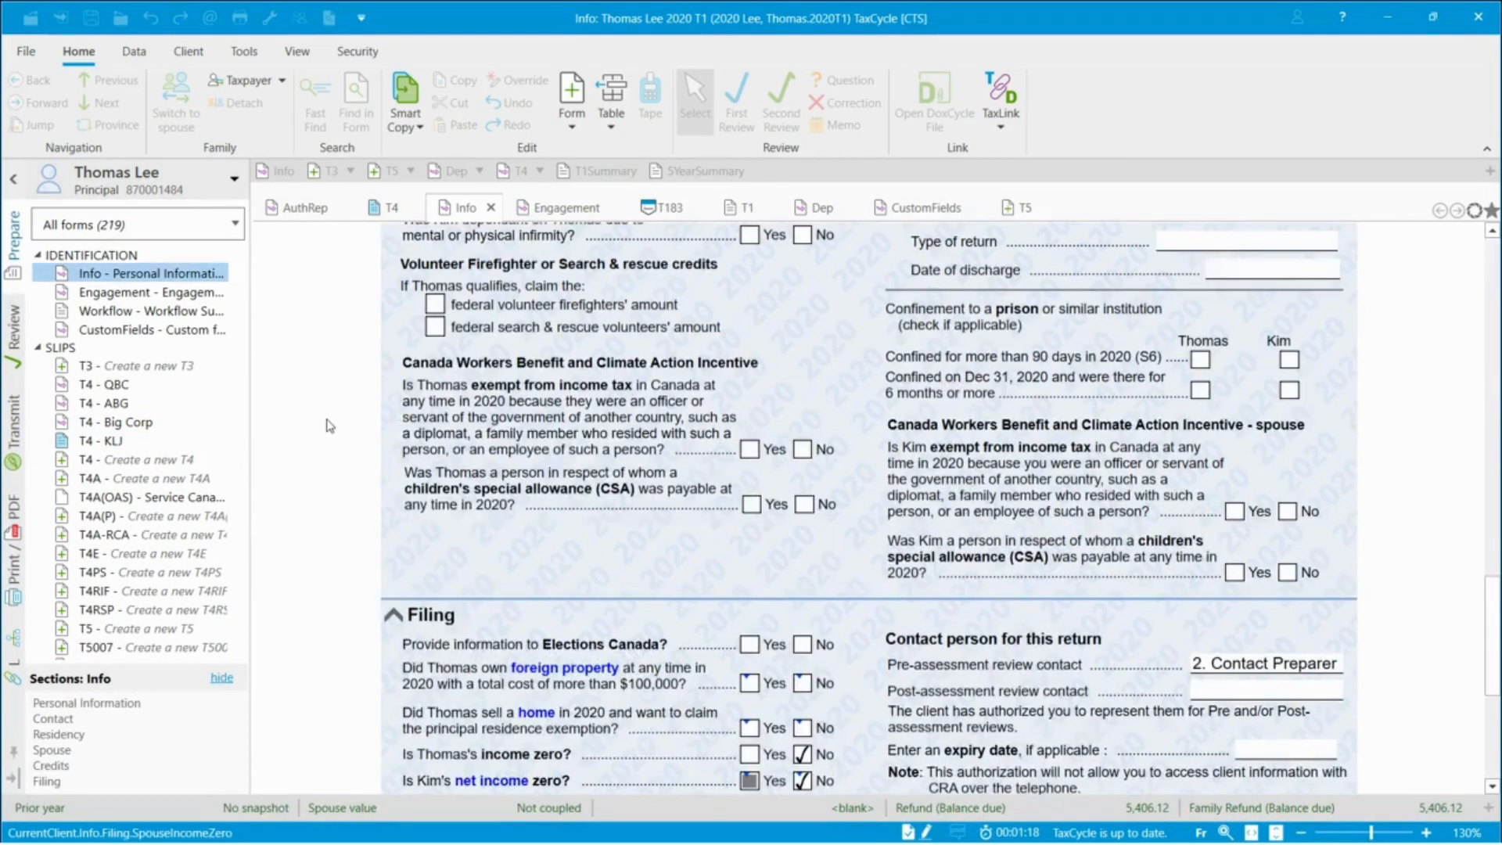
Try to open the return for the year before 2020 and cancel without creating or browsing for one.
right_click(330, 425)
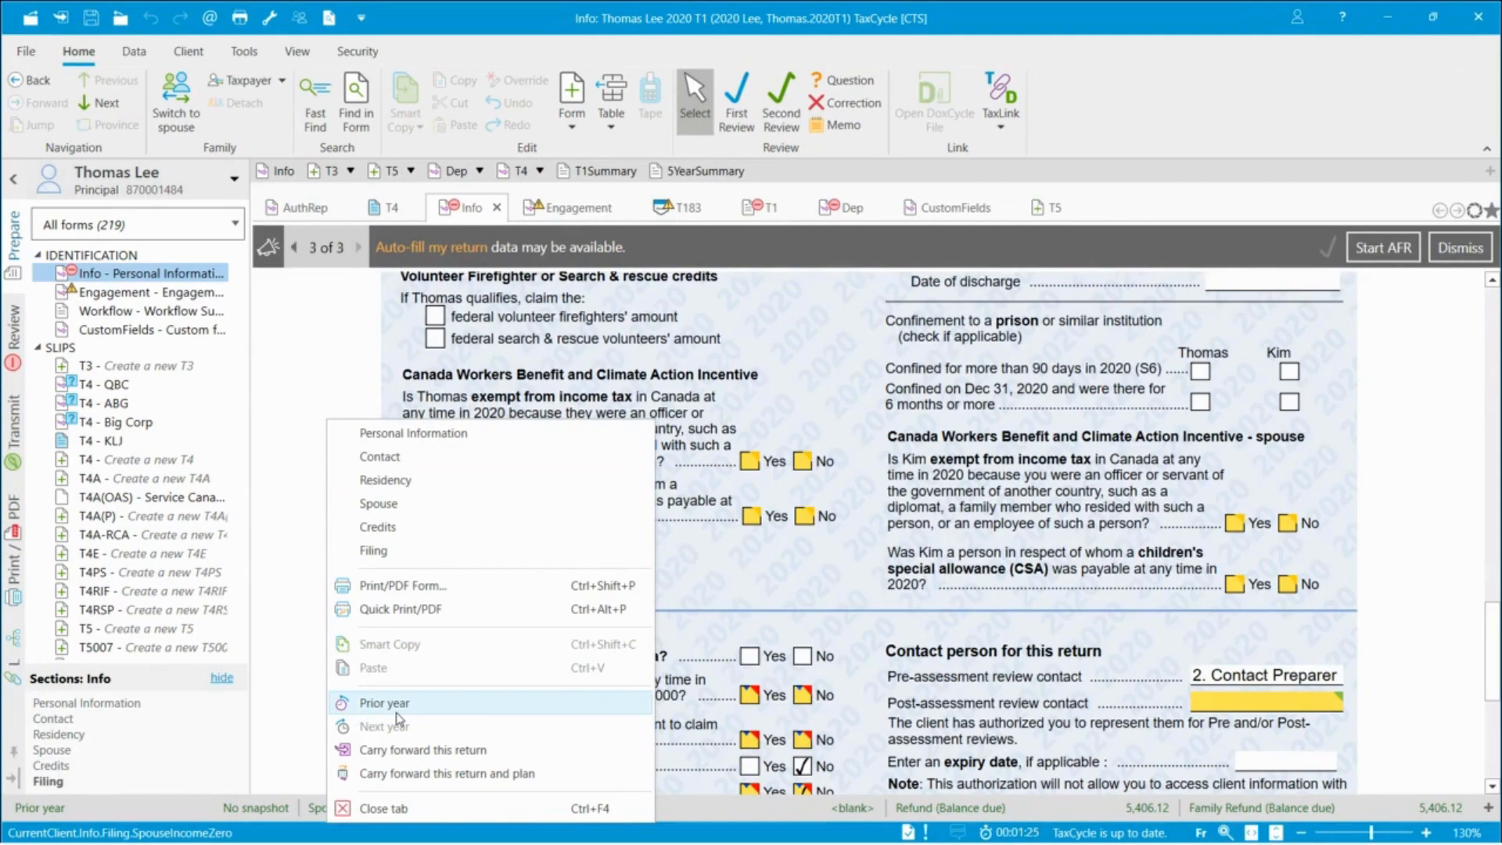
click(396, 708)
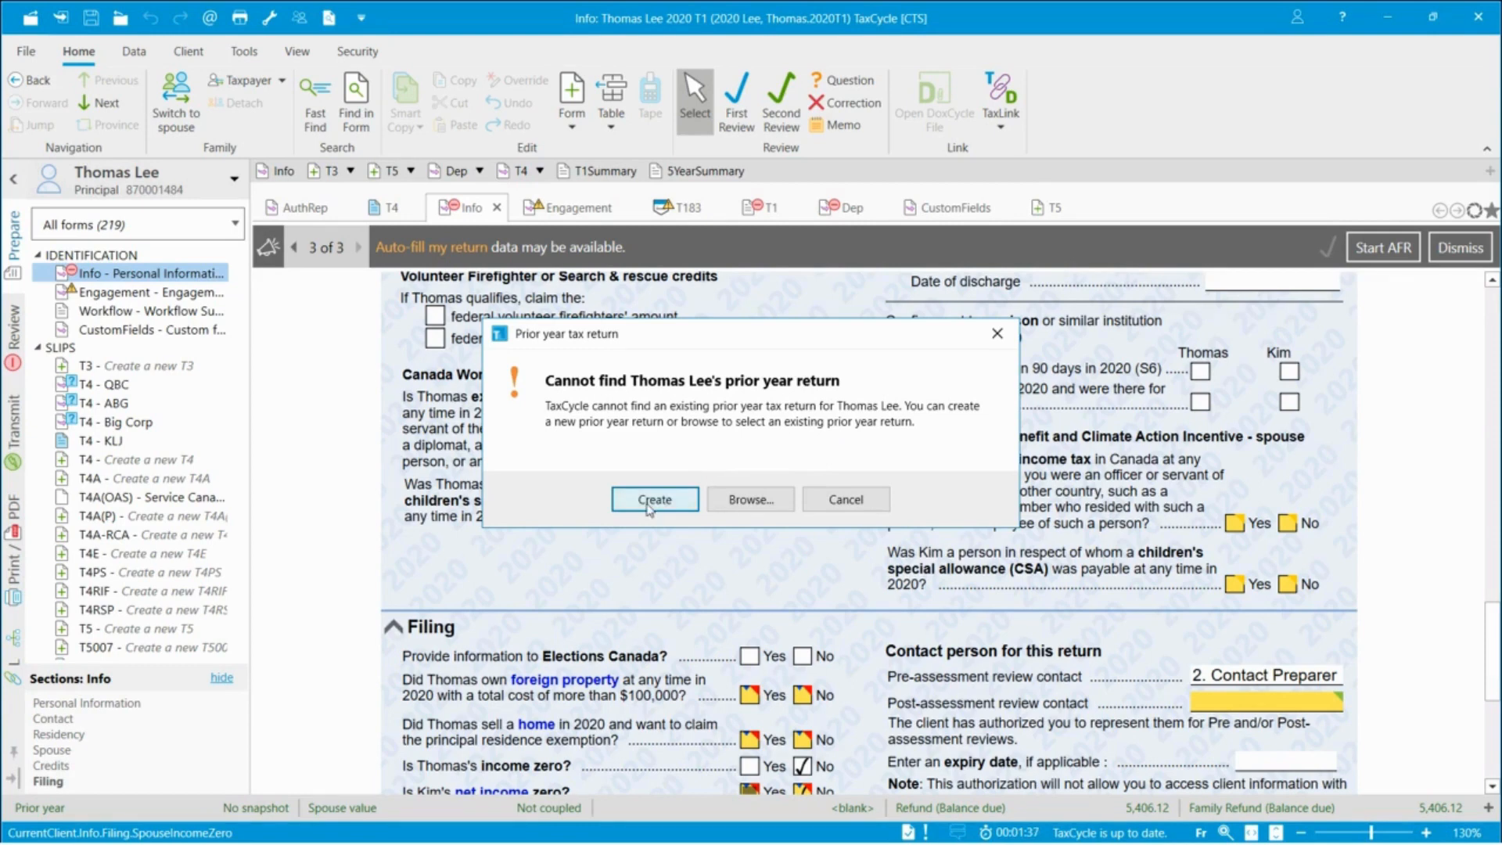
click(997, 336)
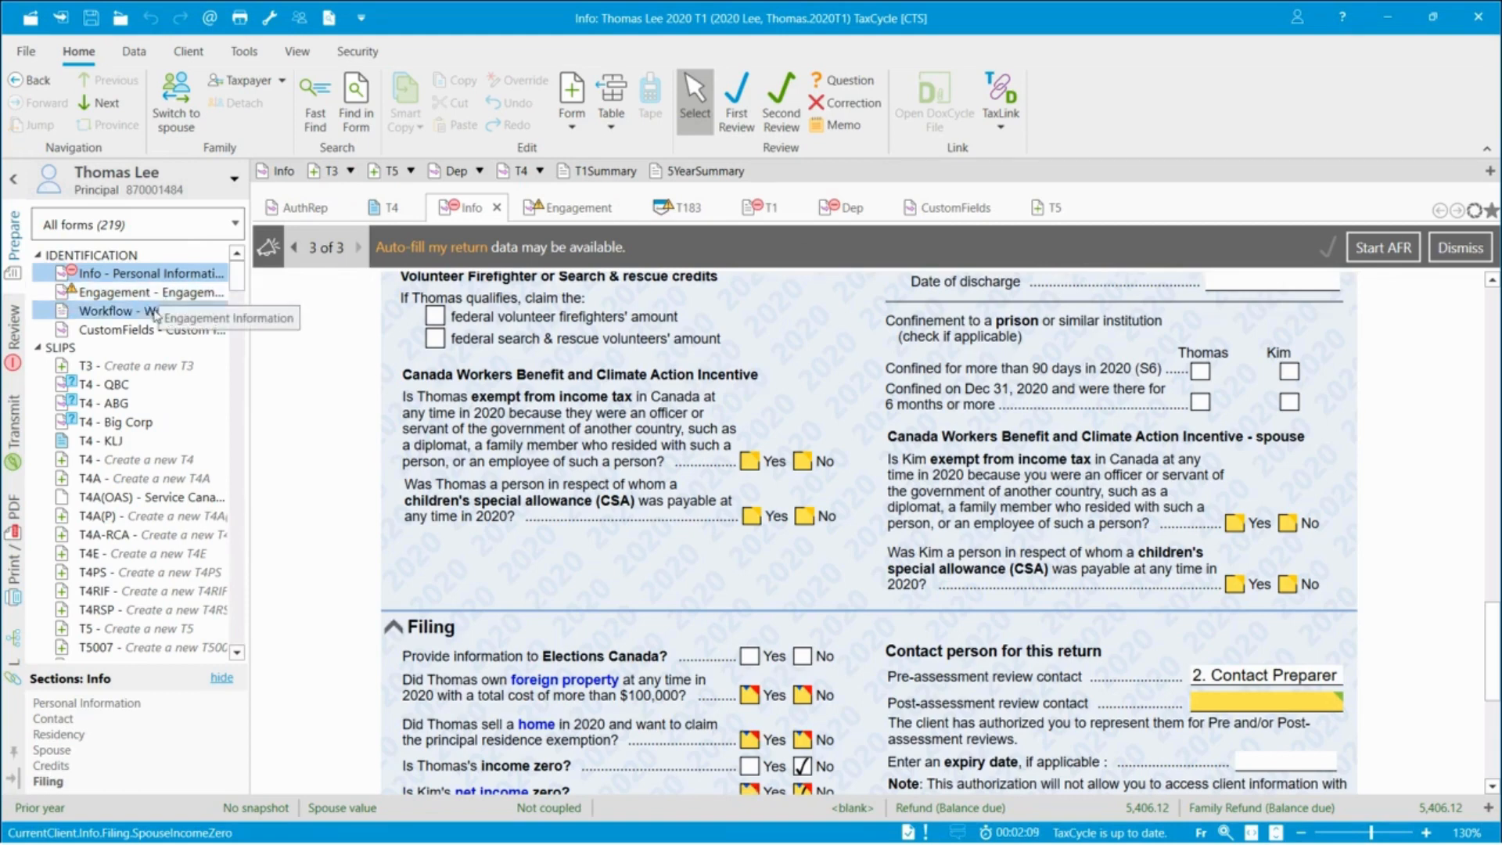
Display the family members linked to the 2020 return.
click(232, 184)
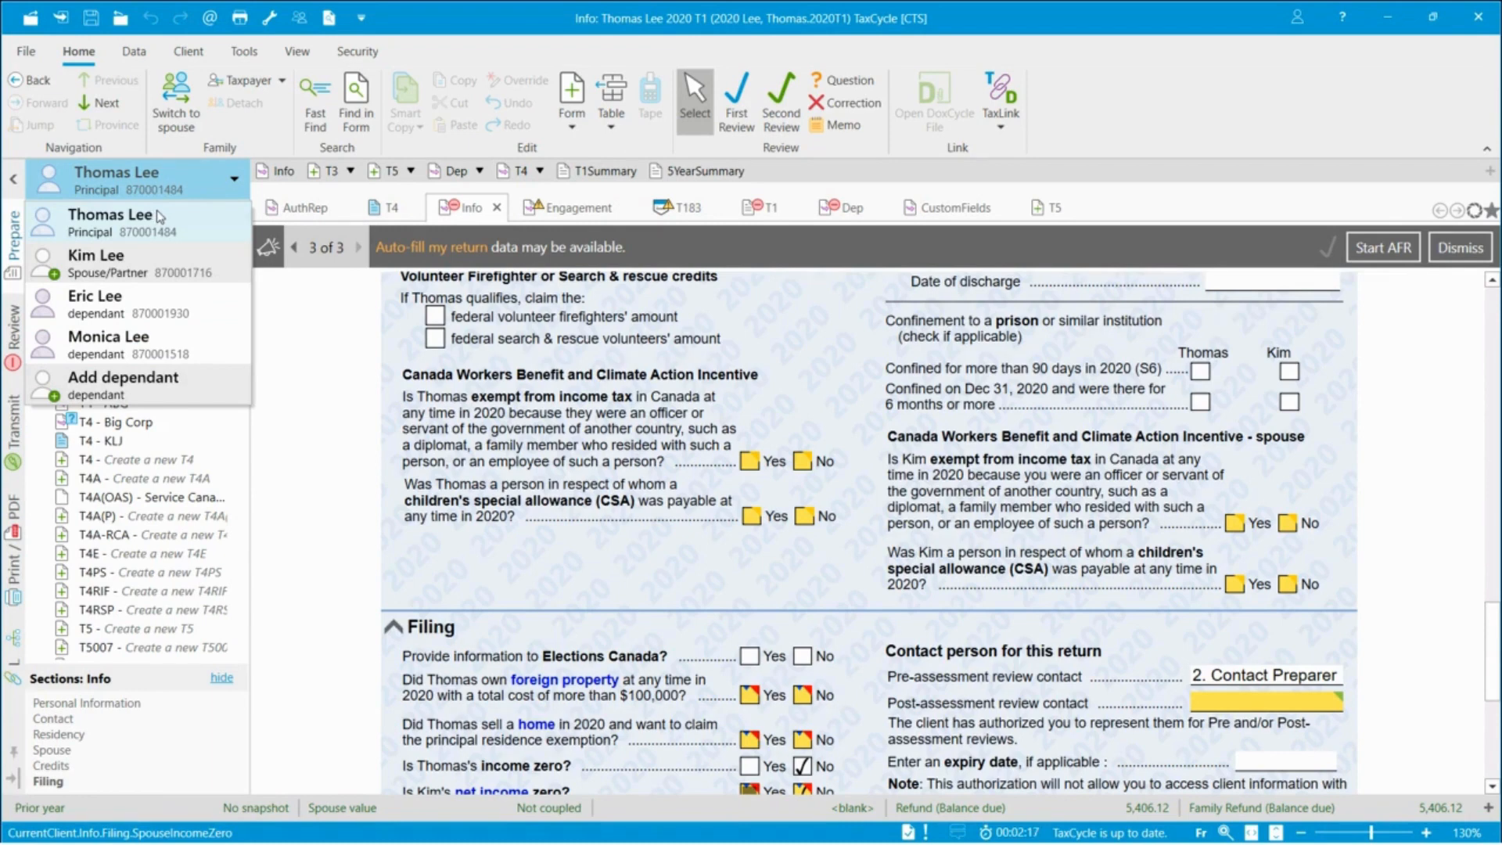
click(327, 374)
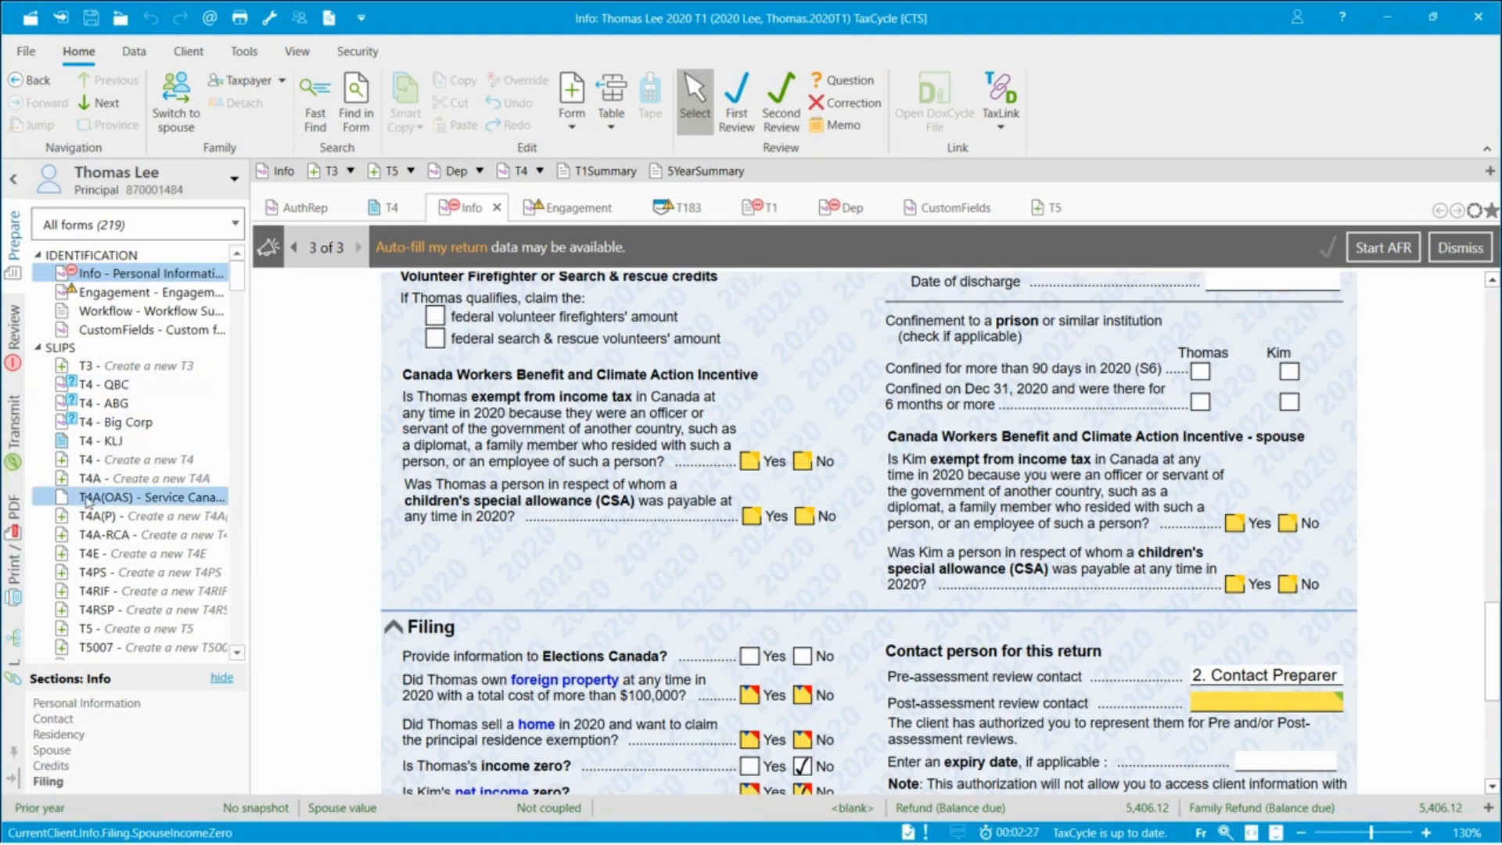
Create a T4 slip in the 2020 return for issuer LGH with box 14 employment income of 60,000.
click(116, 463)
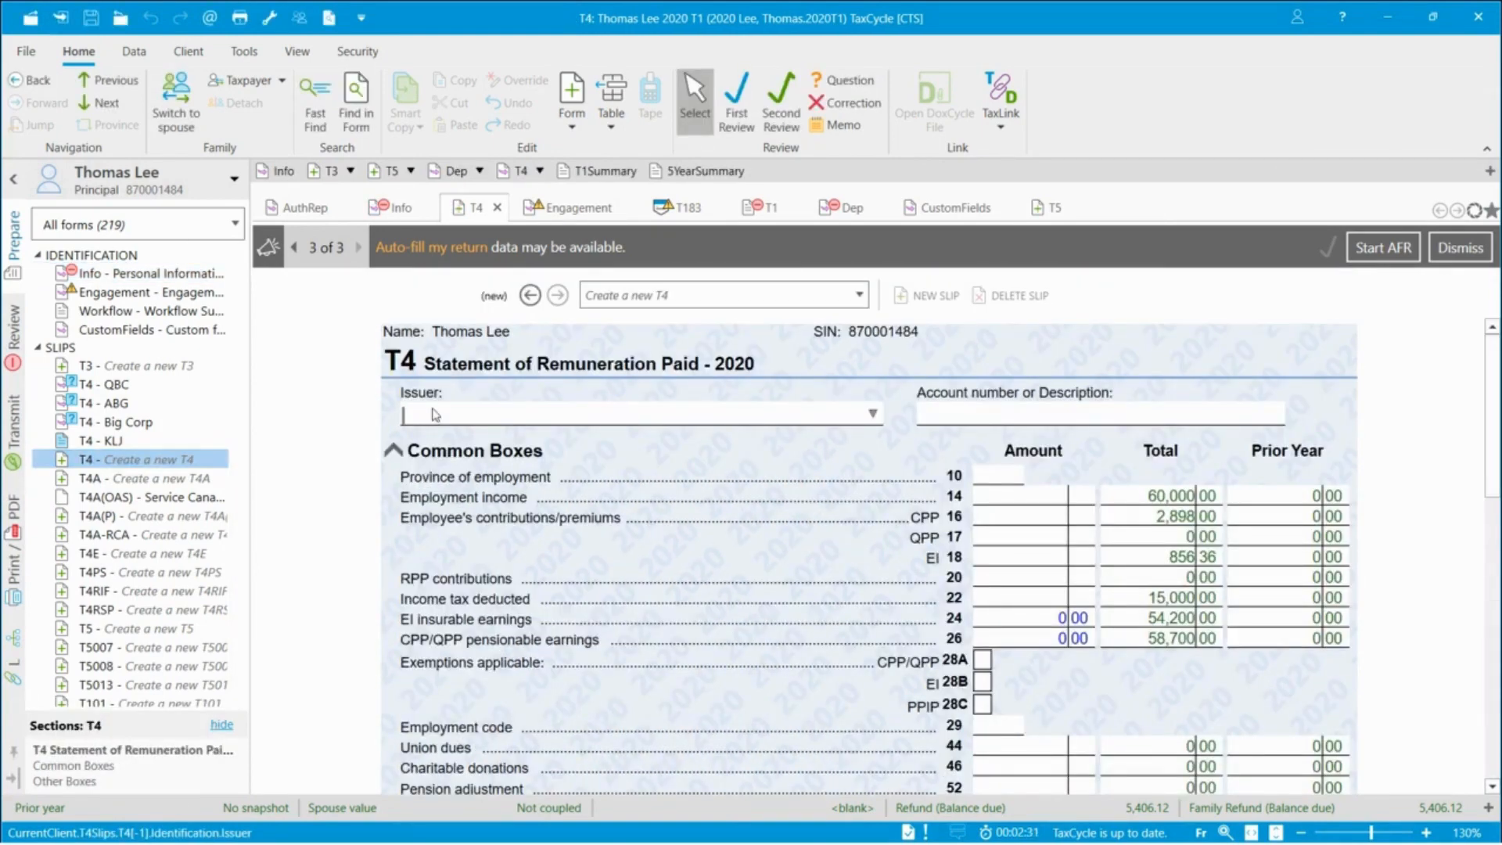
text(L)
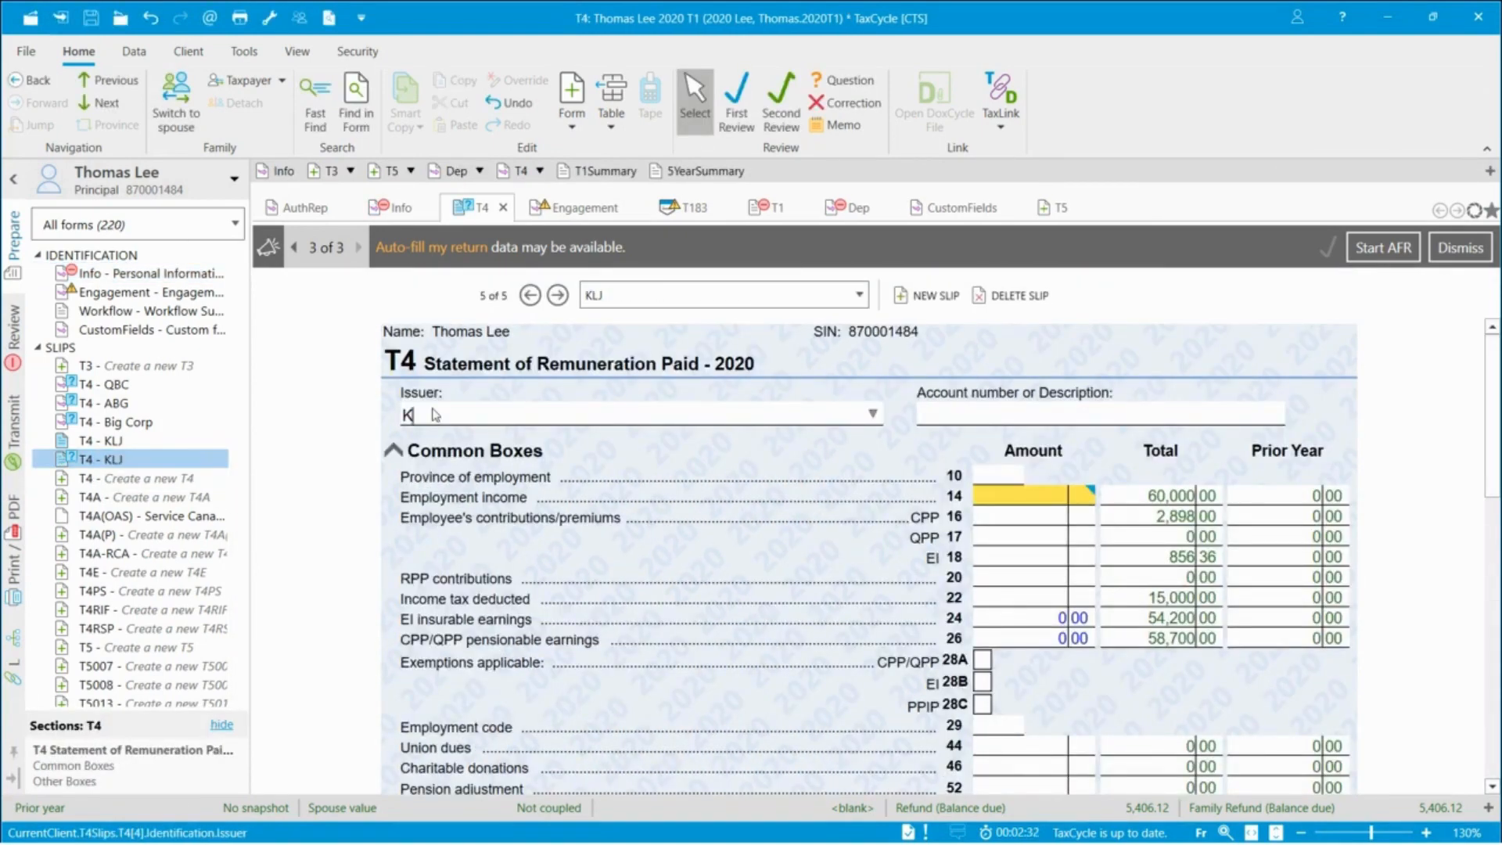
text(GH)
click(1050, 499)
text(600000)
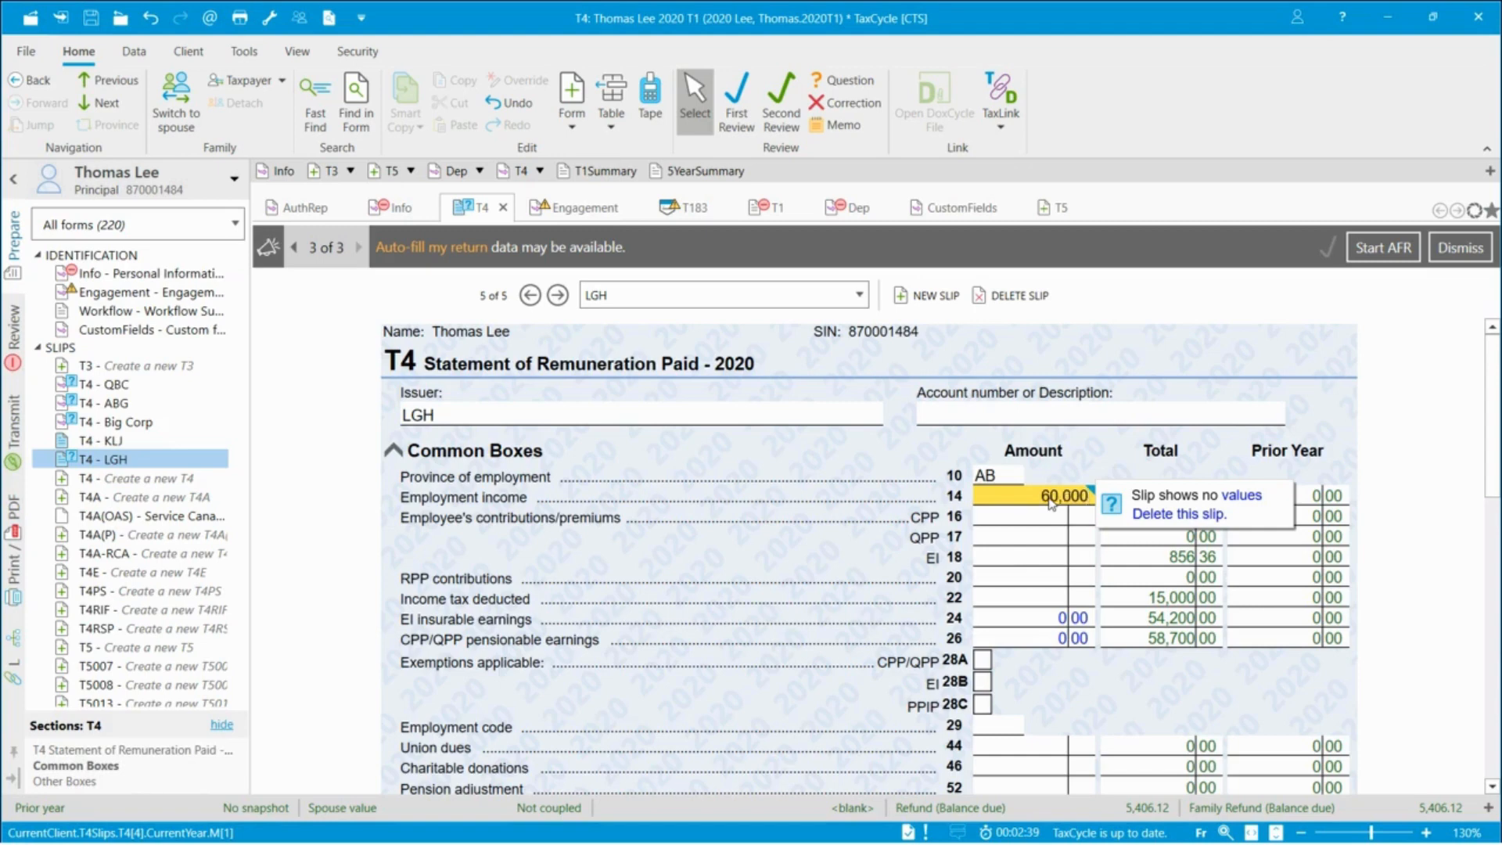
key(Tab)
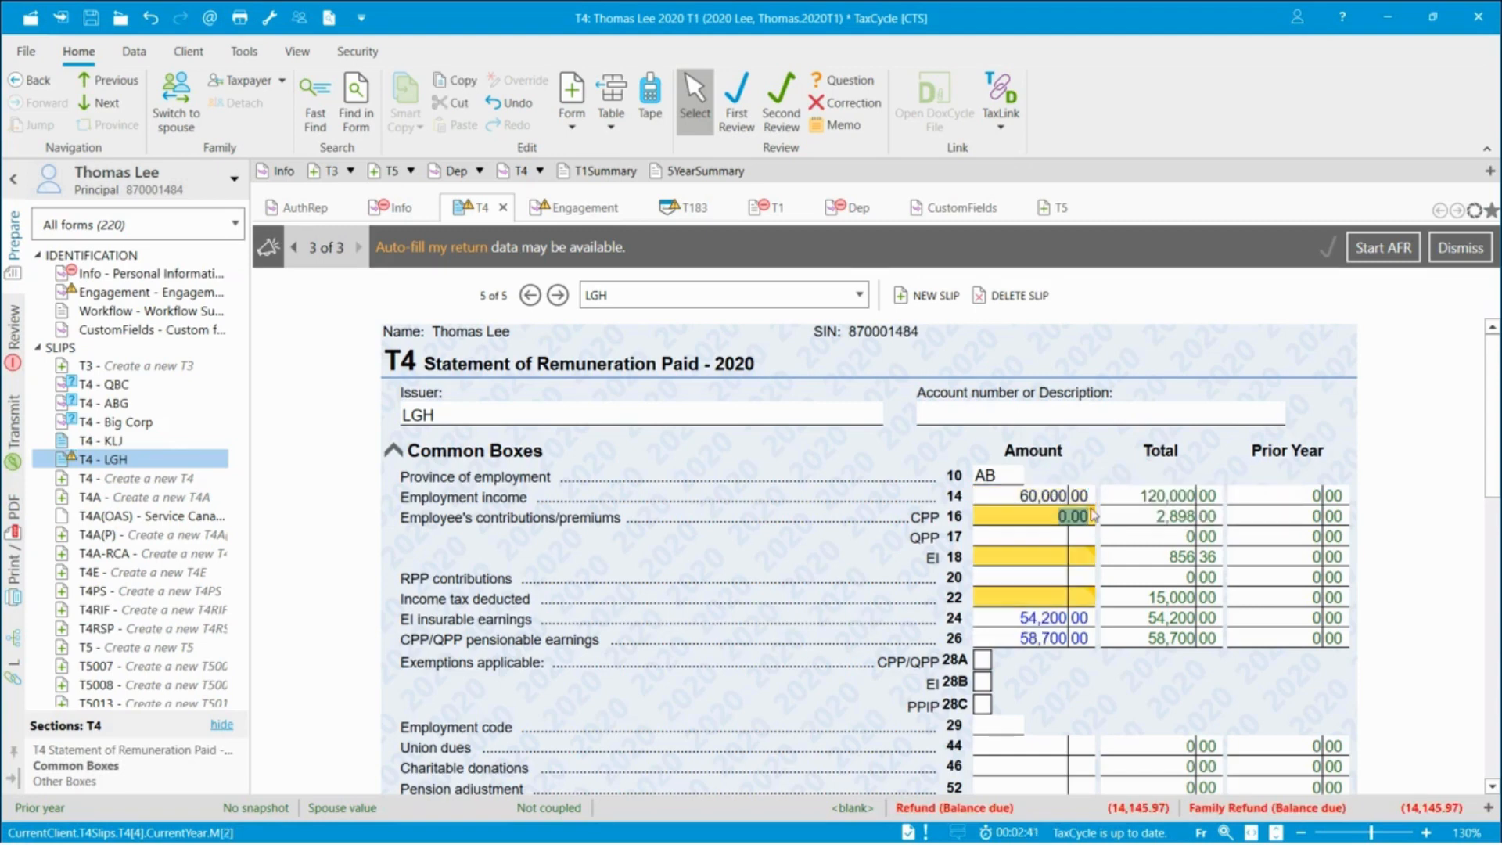
On the LGH T4 slip, set CPP contributions to 2,898.00, EI premiums to 856.36 and income tax deducted to 15,000.
click(1207, 546)
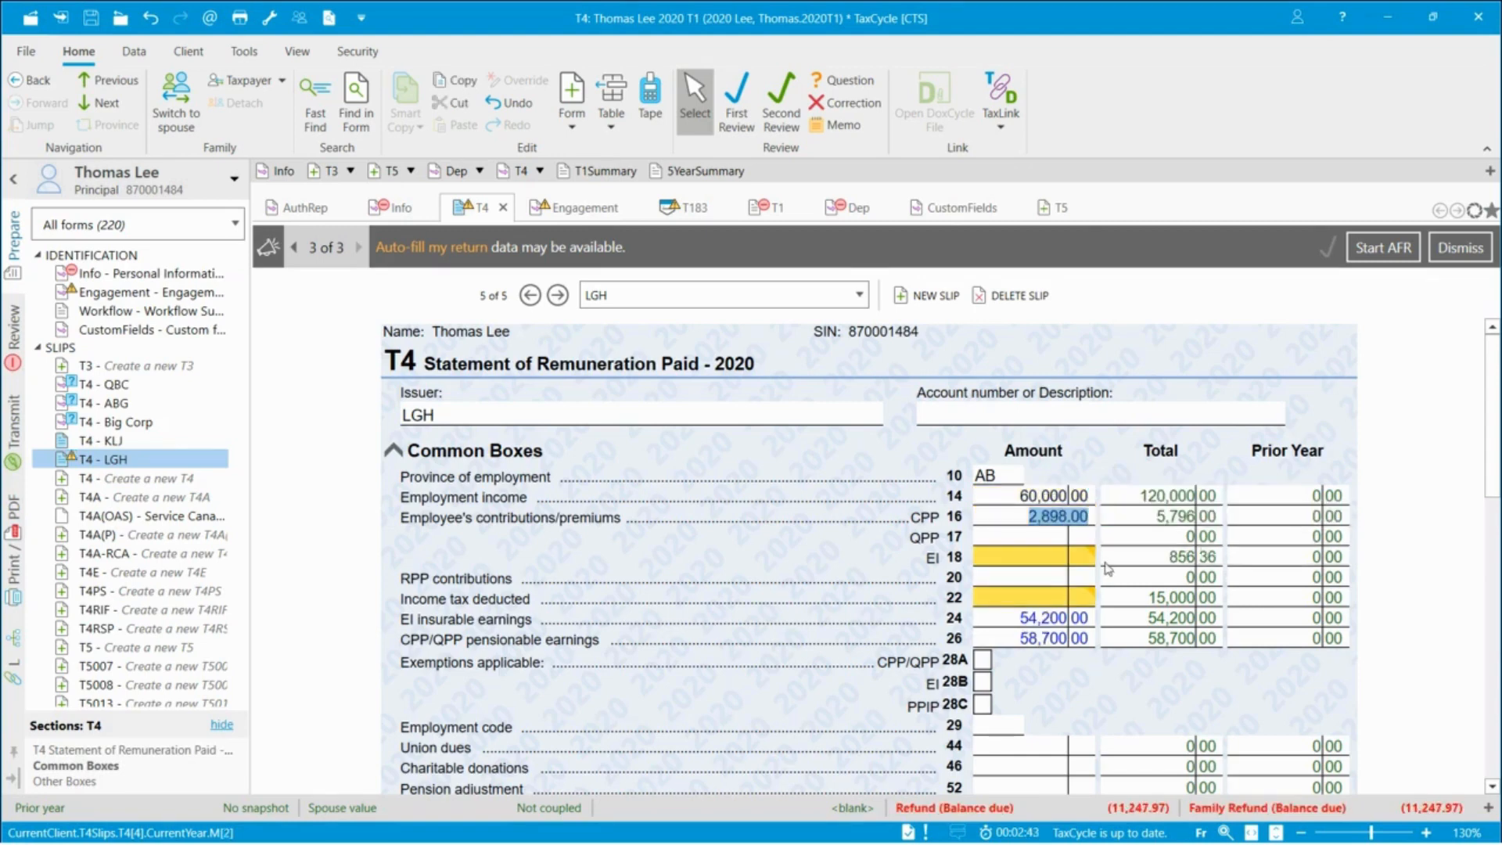
click(1192, 587)
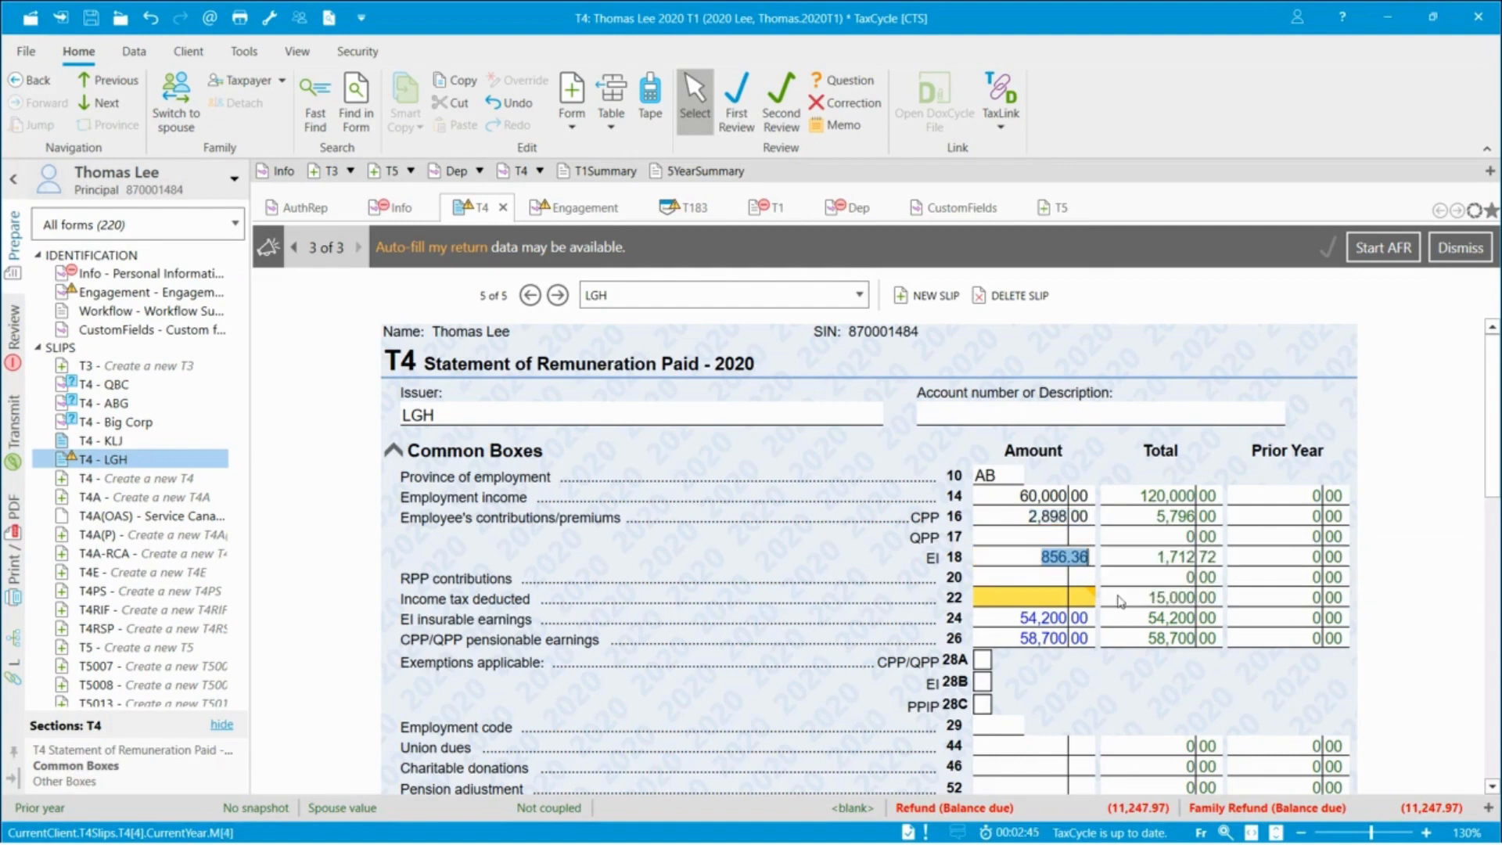
click(1059, 597)
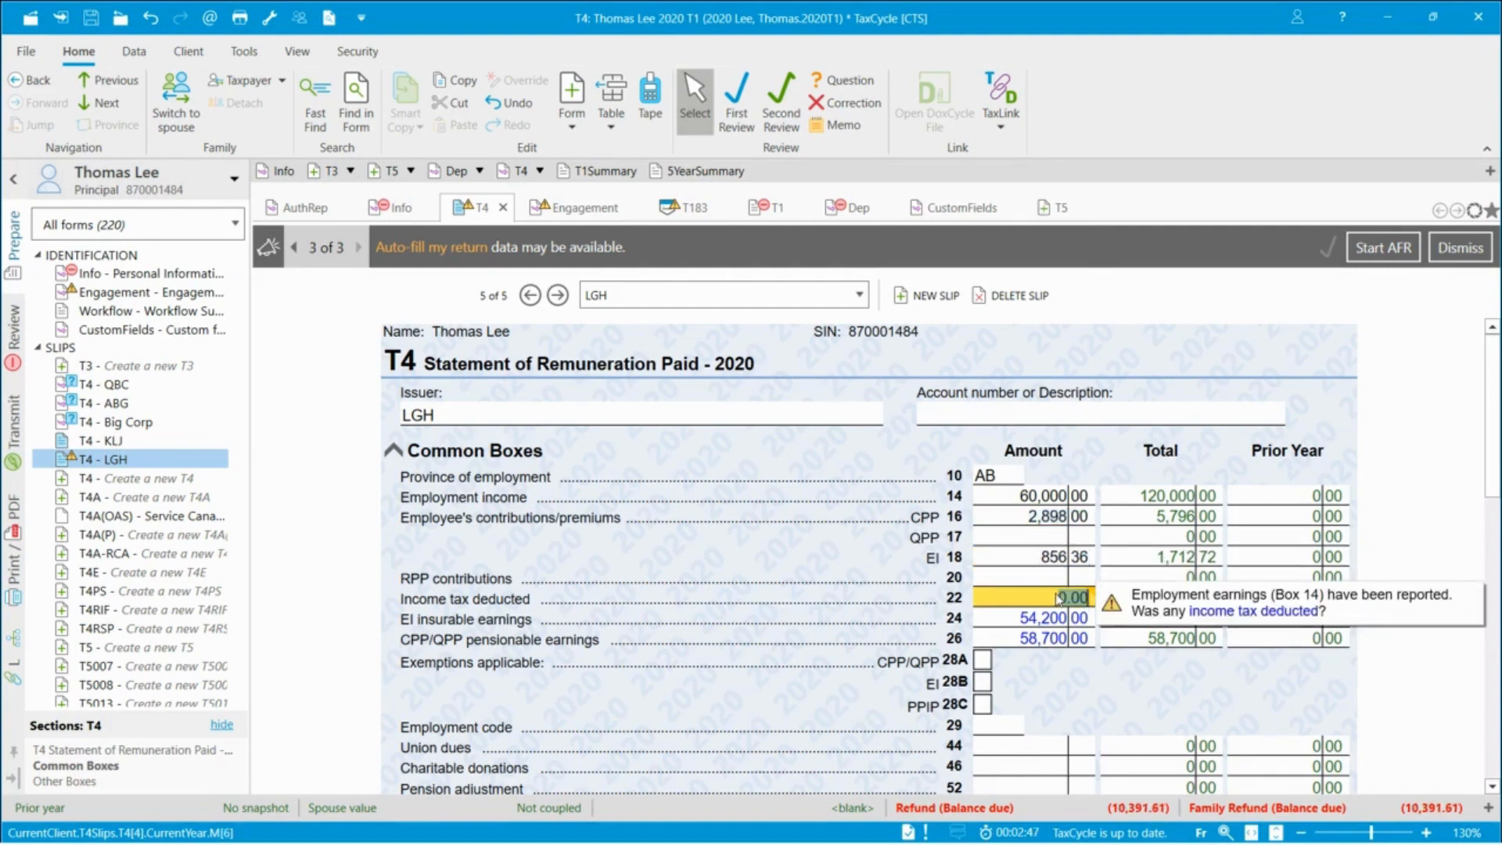
text(15,000)
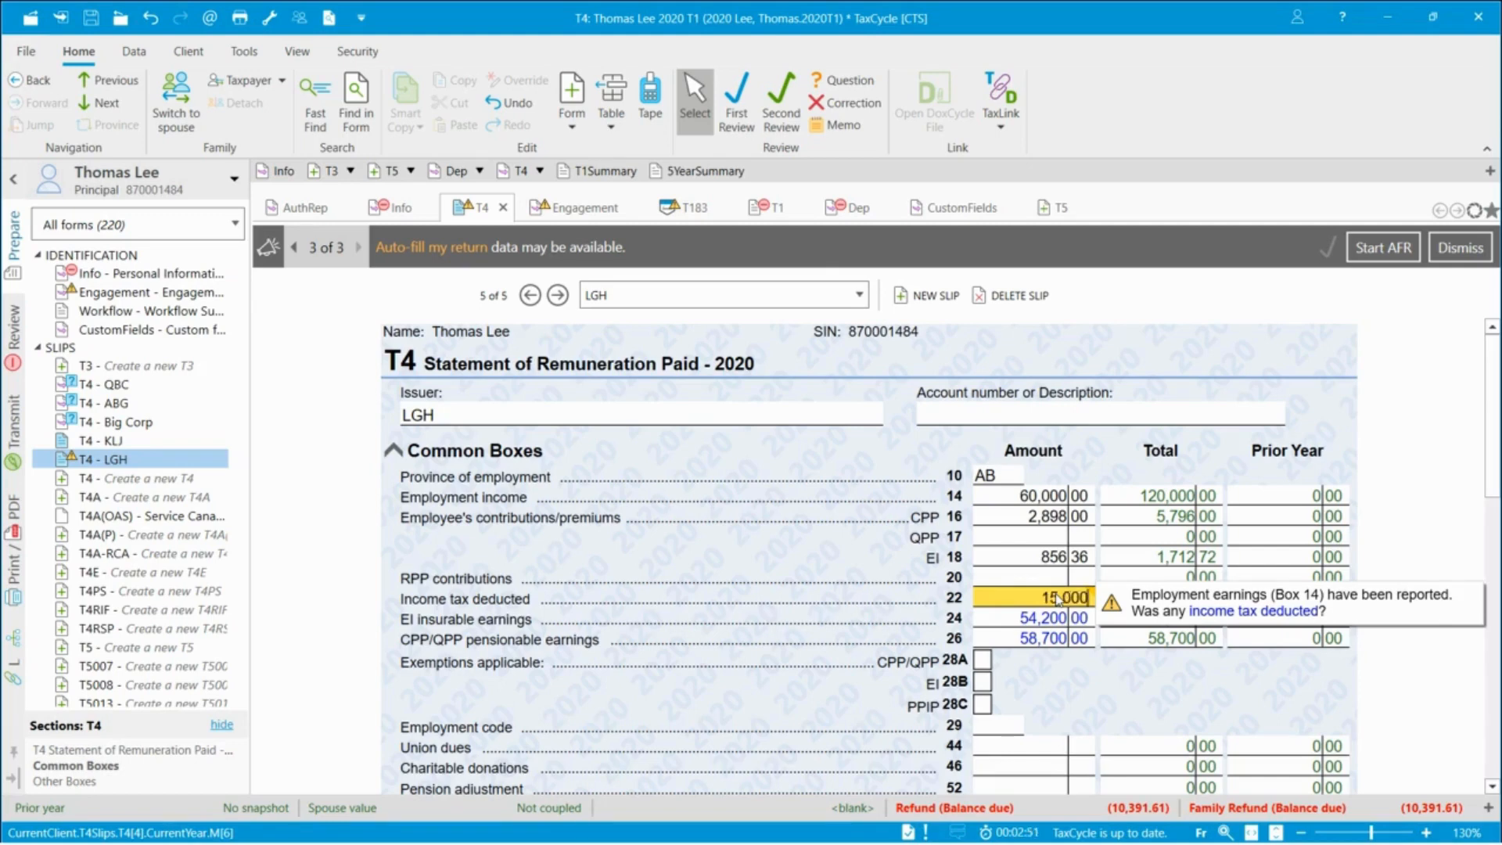
key(Tab)
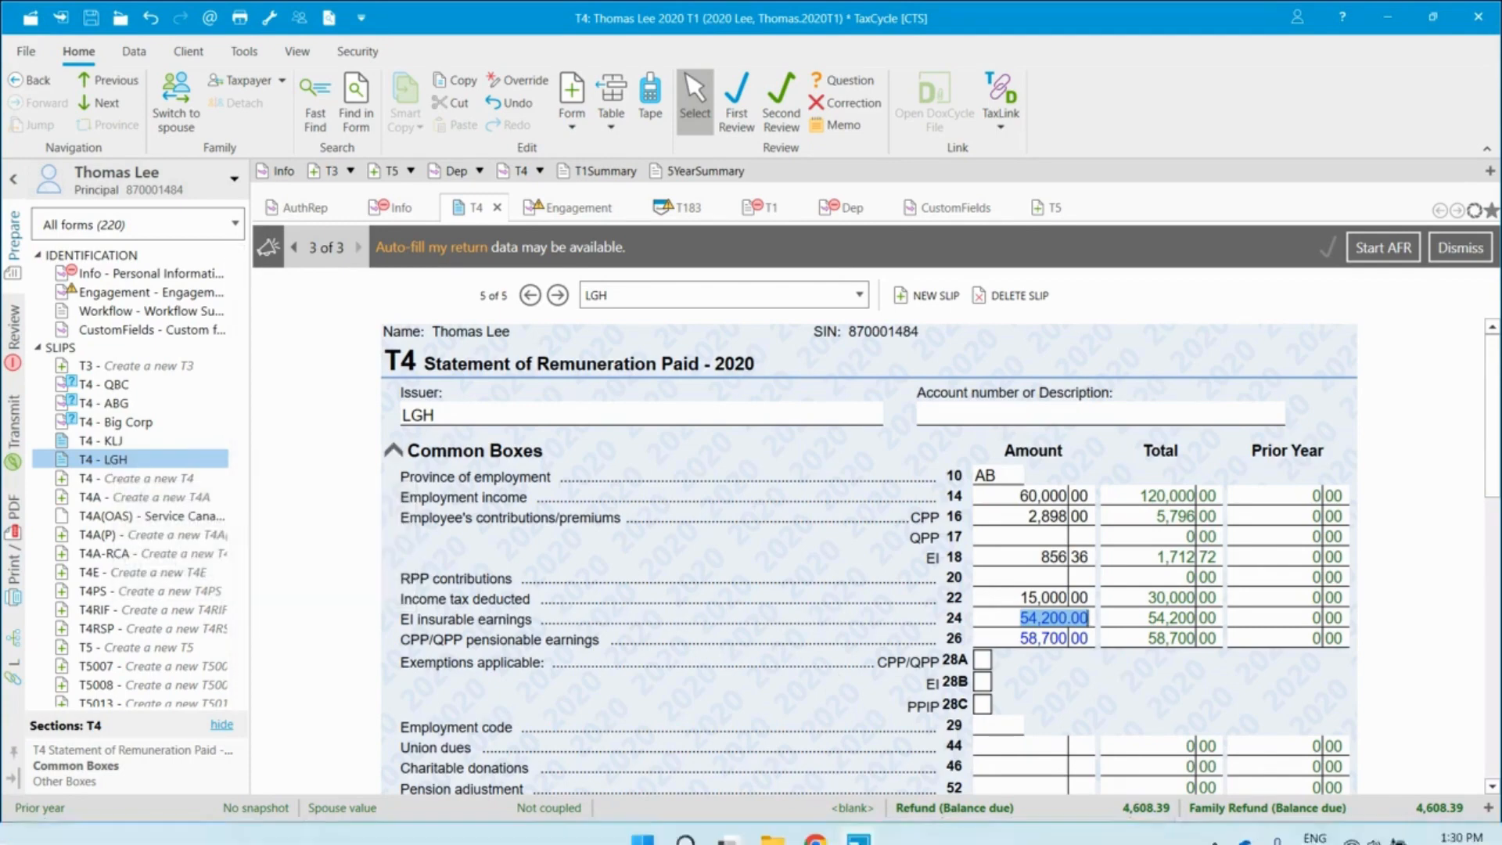
Switch to the 2021 return and refresh its carryforward from the 2020 return.
mouse_move(868, 823)
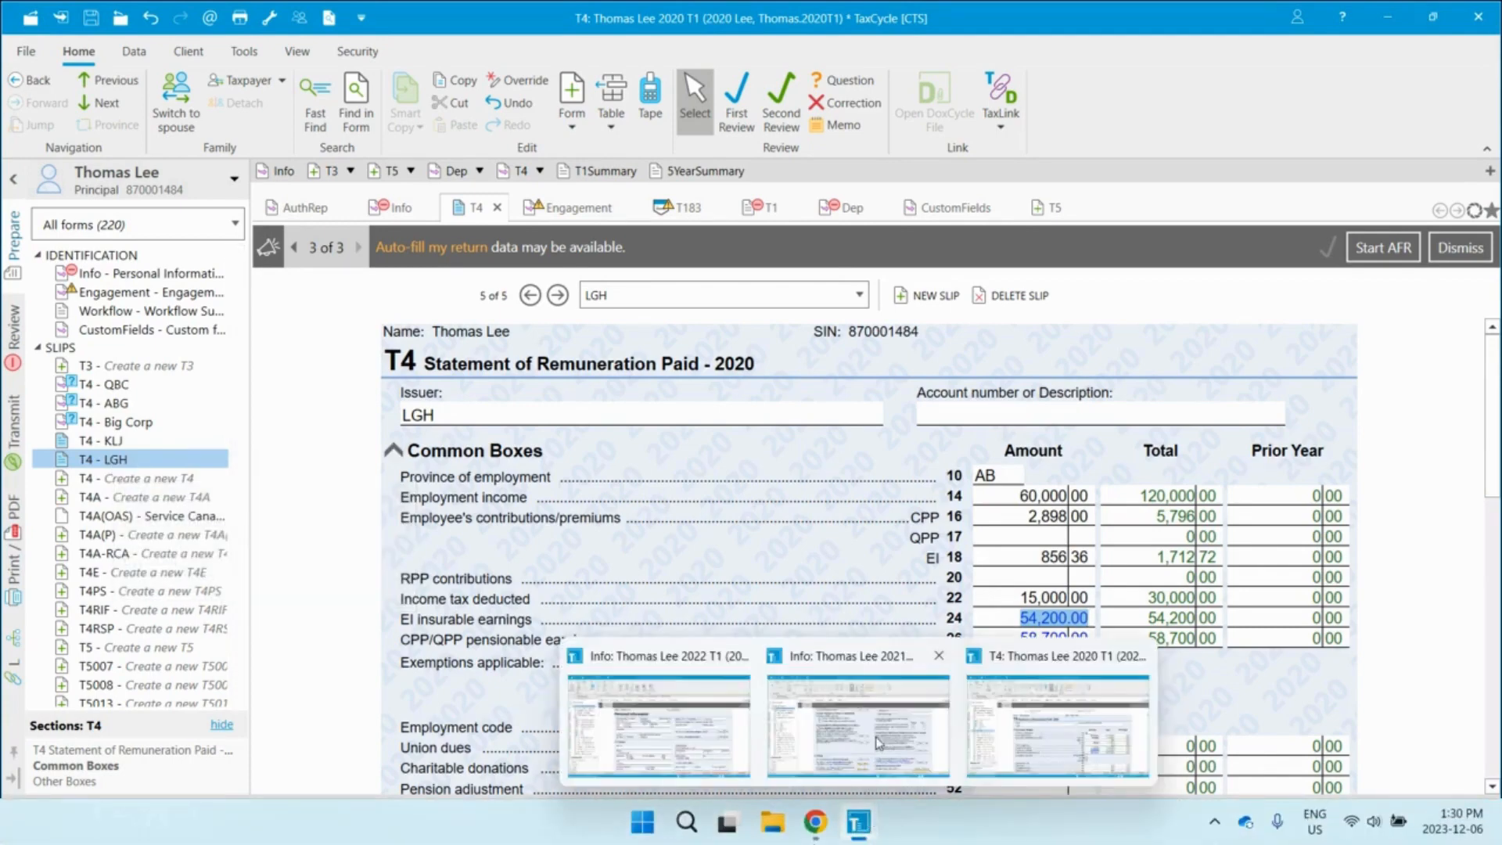
click(878, 743)
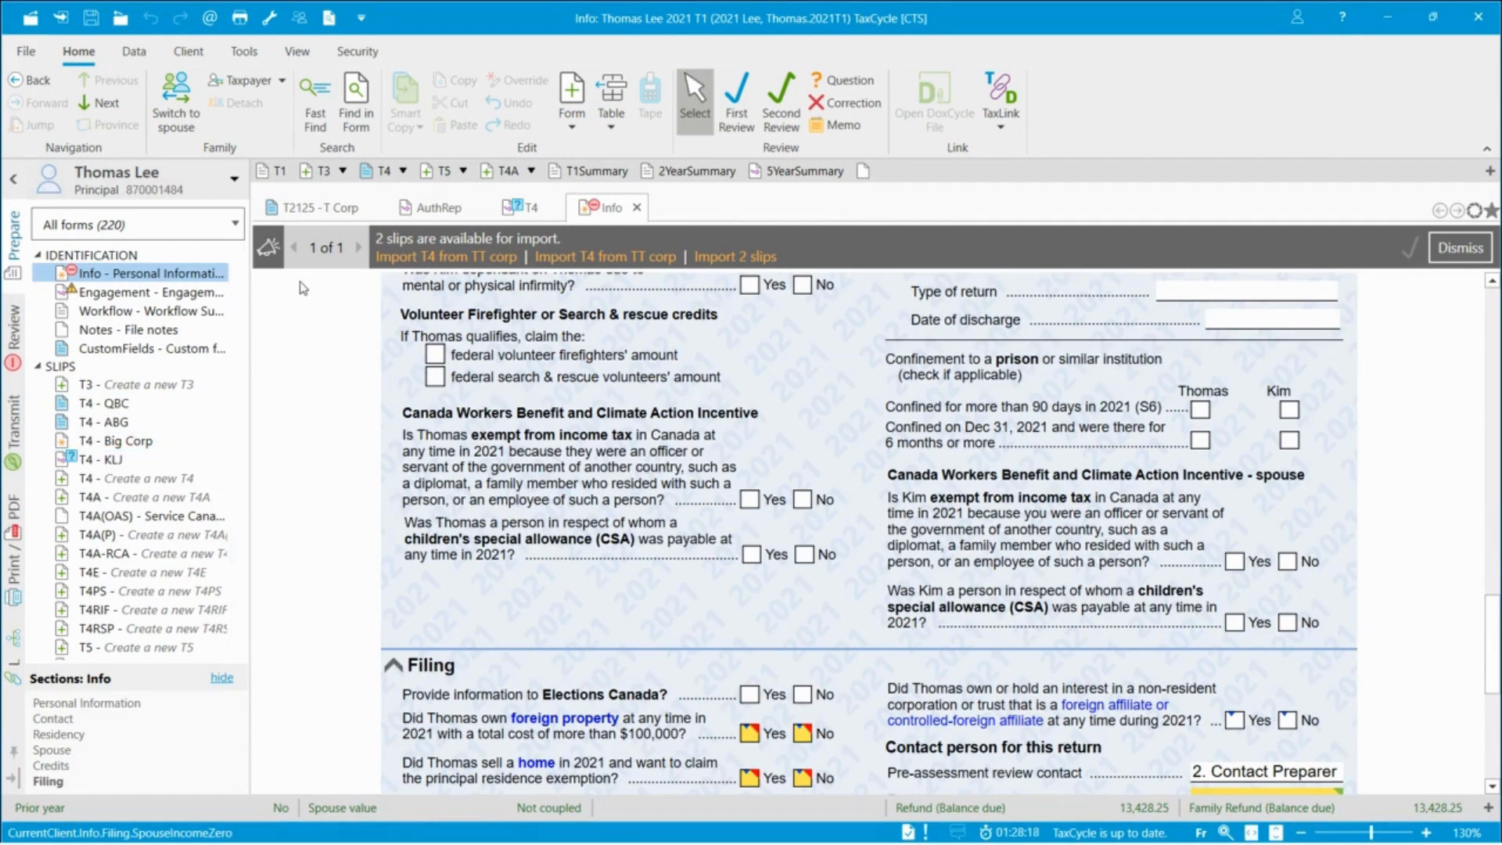
right_click(306, 332)
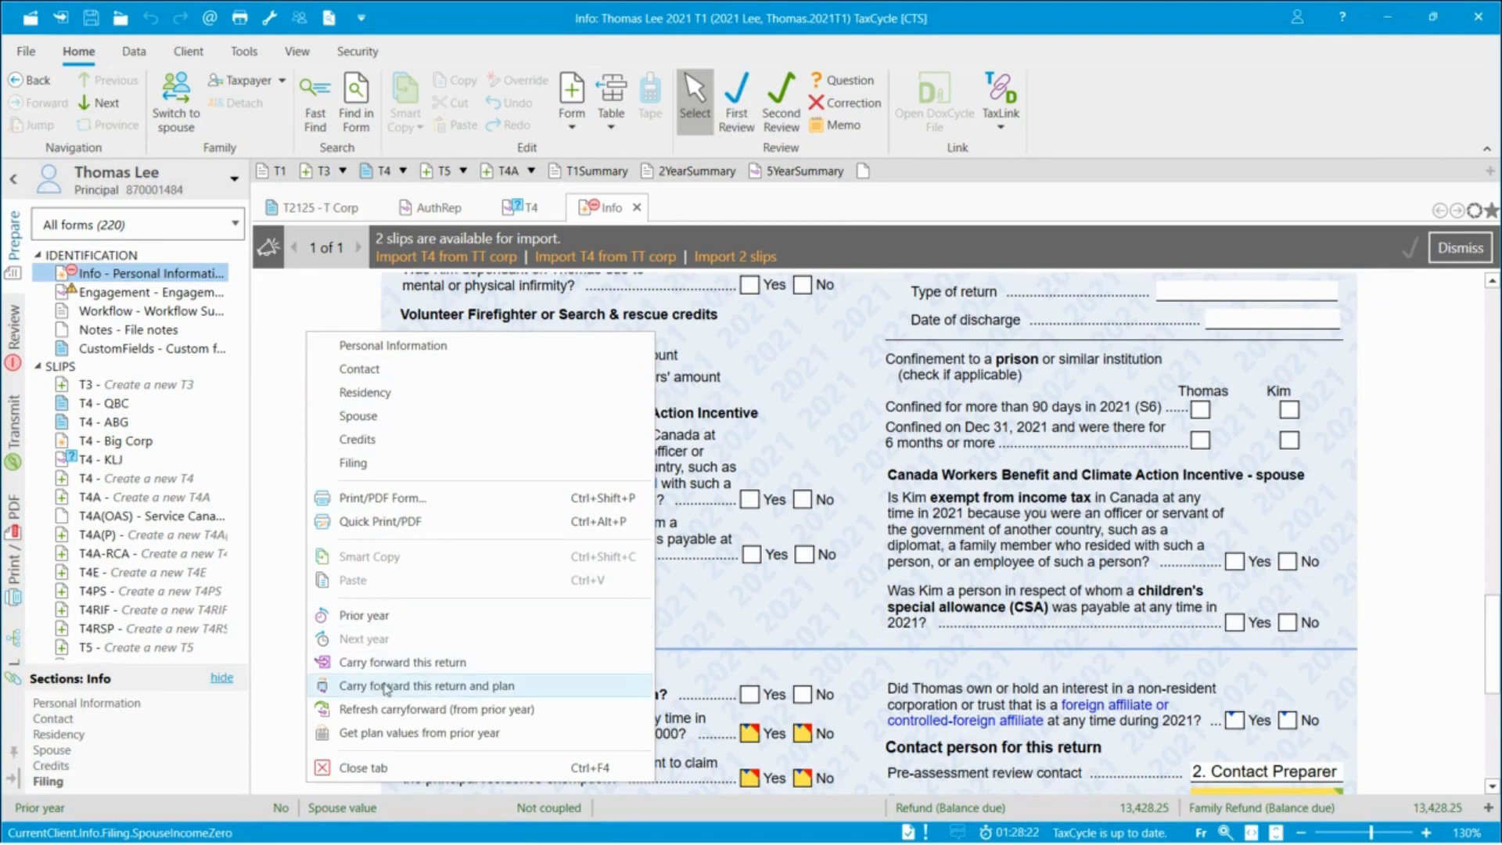
click(256, 366)
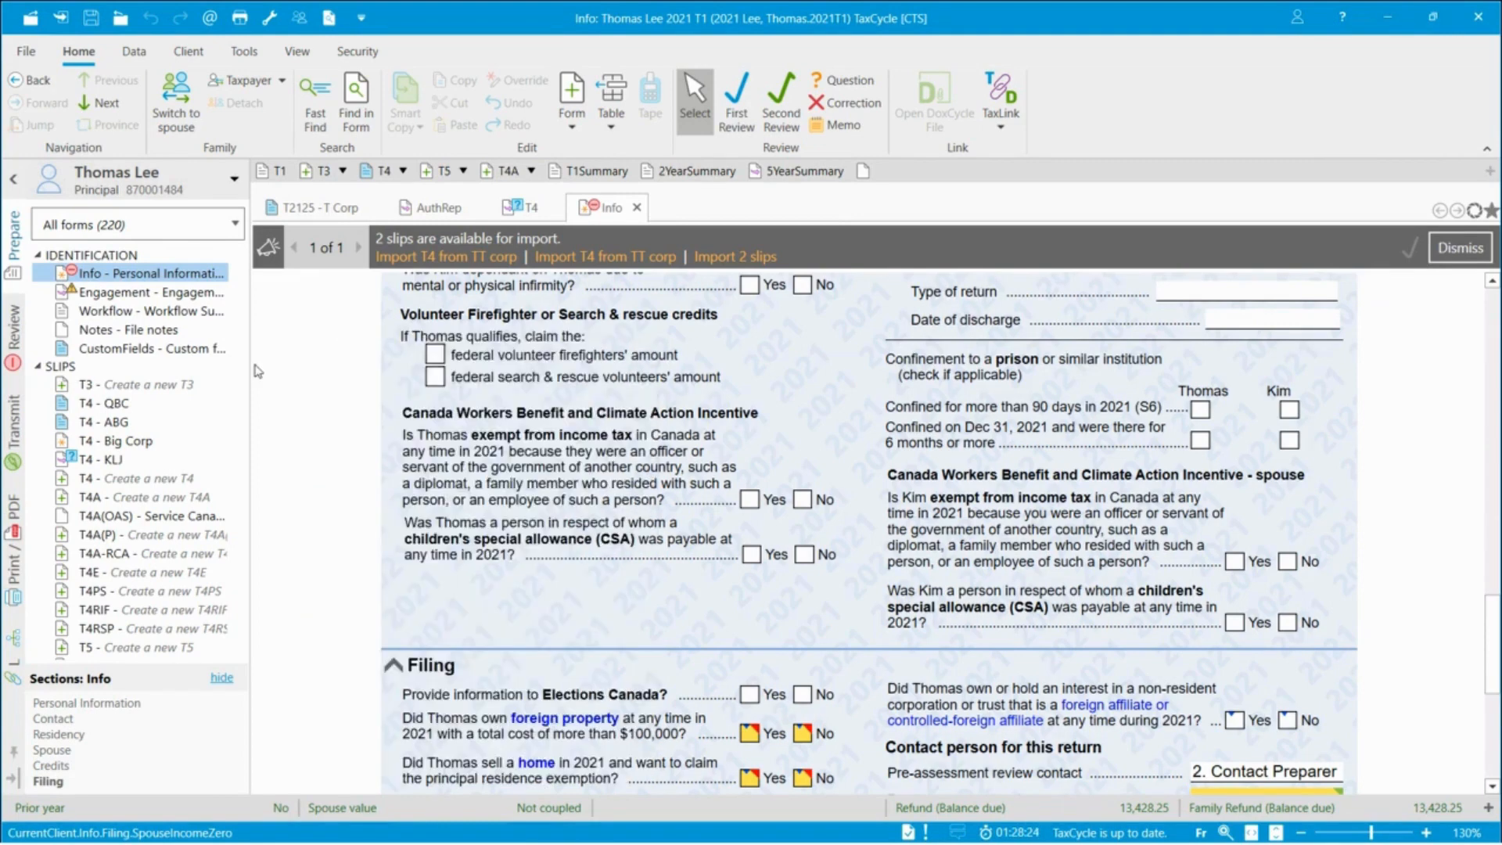
click(131, 51)
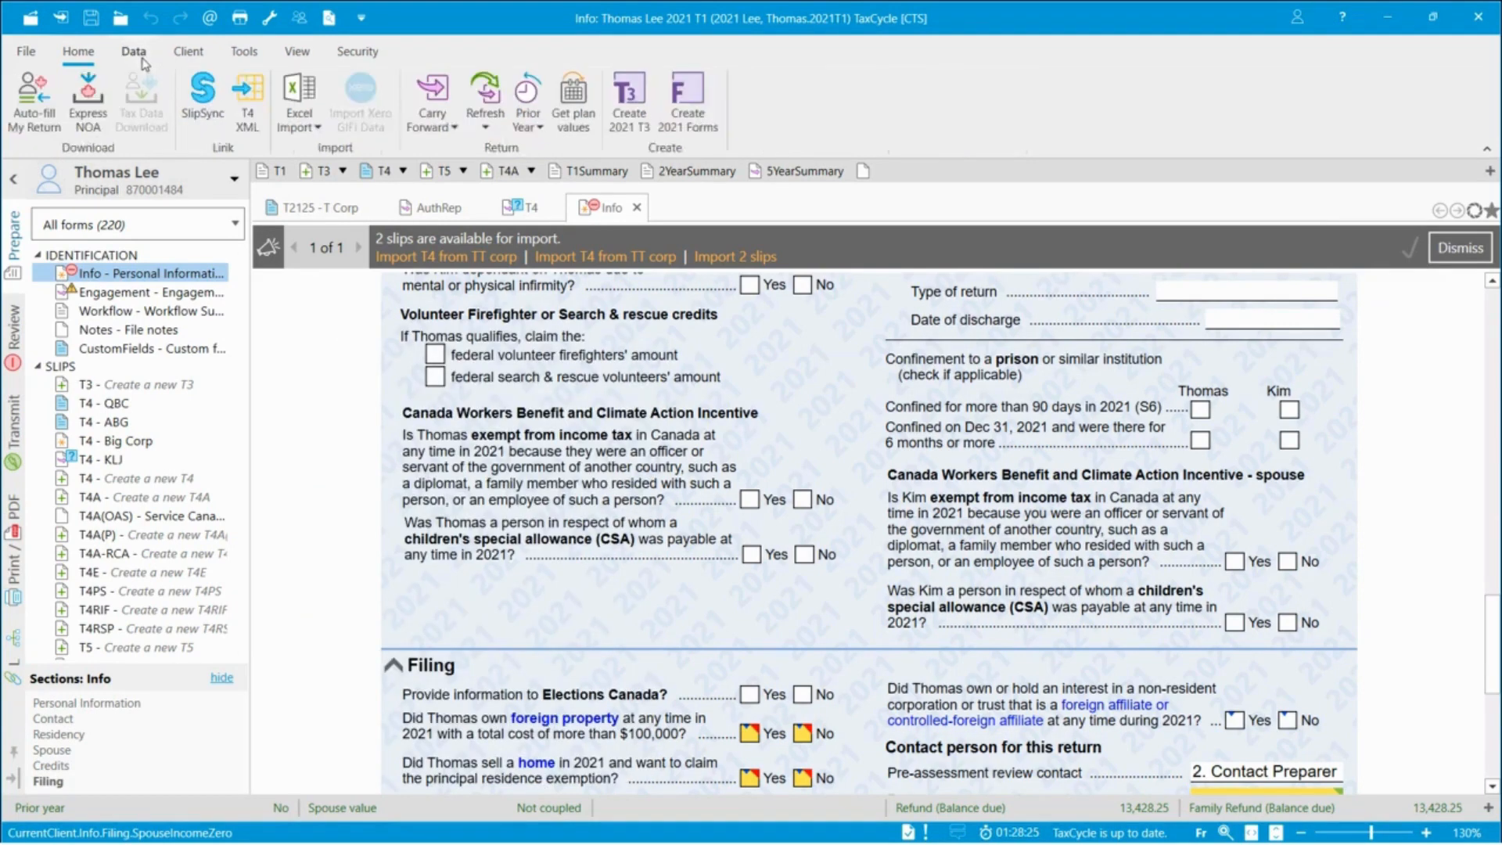
click(488, 132)
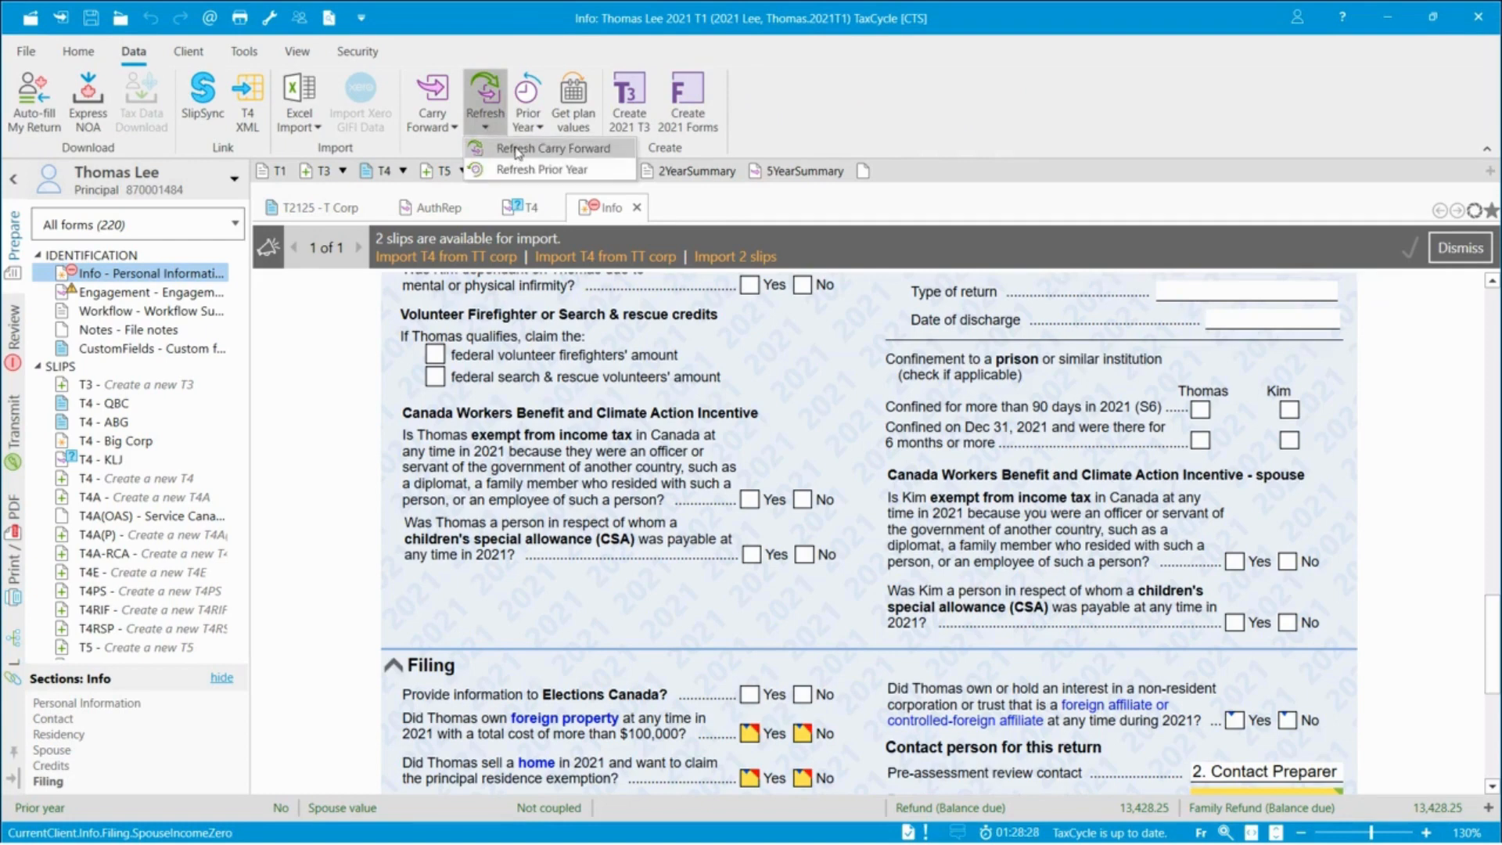
click(516, 146)
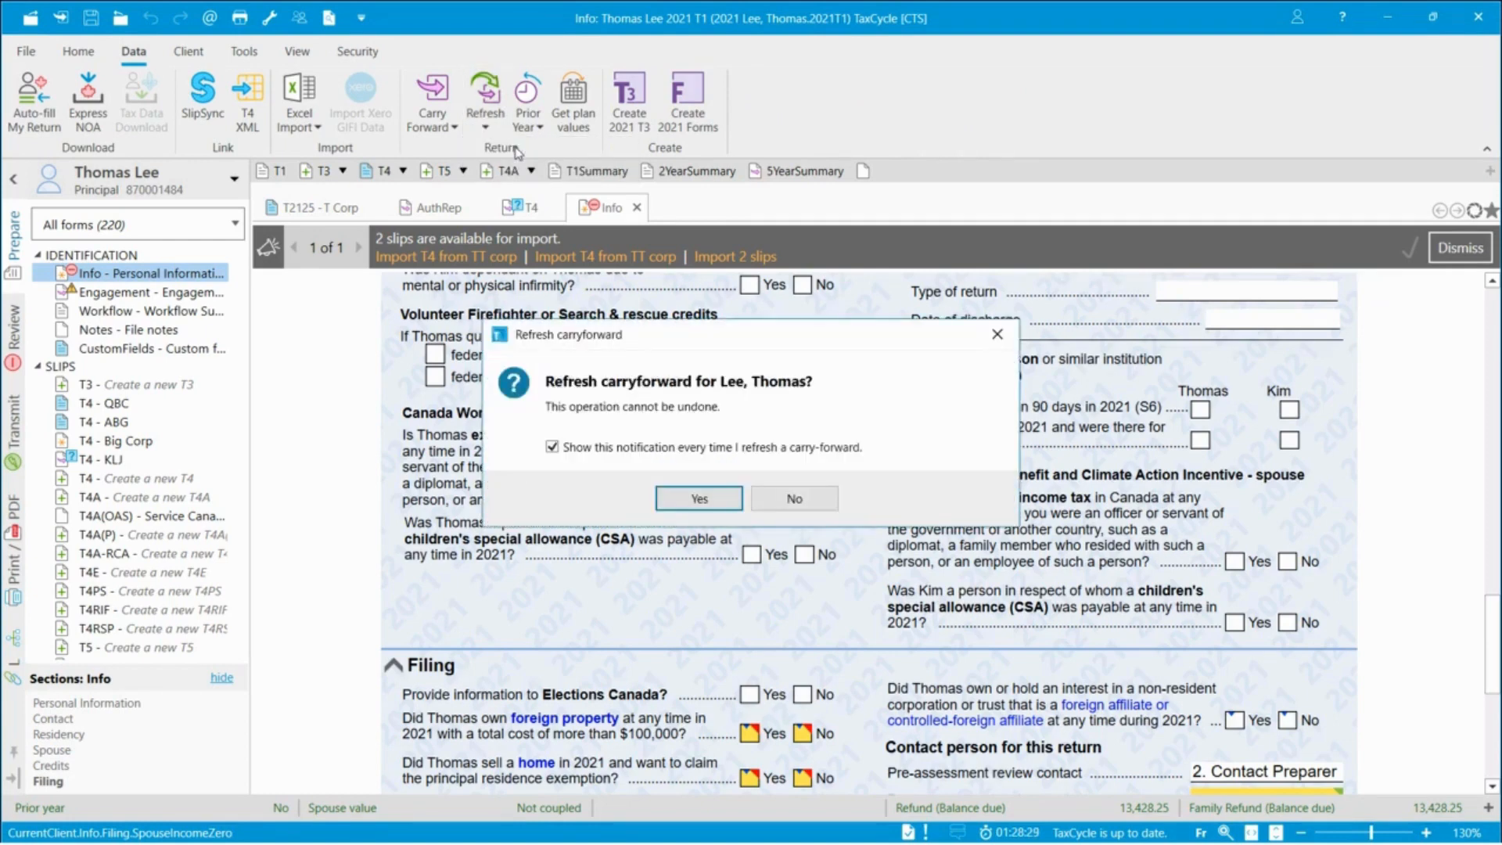
click(698, 499)
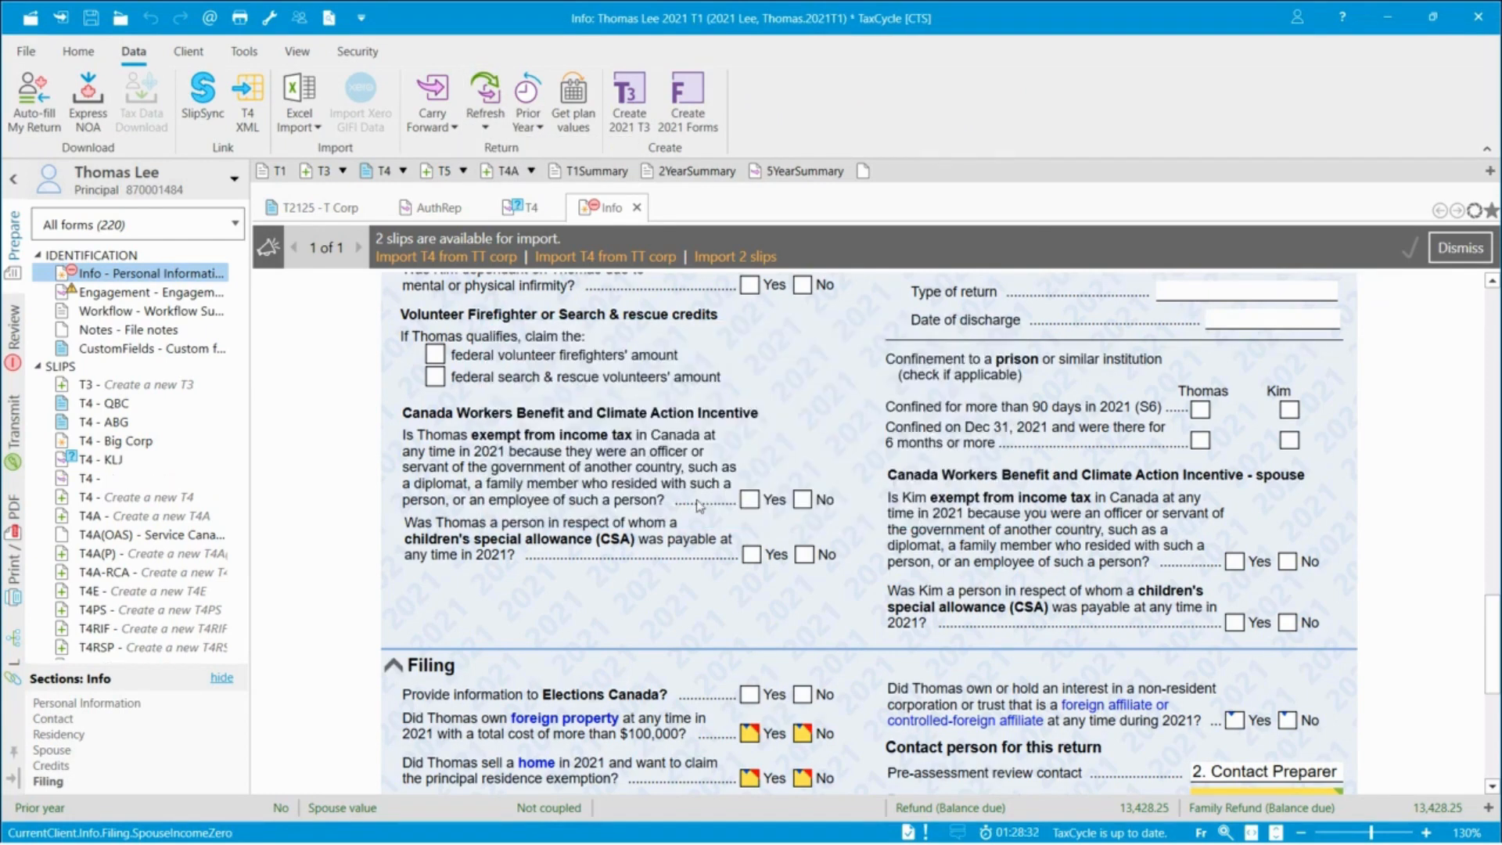
Open the T4 slip newly carried forward to the 2021 return and display the available refresh options.
click(120, 483)
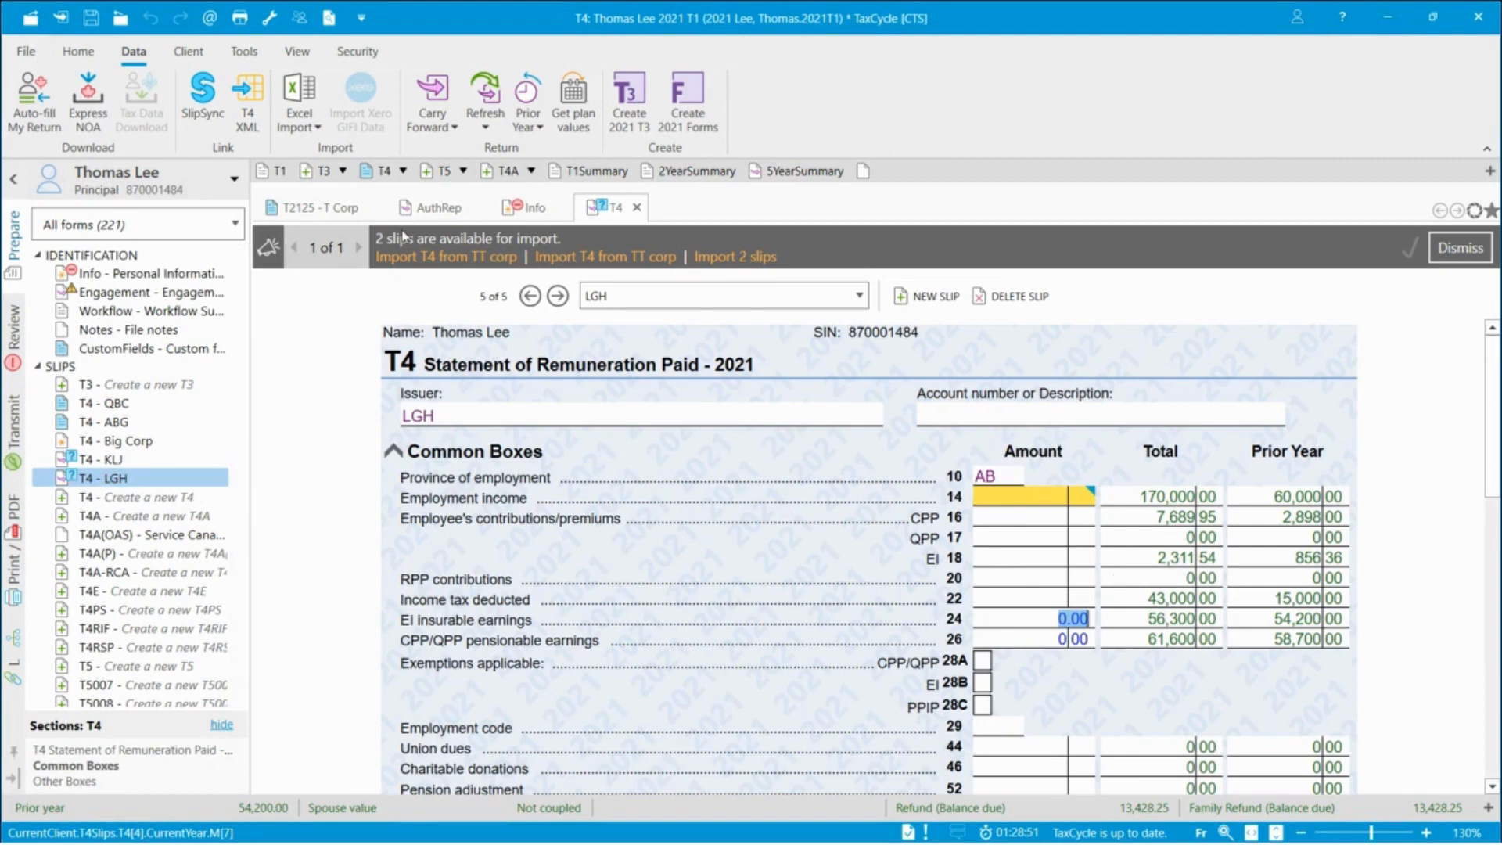
click(486, 127)
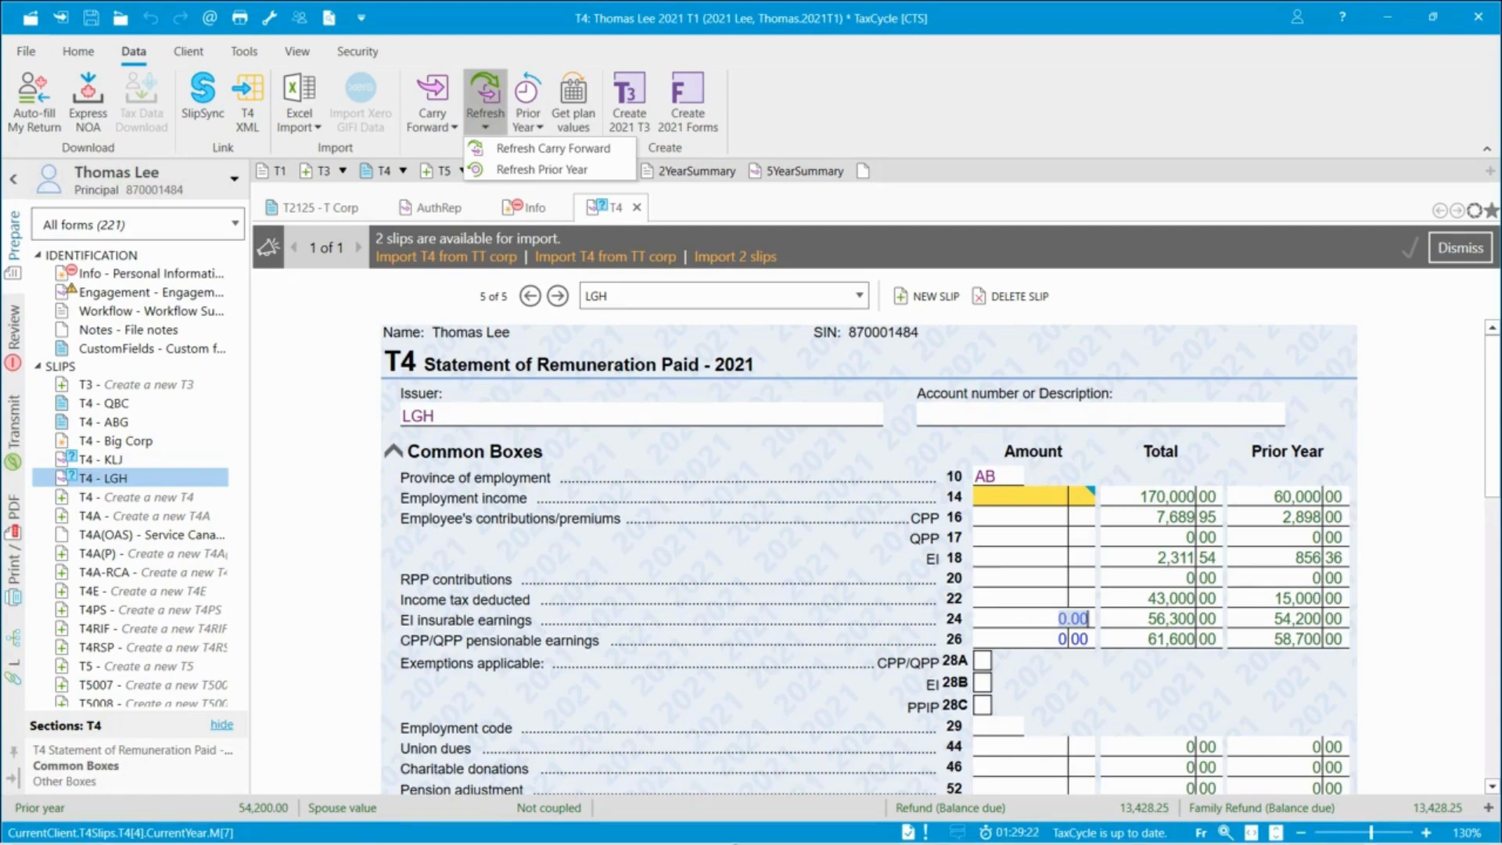
Switch to the 2022 return and display its review messages.
mouse_move(708, 842)
mouse_move(875, 831)
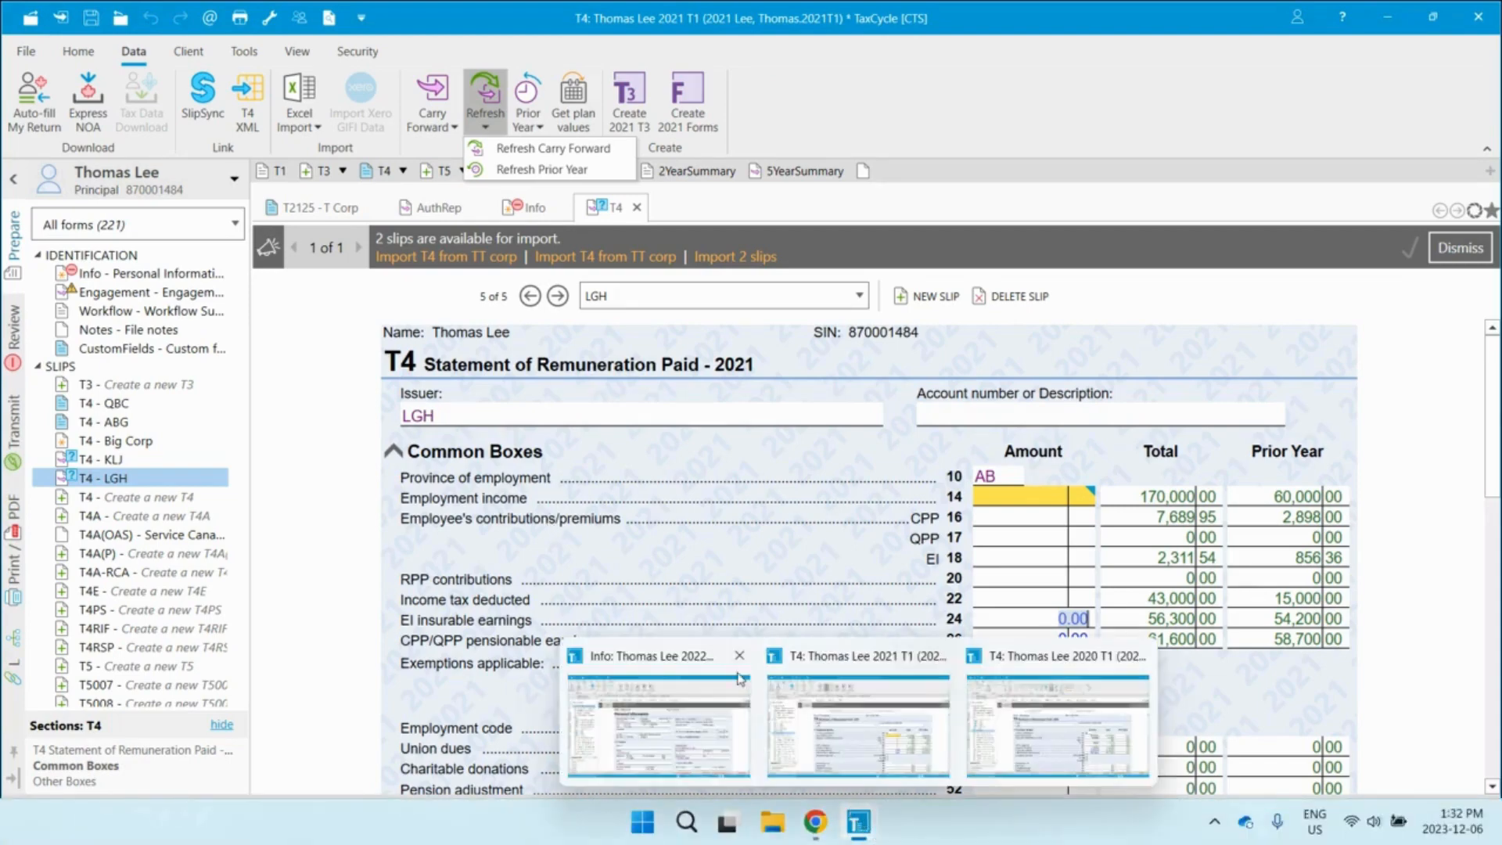
click(698, 687)
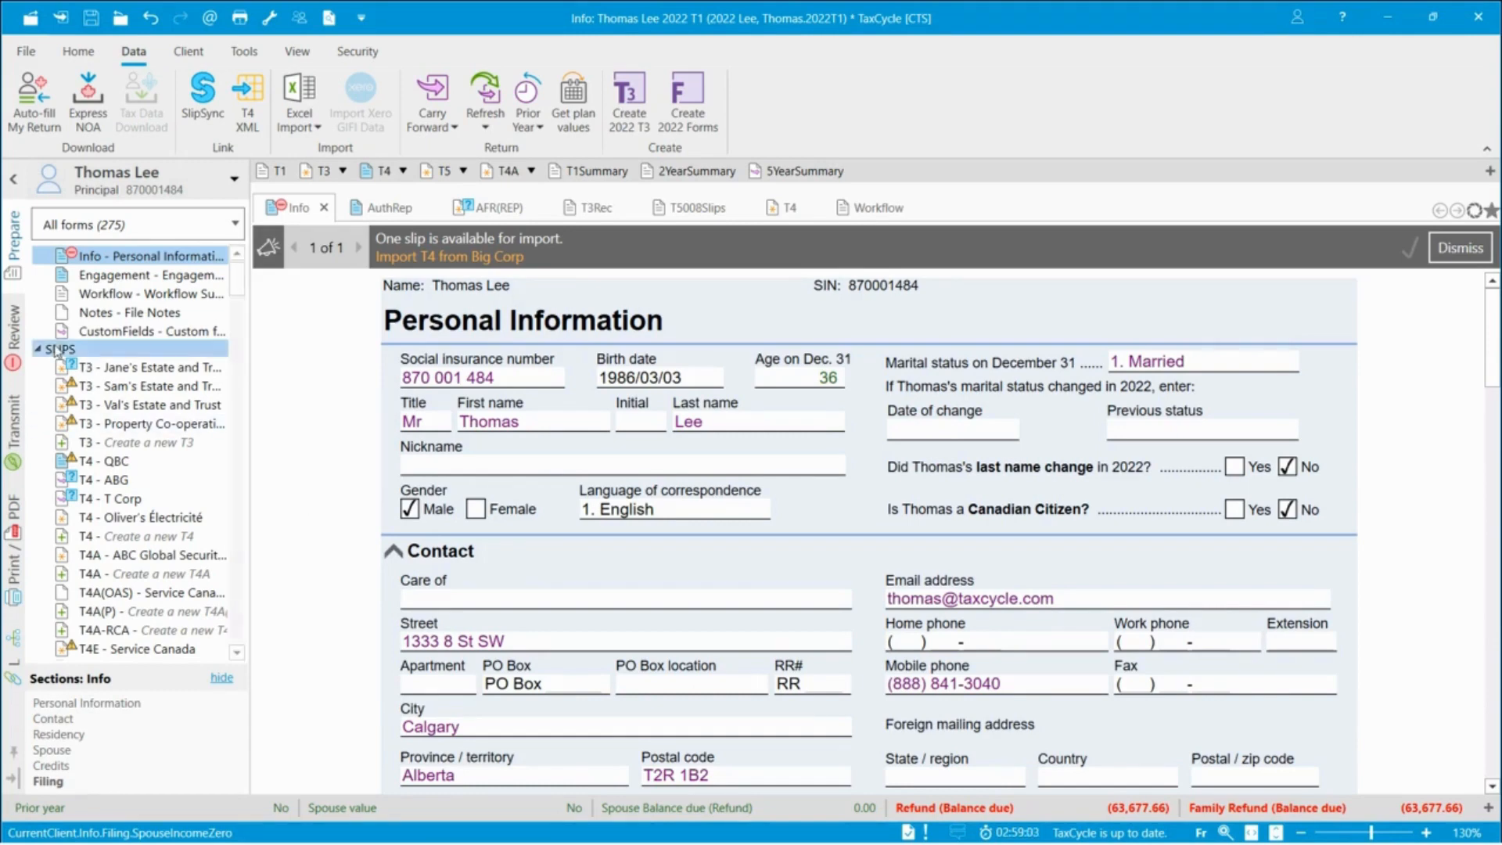
click(9, 329)
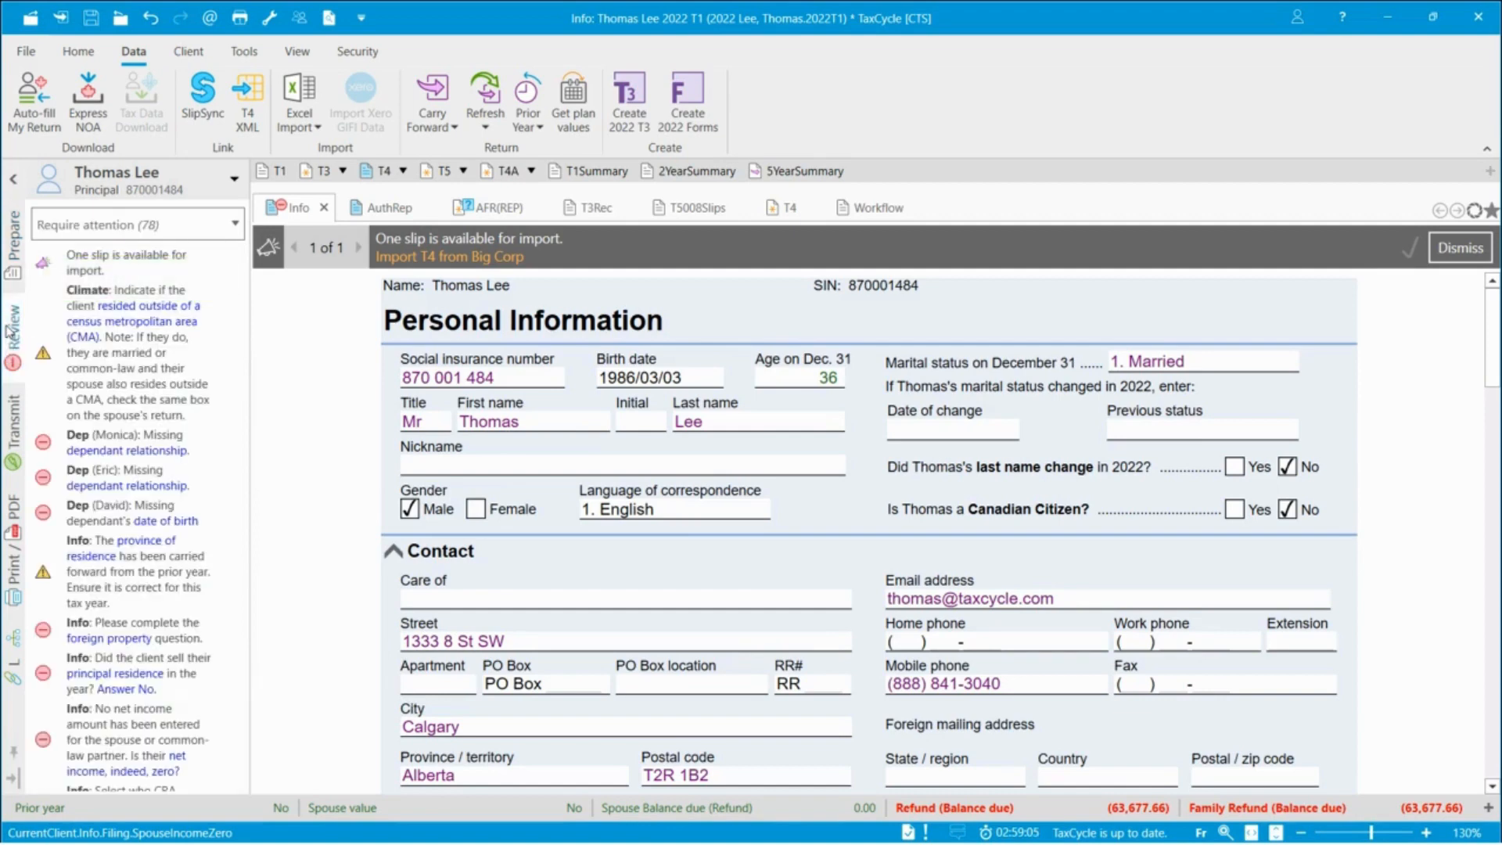
Examine the available review message filters and filter the messages to Require attention.
click(235, 227)
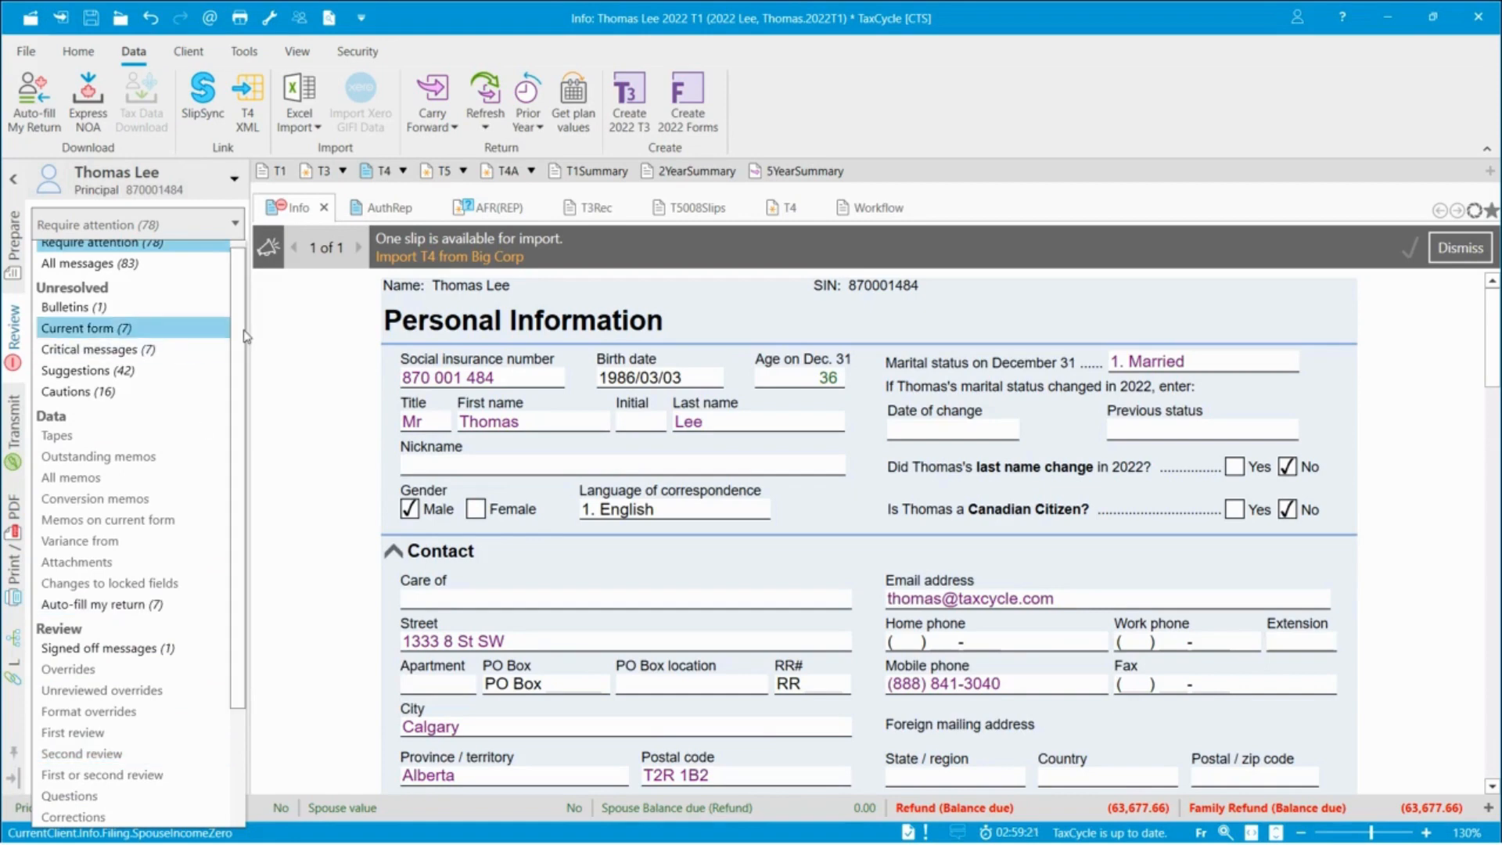
drag(239, 330, 238, 288)
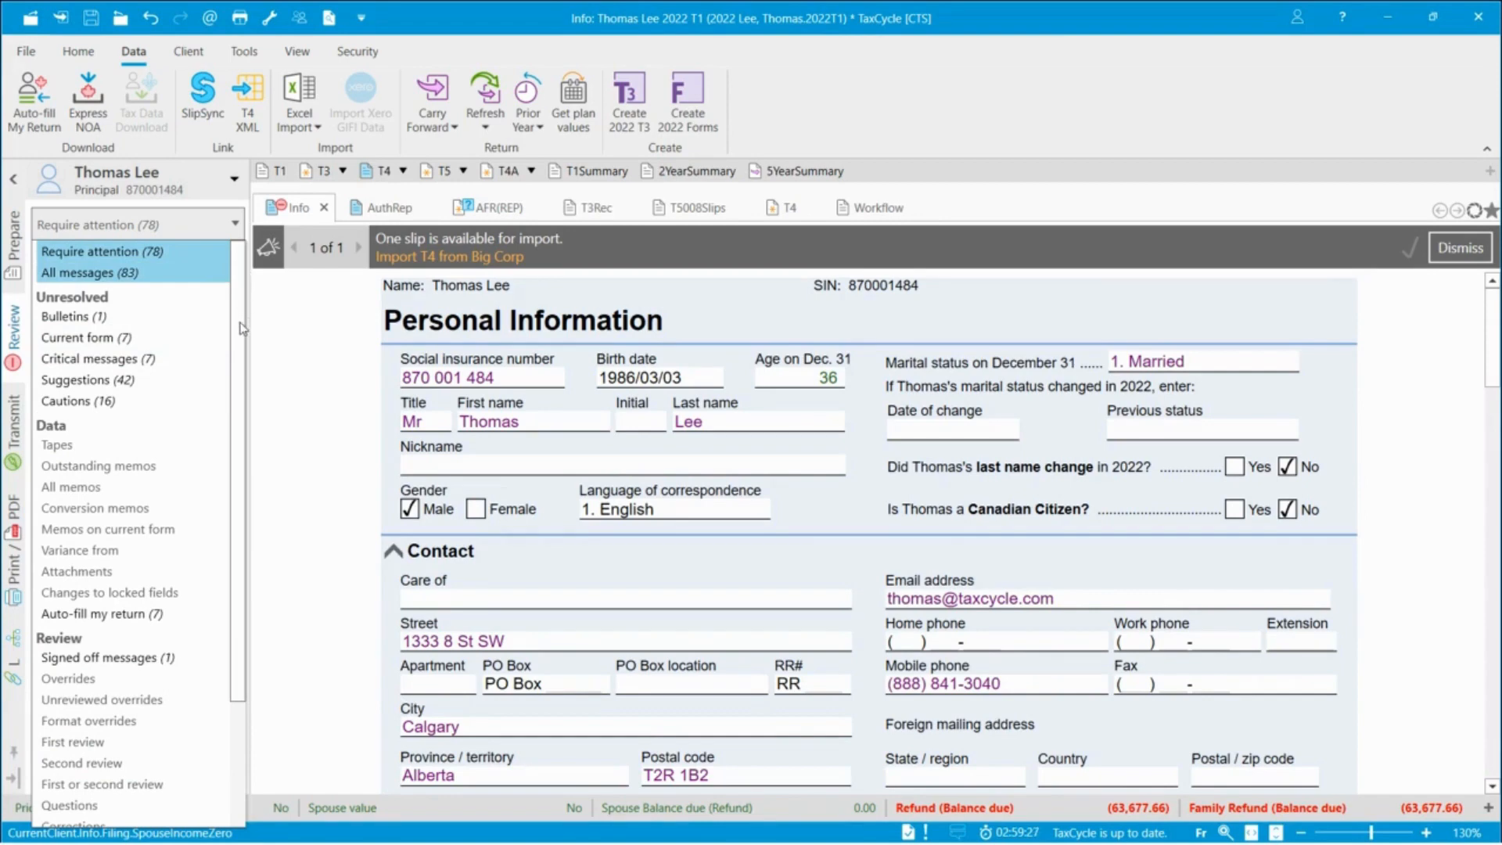
click(104, 258)
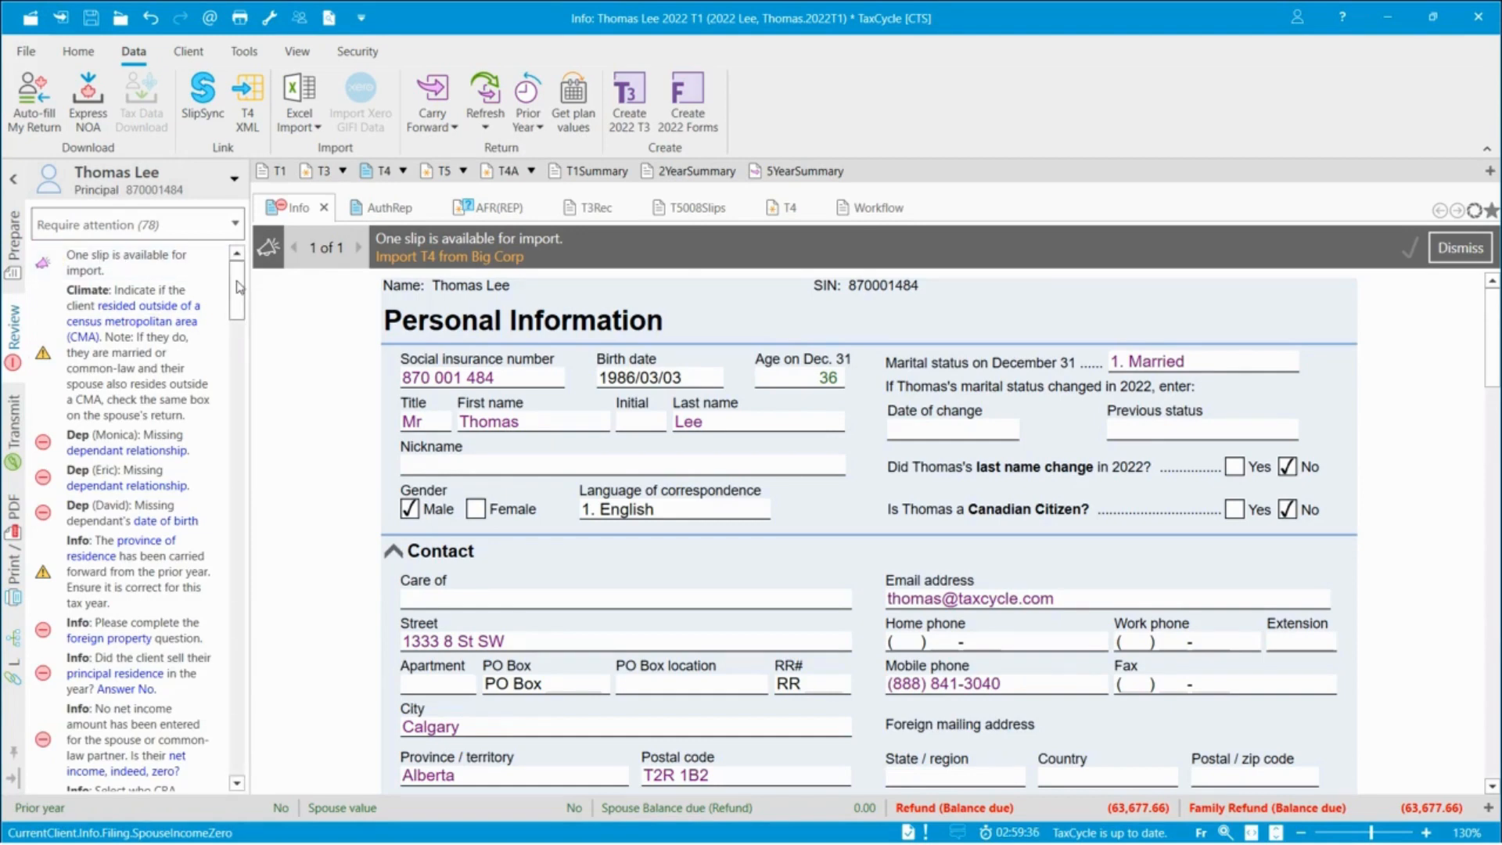
Go from the first dependant's missing relationship message to the Relationship field on the Dep form.
drag(238, 286, 236, 304)
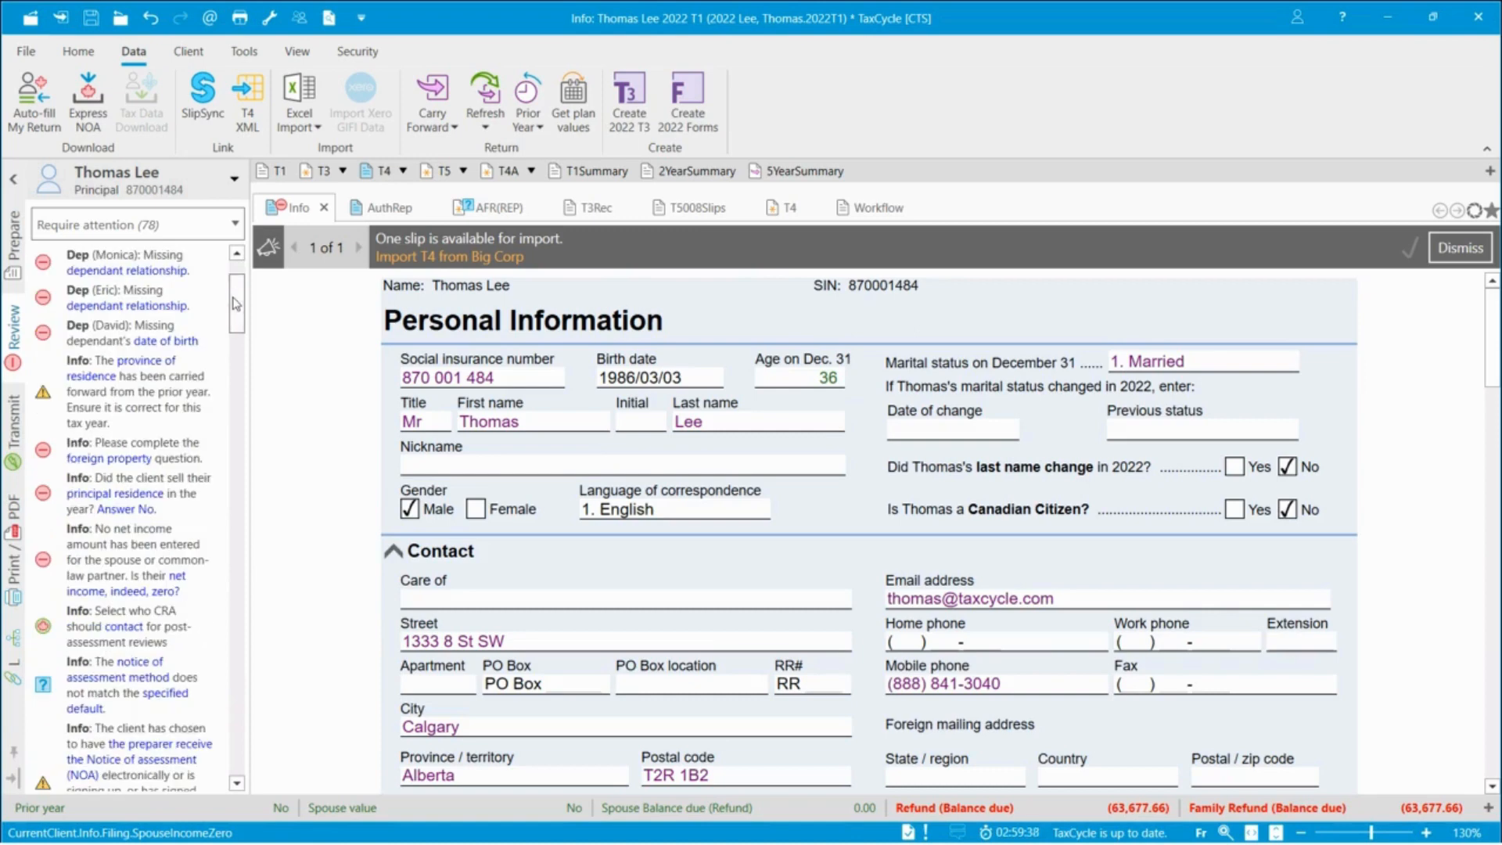
click(171, 258)
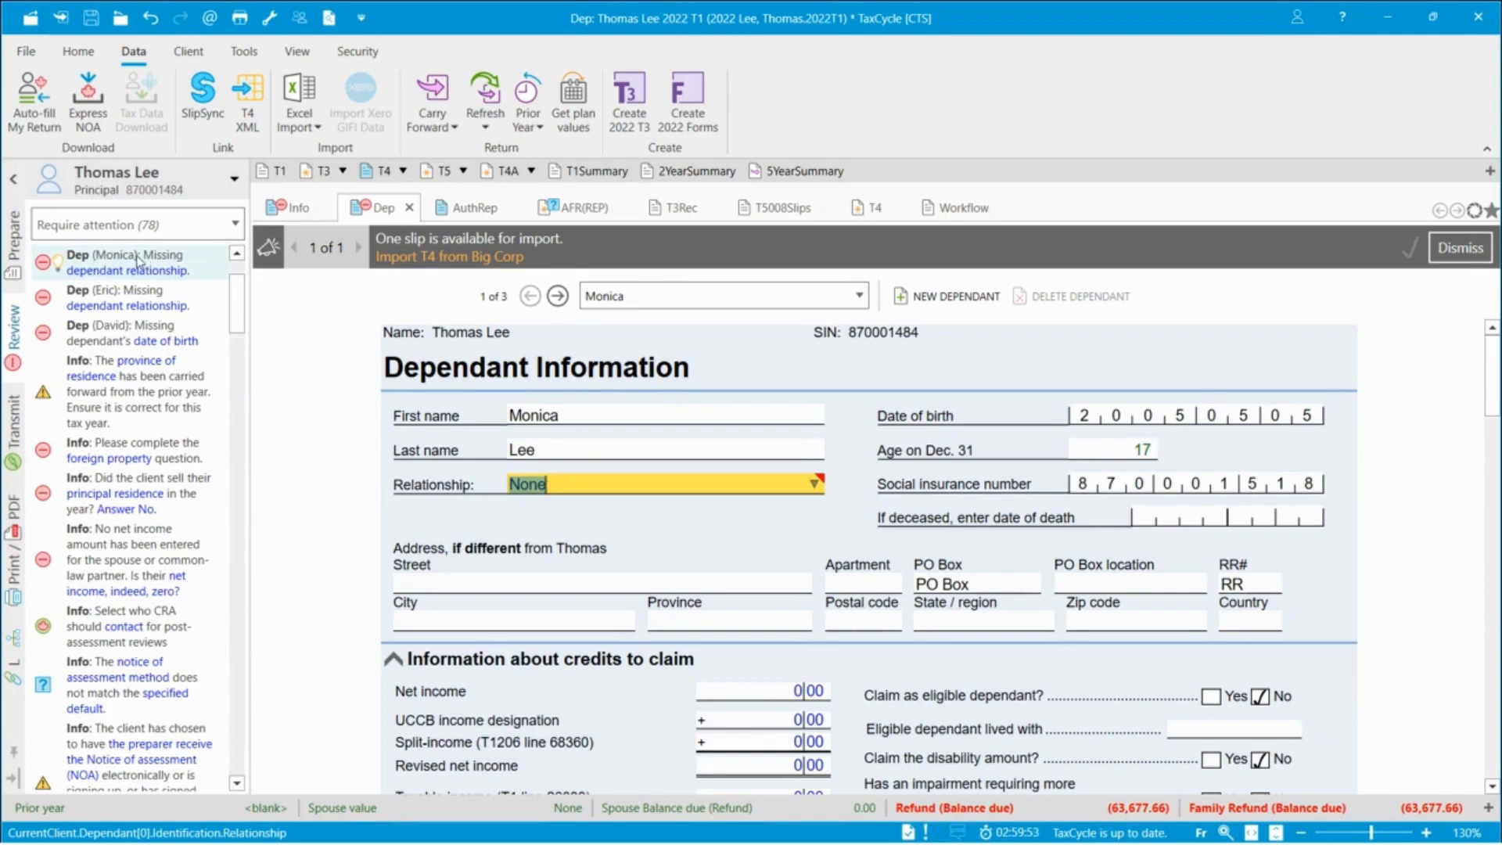
Resolve the missing dependant relationship messages by entering daughter for the first dependant and son for the second.
click(59, 264)
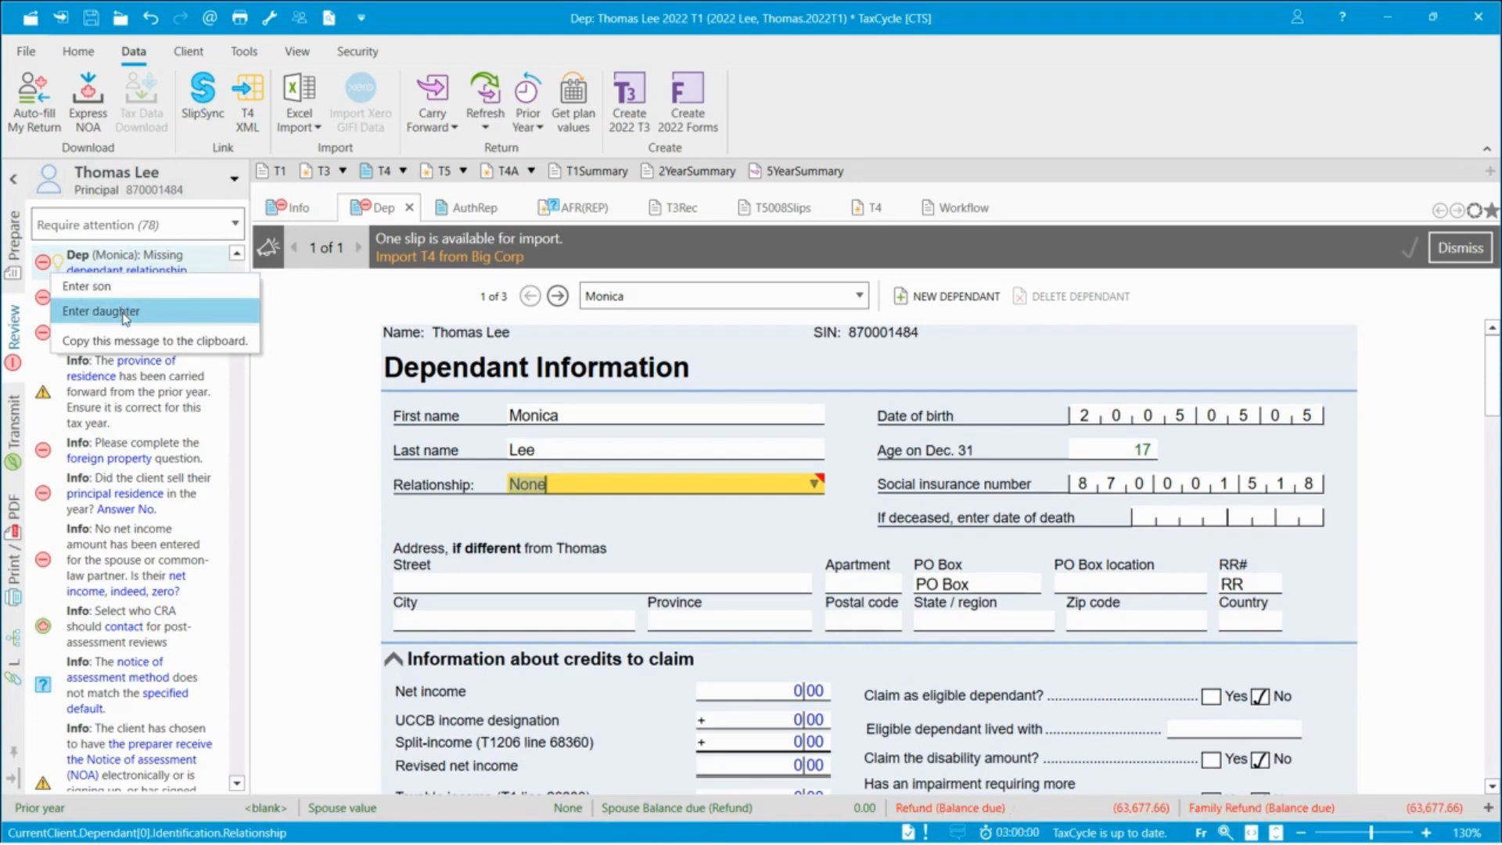
click(124, 311)
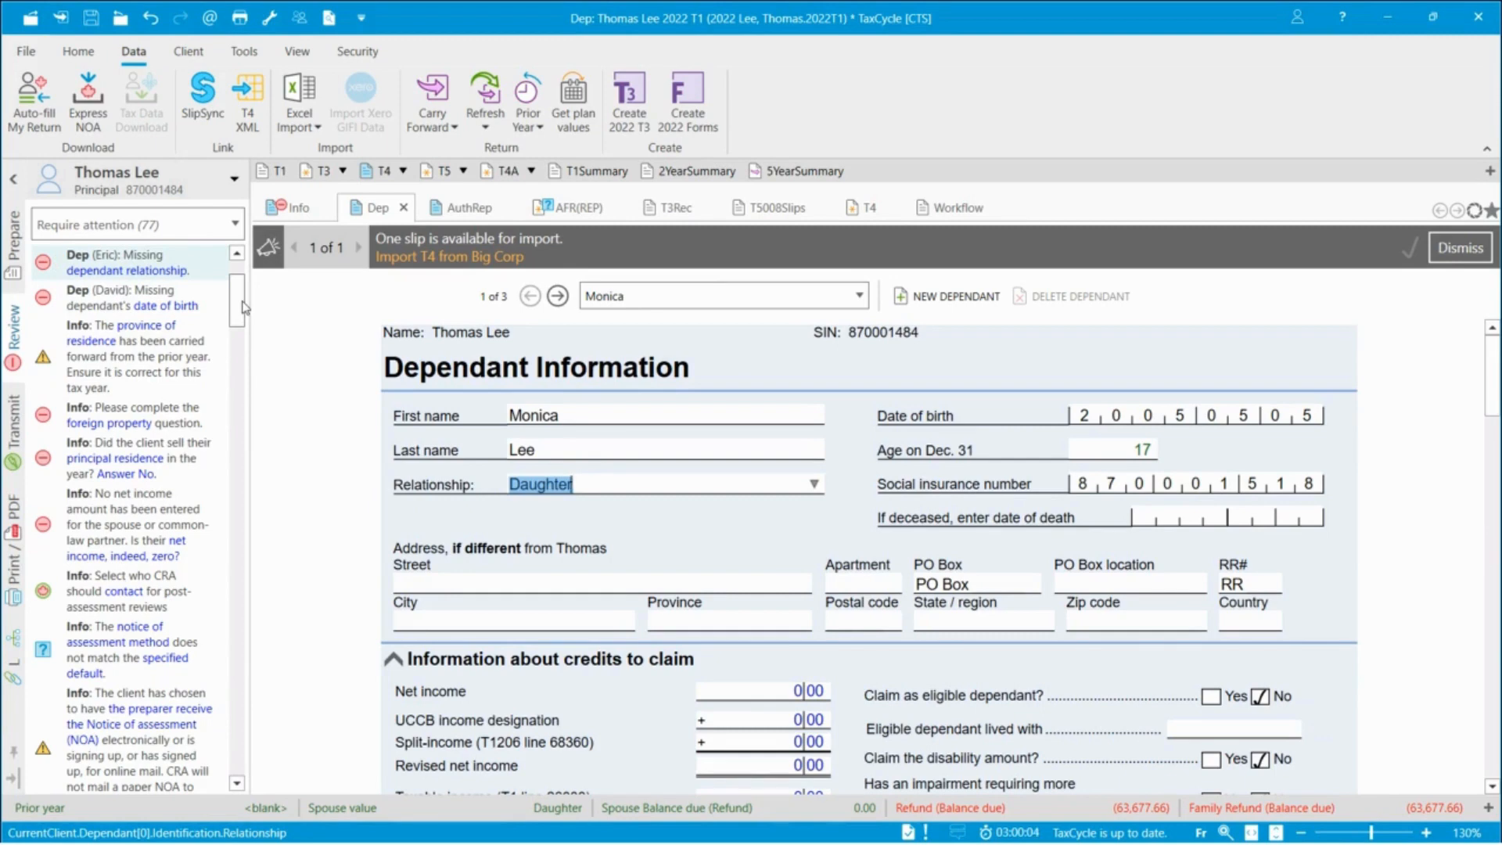
click(146, 258)
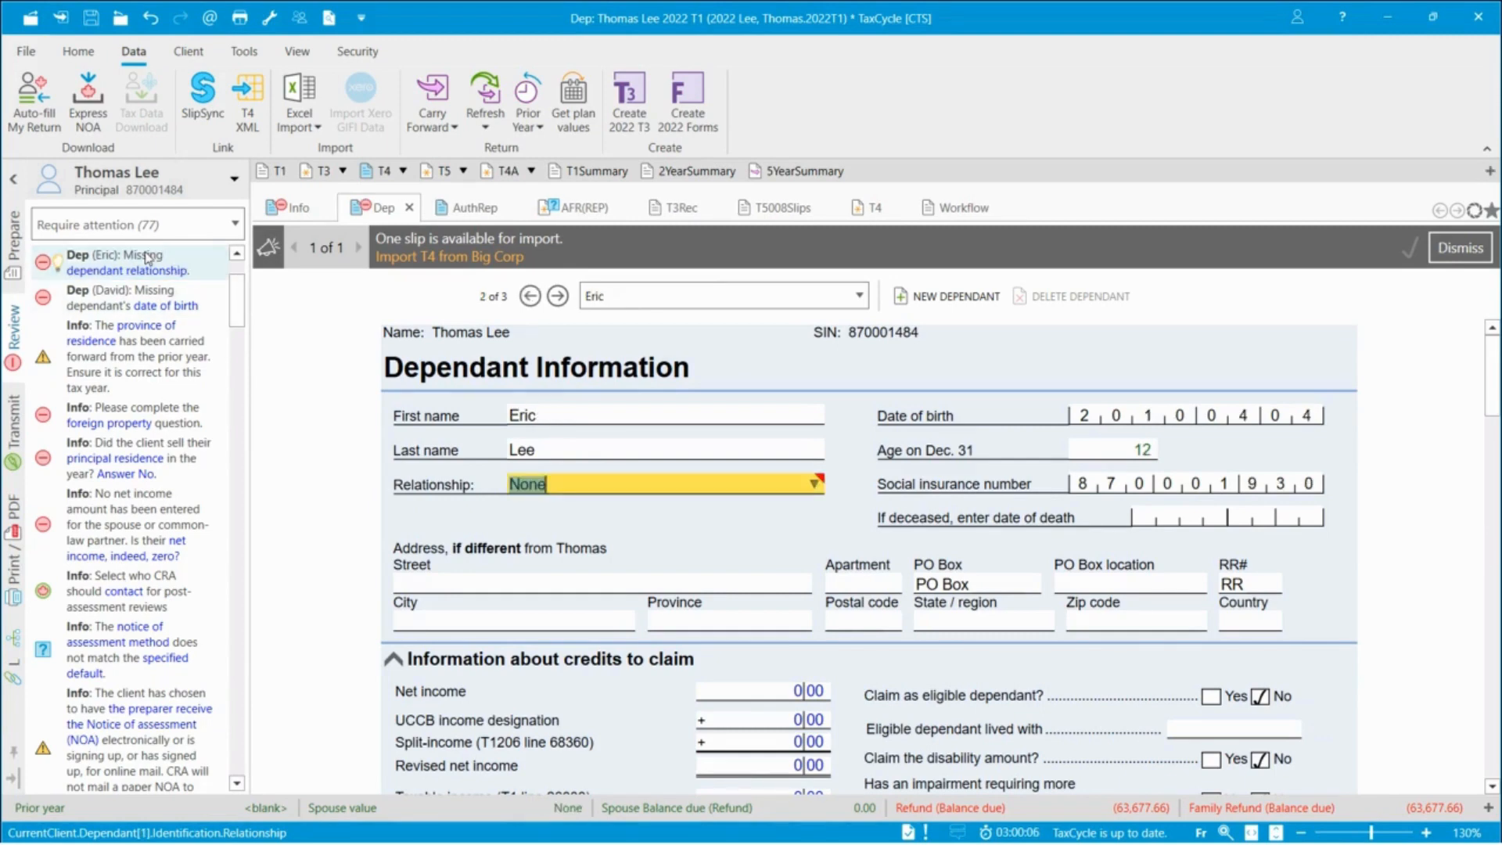
click(58, 263)
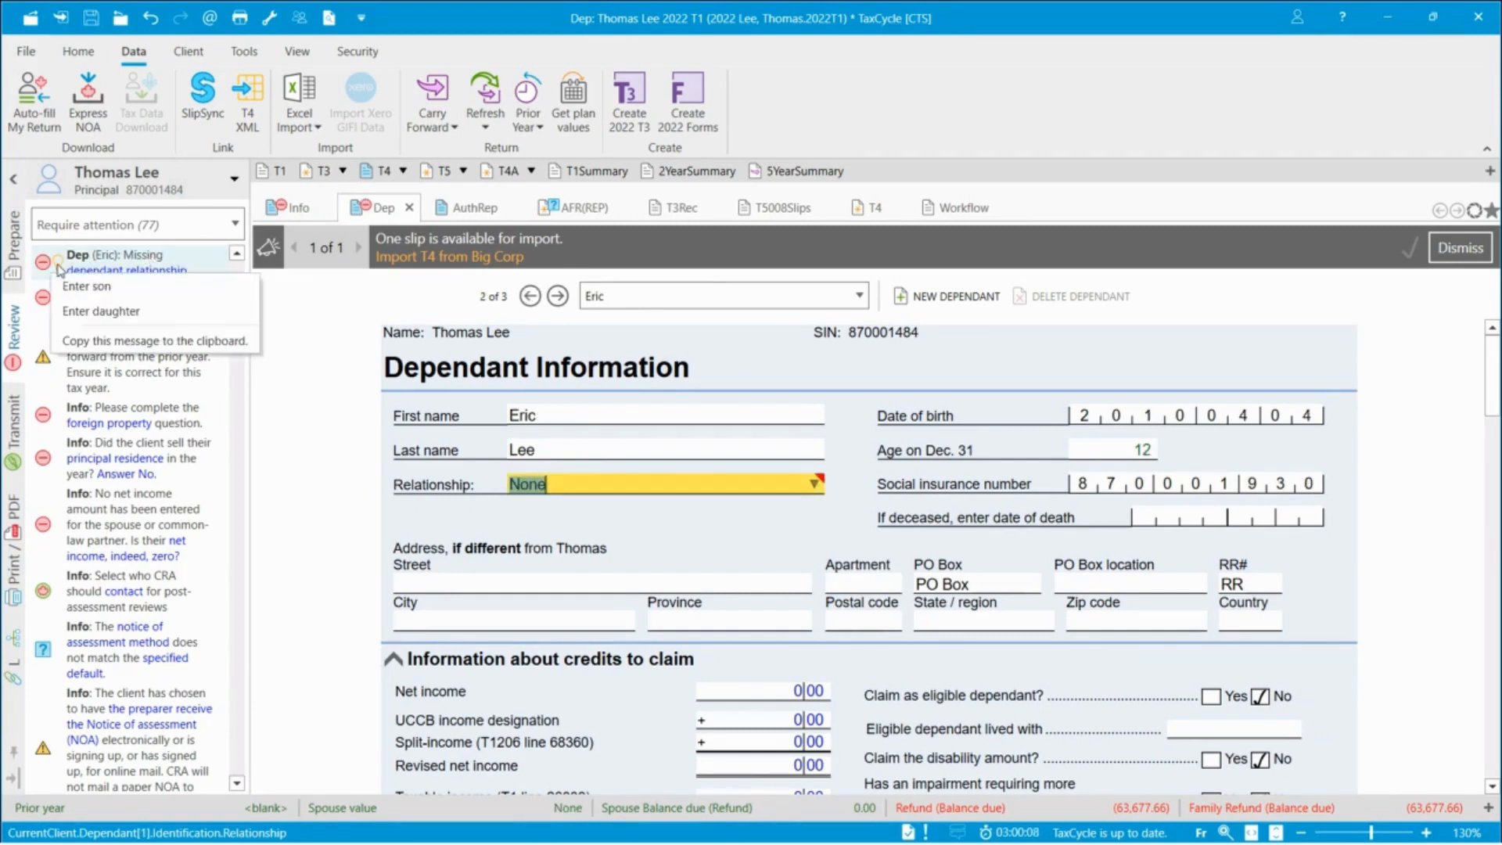
click(107, 286)
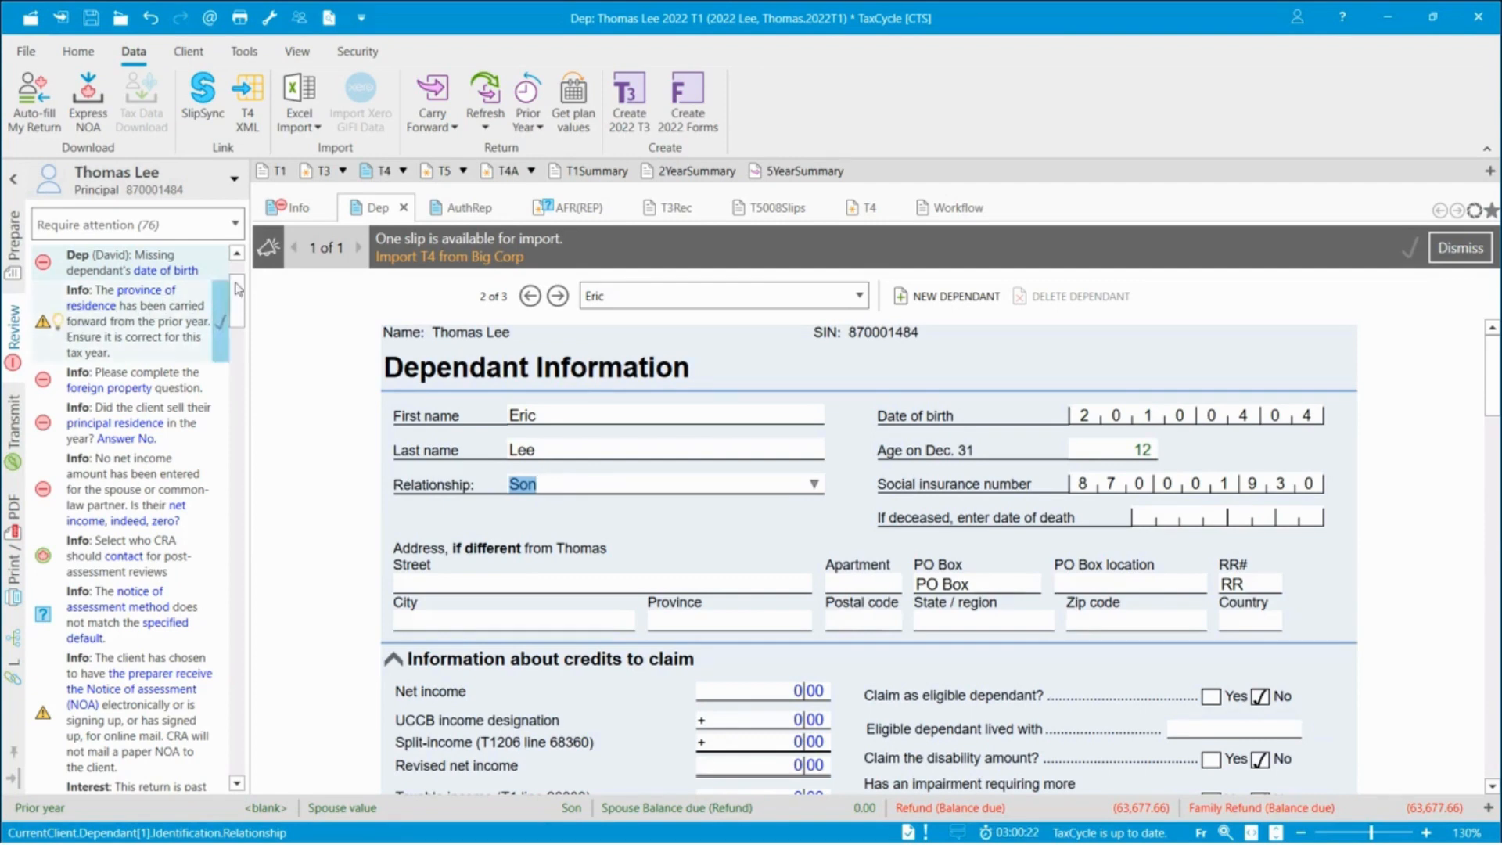
Examine the quick-fix options for the carried-forward province of residence message without applying any.
drag(243, 295, 245, 268)
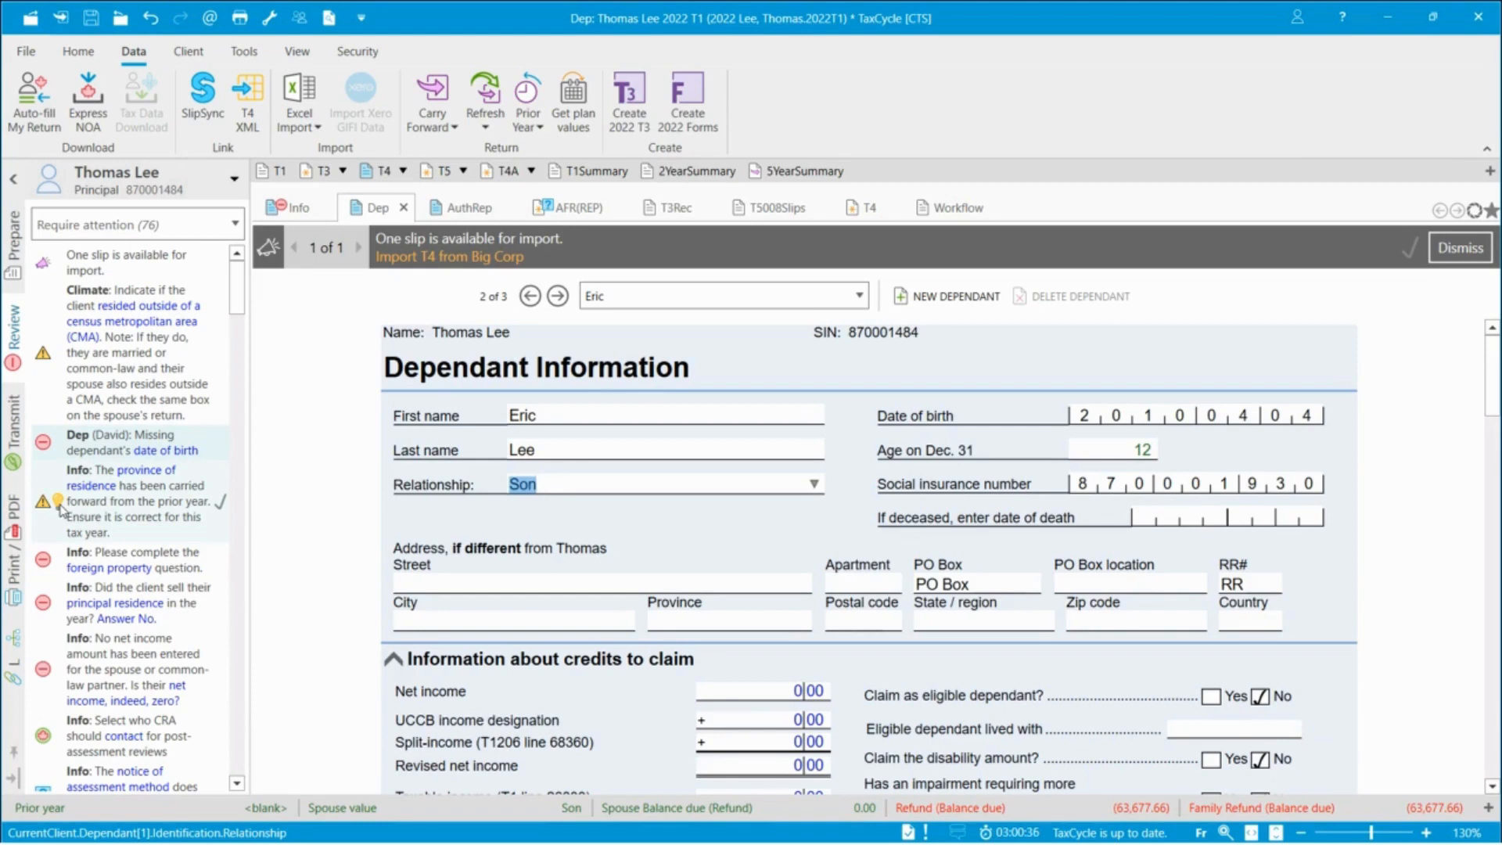
click(60, 503)
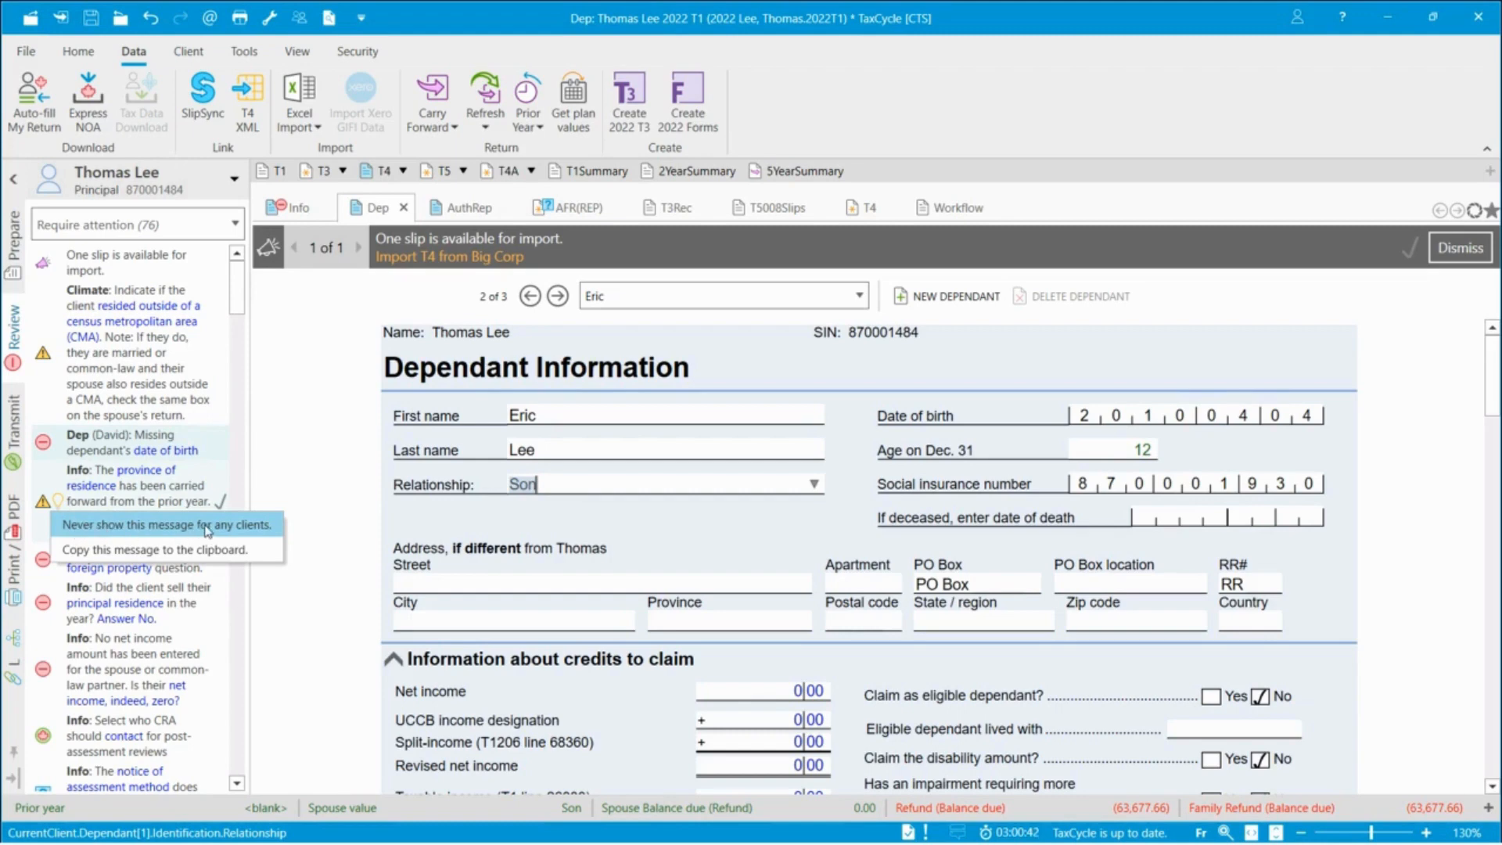
click(278, 437)
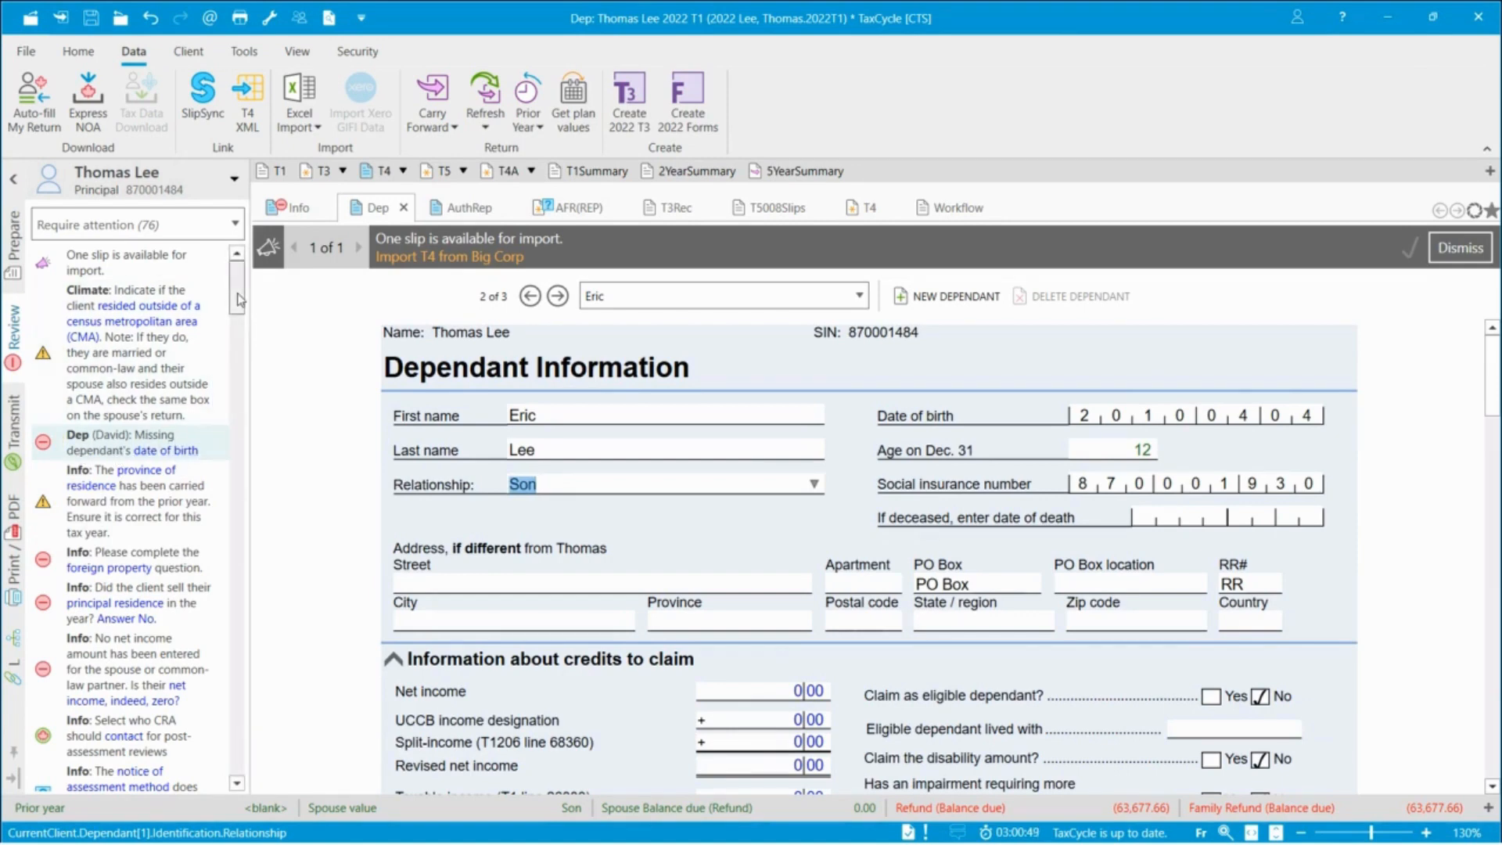
scroll(239, 308, down, 1)
scroll(238, 307, up, 1)
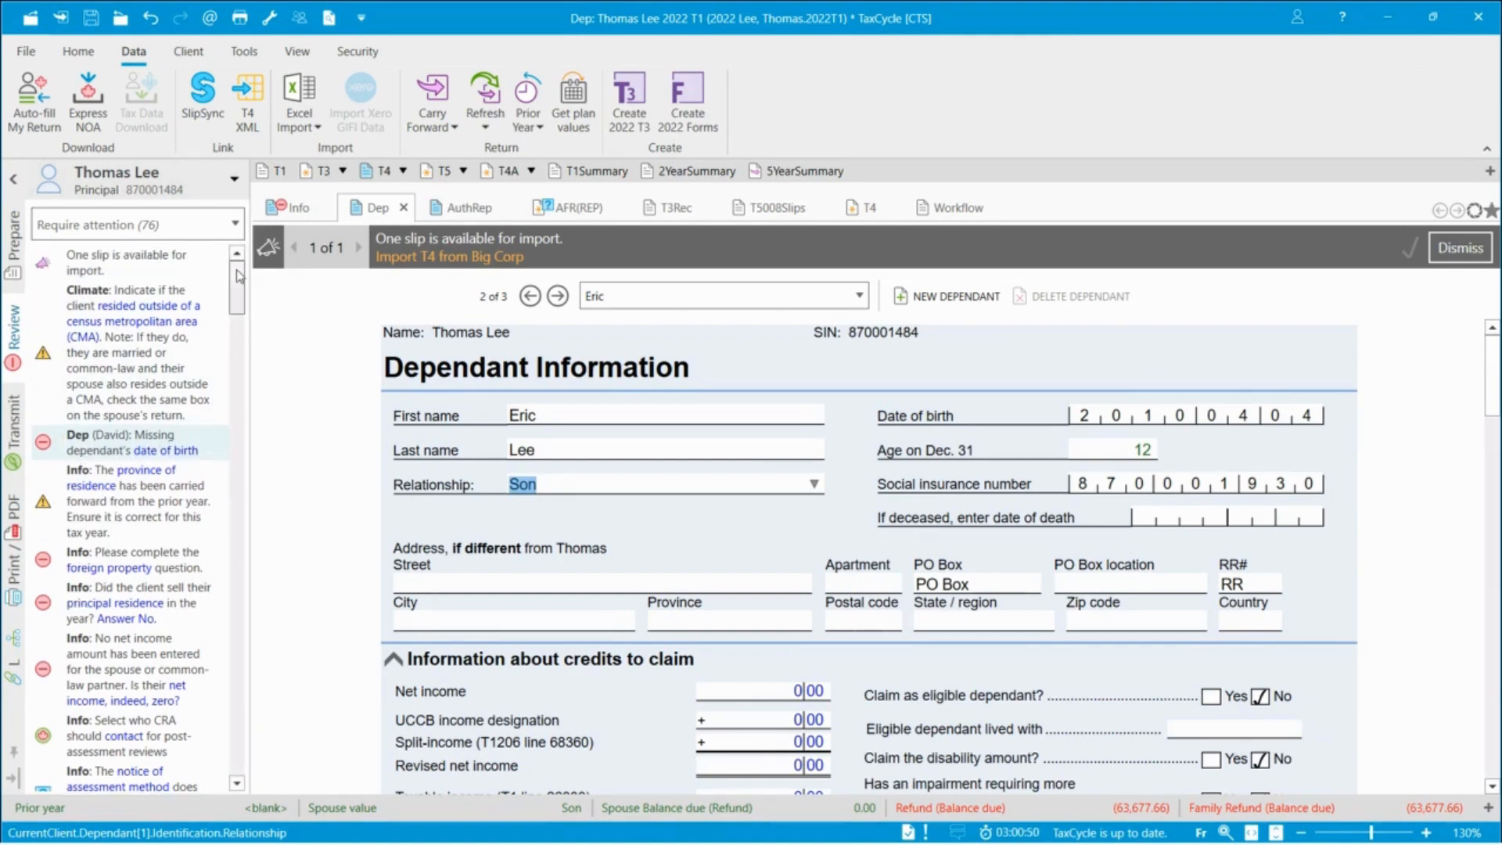
Open the Filing section of the Info form and examine the review message on the notice of assessment delivery field.
click(299, 209)
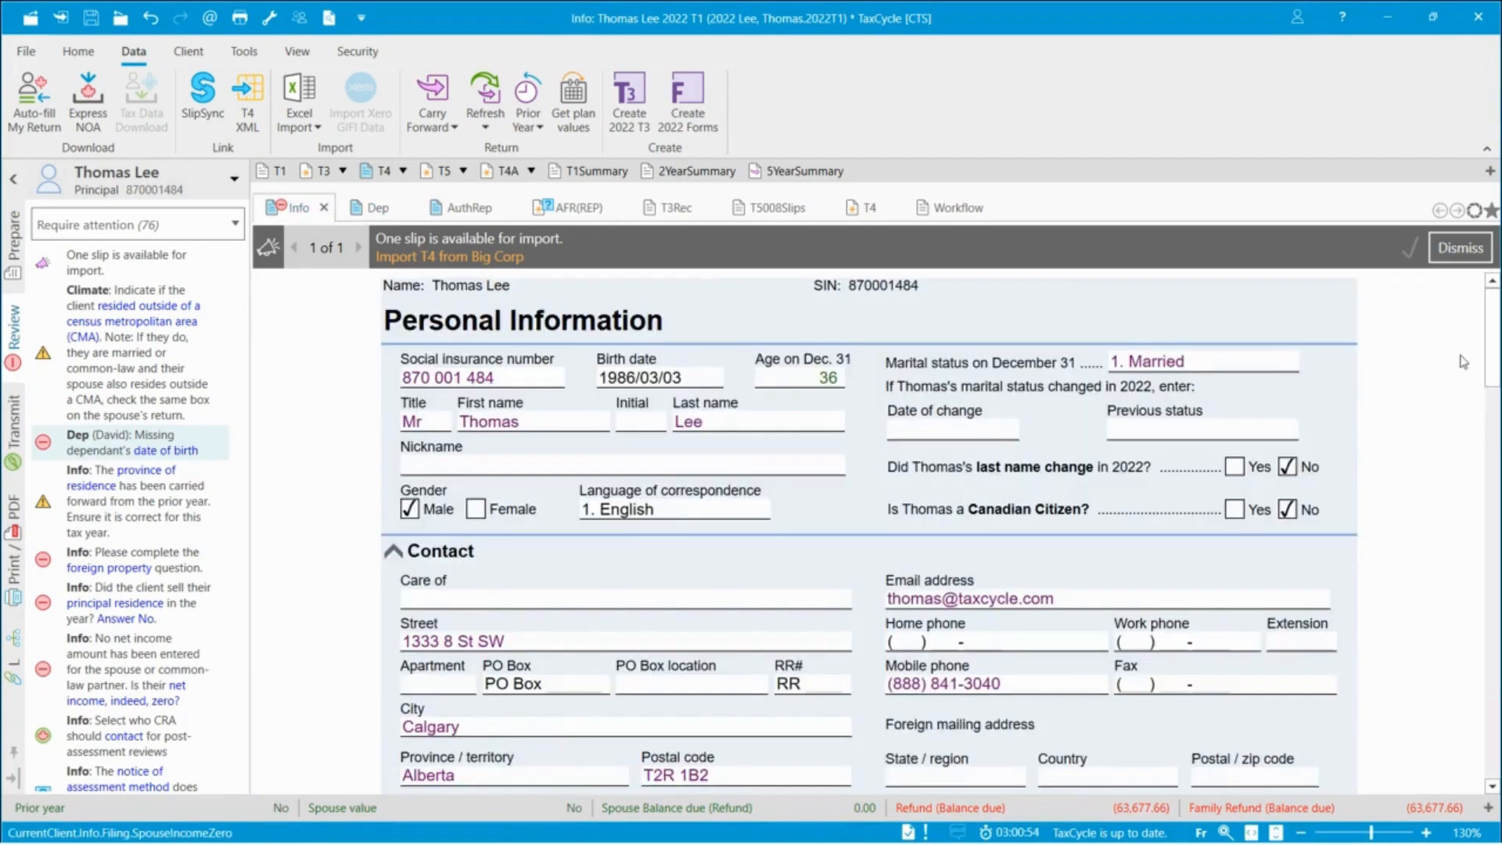
drag(1496, 336, 1498, 695)
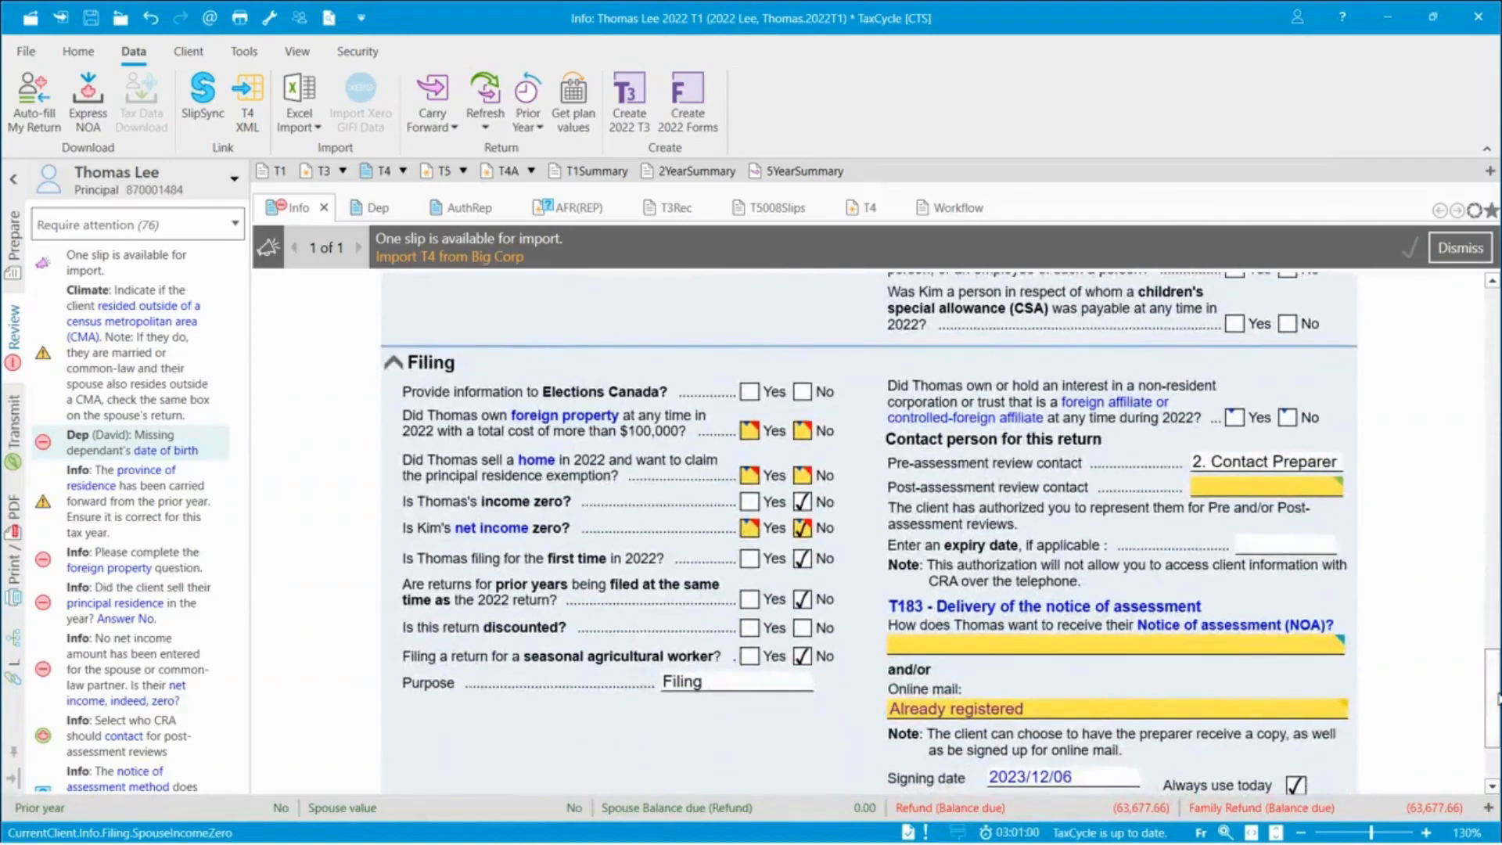
mouse_move(749, 474)
mouse_move(803, 434)
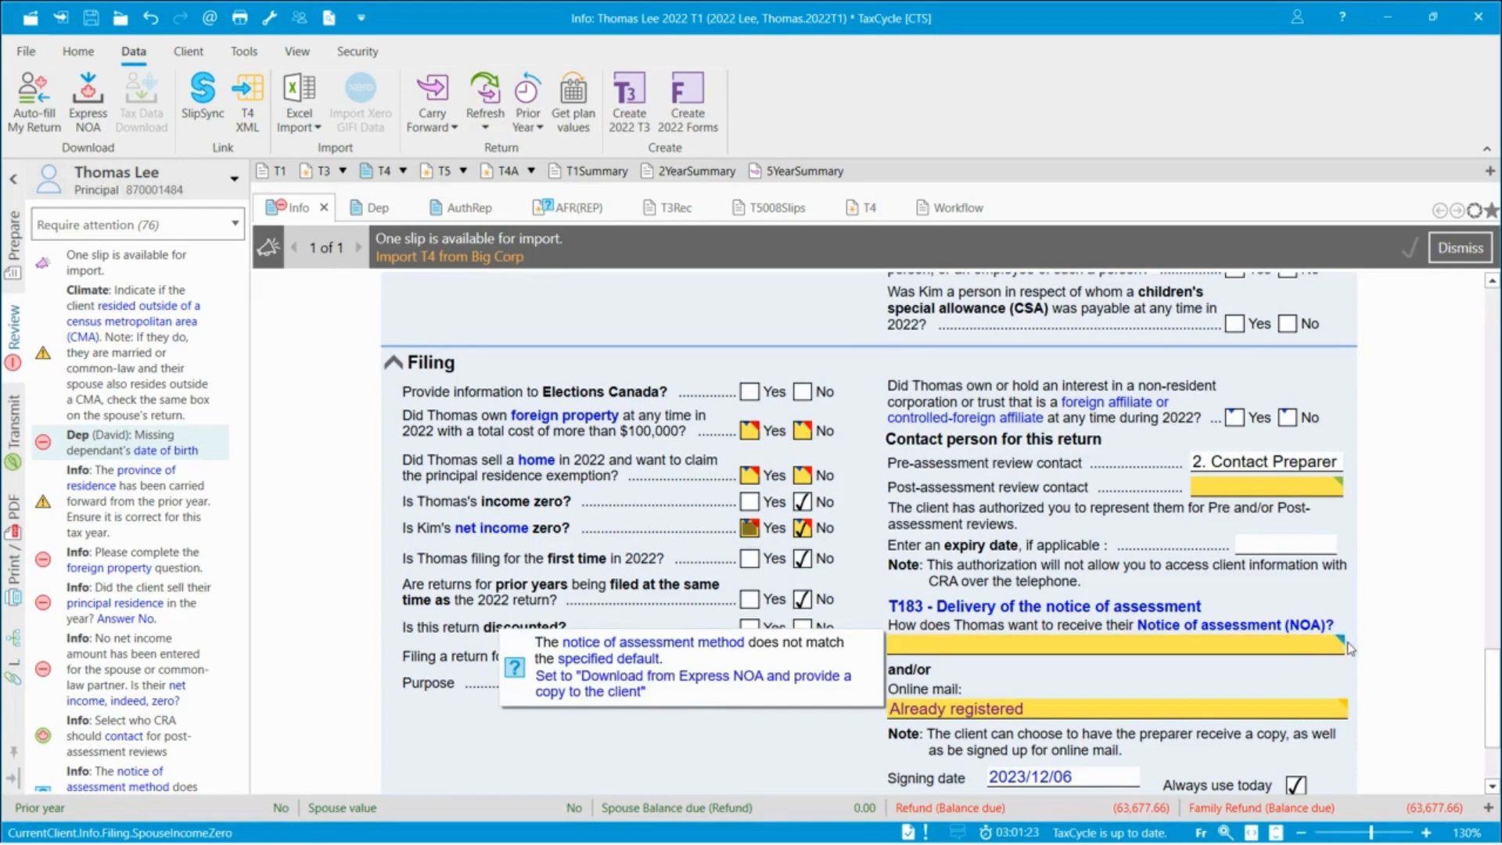
mouse_move(966, 647)
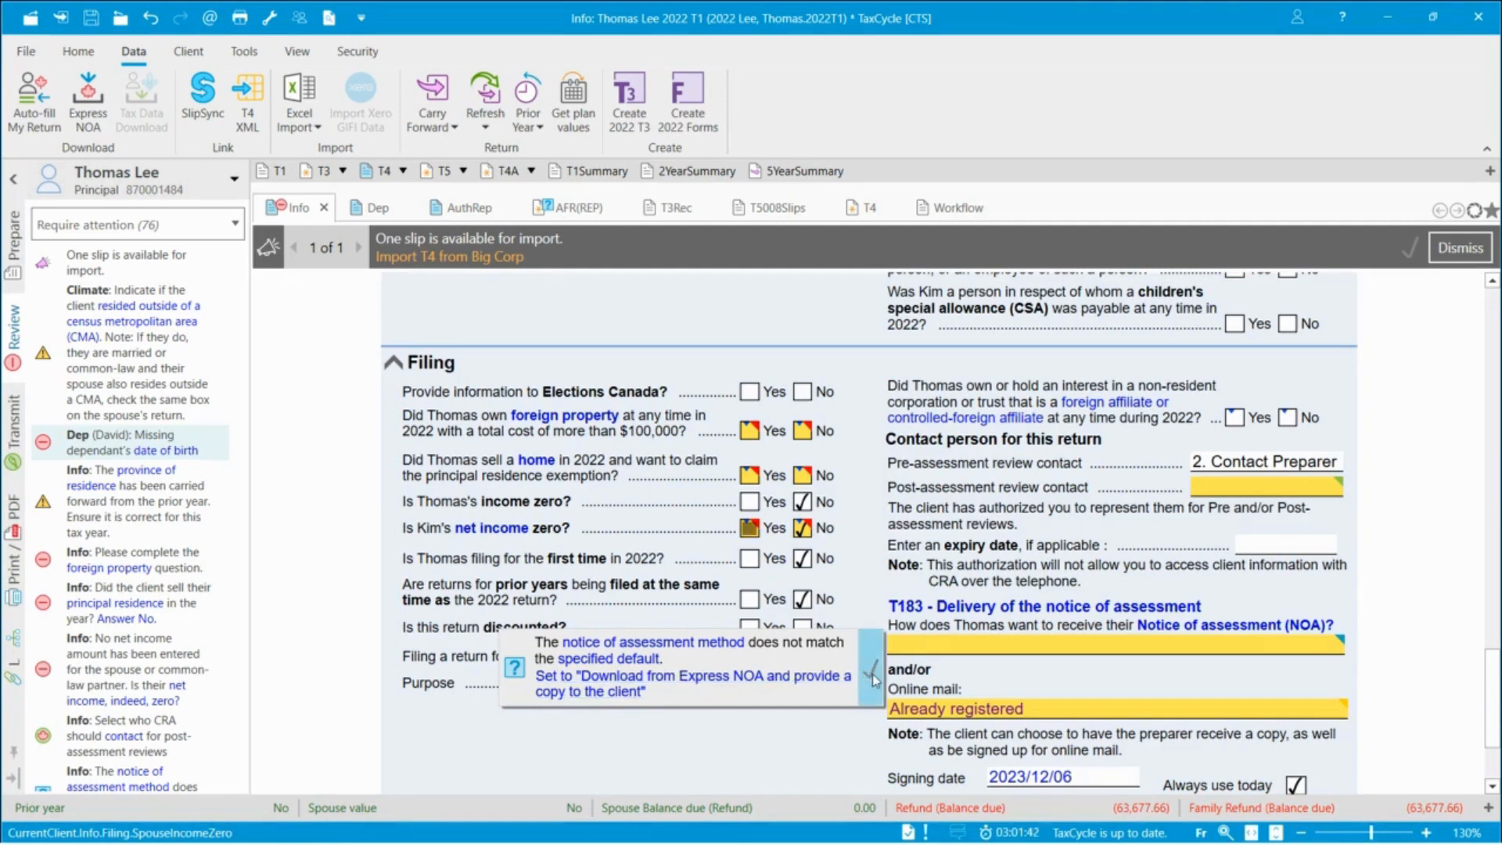
List the suggestion messages and examine the review mark options available for the notice of assessment delivery field.
click(515, 669)
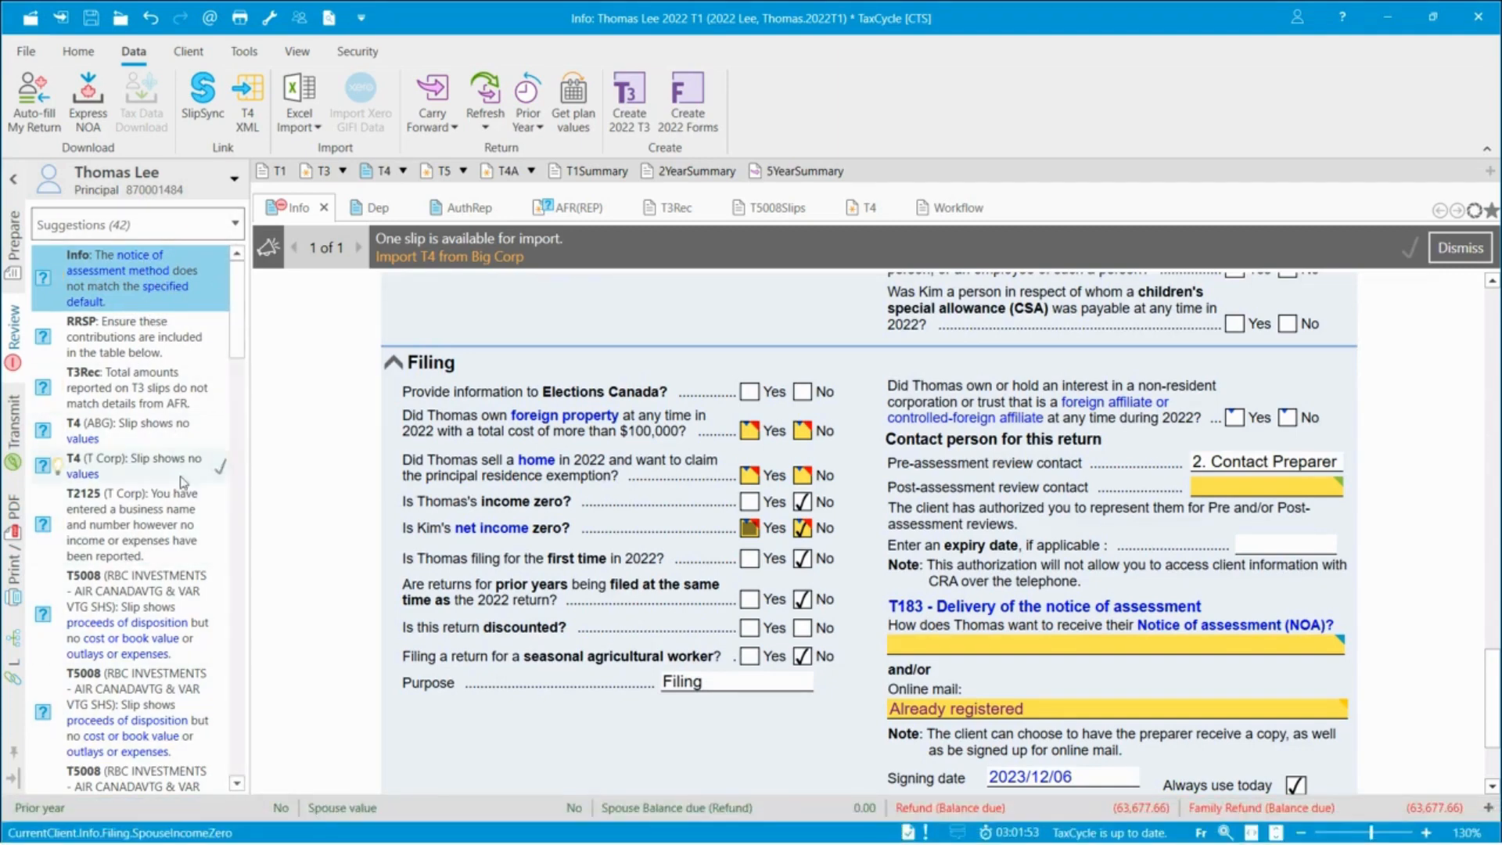
right_click(837, 319)
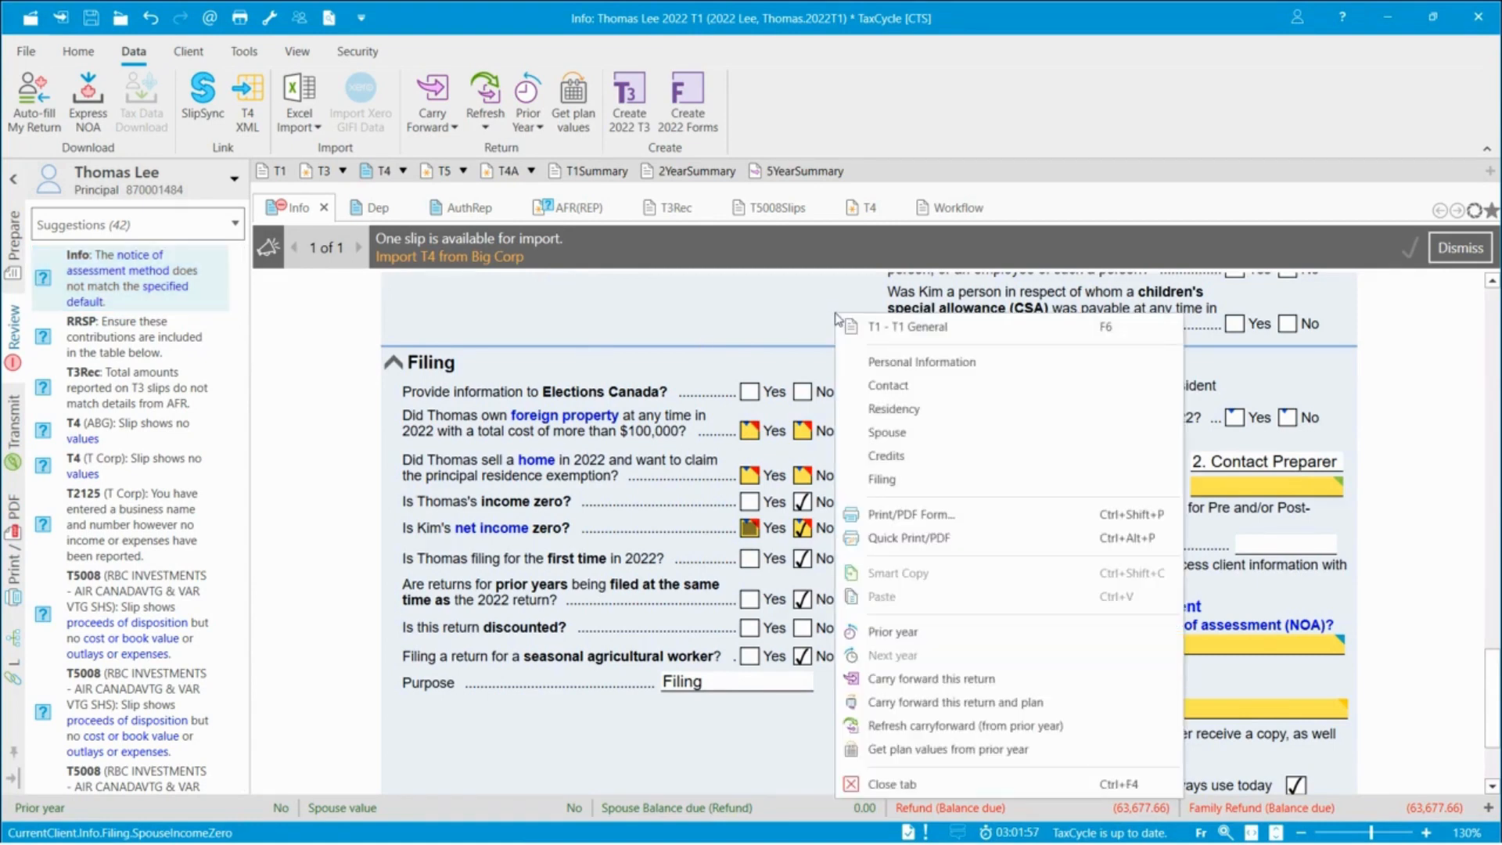
click(1295, 651)
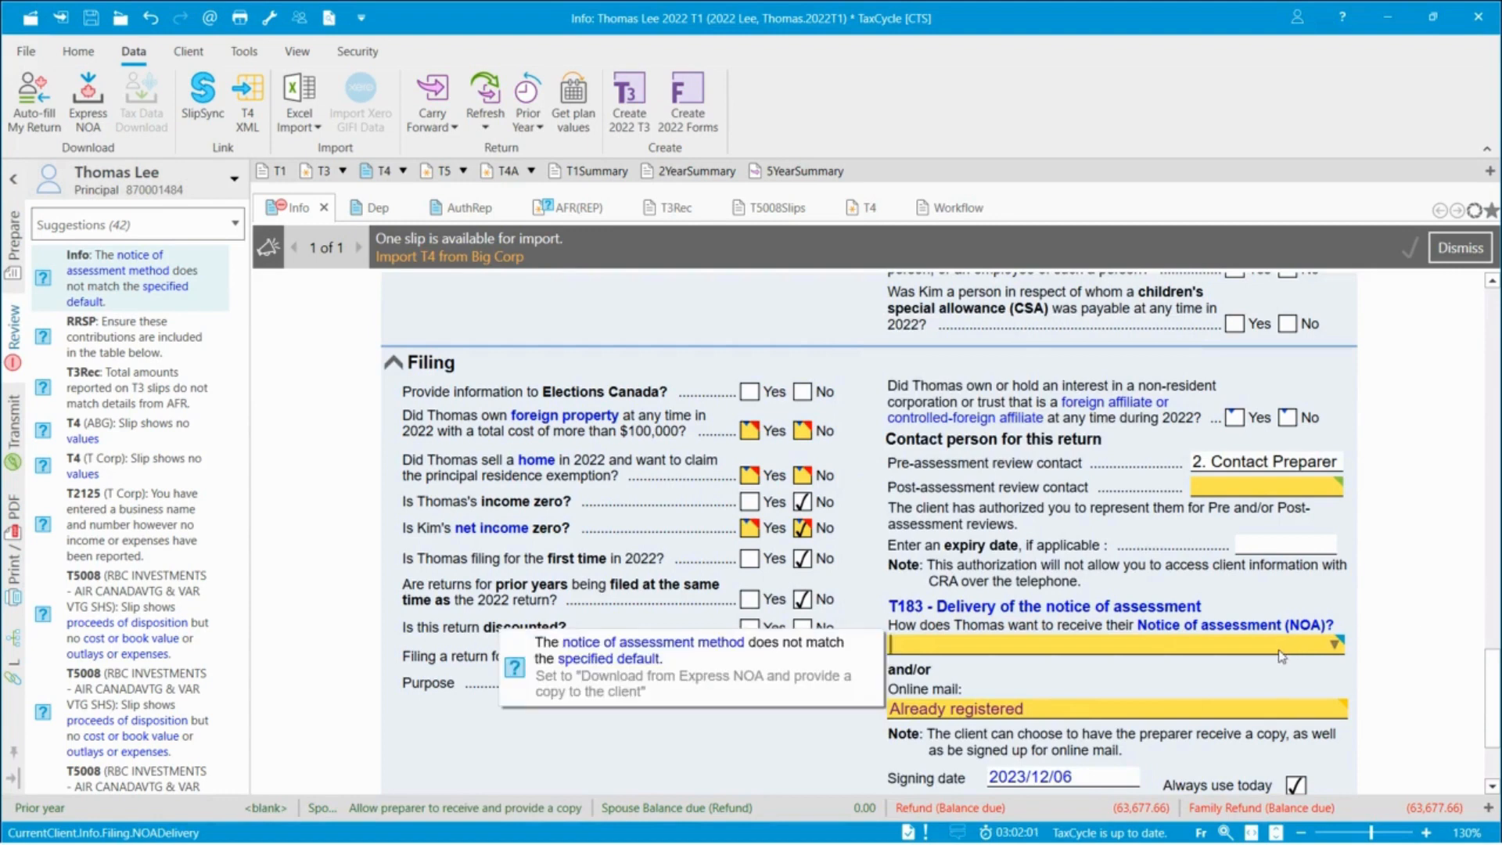
right_click(1280, 651)
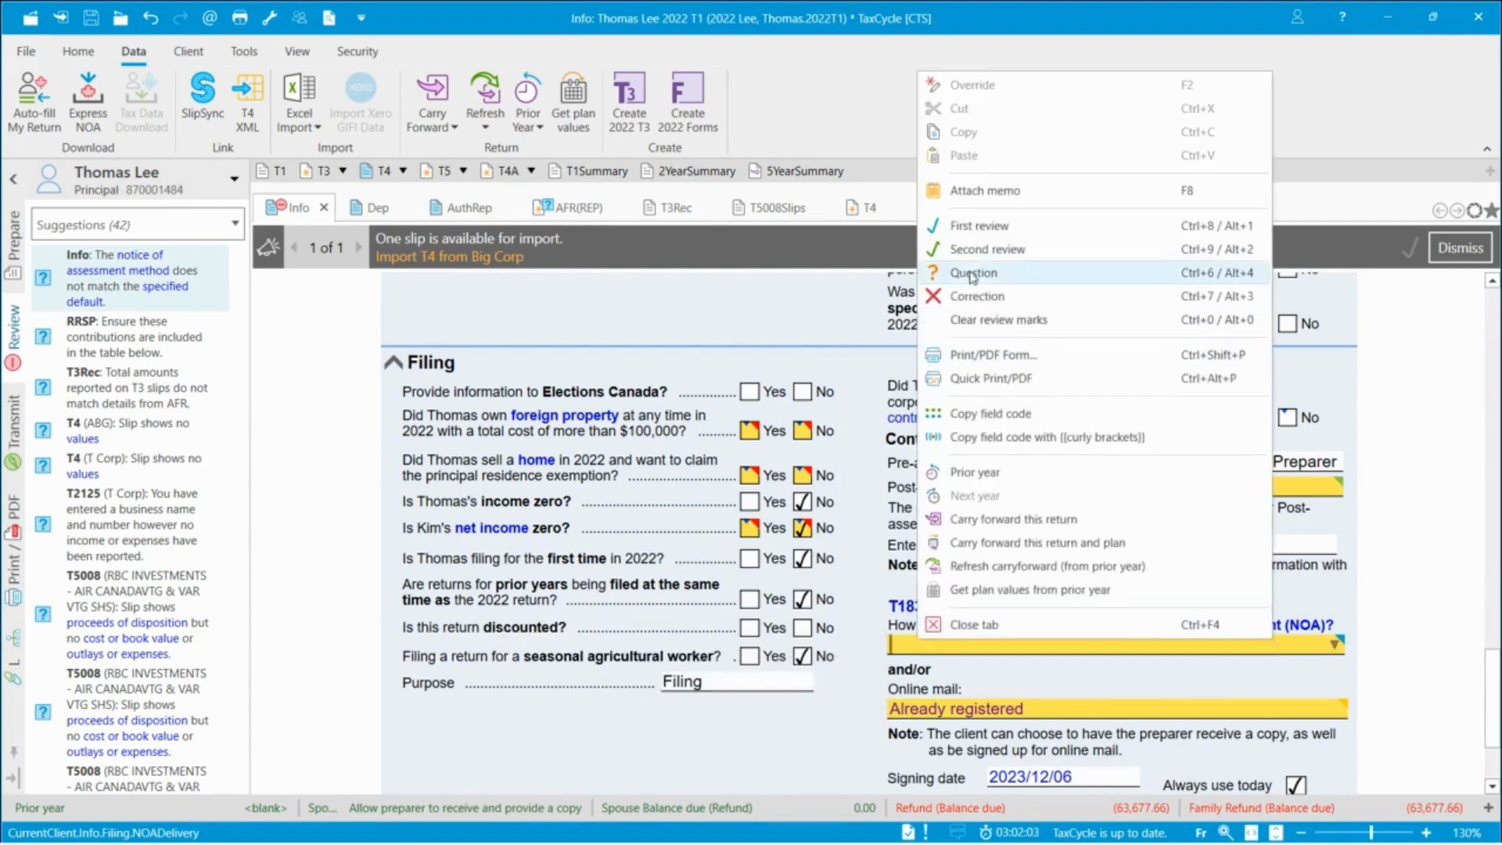
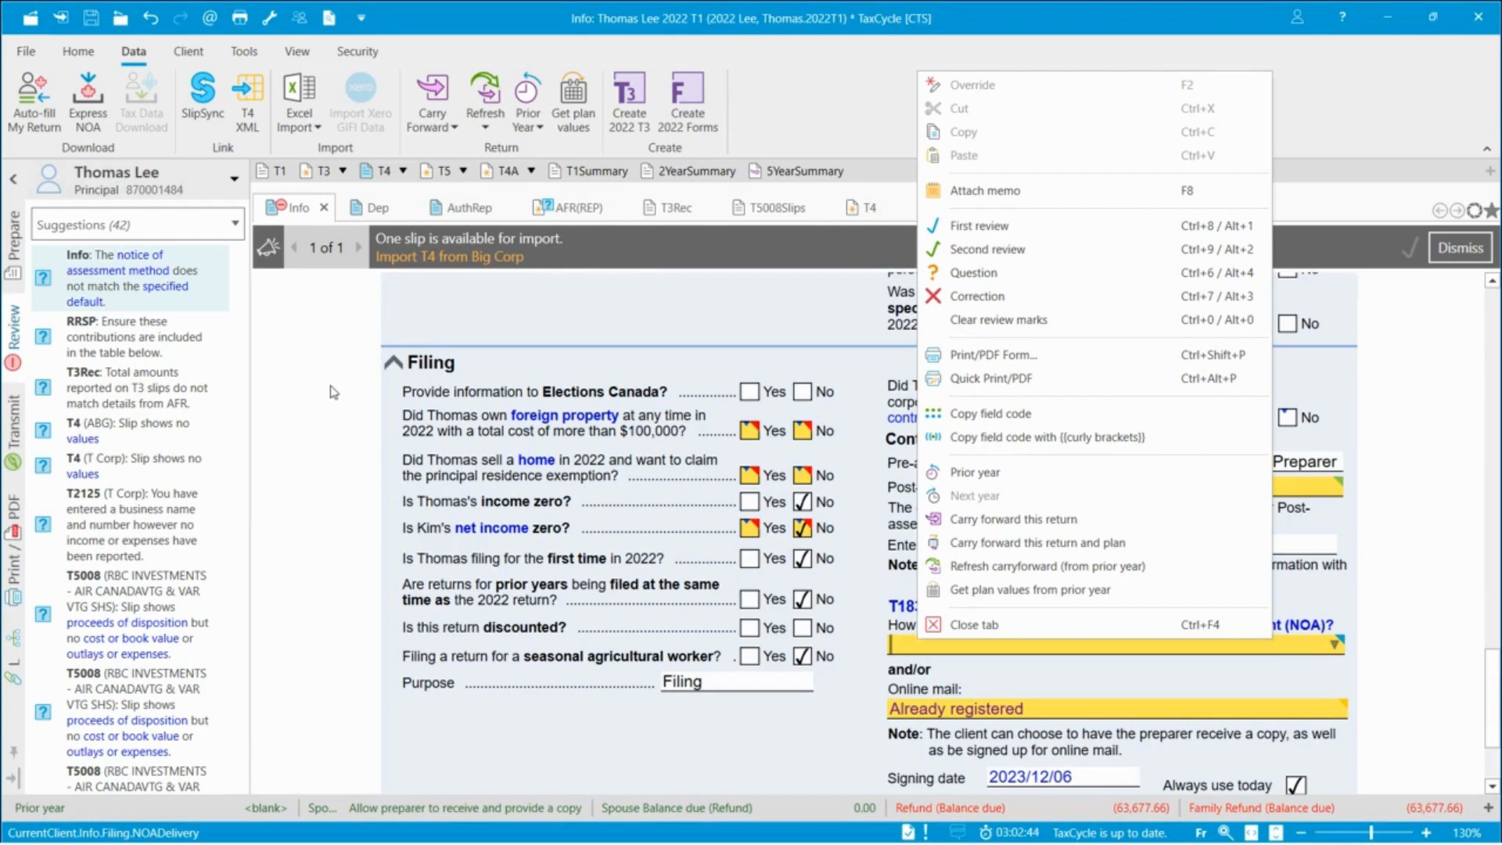
click(336, 395)
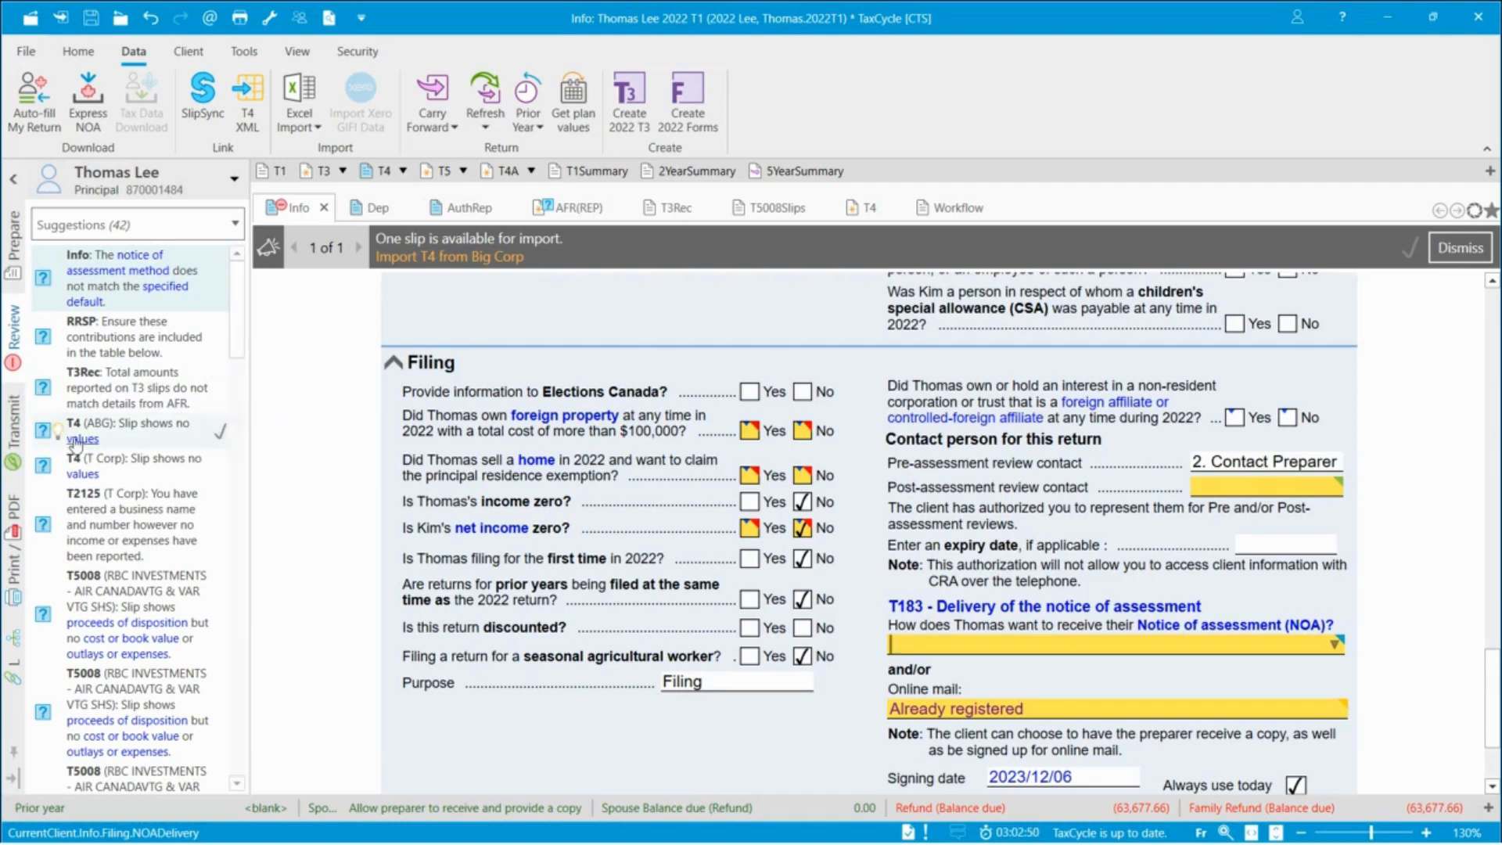
Review the outstanding T1 EFILE errors that must be resolved before transmitting the return.
click(14, 442)
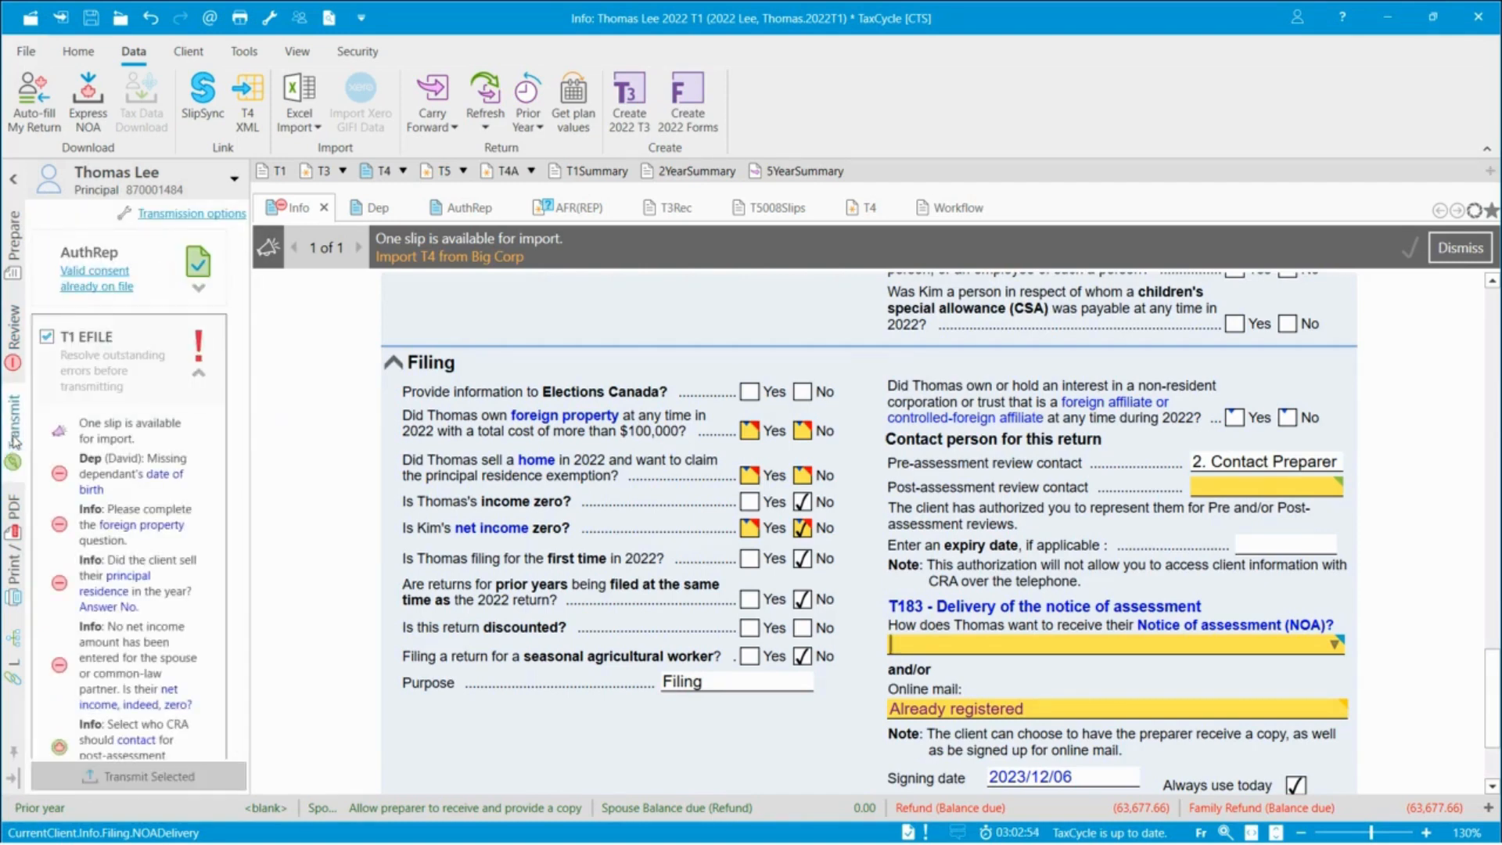
click(202, 375)
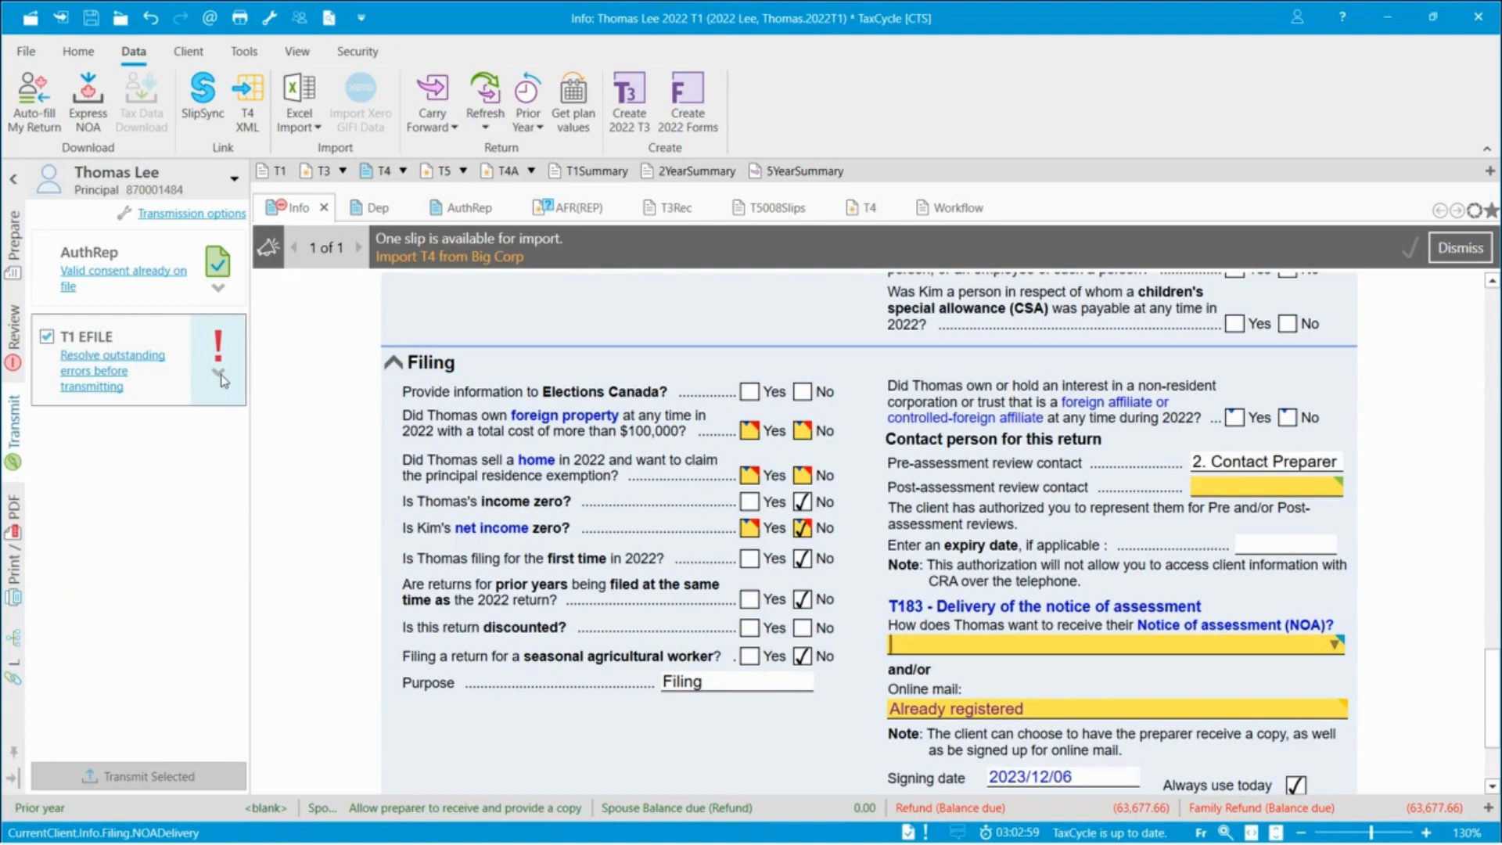
click(221, 379)
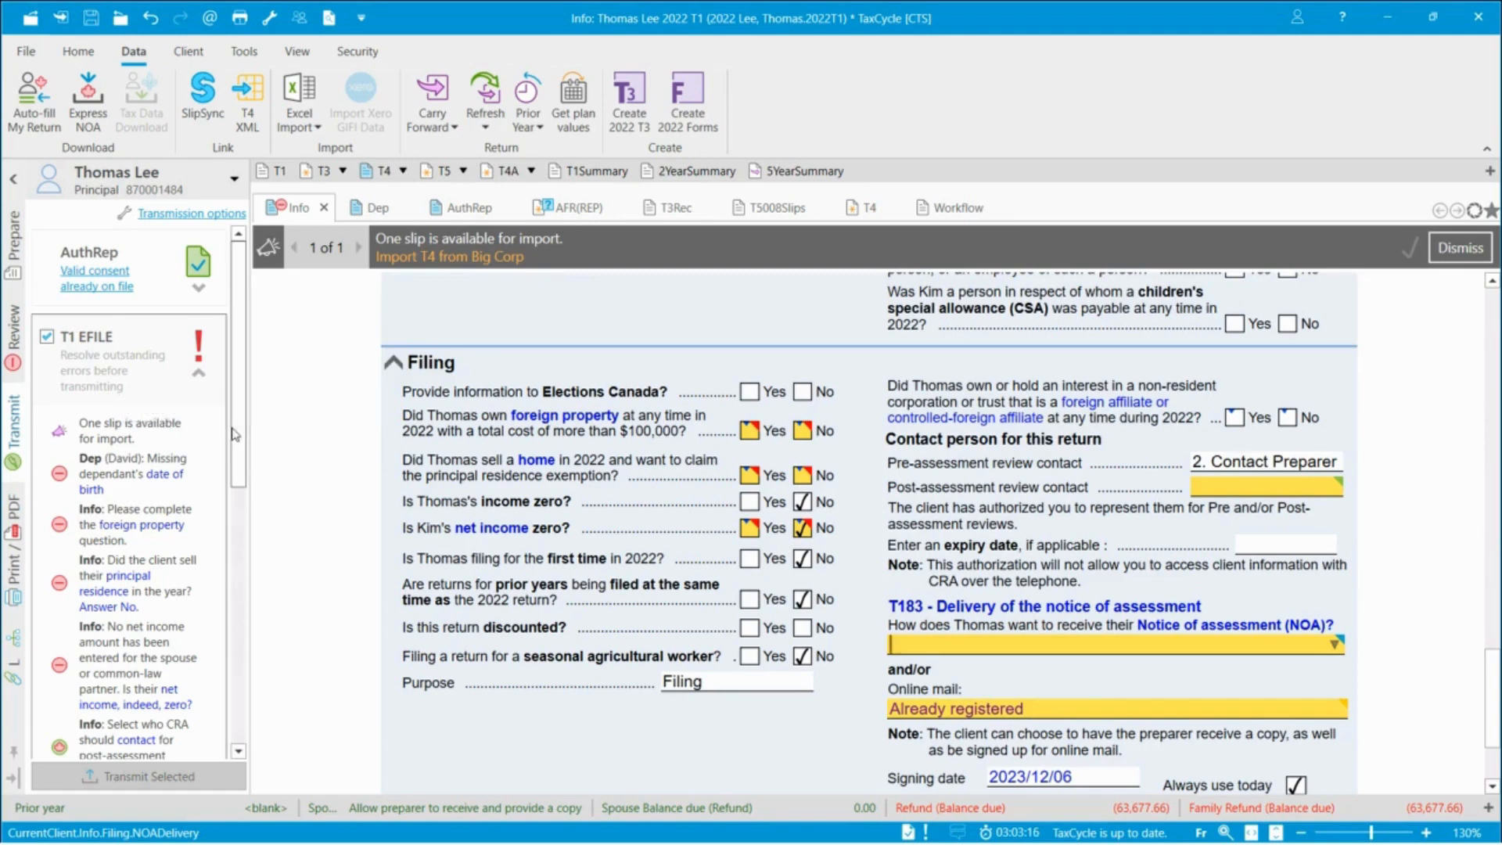
drag(239, 446, 244, 488)
scroll(244, 489, down, 2)
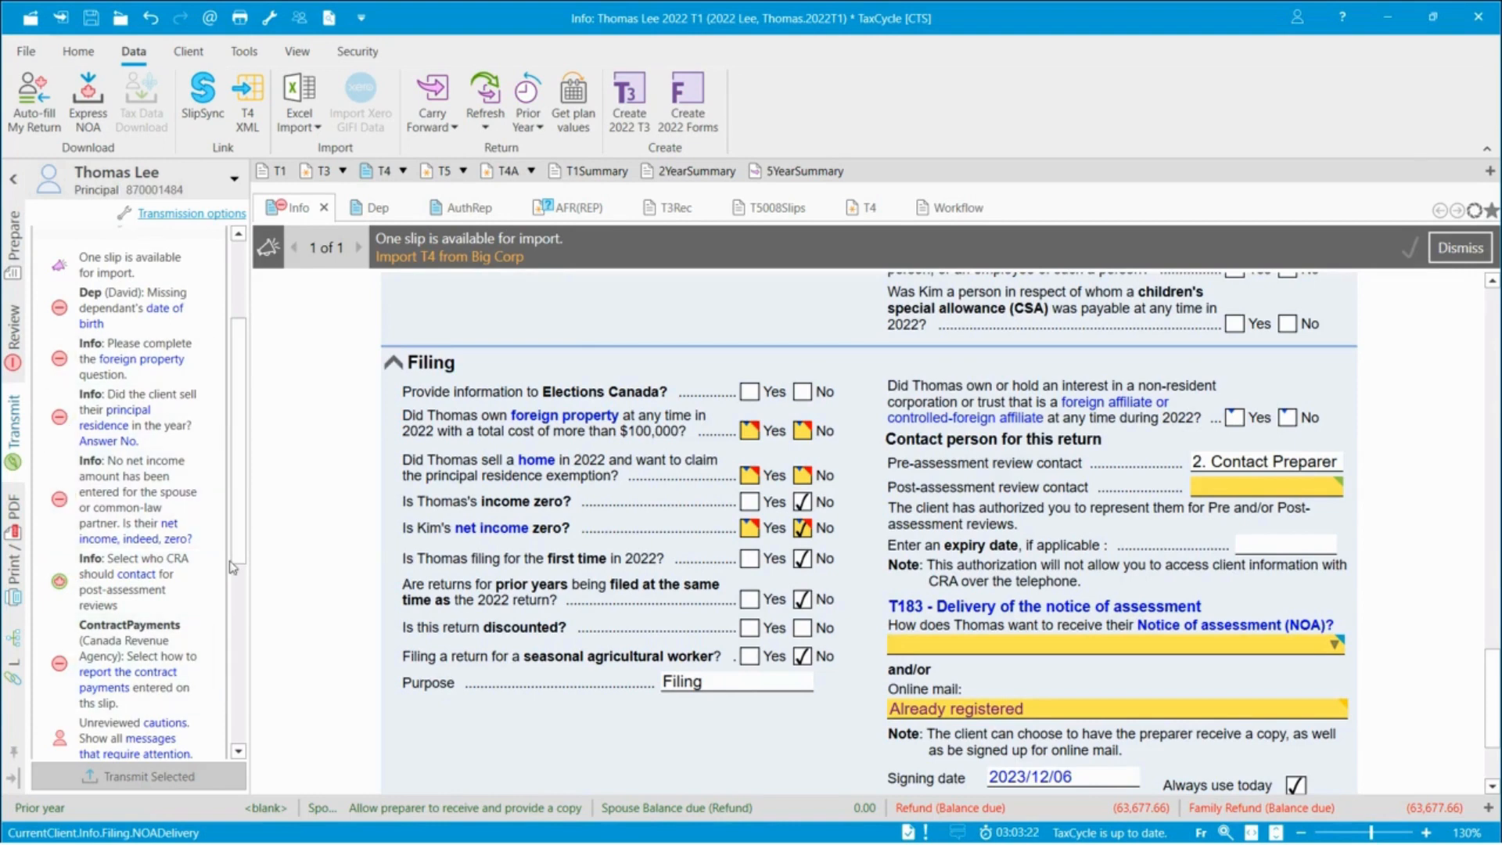
drag(245, 514, 233, 707)
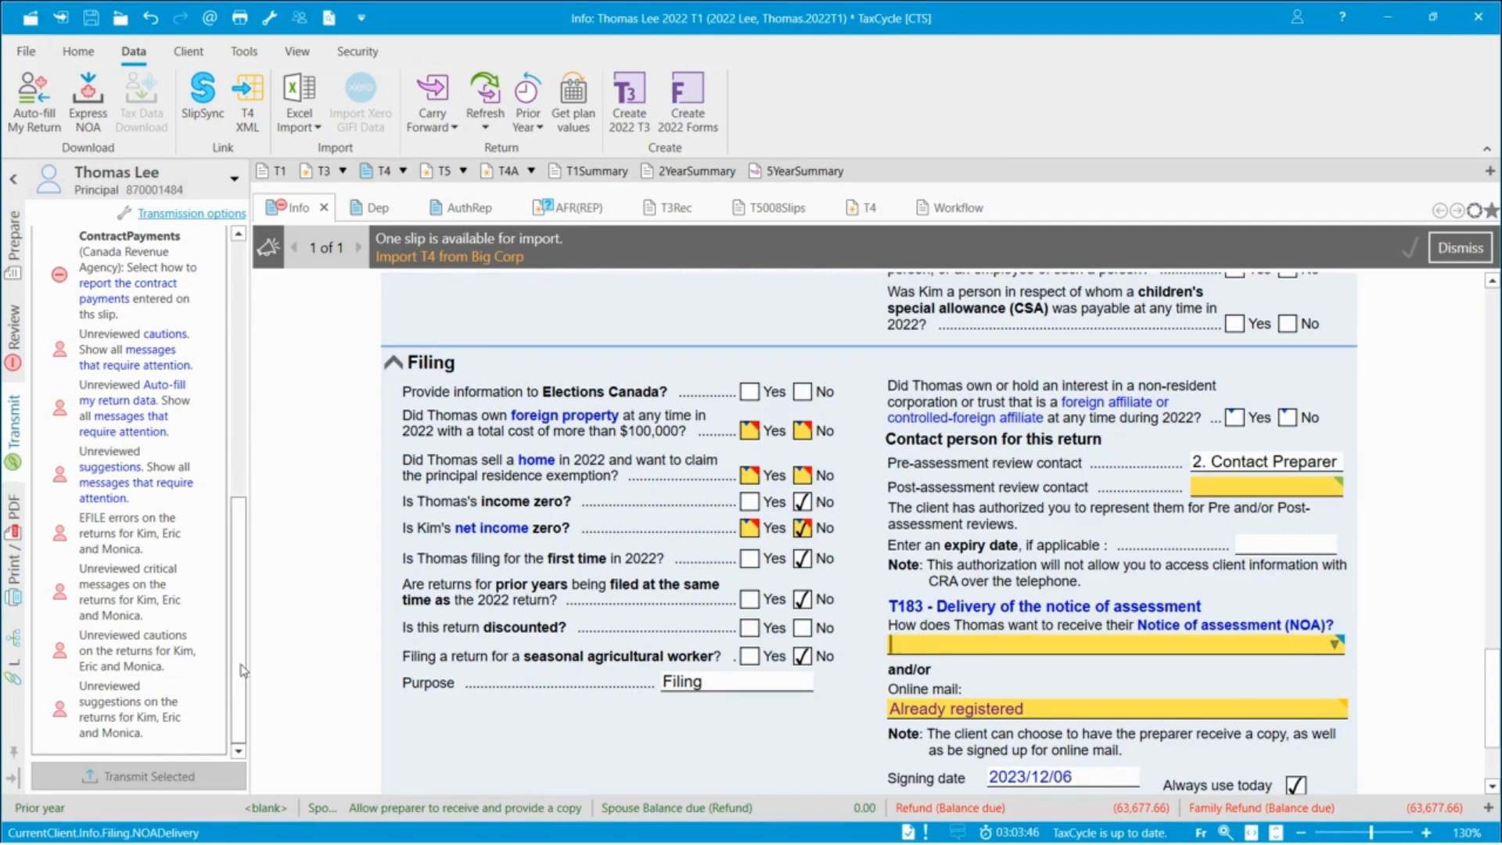
Check the T1 EFILE status of every family member under Transmit Family and return to the tax return.
click(26, 53)
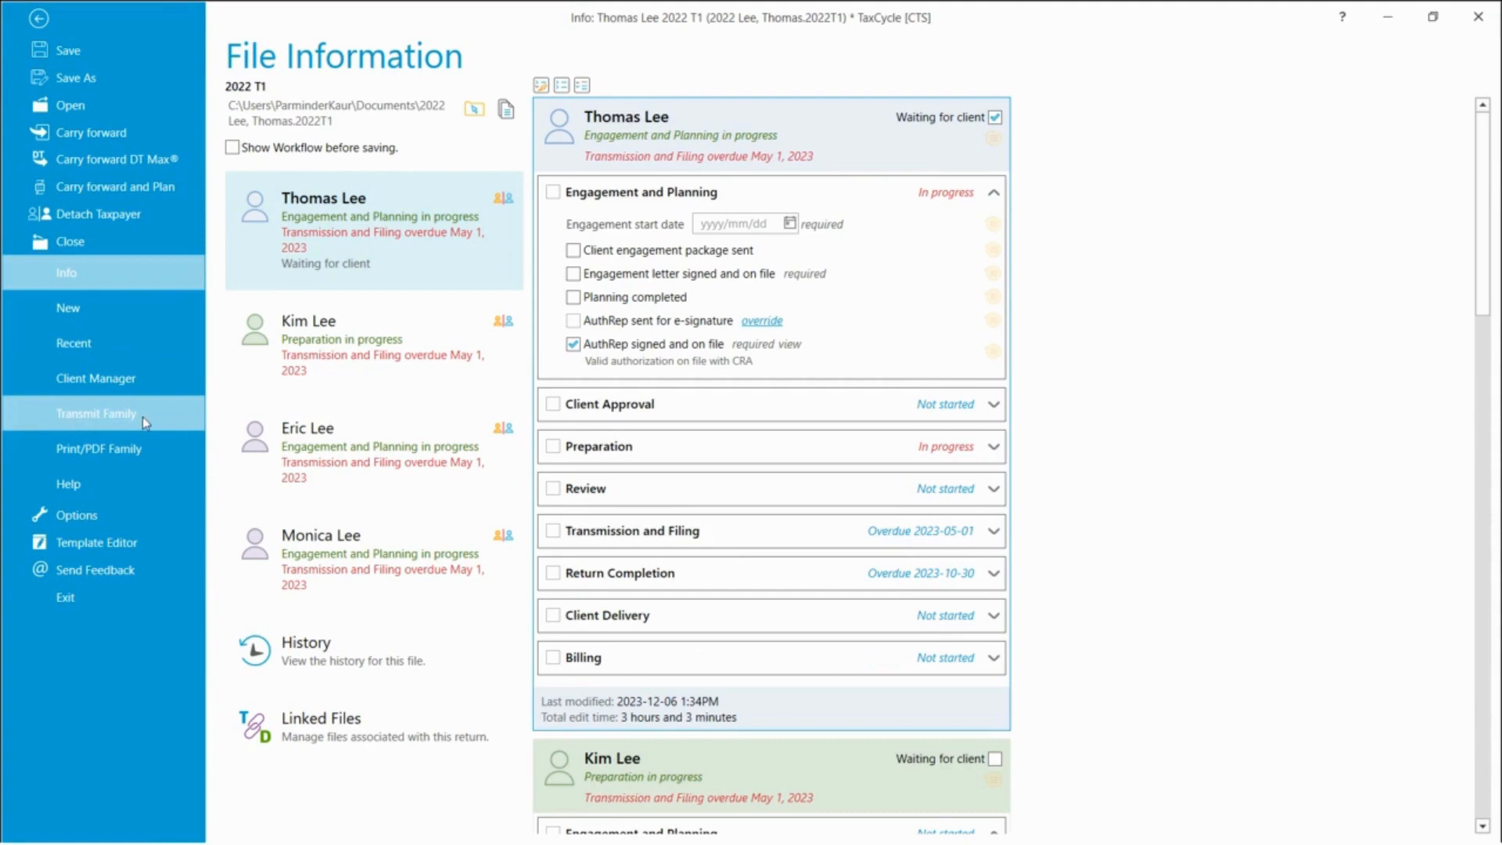
click(93, 411)
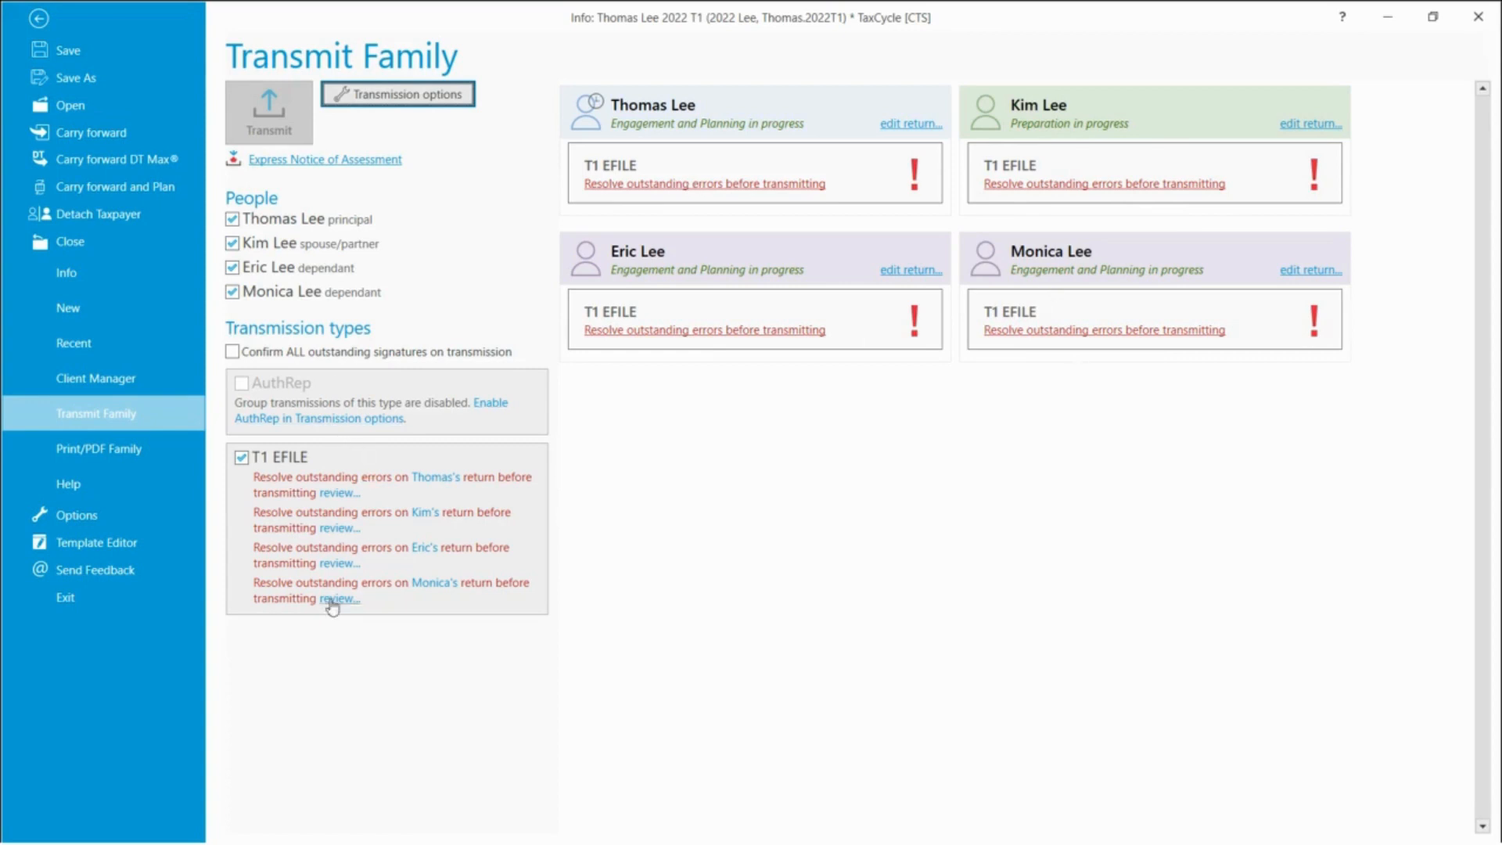
click(39, 19)
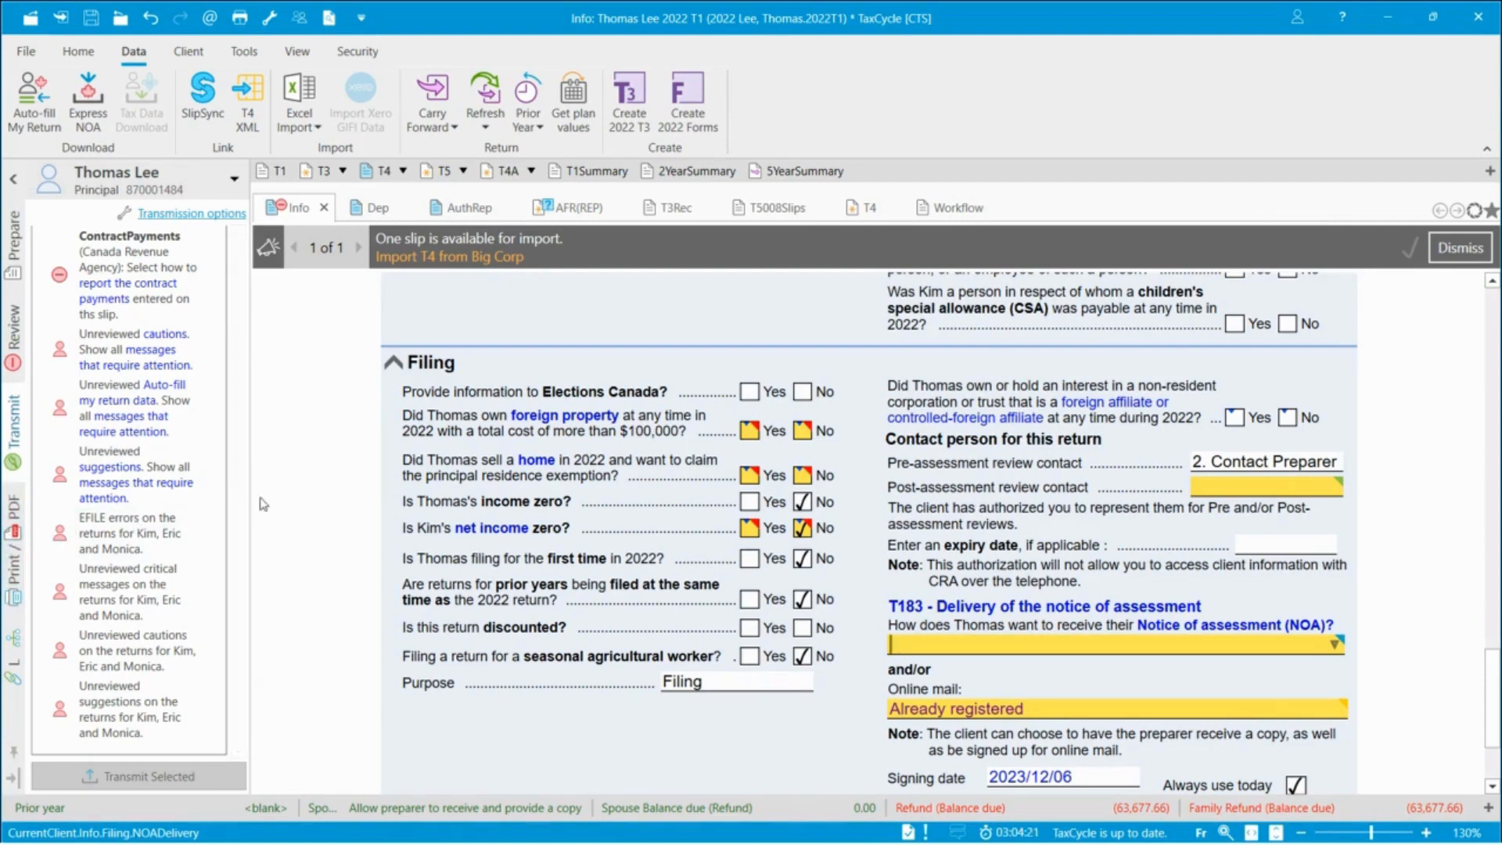
Display the print sets and show all forms, including unused ones, in the client copy.
click(13, 551)
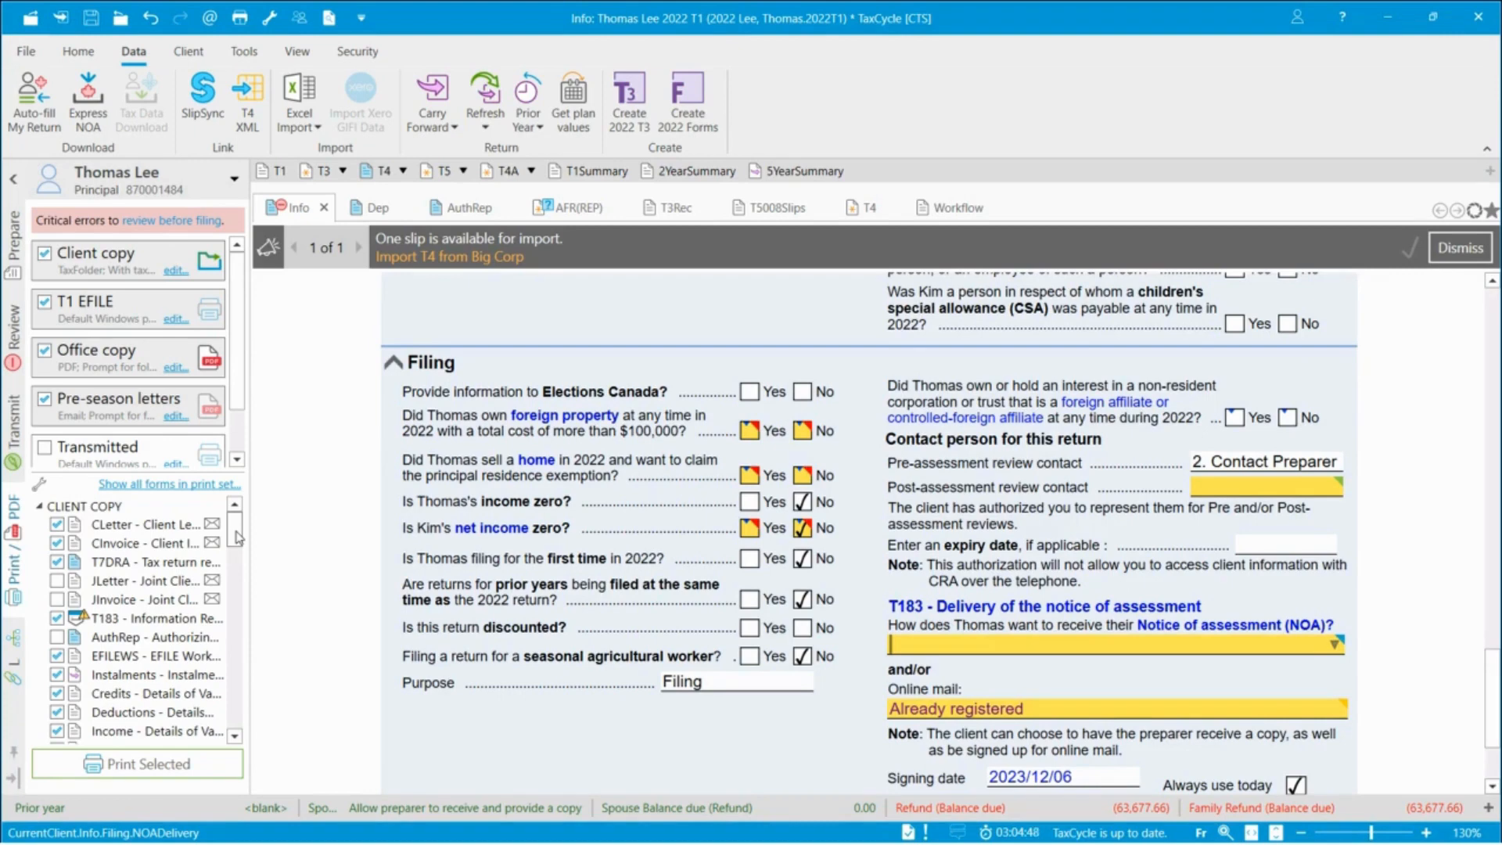
click(157, 485)
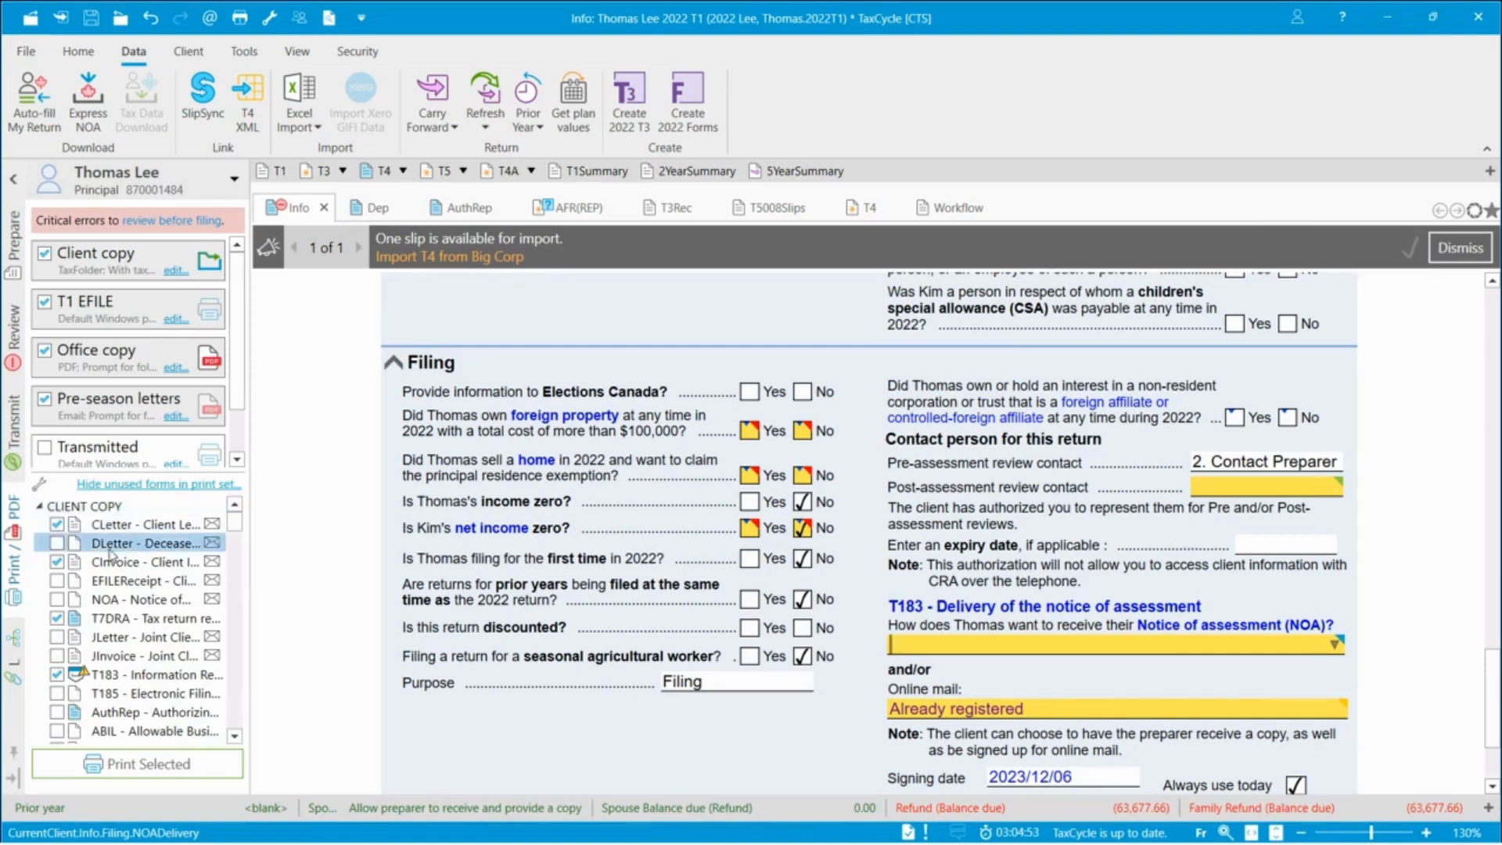
Override the client copy selection to include DLetter and EFILEReceipt, and clear both overrides.
click(57, 543)
click(57, 580)
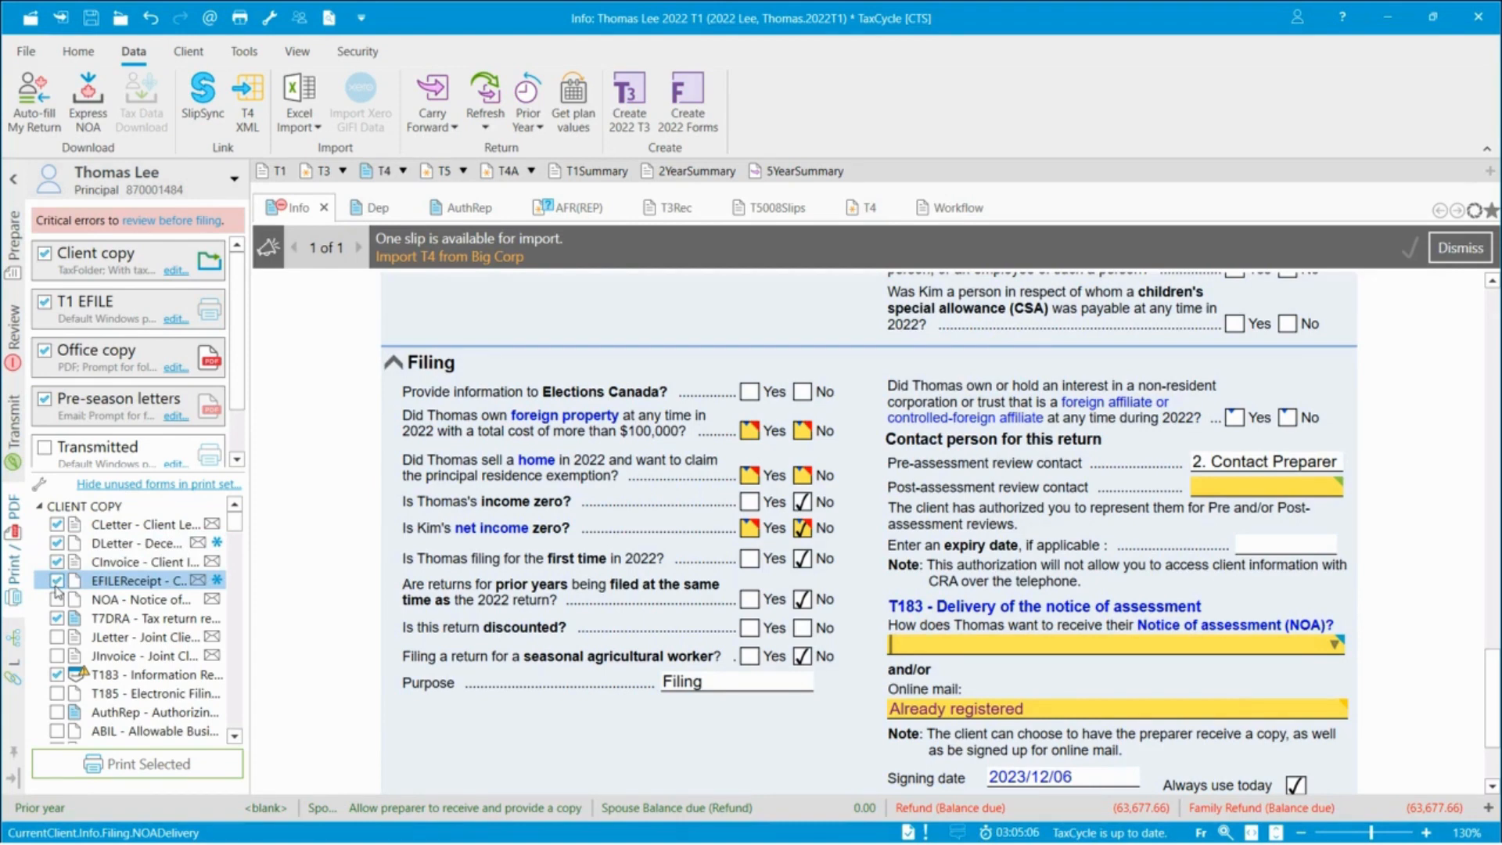
click(220, 543)
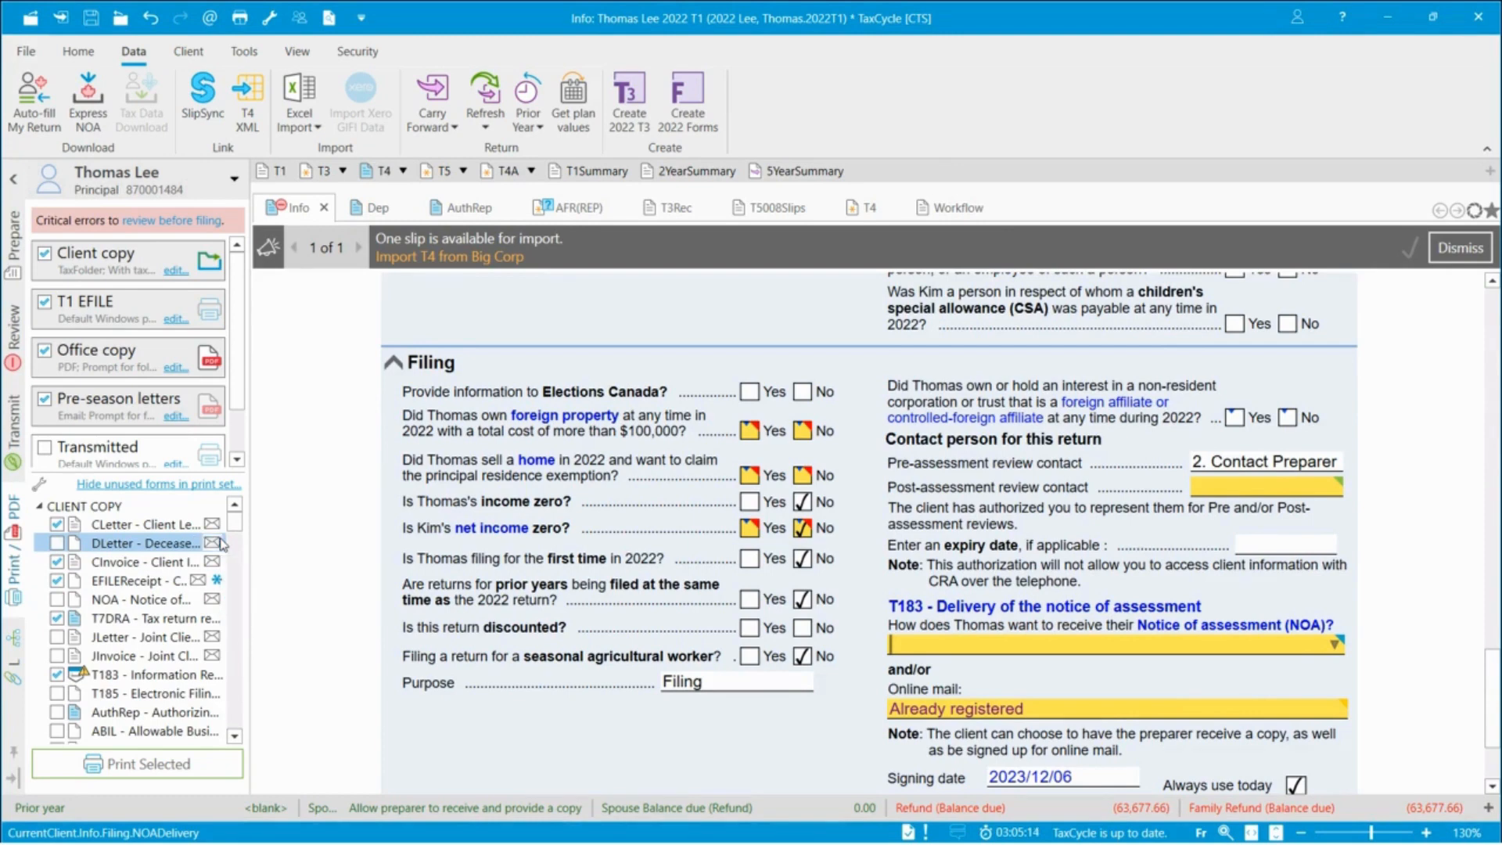
click(217, 581)
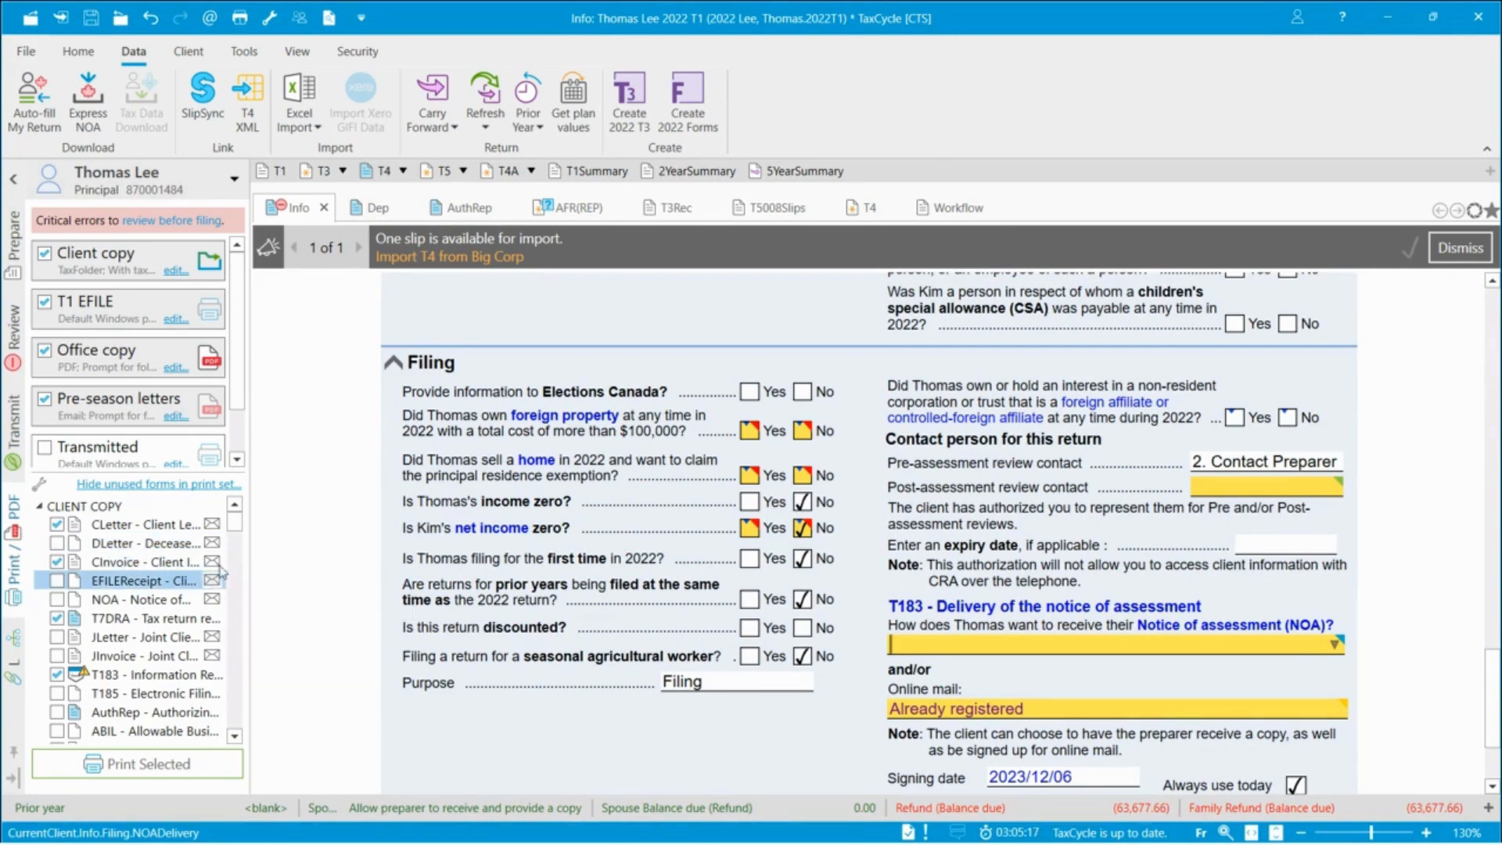
Set the output of the T1 EFILE print set to PDF in its print configuration.
click(174, 320)
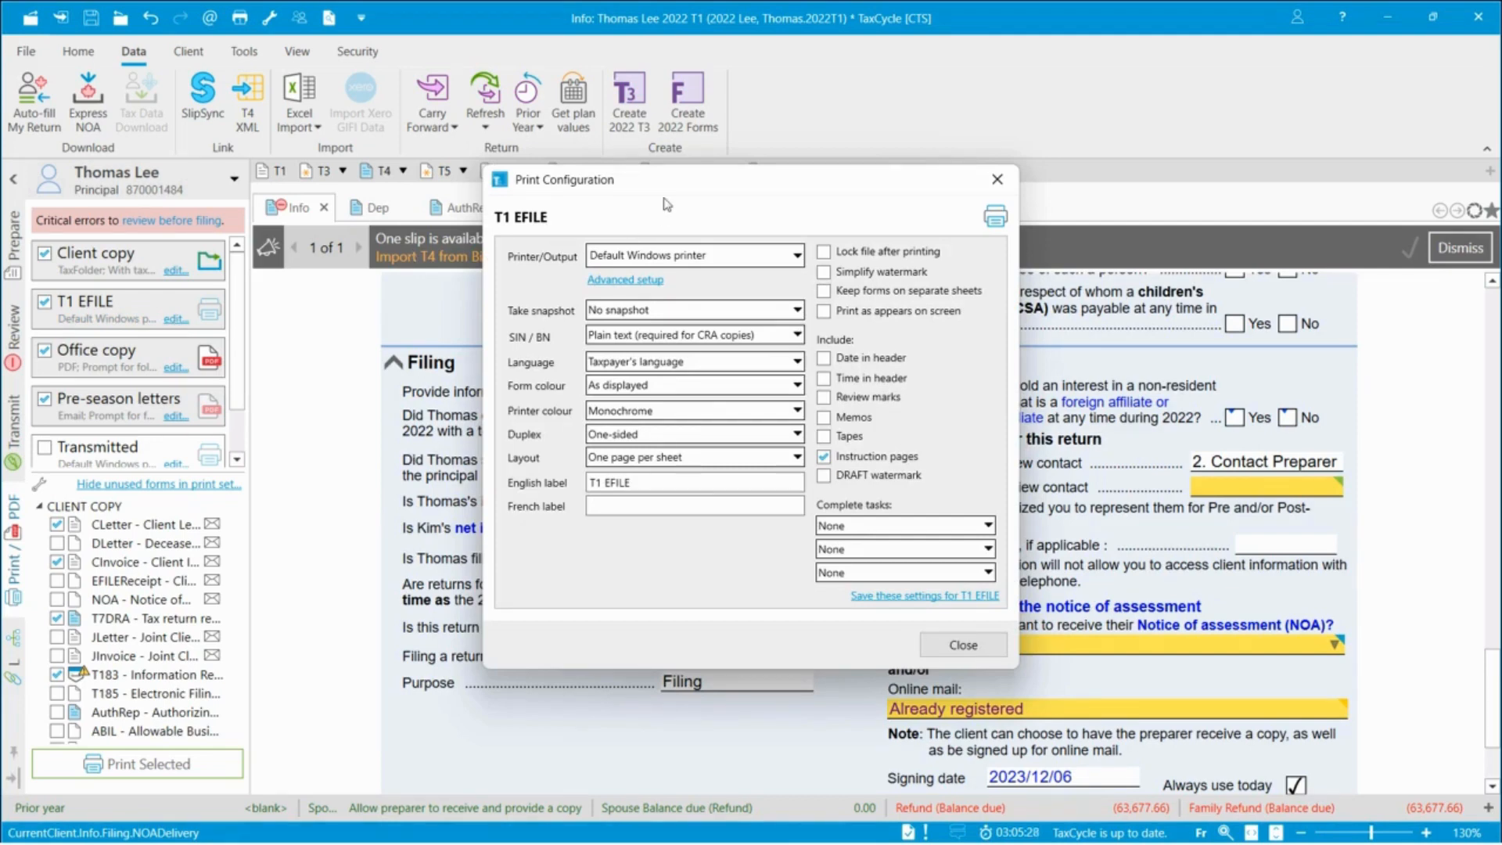
click(796, 256)
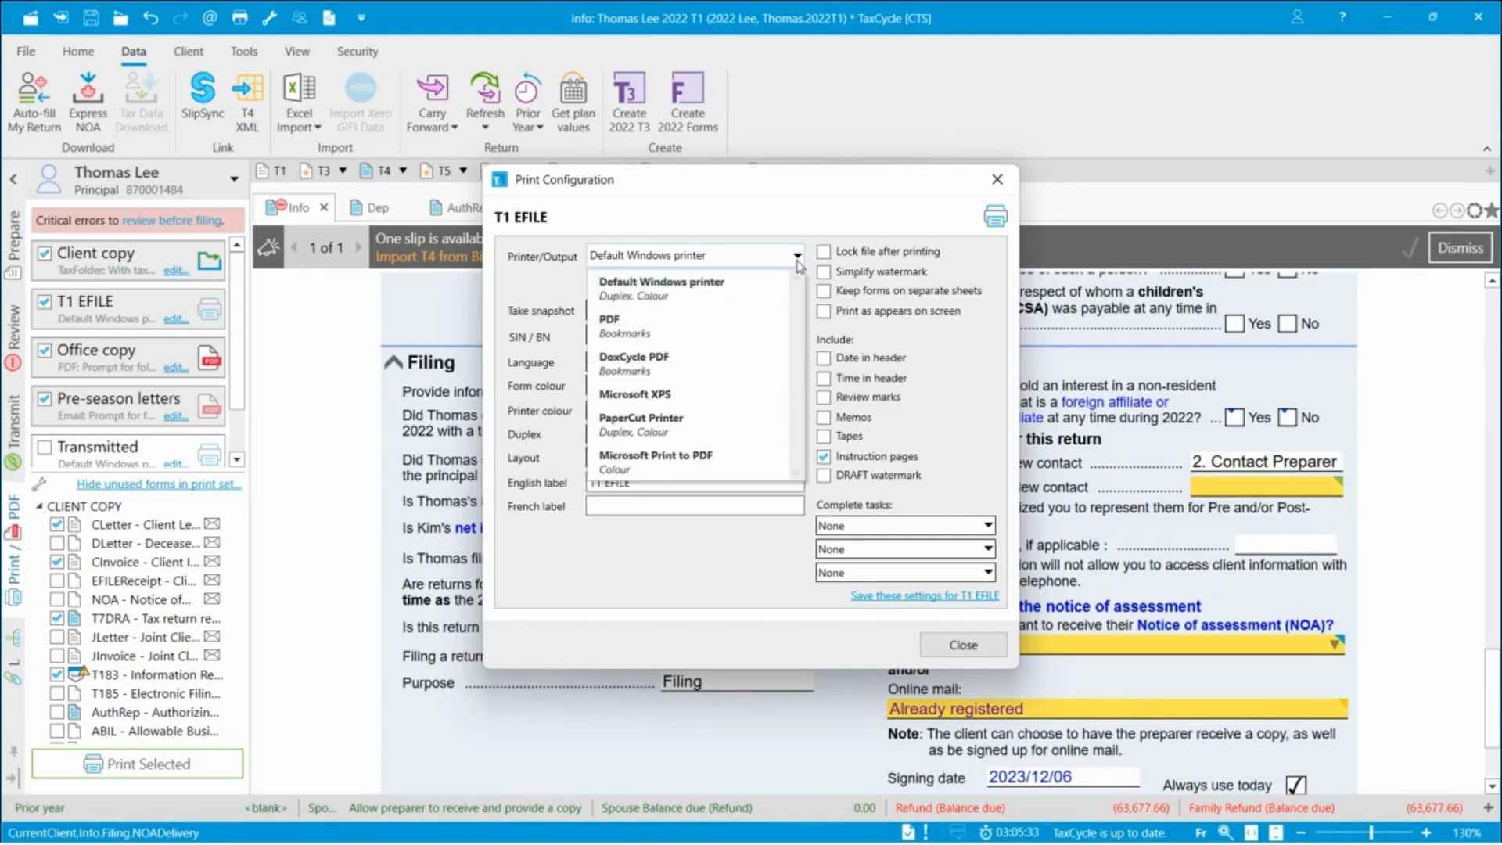
click(626, 335)
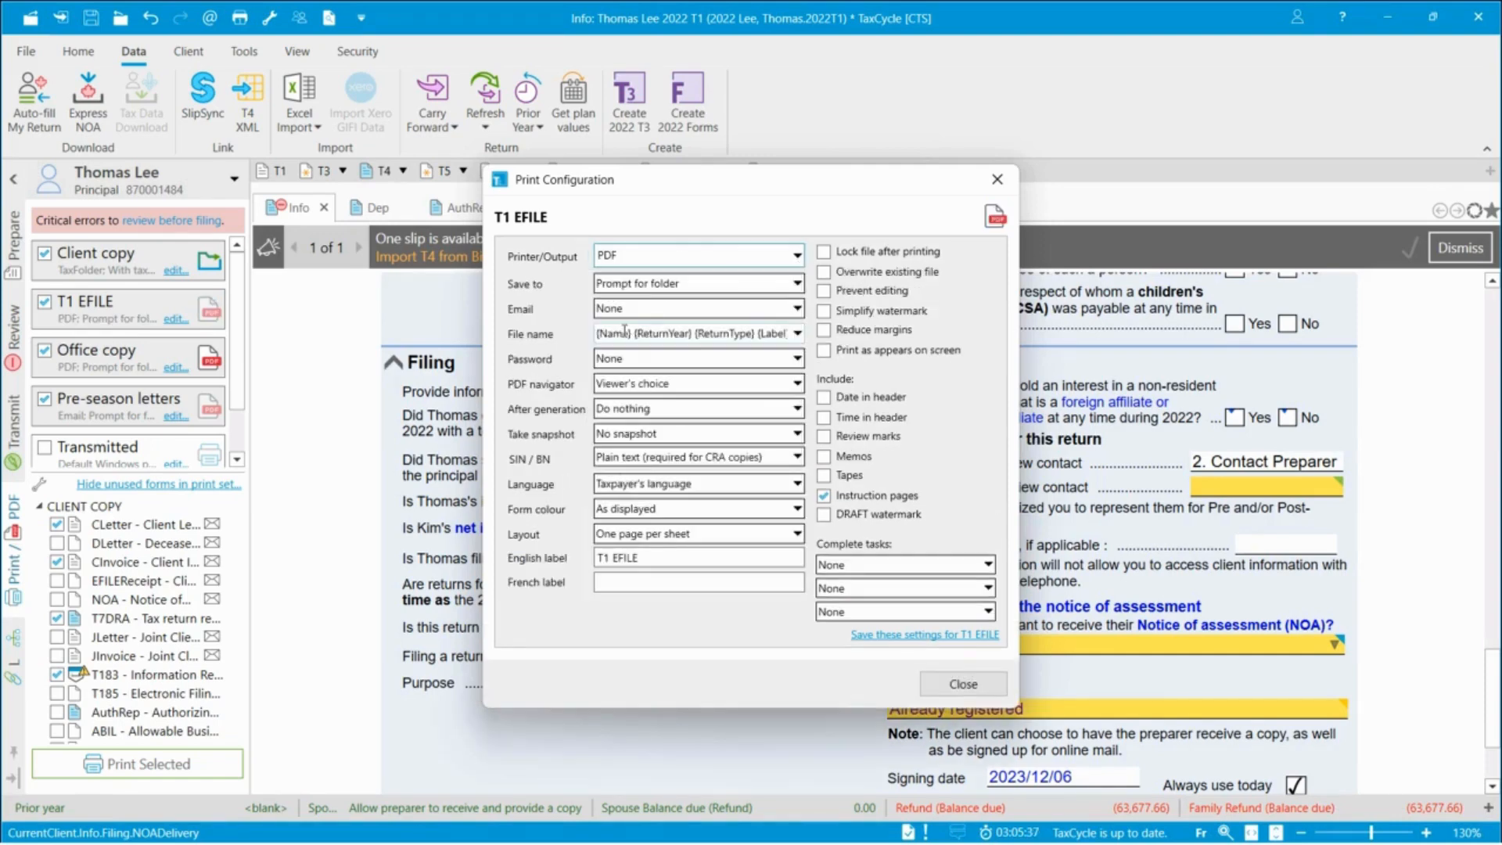
Keep the Email option at None, save the print settings for T1 EFILE, and close the print configuration.
click(795, 313)
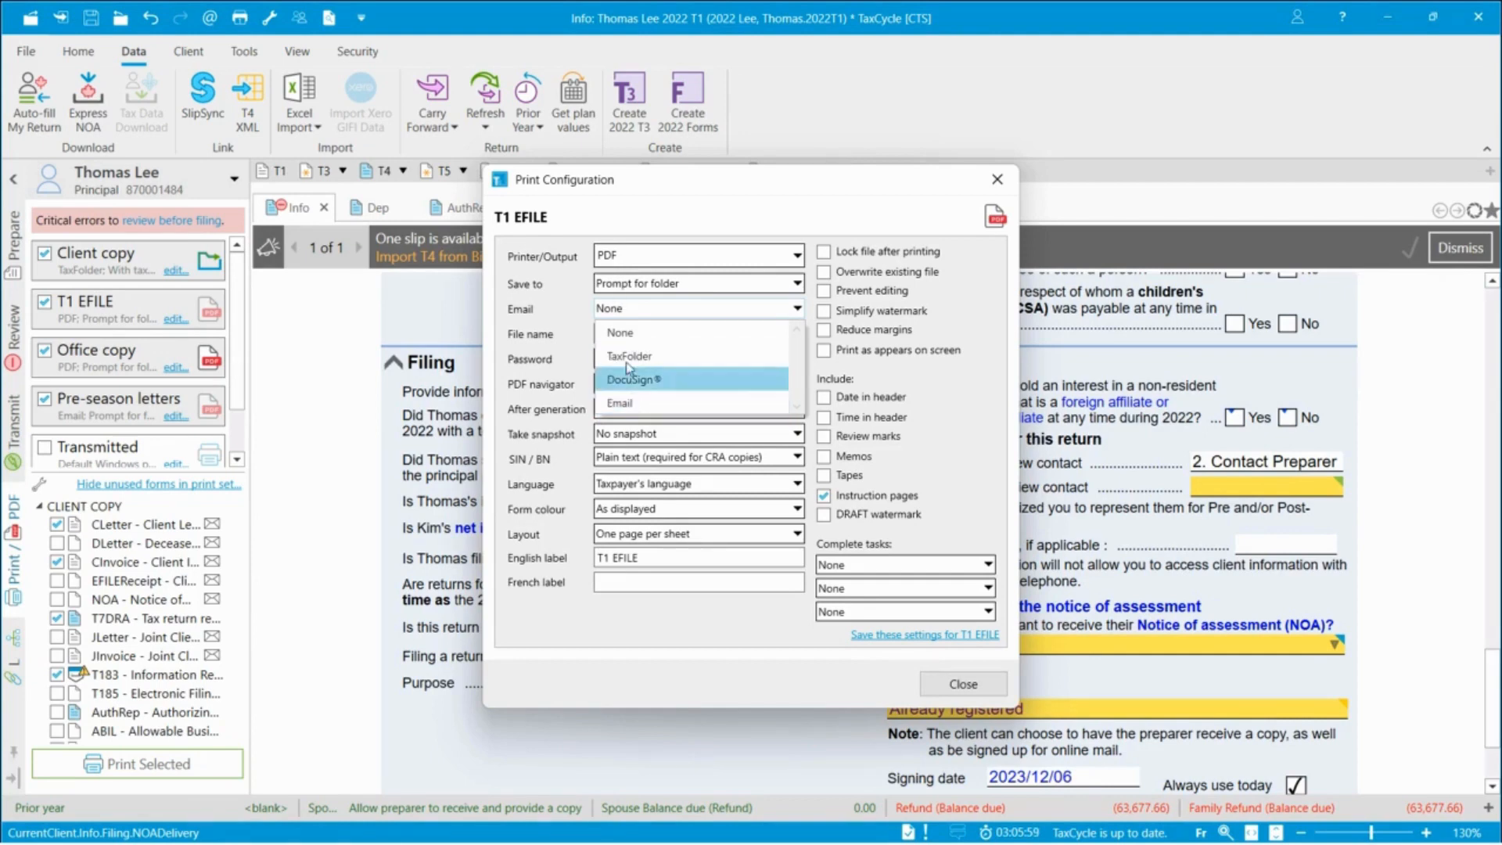
click(718, 612)
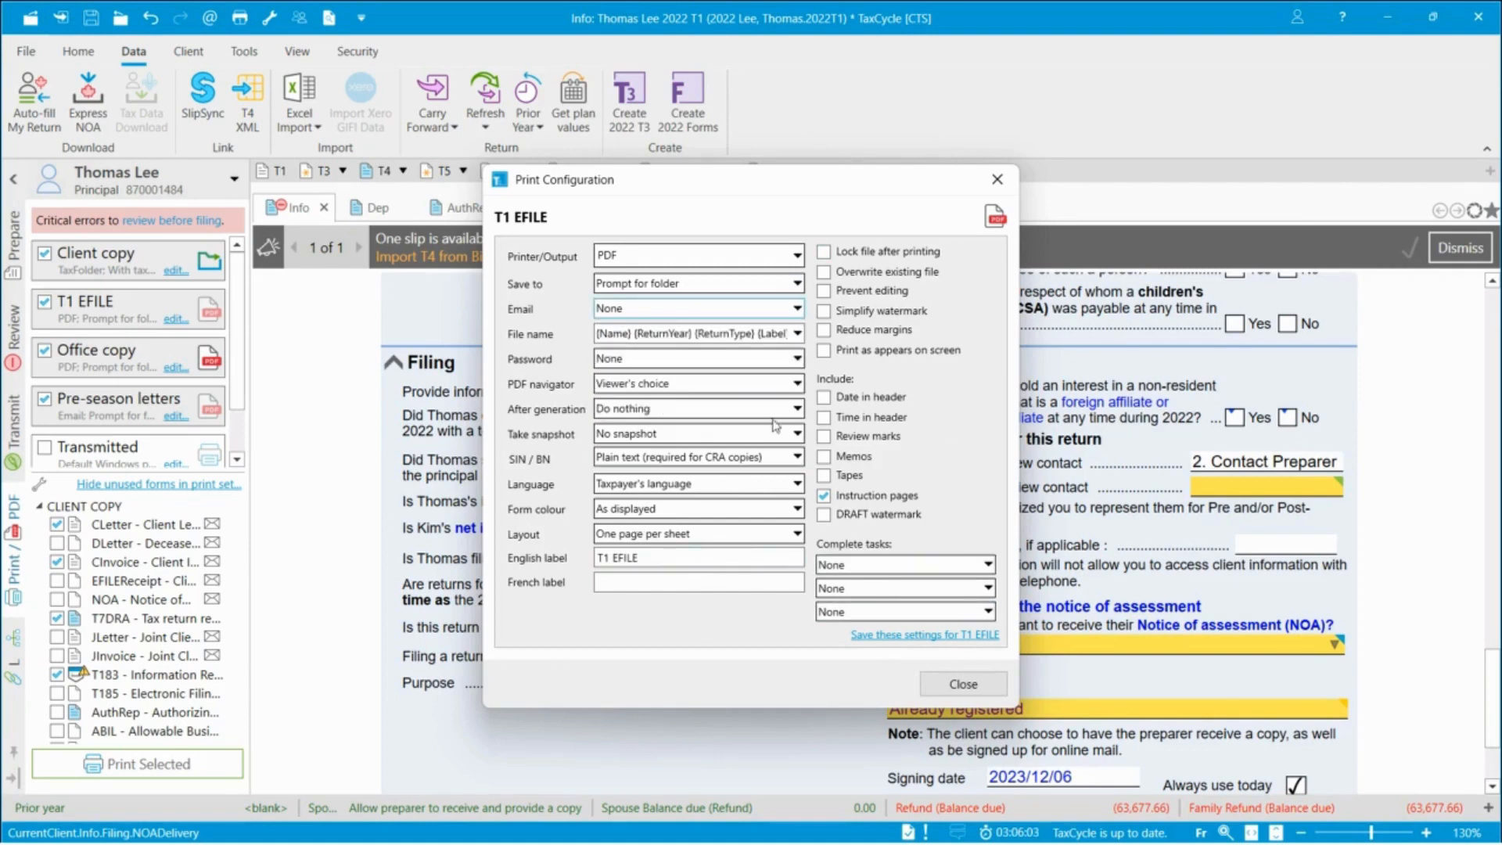
click(930, 638)
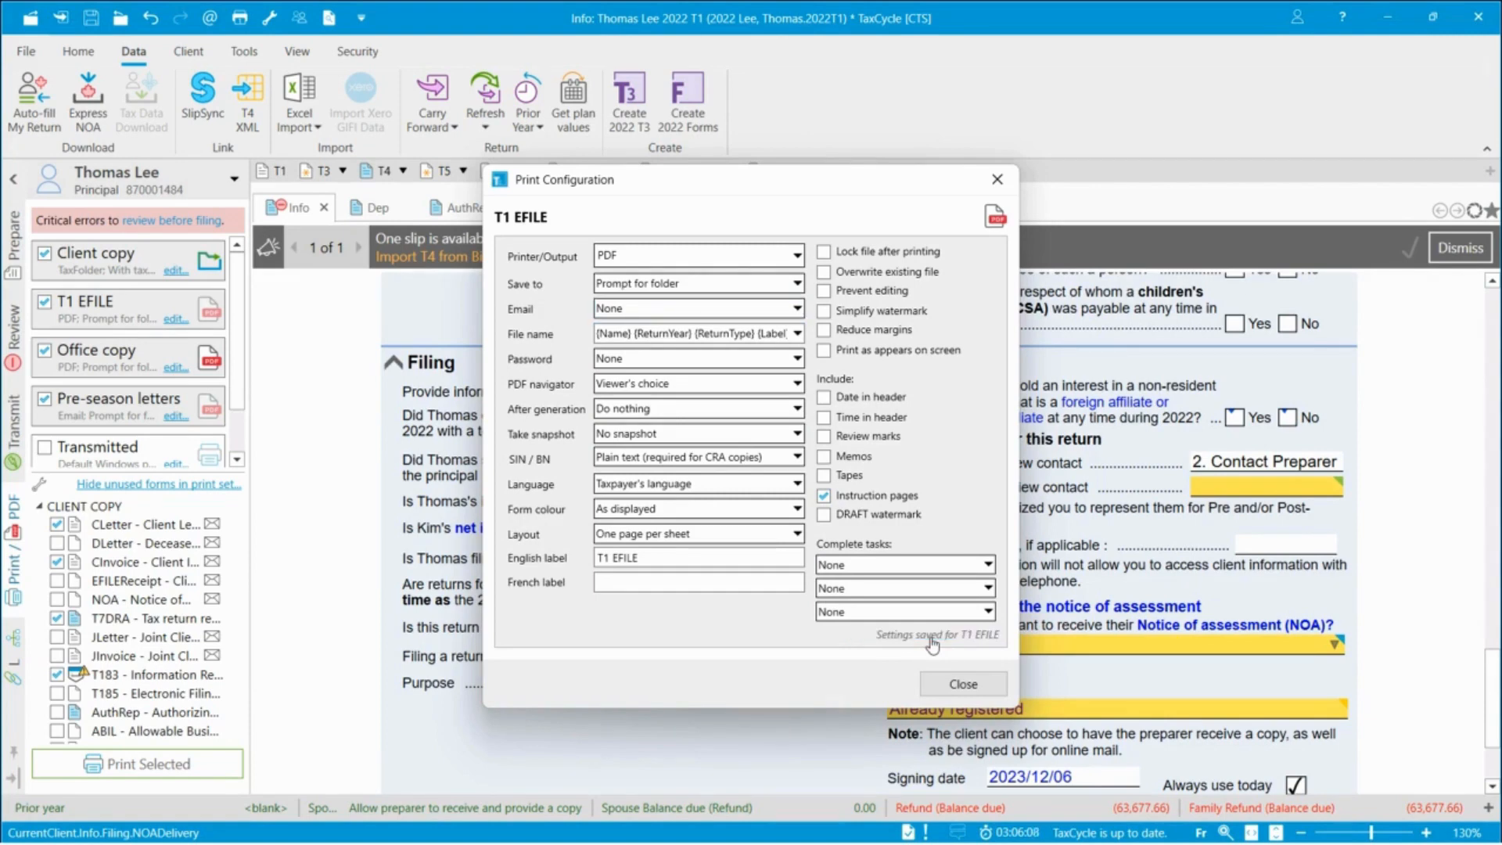
click(965, 687)
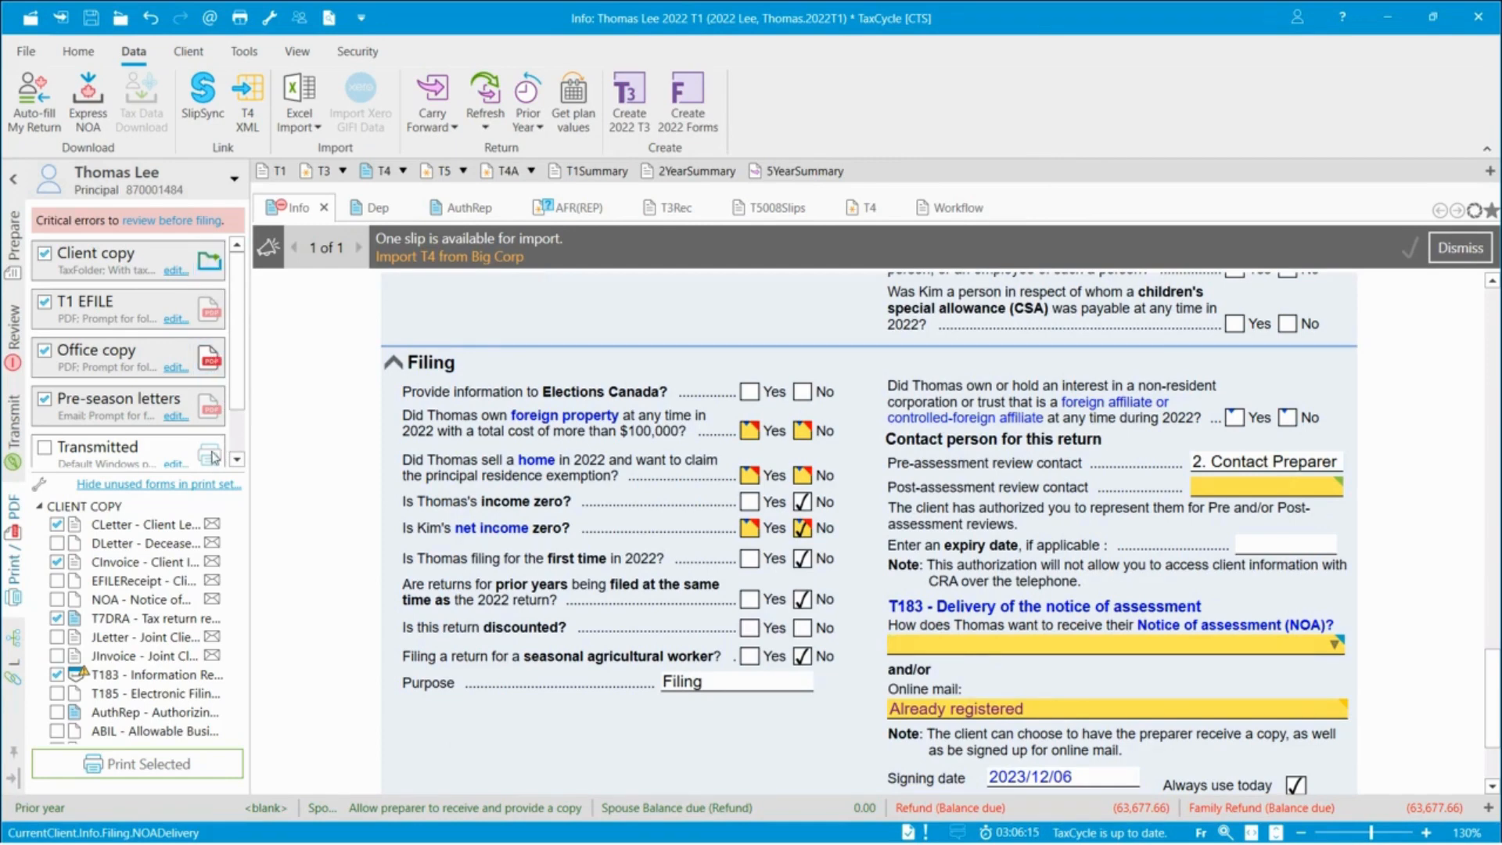
drag(239, 339, 242, 303)
Check the available printer and output choices for printing only the Info form, and cancel without printing.
right_click(341, 399)
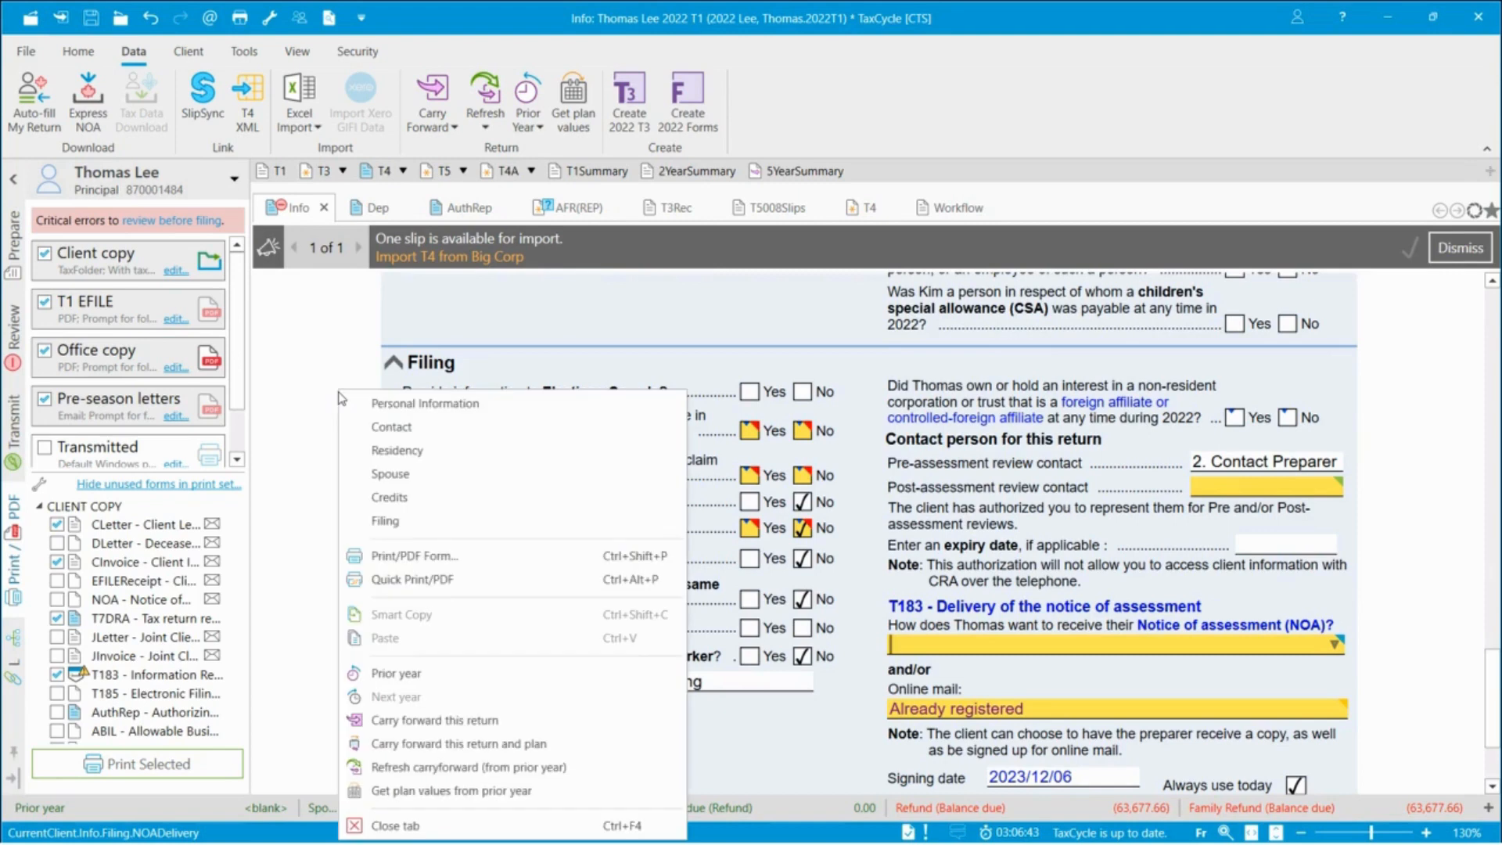
click(453, 561)
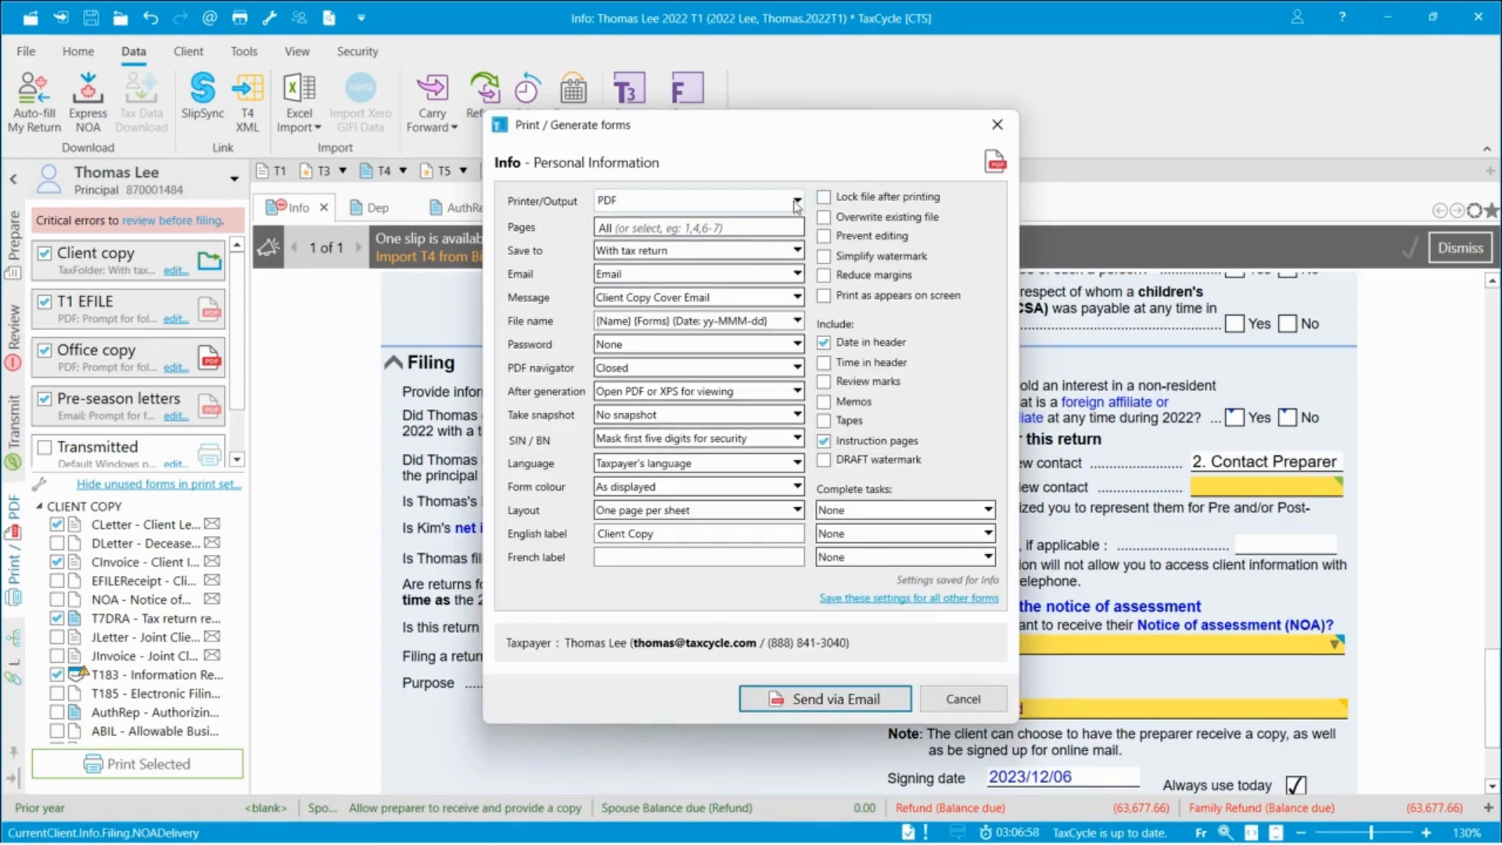
click(796, 205)
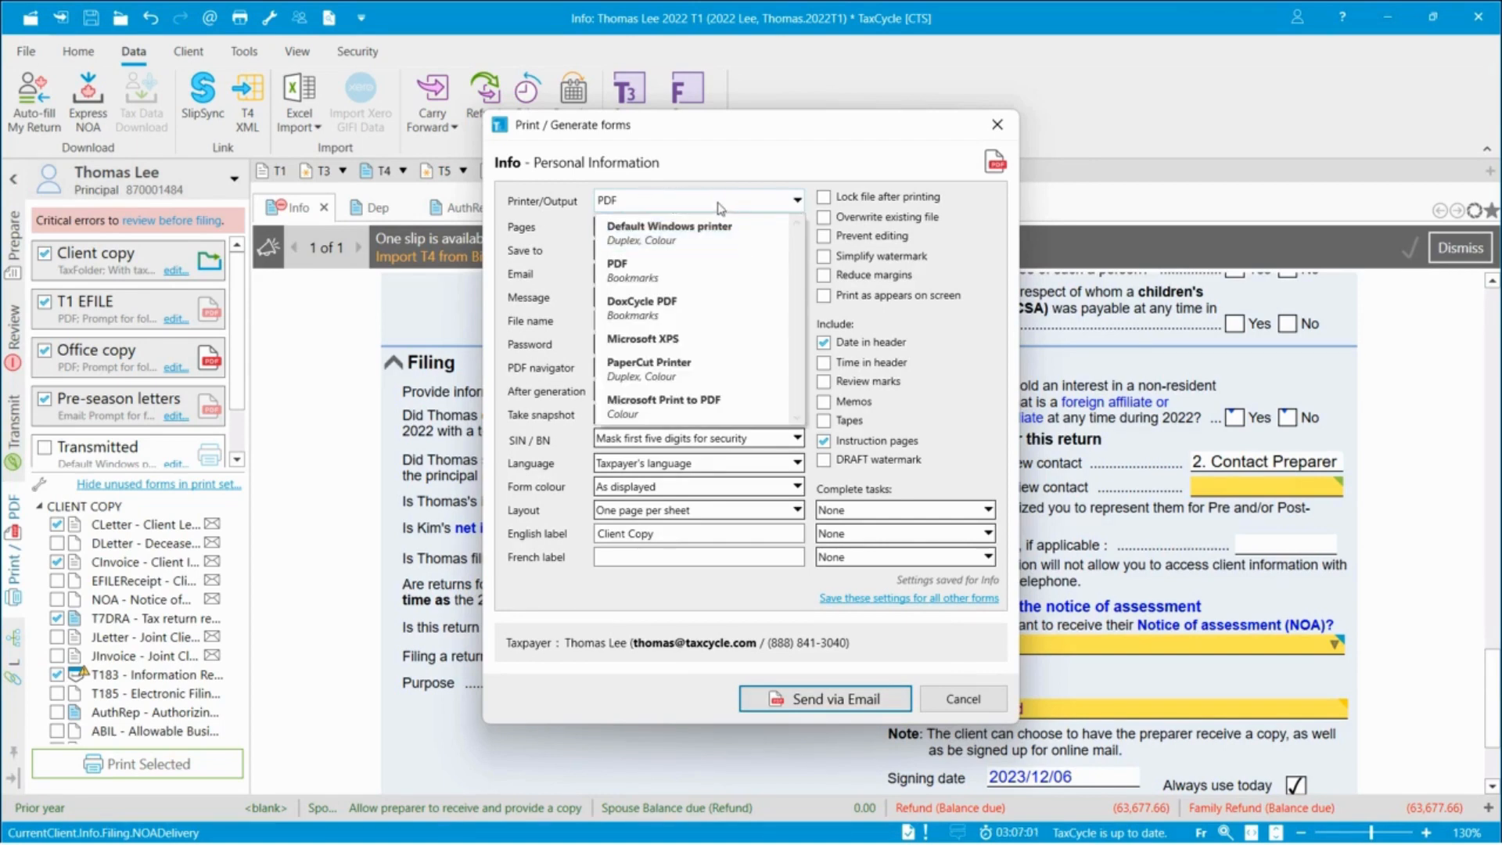
click(798, 176)
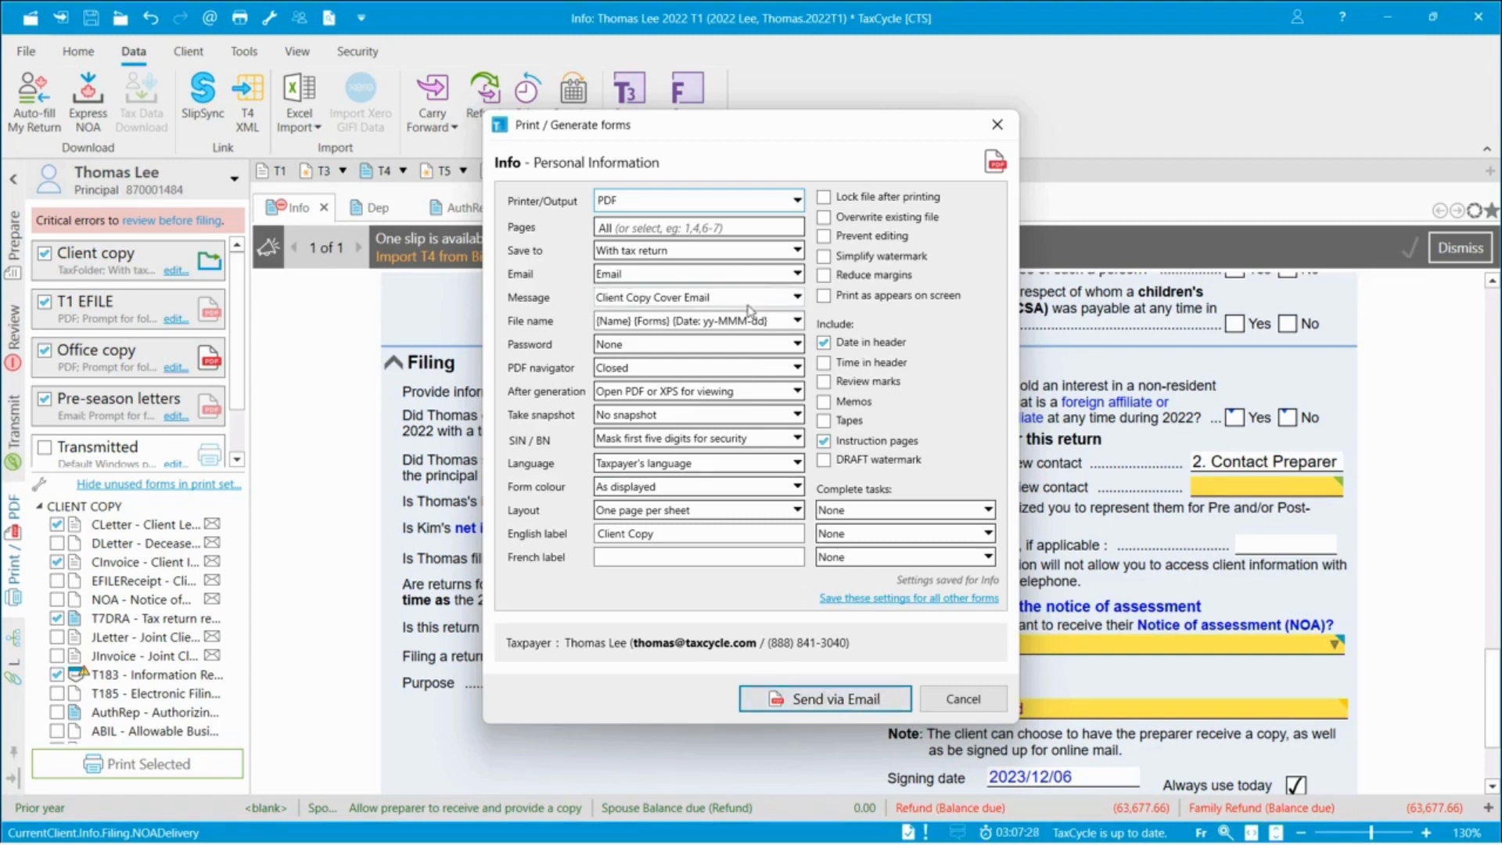
click(969, 704)
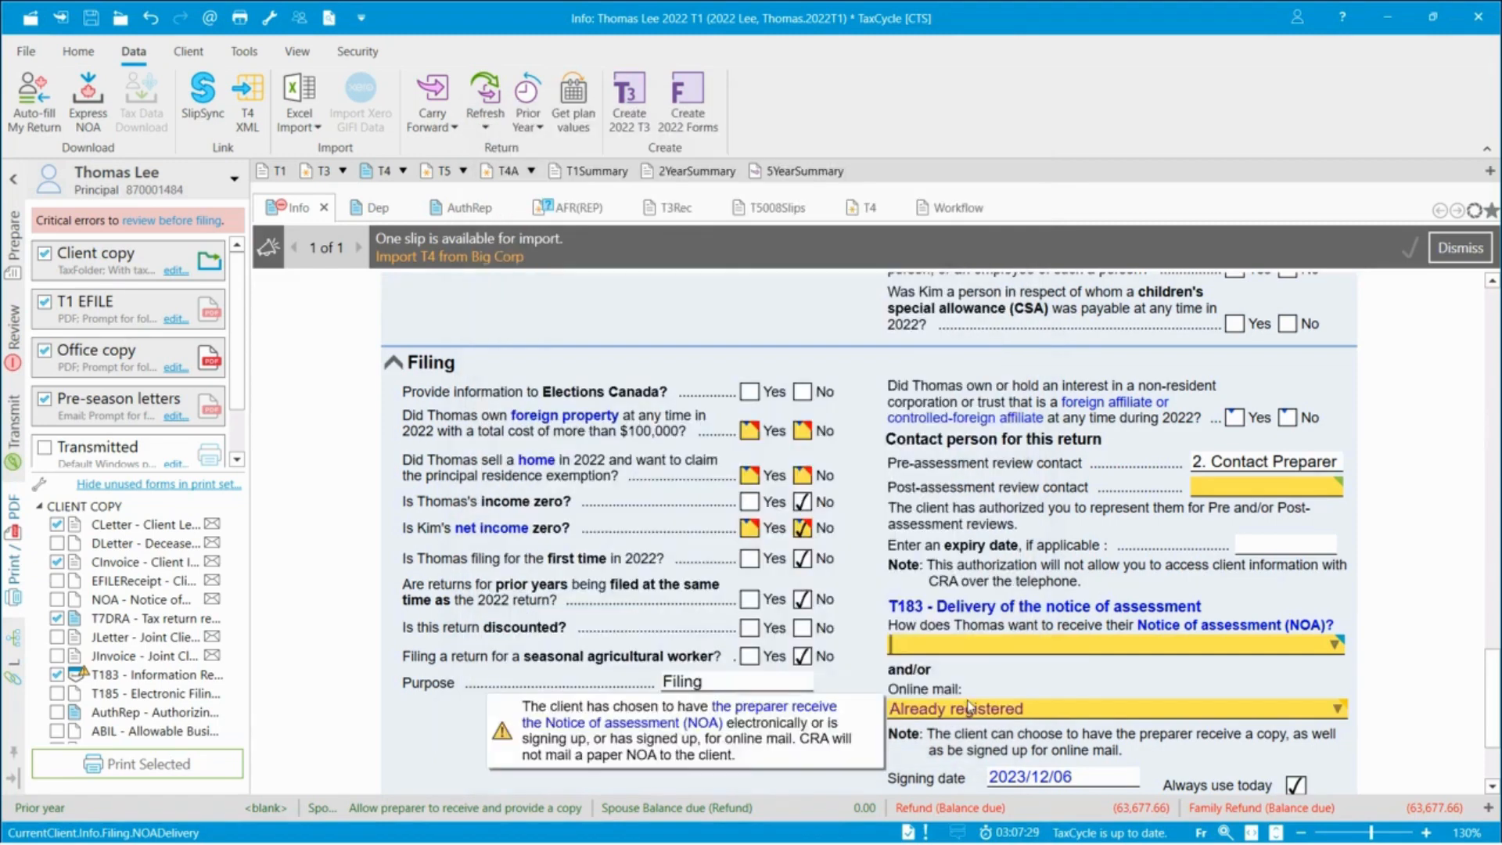
Review every family member's print sets under Print/PDF Family and return to the tax return.
click(26, 55)
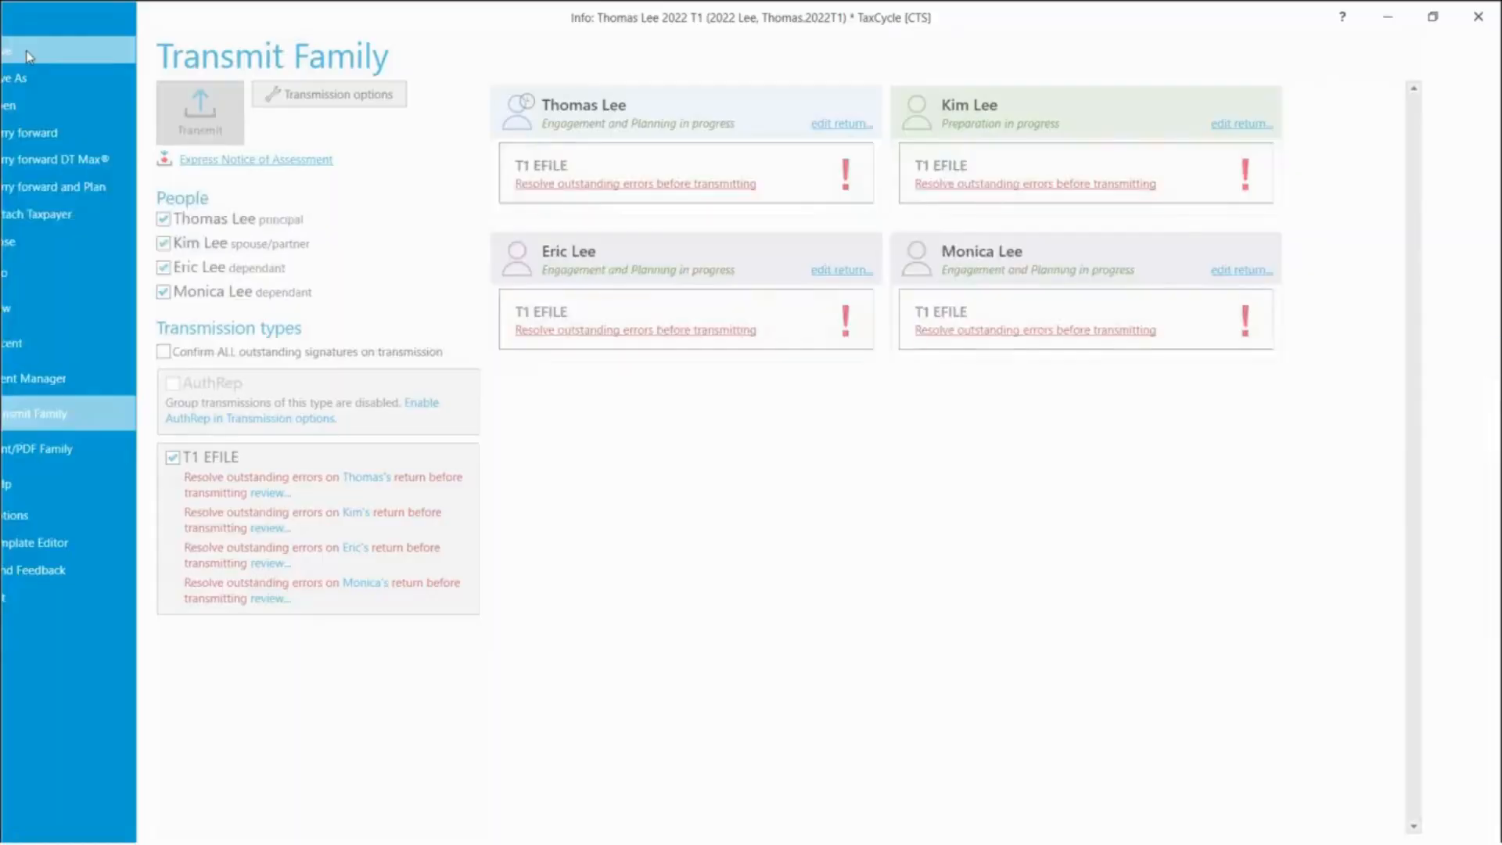
click(91, 452)
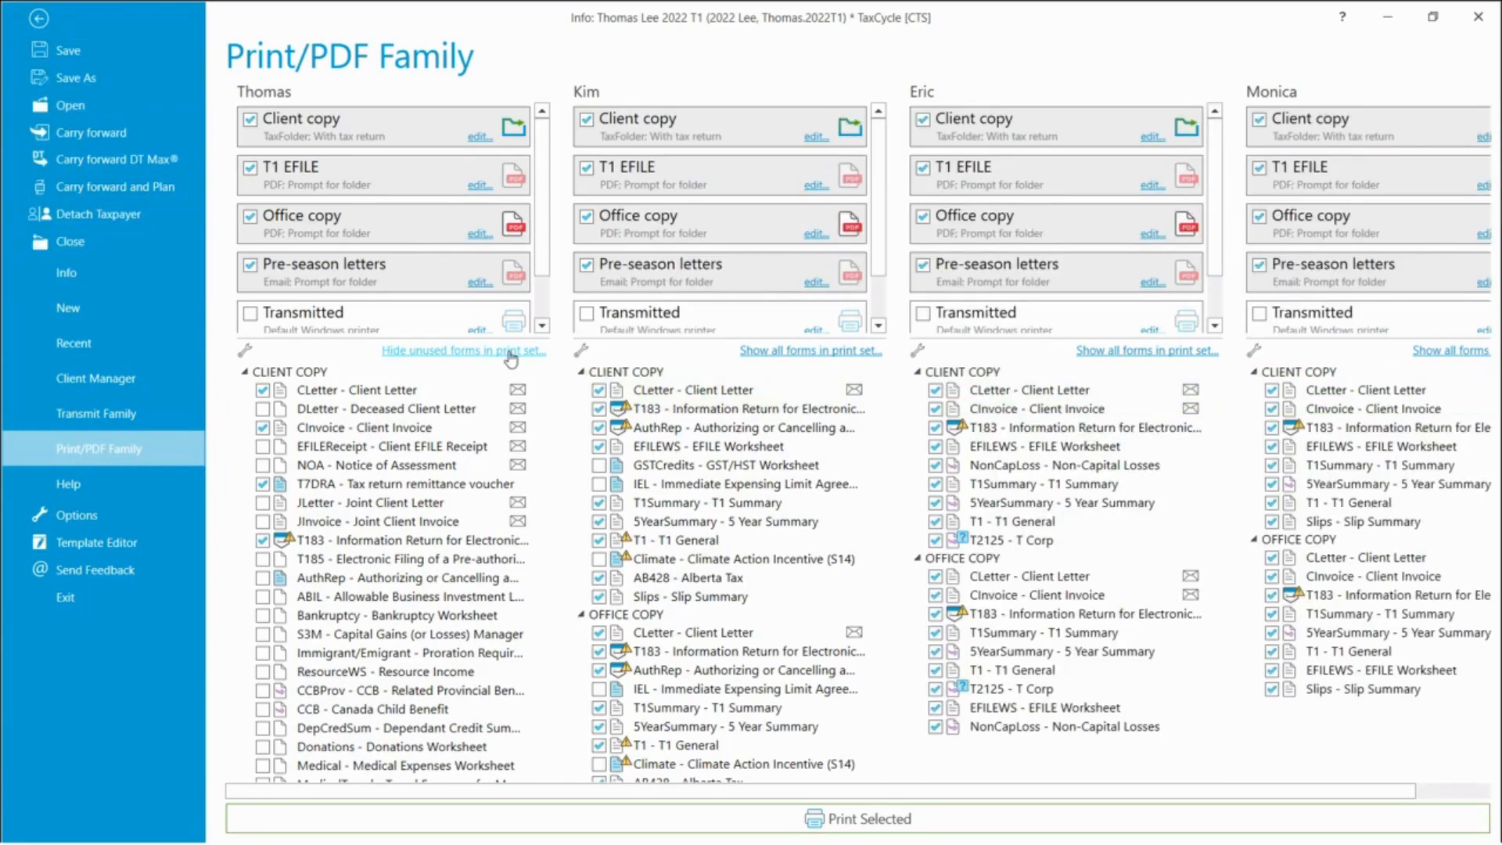
click(39, 19)
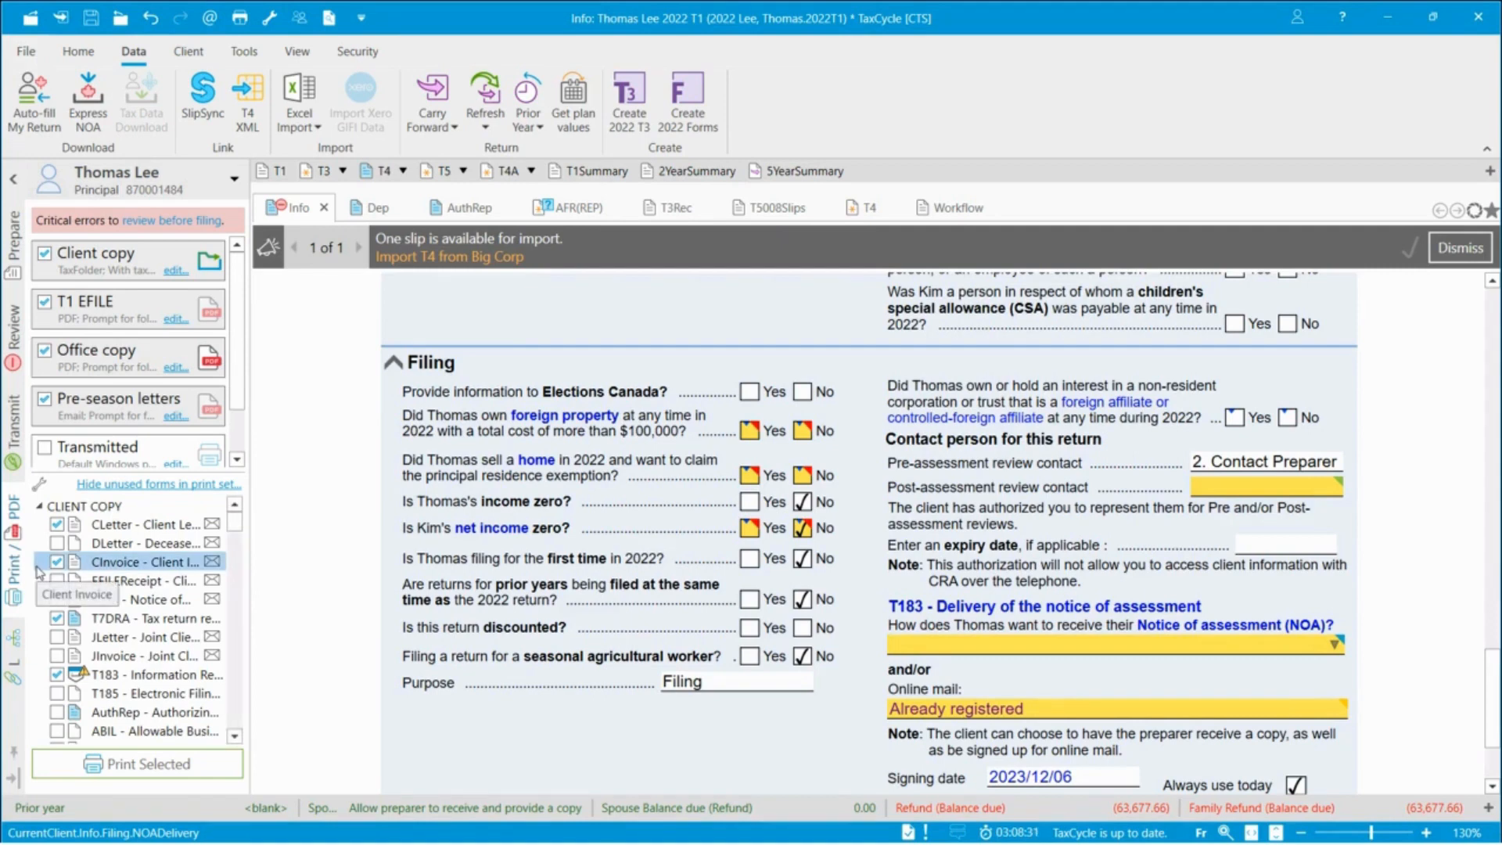
Display the return's workflow tasks, try the collapsed and expanded views, and switch to auto-expand.
click(14, 648)
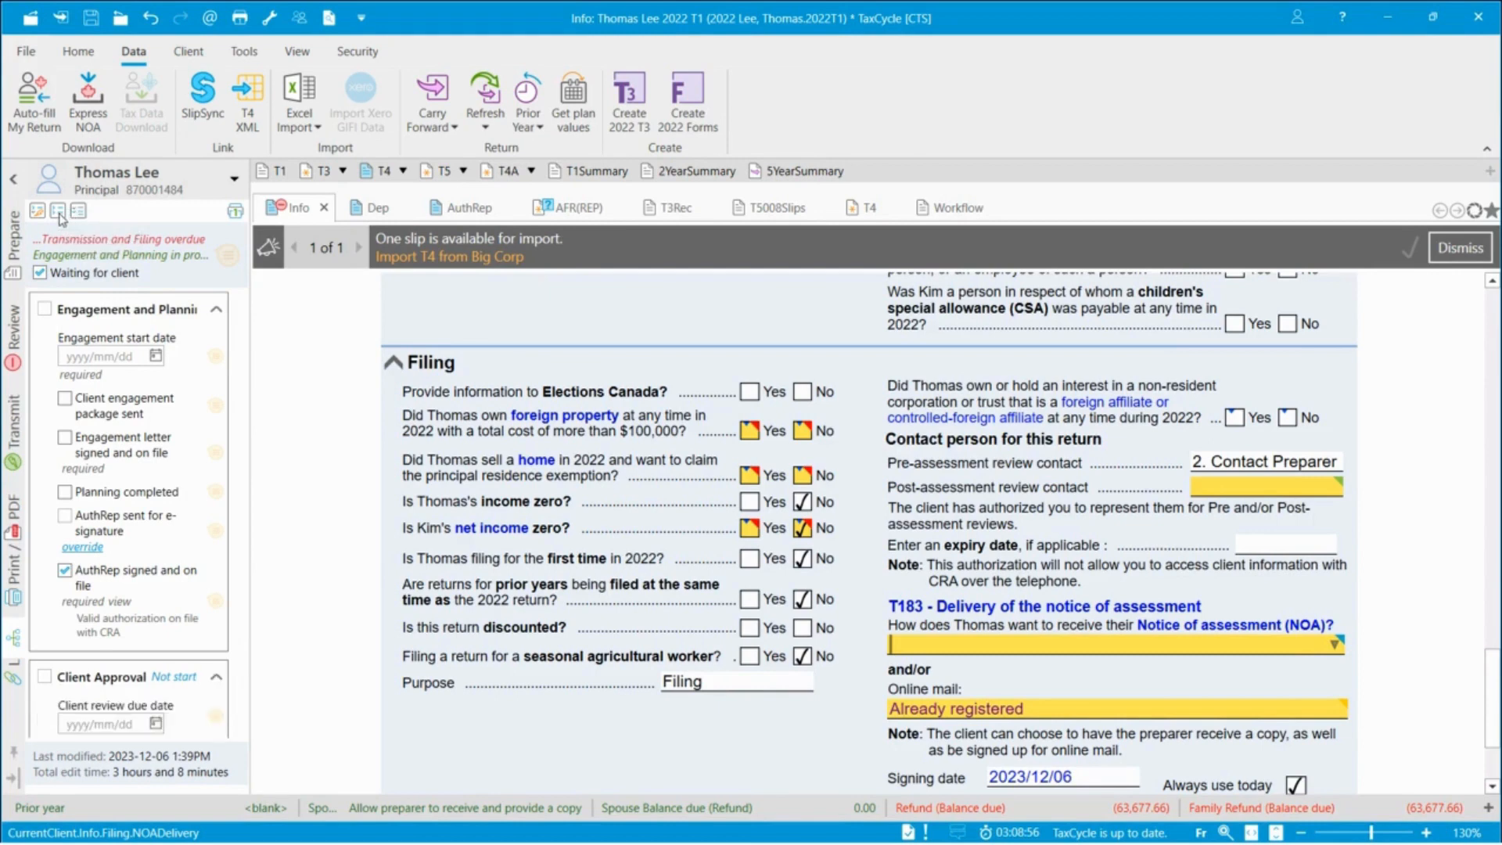
click(67, 213)
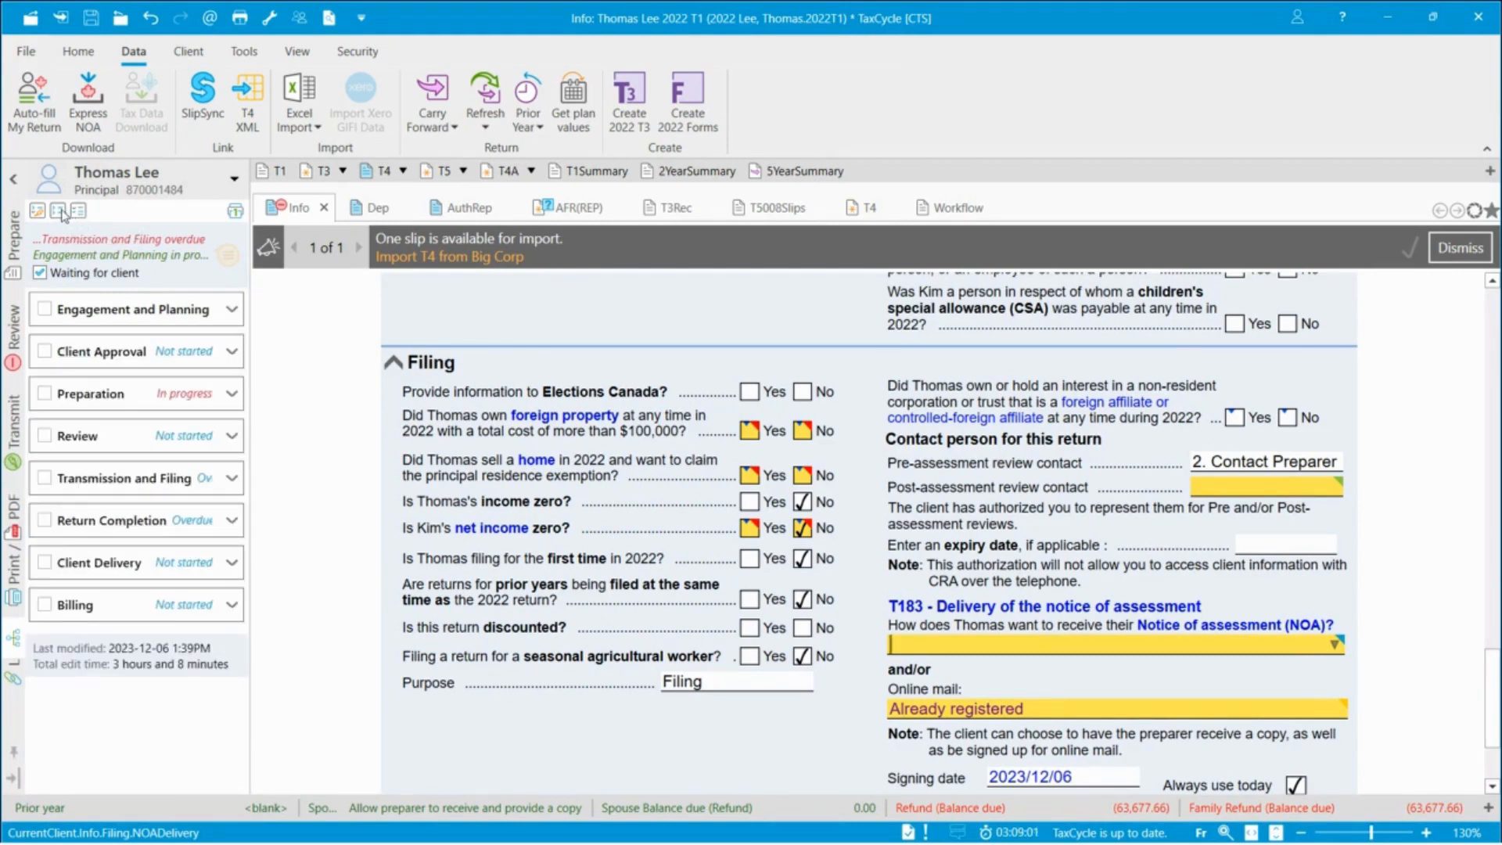
click(78, 212)
click(55, 213)
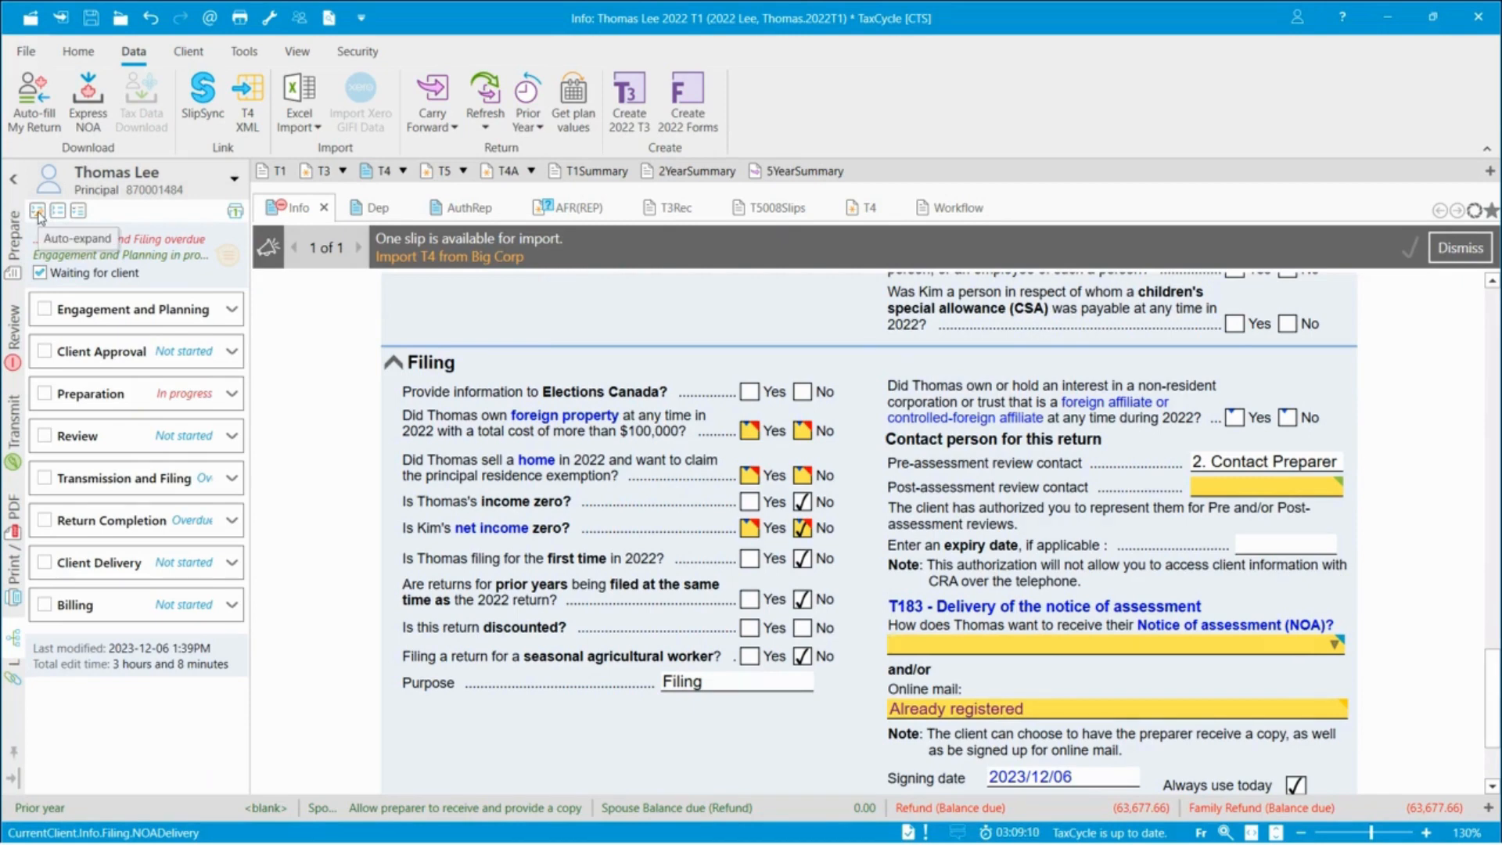
click(37, 213)
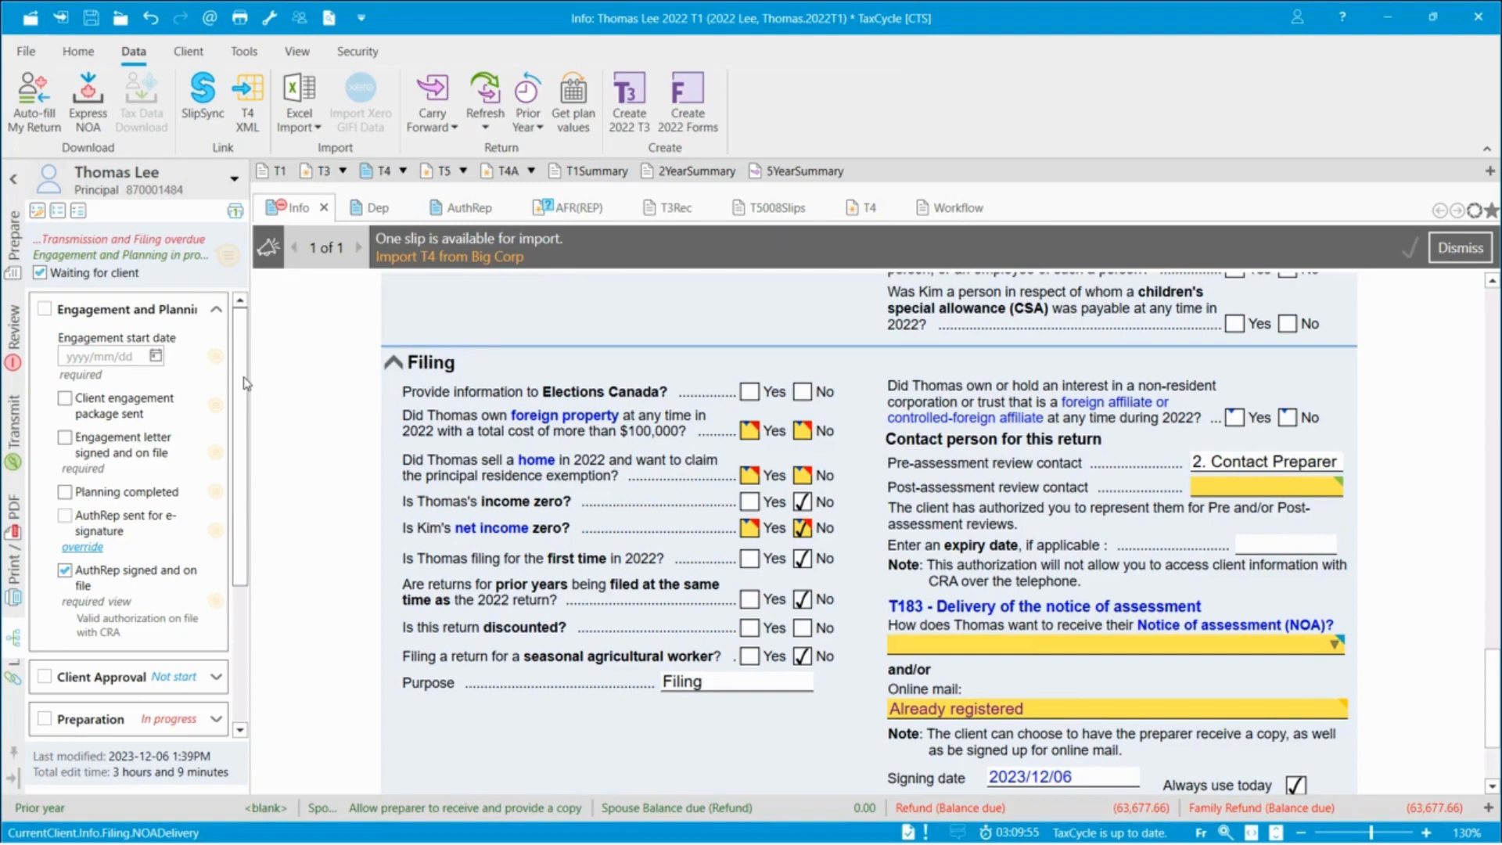
Expand the Return Completion and Transmission and Filing workflow groups, and open and remove a blank note on the engagement due date.
drag(242, 377, 240, 530)
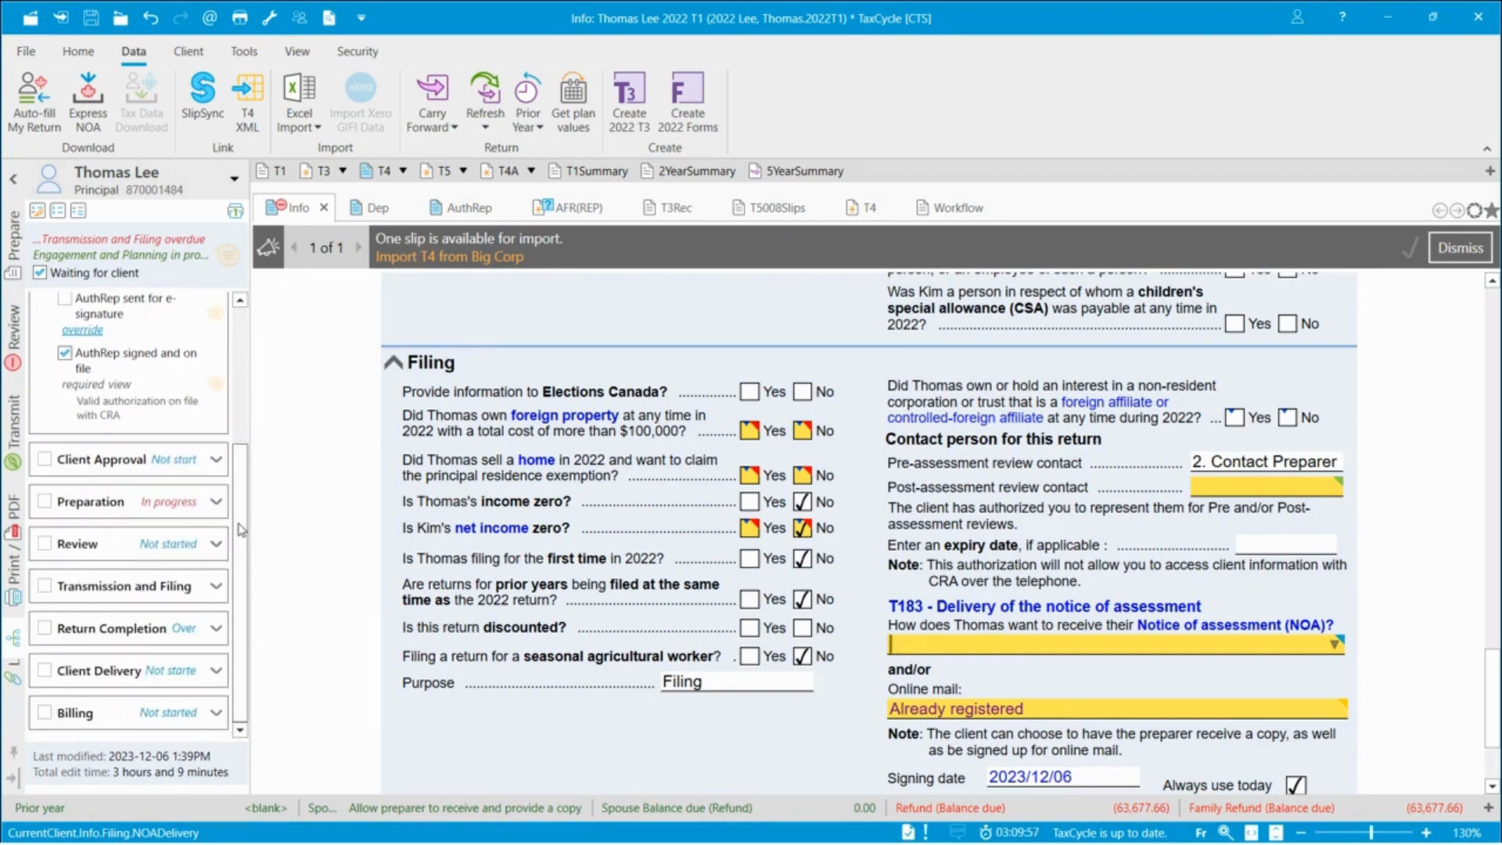
click(216, 635)
click(216, 586)
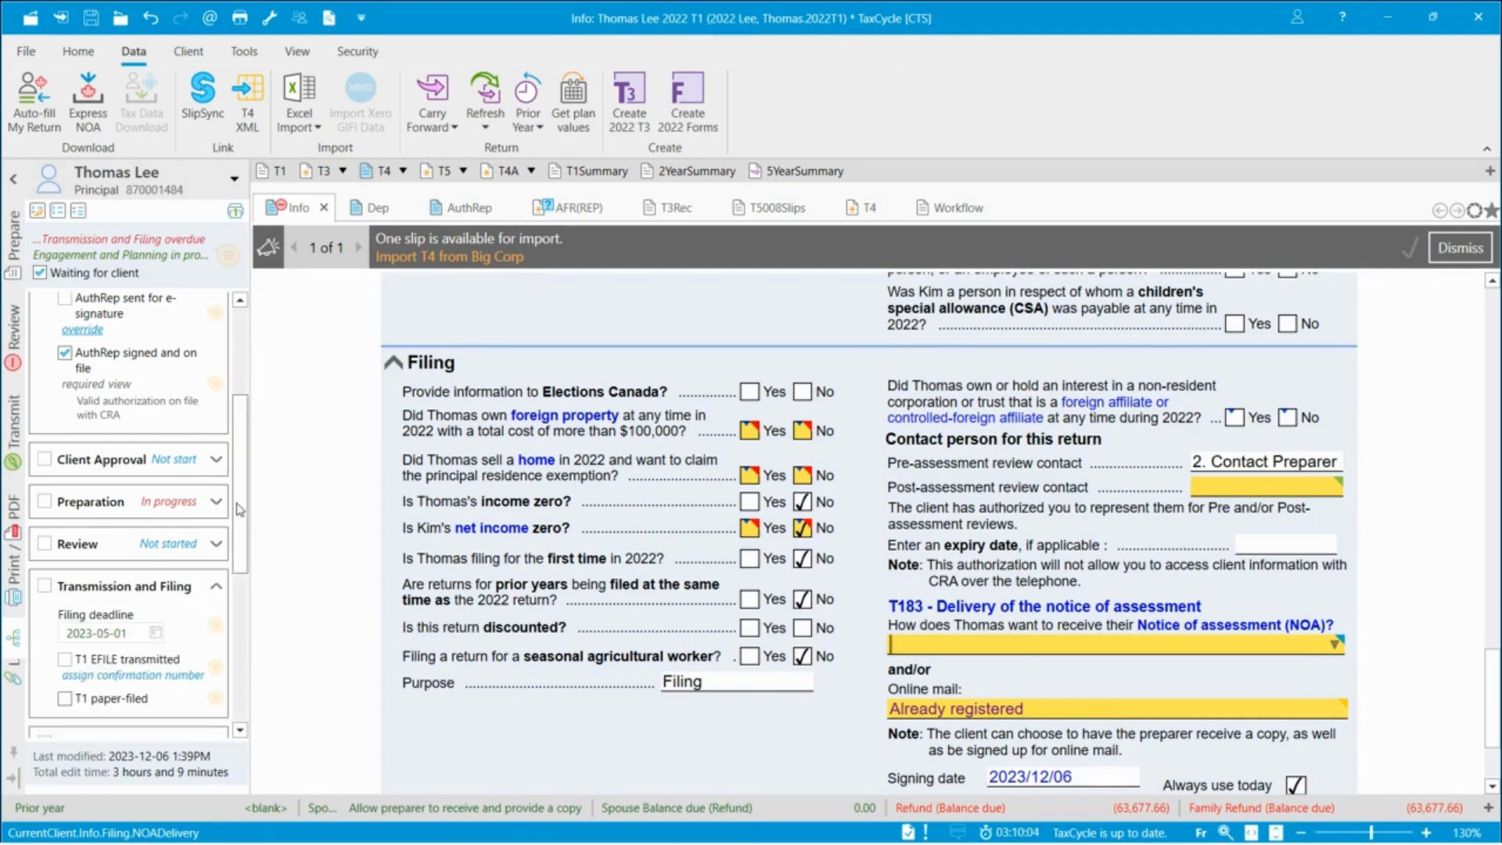
scroll(240, 509, down, 3)
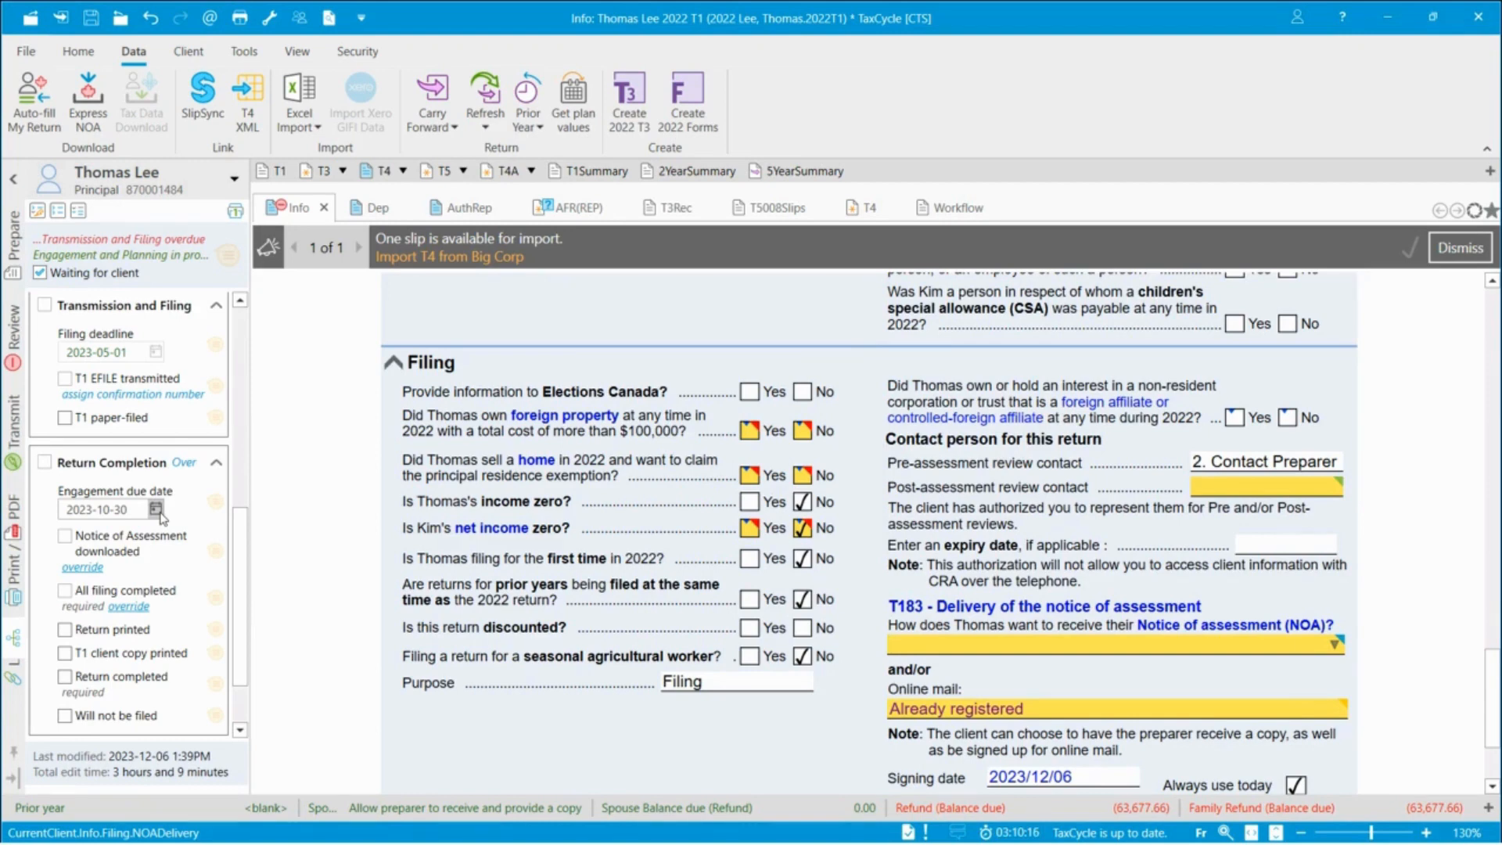
click(216, 504)
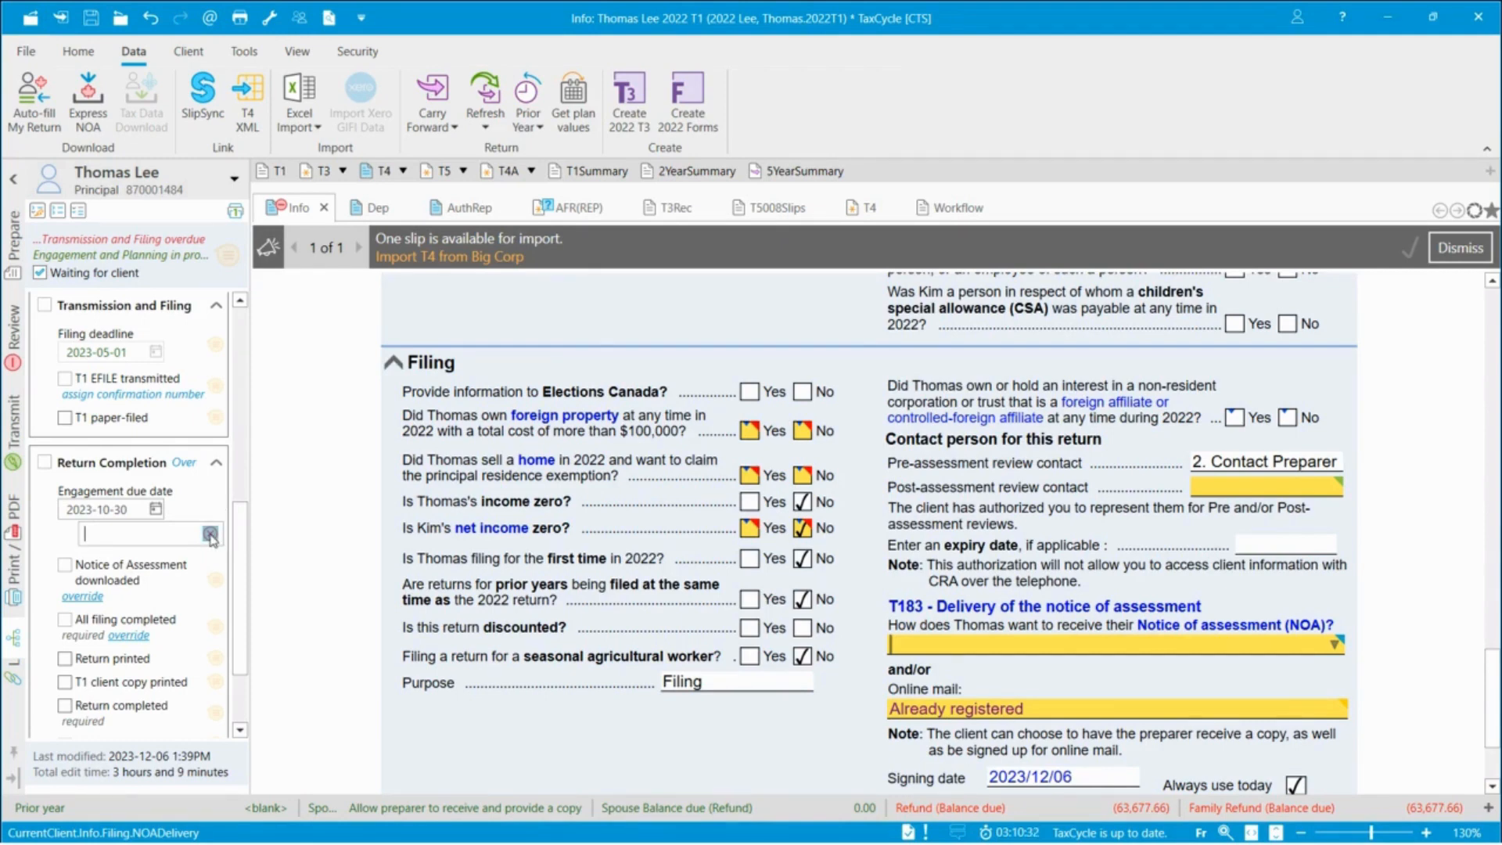
click(210, 534)
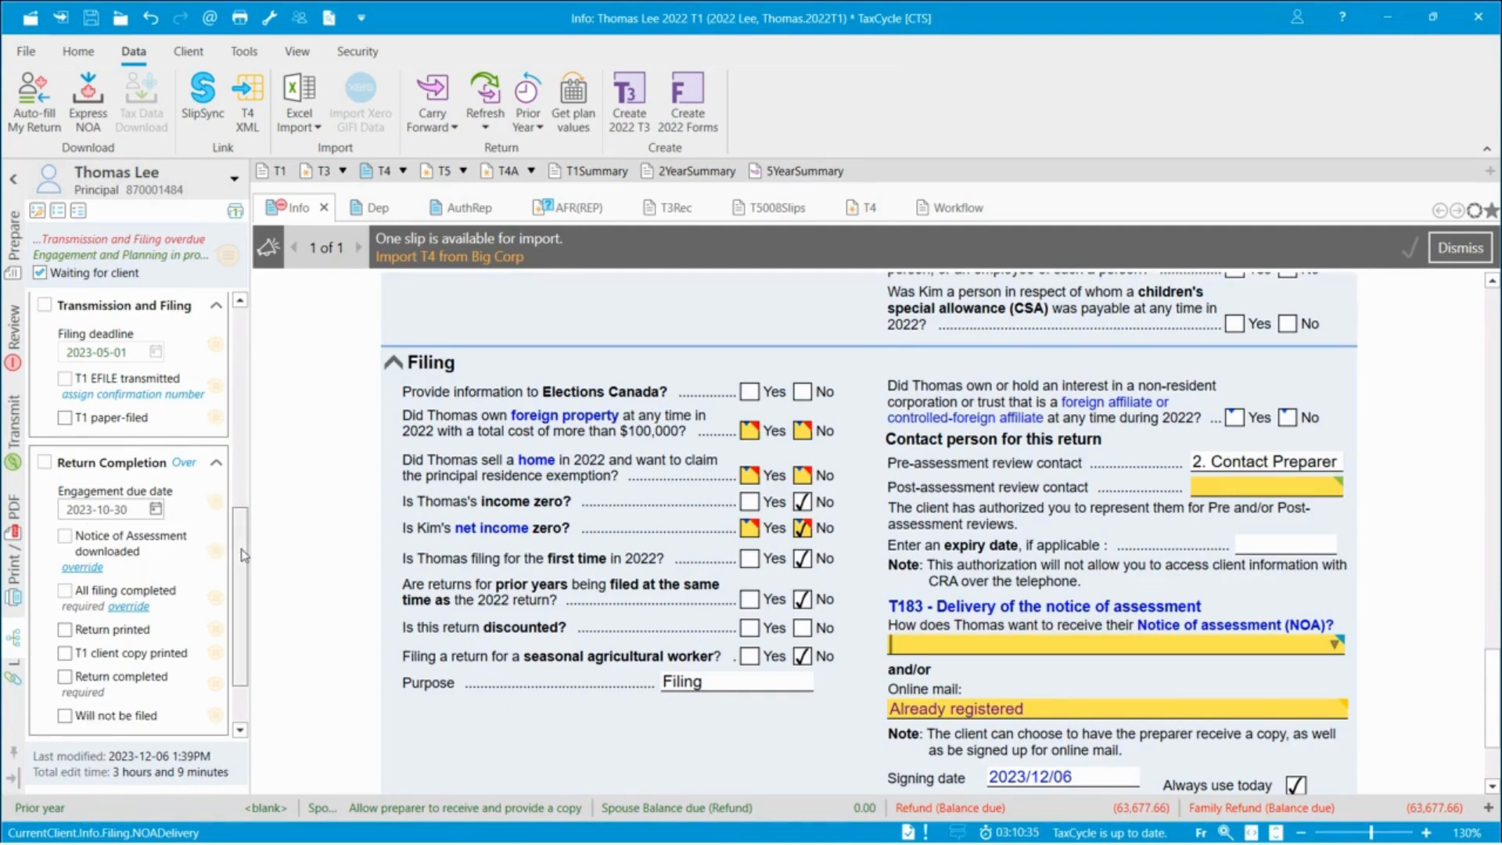
Mark the Return completed task as done in the Return Completion workflow group.
scroll(241, 547, down, 3)
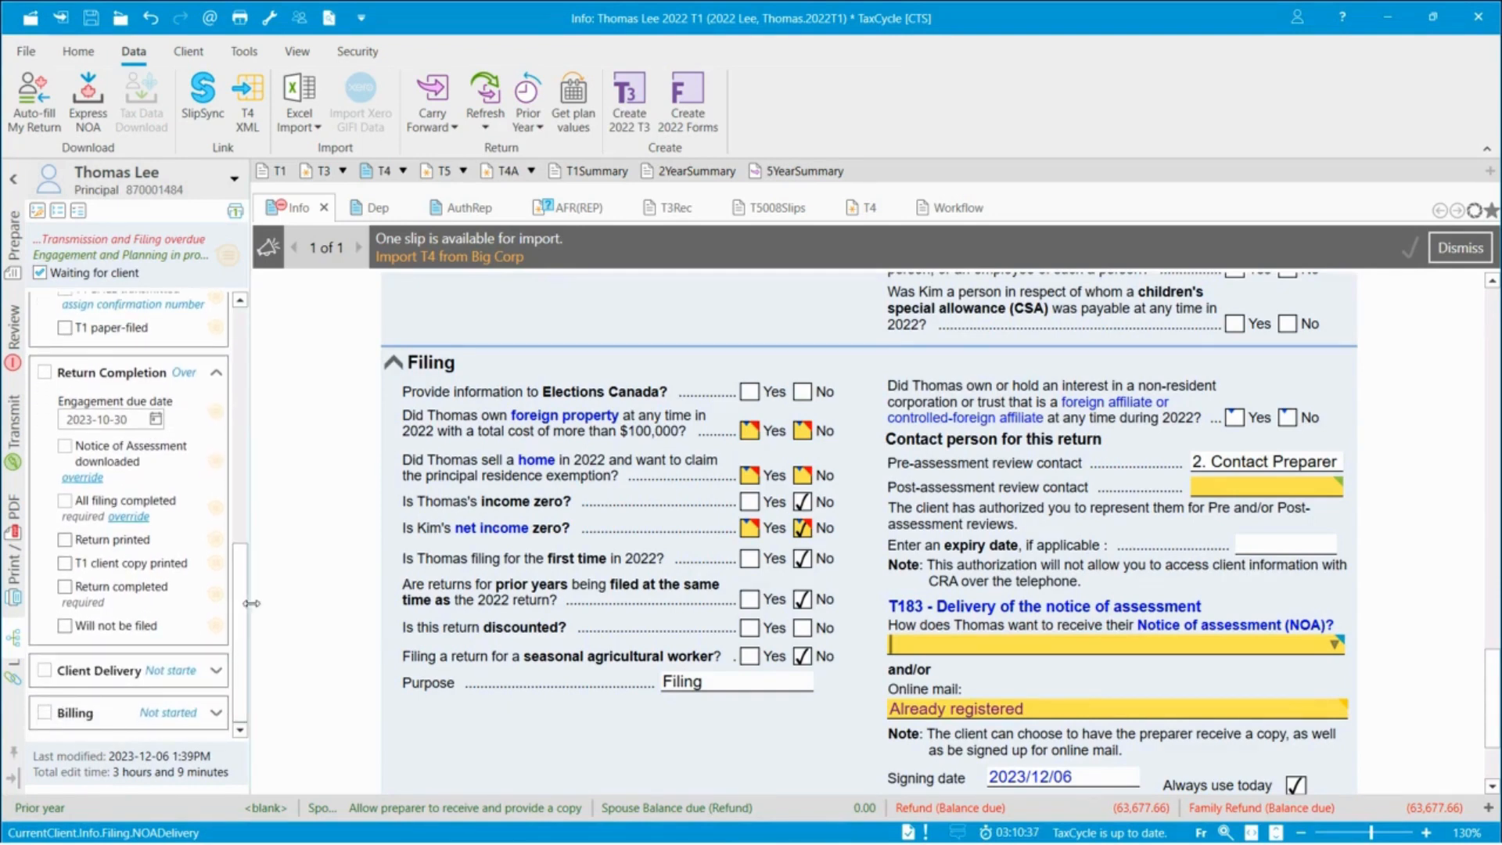
click(65, 587)
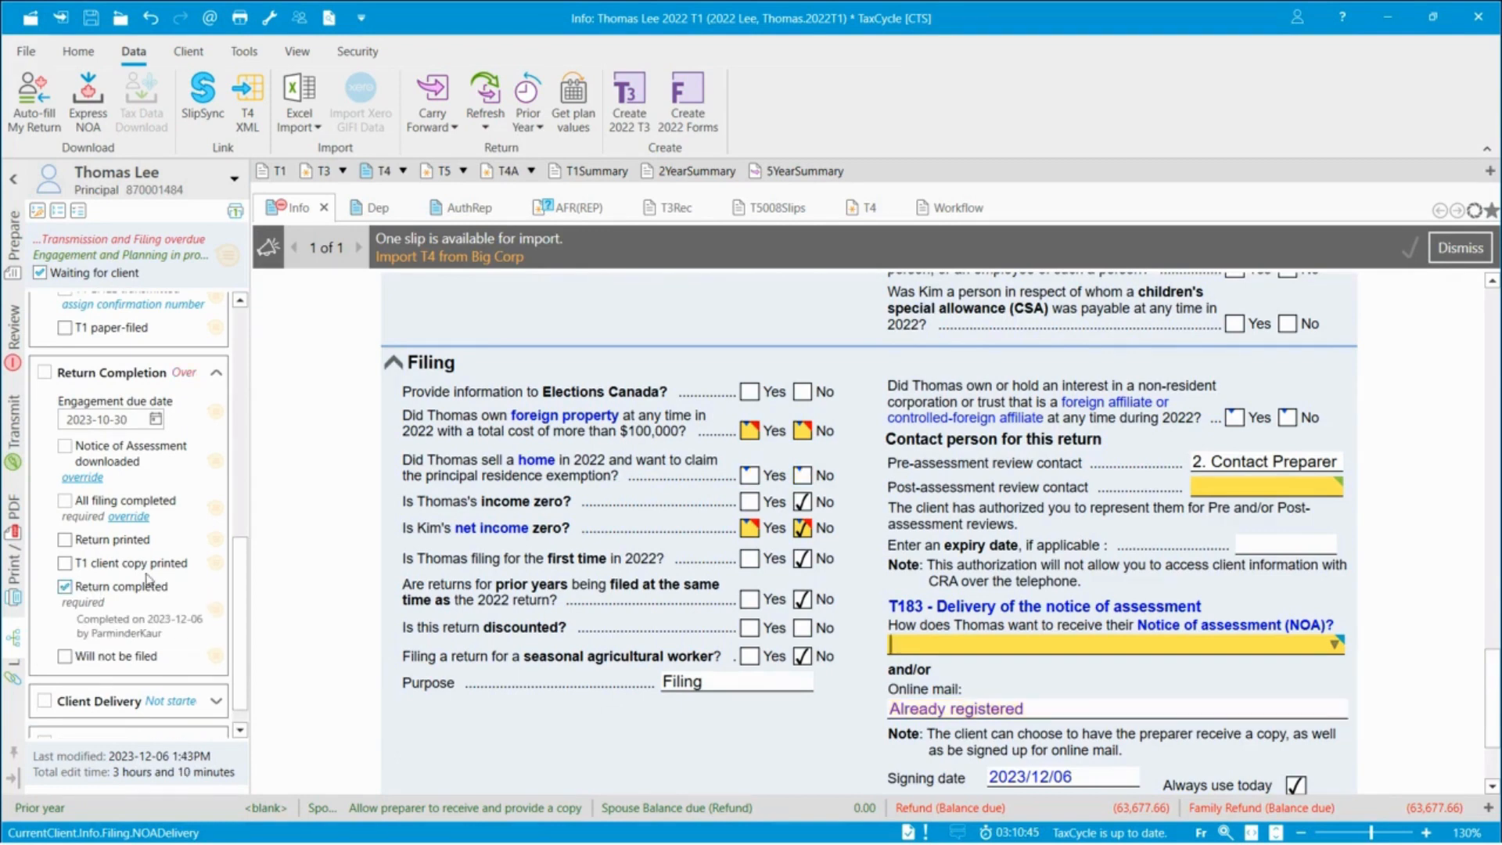
scroll(240, 647, down, 1)
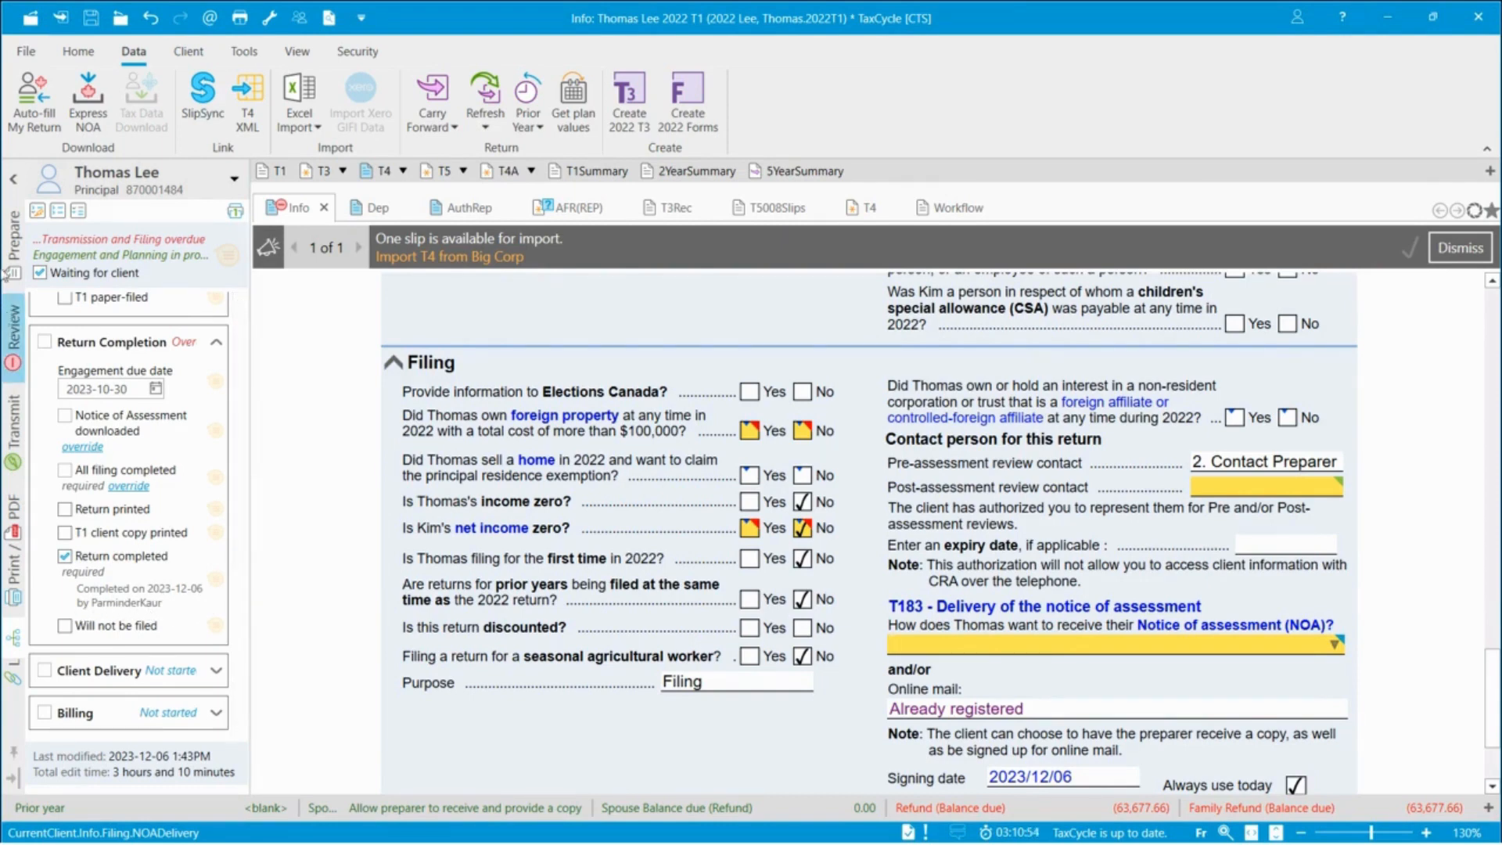
Open the Workflow Summary form from the list of all forms.
click(13, 221)
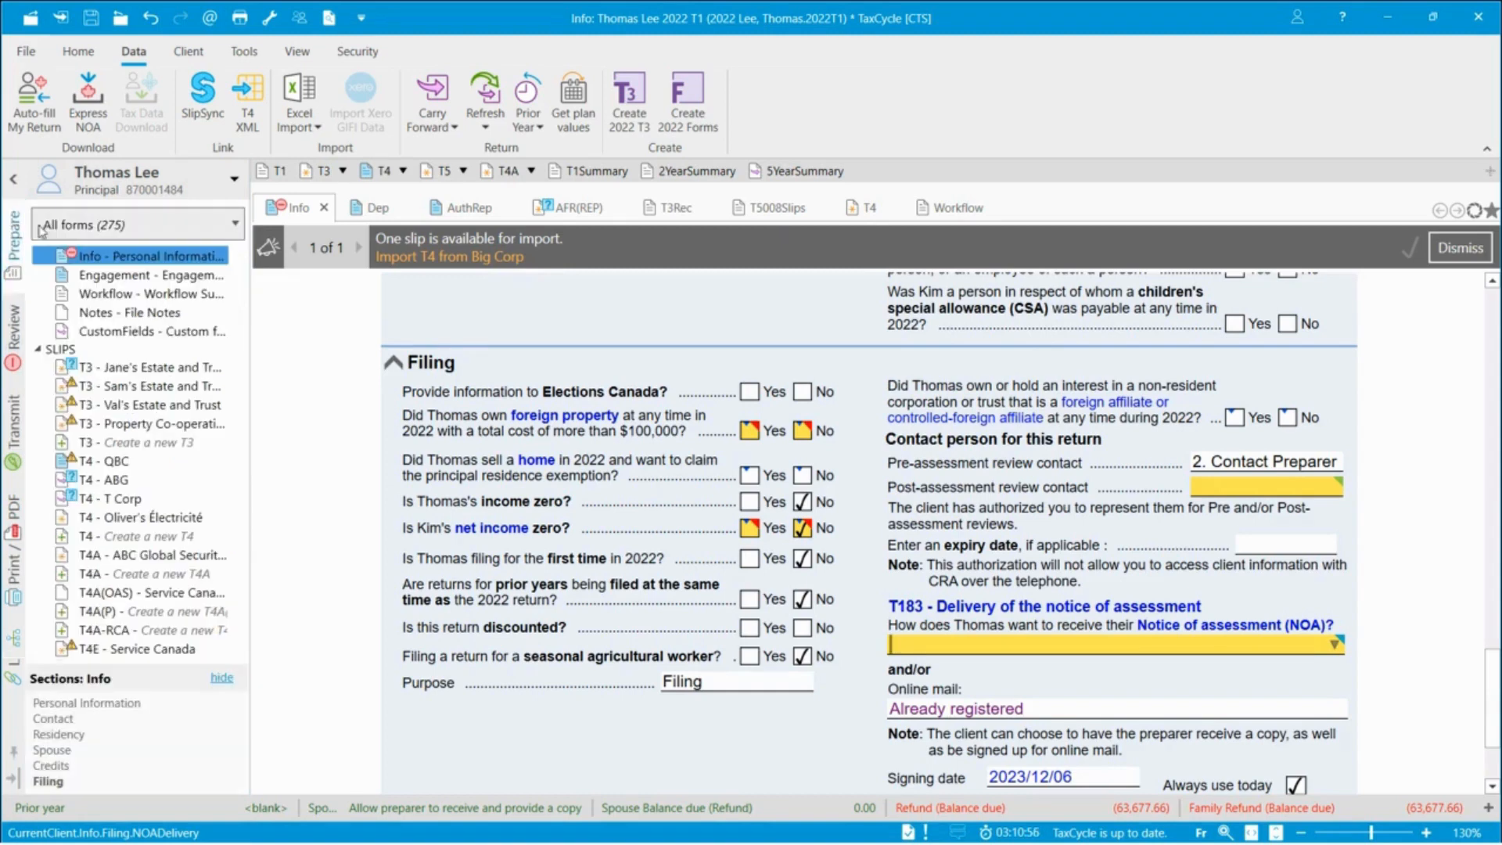
click(115, 304)
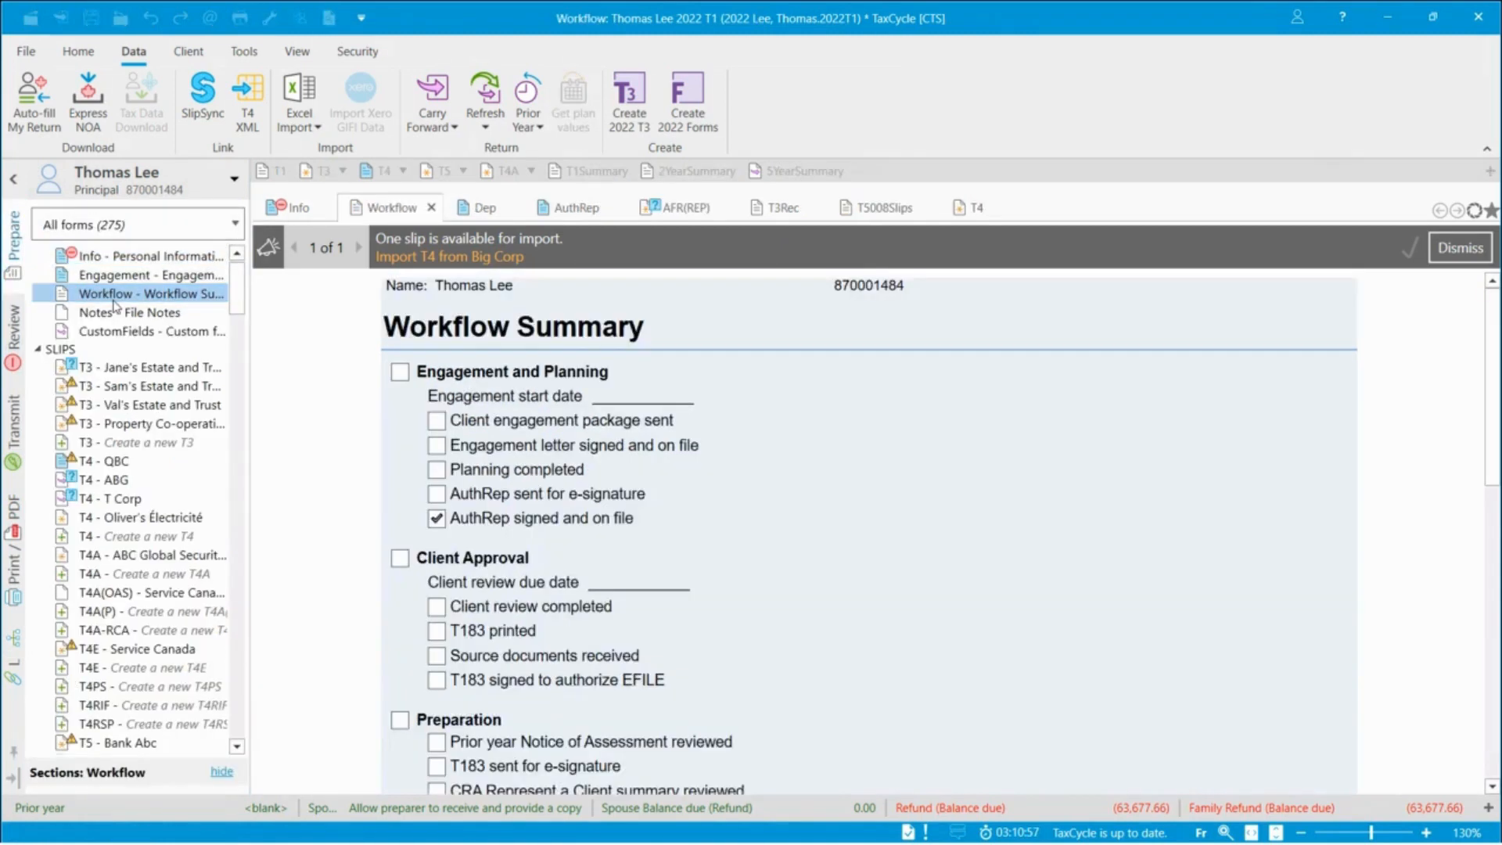